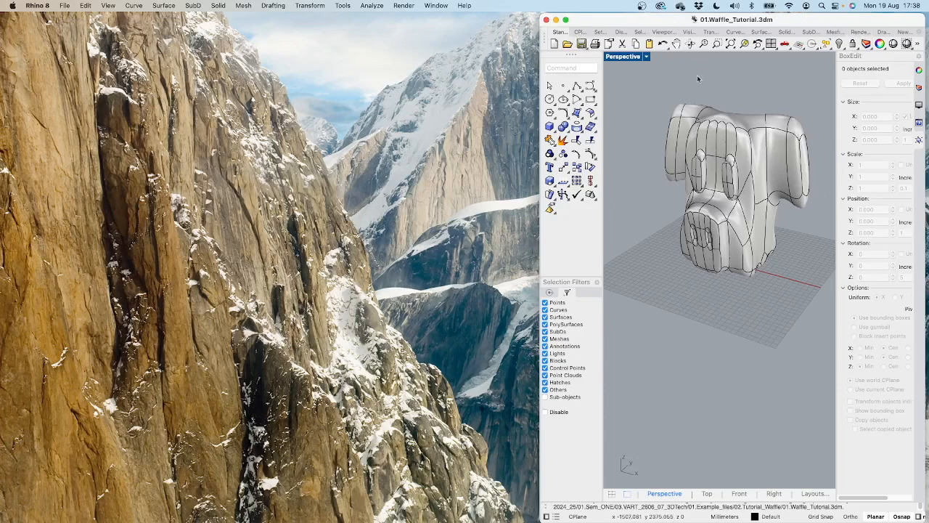
Step: Launch Grasshopper, dismiss its getting-started browser and create a new empty definition
{"action": "right_click_drag", "start_coordinate": [681, 260], "coordinate": [785, 260]}
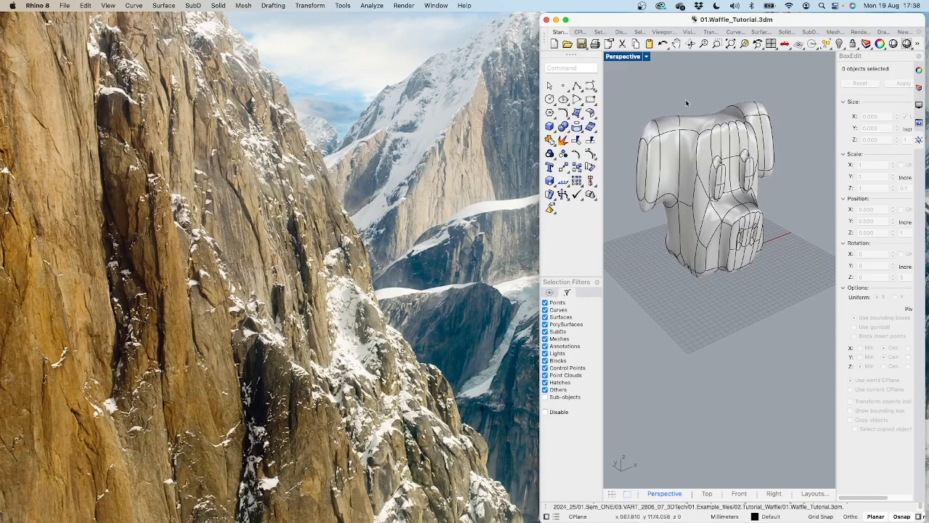
{"action": "scroll", "coordinate": [686, 99], "scroll_direction": "up", "scroll_amount": 3}
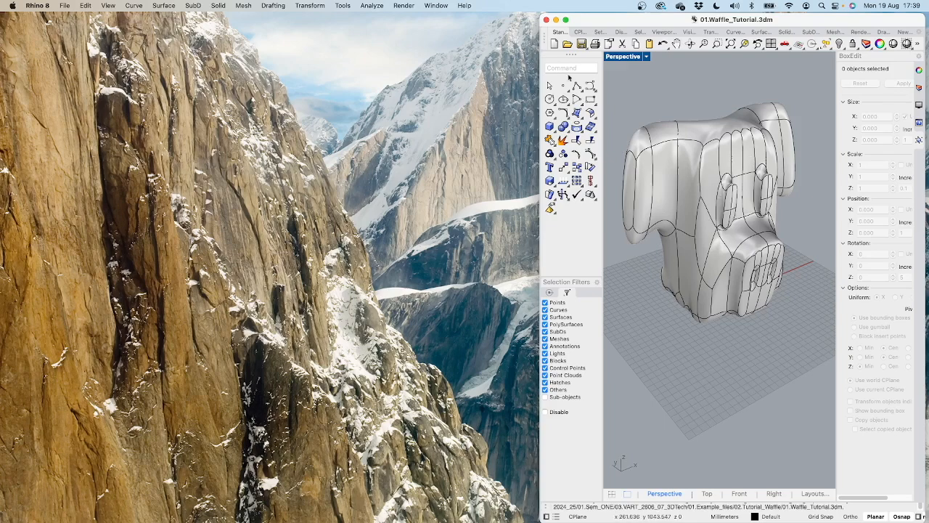
{"action": "type", "text": "Grasshopper"}
{"action": "key", "text": "Return"}
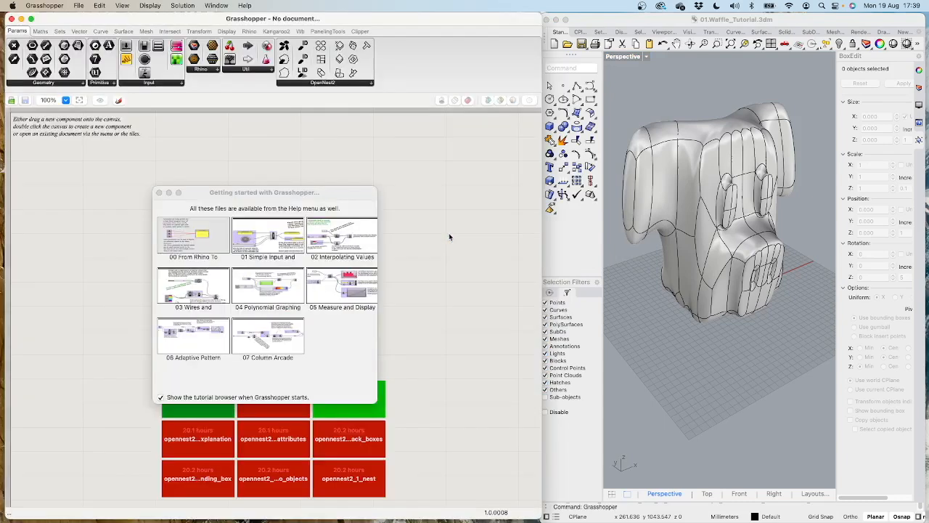
{"action": "left_click", "coordinate": [159, 193]}
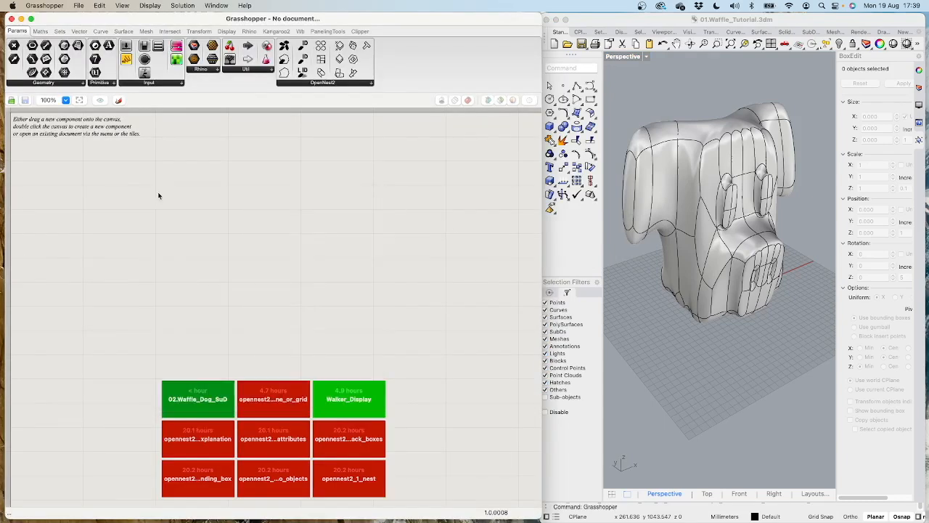
{"action": "left_click", "coordinate": [78, 5]}
{"action": "left_click", "coordinate": [87, 21]}
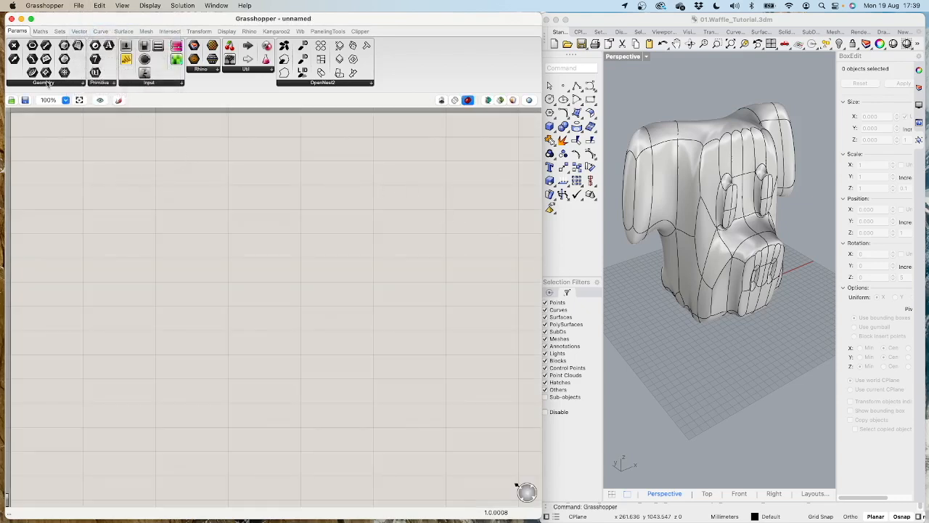
Step: Add a Mesh parameter and a SubD parameter to the canvas, with the SubD below the Mesh
{"action": "left_click", "coordinate": [48, 83]}
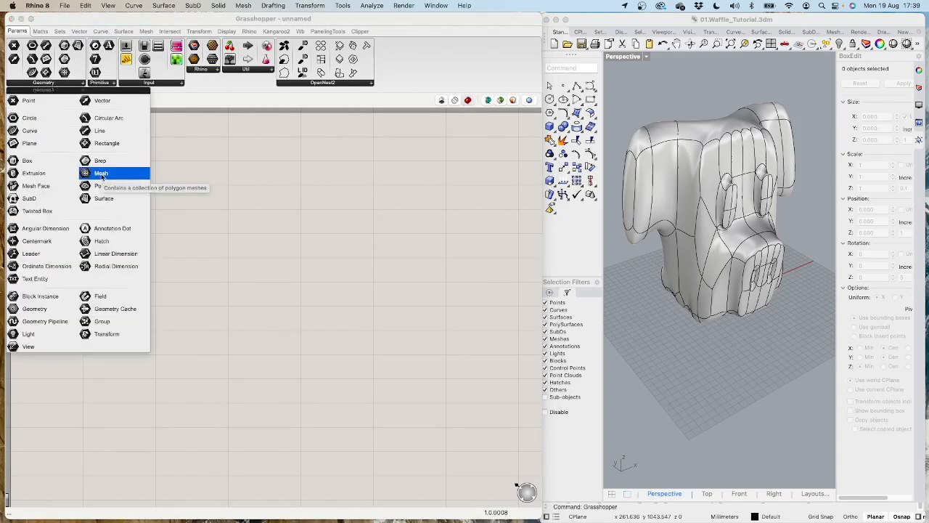
{"action": "left_click_drag", "start_coordinate": [102, 176], "coordinate": [180, 200]}
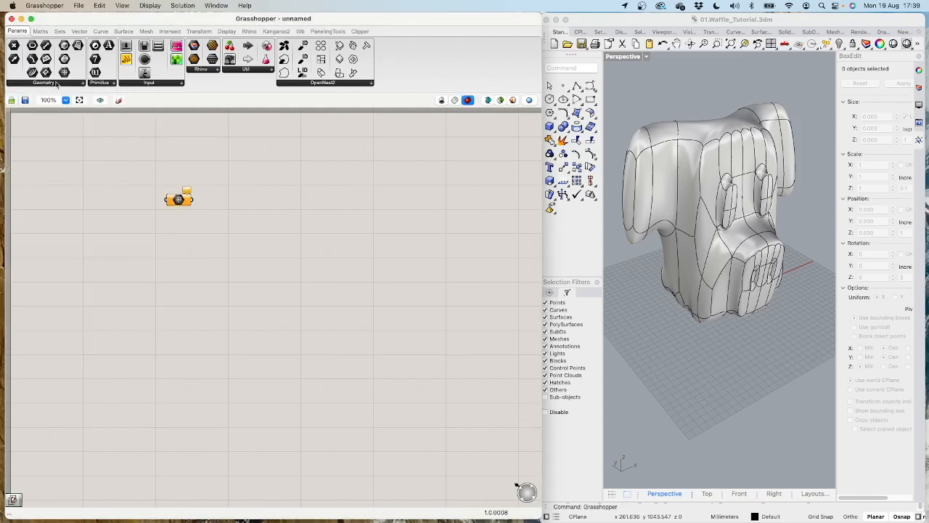
{"action": "left_click", "coordinate": [56, 84]}
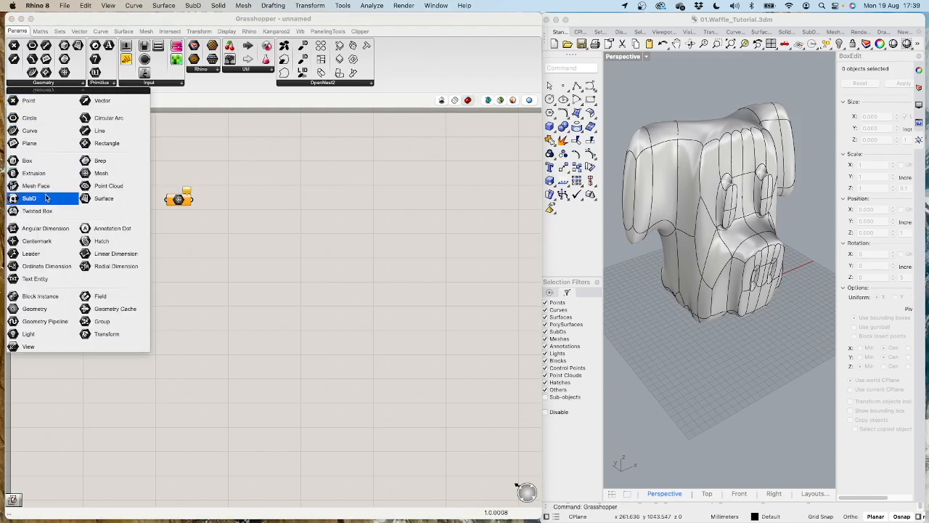
{"action": "left_click_drag", "start_coordinate": [45, 197], "coordinate": [181, 229]}
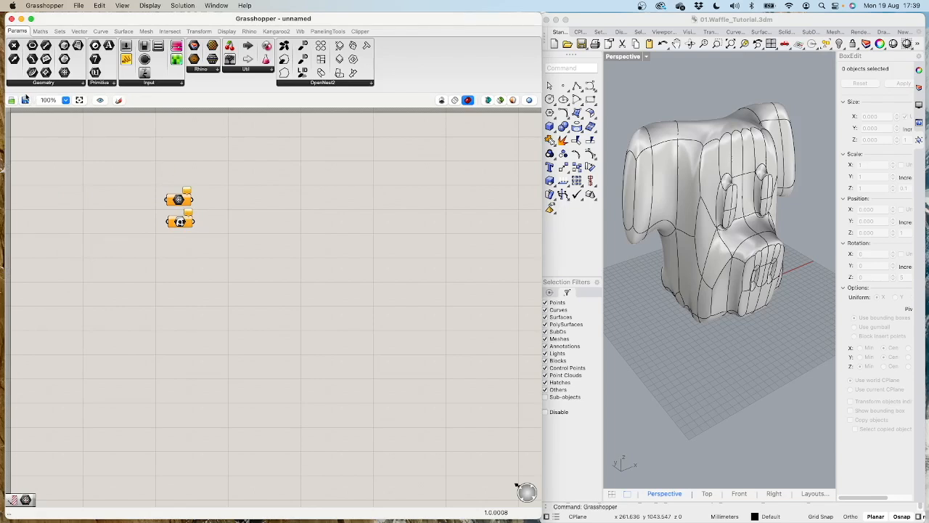
Step: Save the definition as 02.Waffle_Tutorial.gh in the 02.Tutorial_Waffle folder, following the Rhino file's naming
{"action": "left_click", "coordinate": [24, 100]}
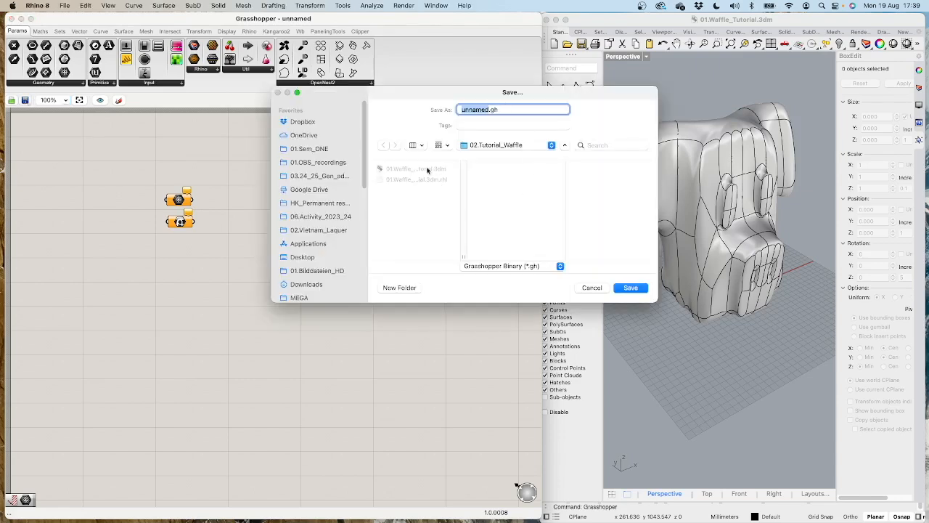
{"action": "left_click", "coordinate": [403, 169]}
{"action": "left_click", "coordinate": [467, 109]}
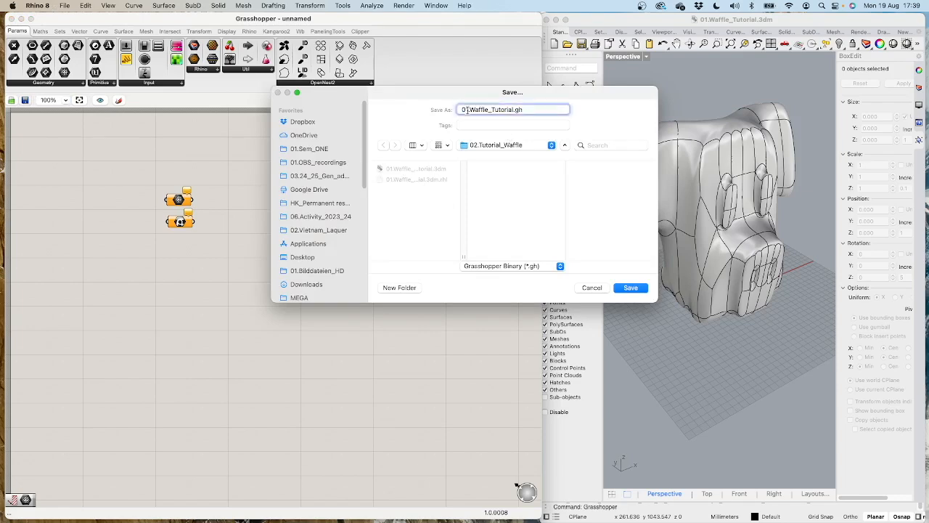
{"action": "key", "text": "BackSpace"}
{"action": "type", "text": "2"}
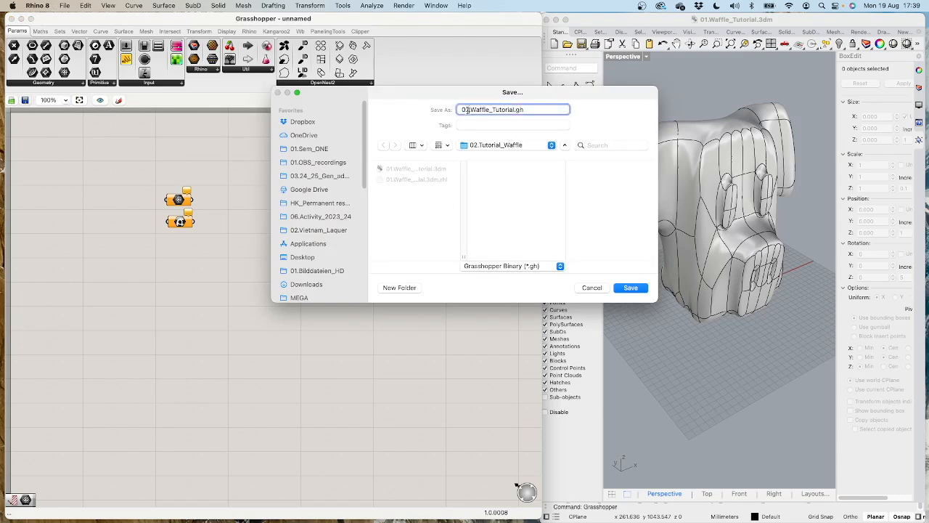
{"action": "left_click", "coordinate": [644, 288]}
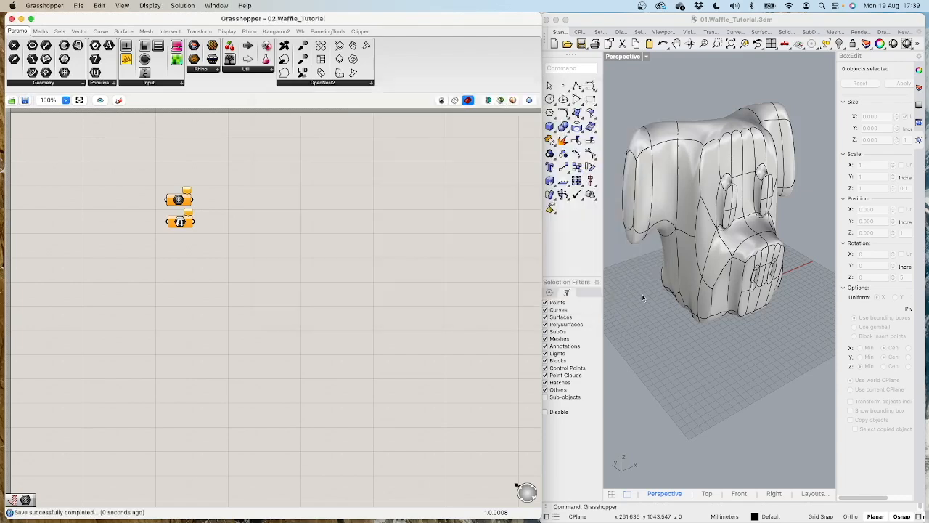
Step: Reference the dog-head model in the SubD parameter and align that parameter beneath the Mesh parameter
{"action": "scroll", "coordinate": [213, 208], "scroll_direction": "up", "scroll_amount": 5}
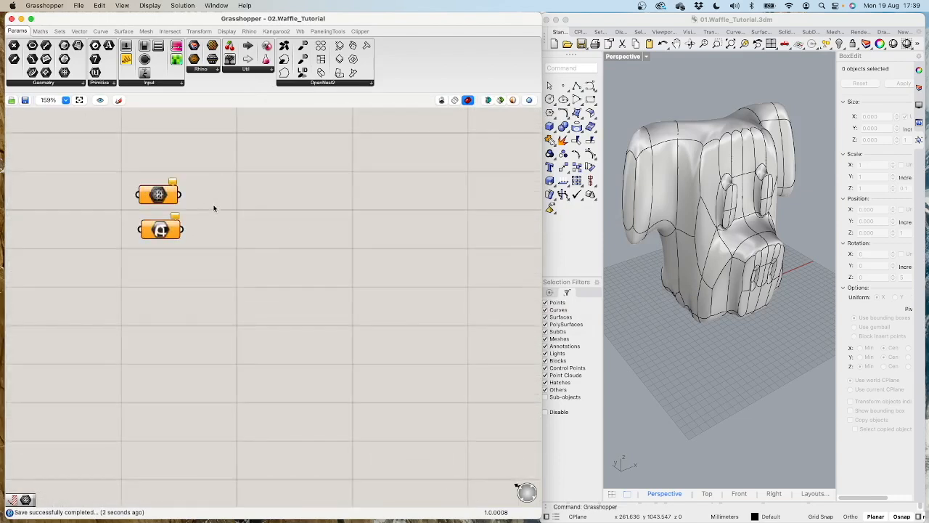
{"action": "right_click_drag", "start_coordinate": [210, 288], "coordinate": [173, 247]}
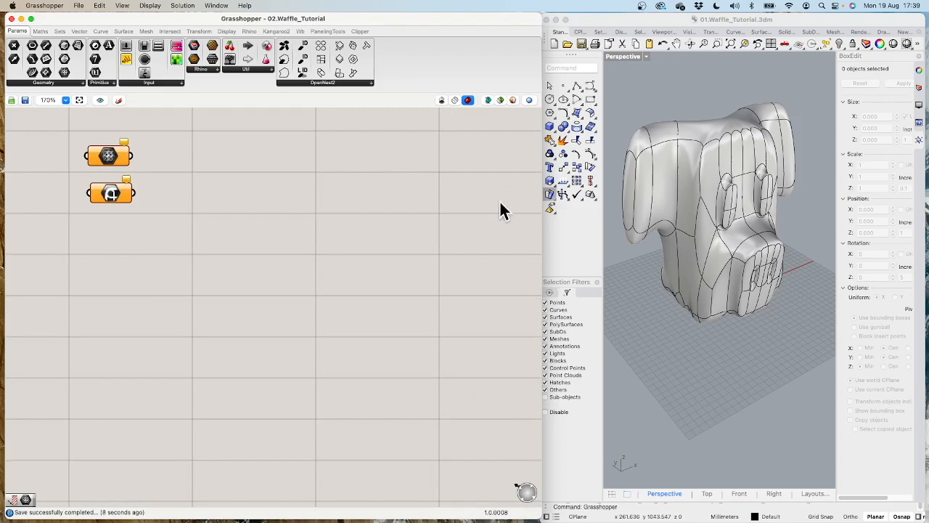
{"action": "right_click", "coordinate": [112, 193]}
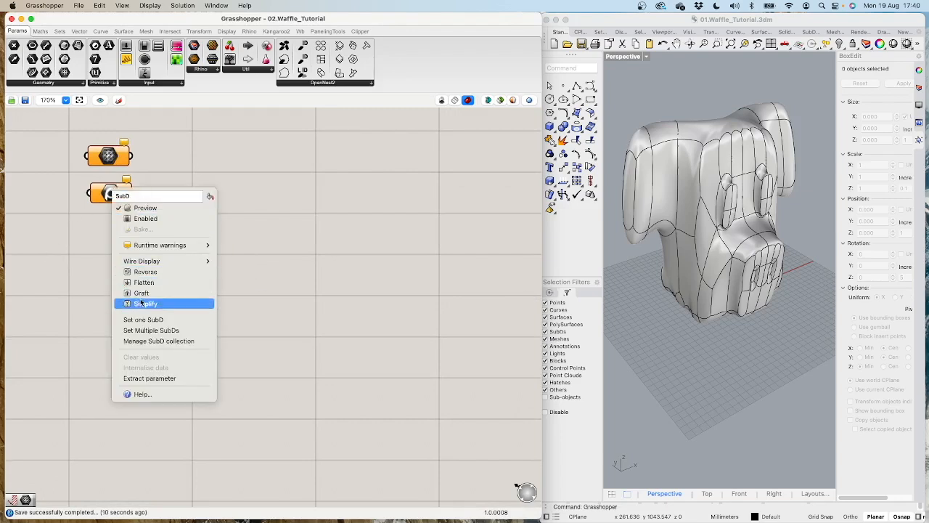
{"action": "left_click", "coordinate": [156, 320]}
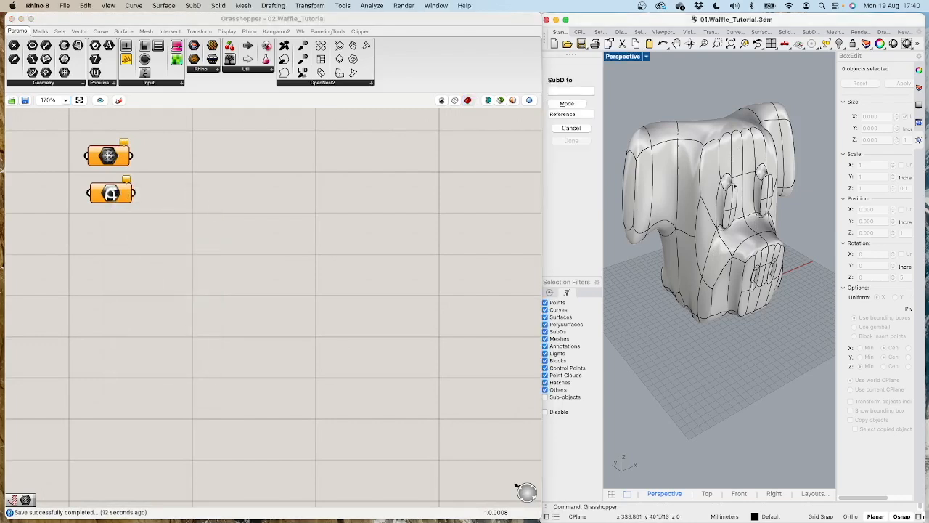
{"action": "left_click", "coordinate": [717, 201]}
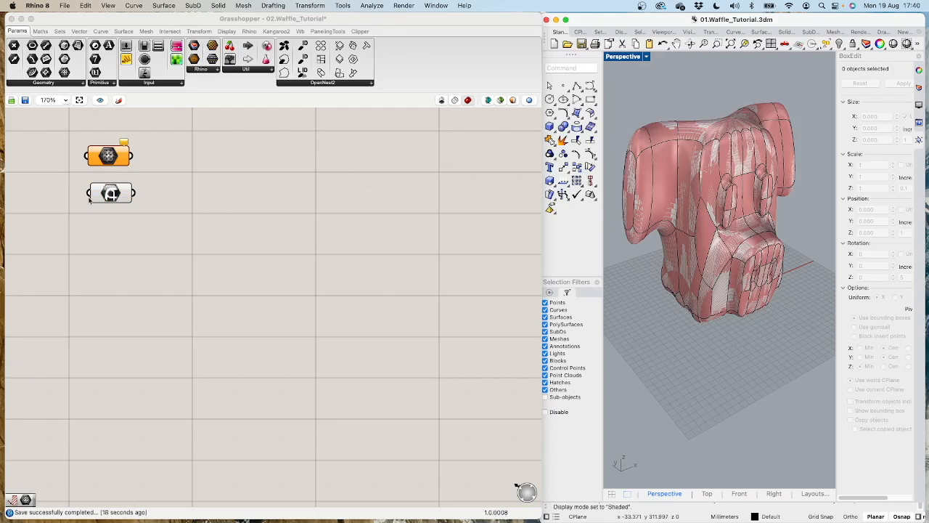
{"action": "left_click_drag", "start_coordinate": [115, 193], "coordinate": [112, 209]}
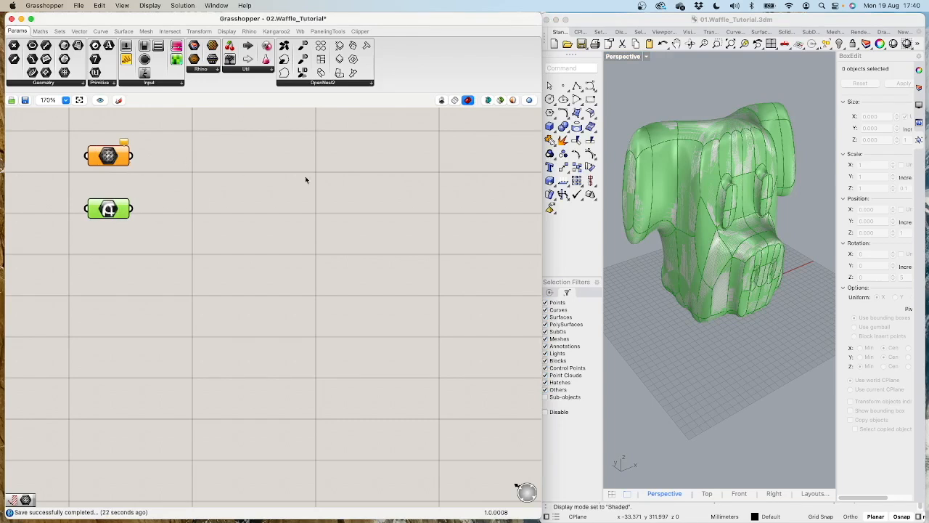
Step: Make Layer 01 the current Rhino layer, hide the Default layer, and move the SubD parameter slightly closer to the Mesh parameter
{"action": "left_click", "coordinate": [920, 87]}
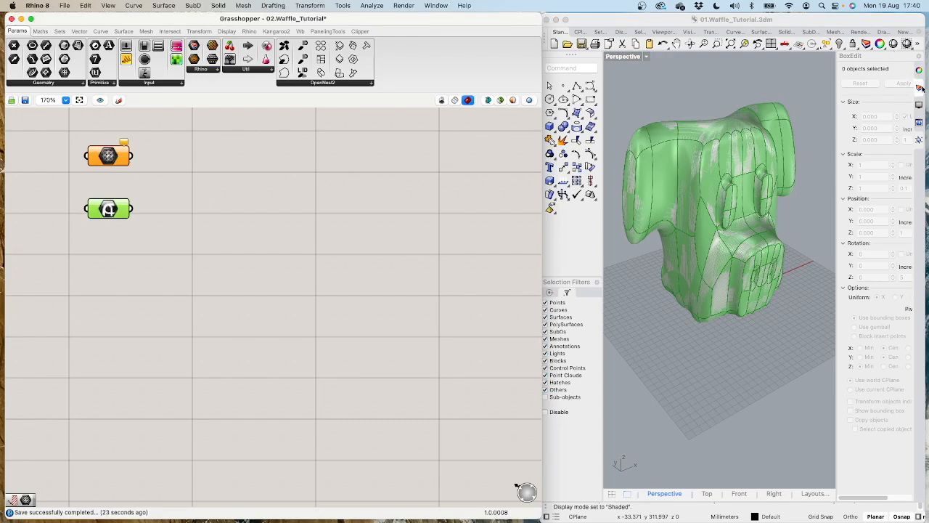
{"action": "left_click", "coordinate": [920, 87]}
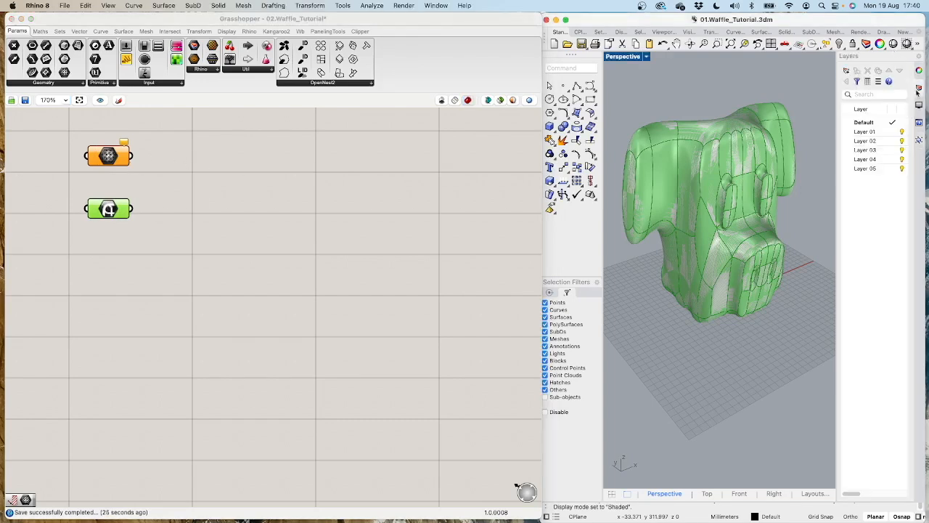
{"action": "left_click", "coordinate": [893, 132]}
{"action": "left_click", "coordinate": [901, 122]}
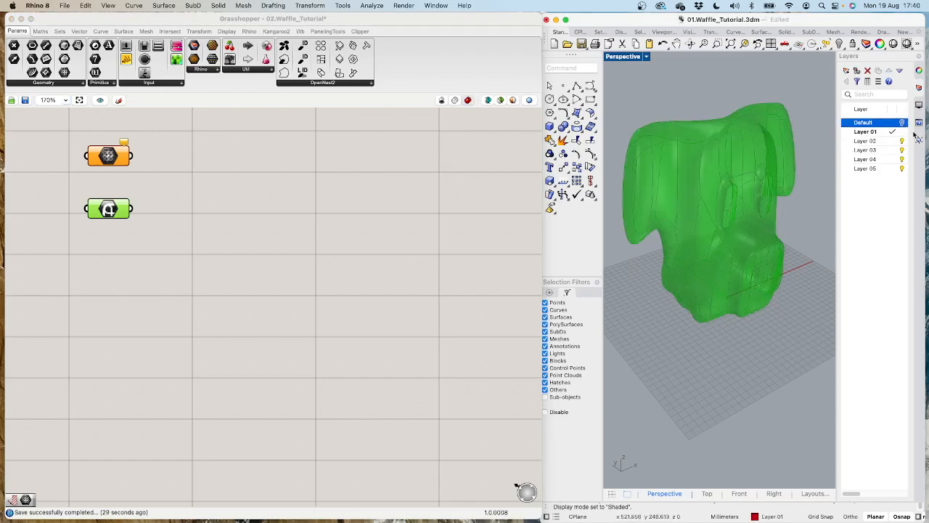
{"action": "right_click_drag", "start_coordinate": [691, 317], "coordinate": [719, 300]}
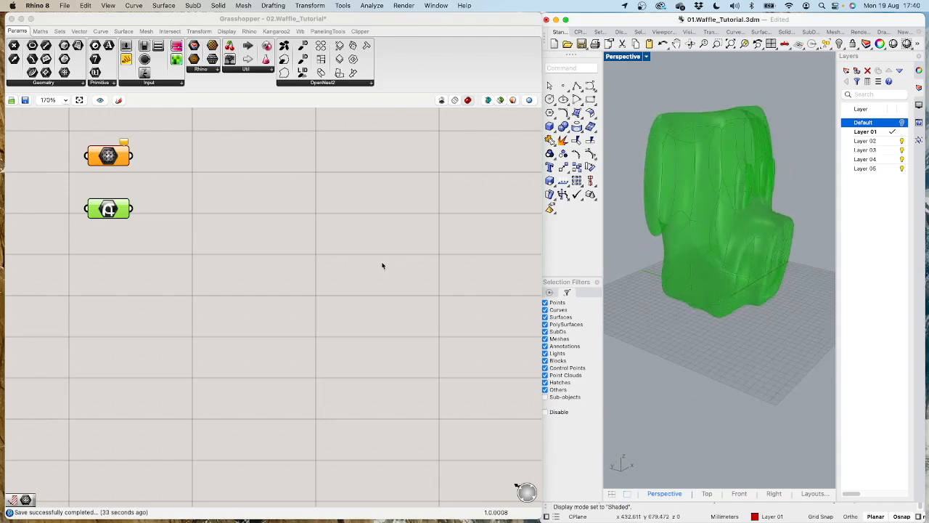
{"action": "left_click", "coordinate": [109, 209]}
{"action": "left_click_drag", "start_coordinate": [108, 210], "coordinate": [111, 205]}
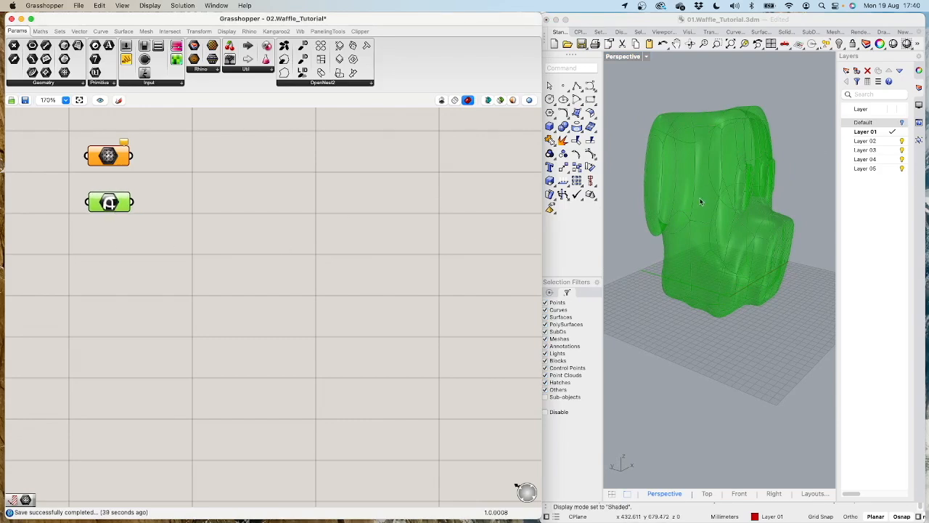
Step: Add the Contour component beside the parameters and connect the SubD parameter to its shape input
{"action": "right_click_drag", "start_coordinate": [743, 194], "coordinate": [679, 222]}
{"action": "right_click_drag", "start_coordinate": [717, 171], "coordinate": [711, 234]}
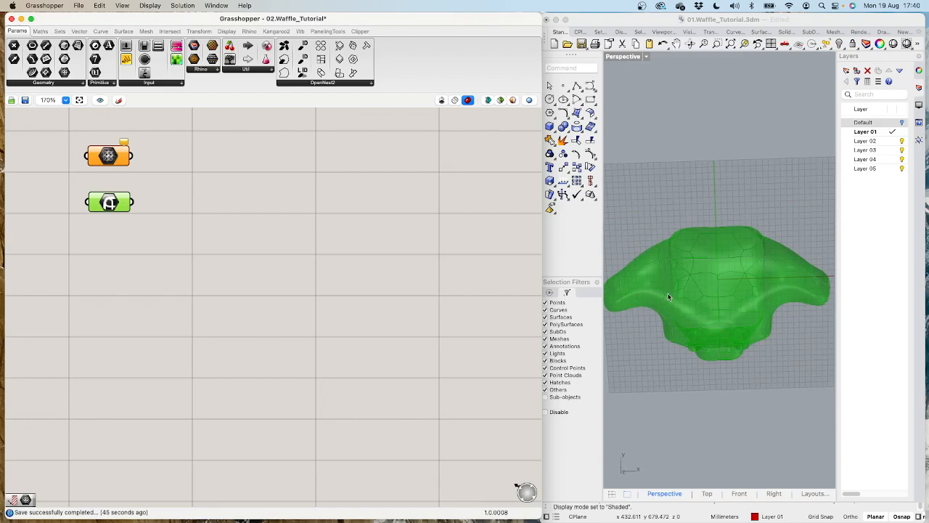
{"action": "right_click_drag", "start_coordinate": [738, 299], "coordinate": [805, 237]}
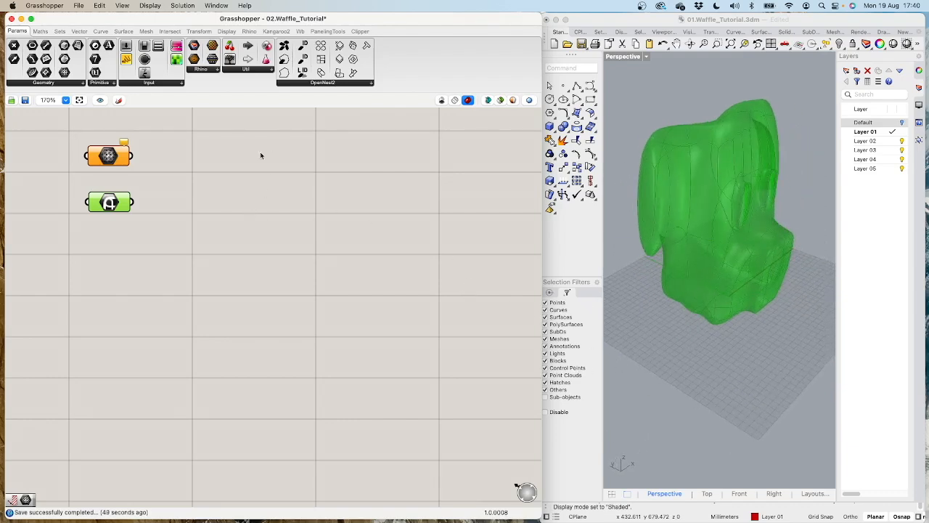
{"action": "scroll", "coordinate": [235, 261], "scroll_direction": "up", "scroll_amount": 1}
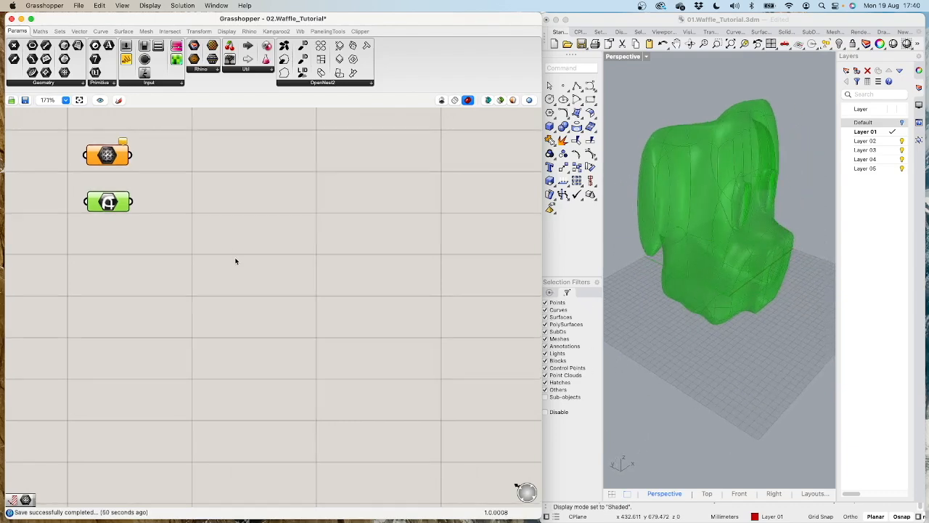
{"action": "double_click", "coordinate": [210, 188]}
{"action": "type", "text": "con"}
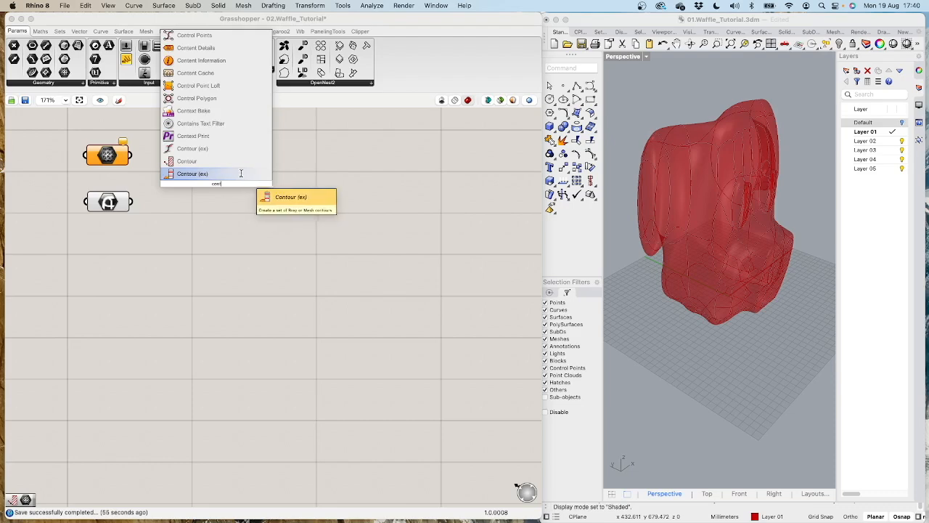
{"action": "left_click", "coordinate": [218, 160]}
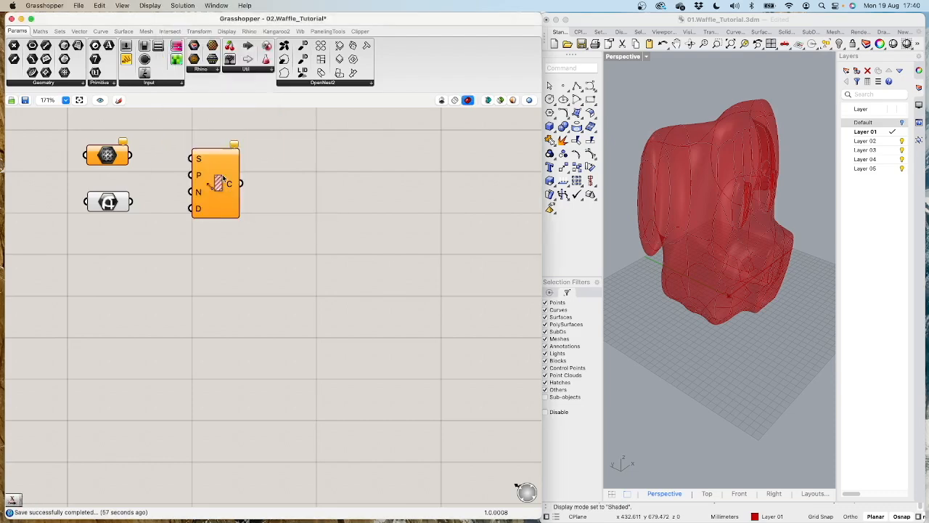
{"action": "left_click_drag", "start_coordinate": [222, 175], "coordinate": [242, 222]}
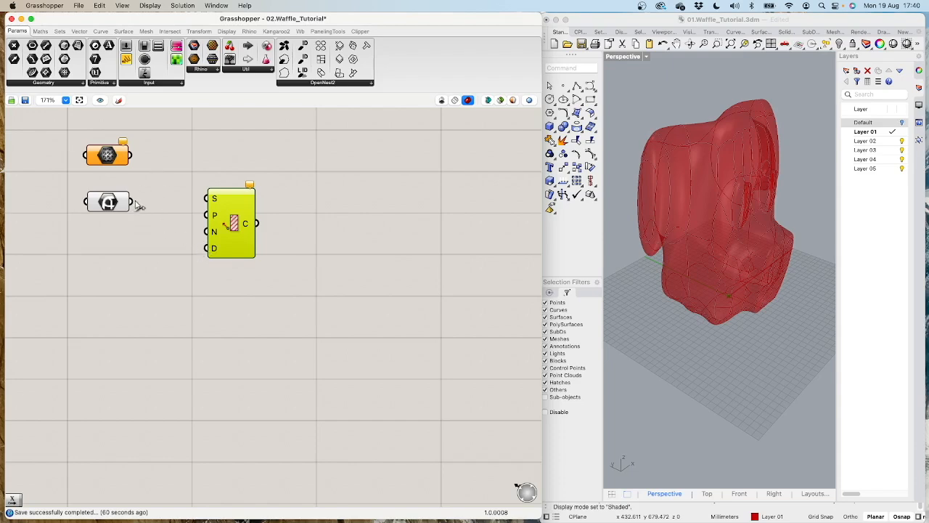
{"action": "left_click_drag", "start_coordinate": [137, 206], "coordinate": [233, 221]}
{"action": "right_click_drag", "start_coordinate": [779, 200], "coordinate": [733, 228]}
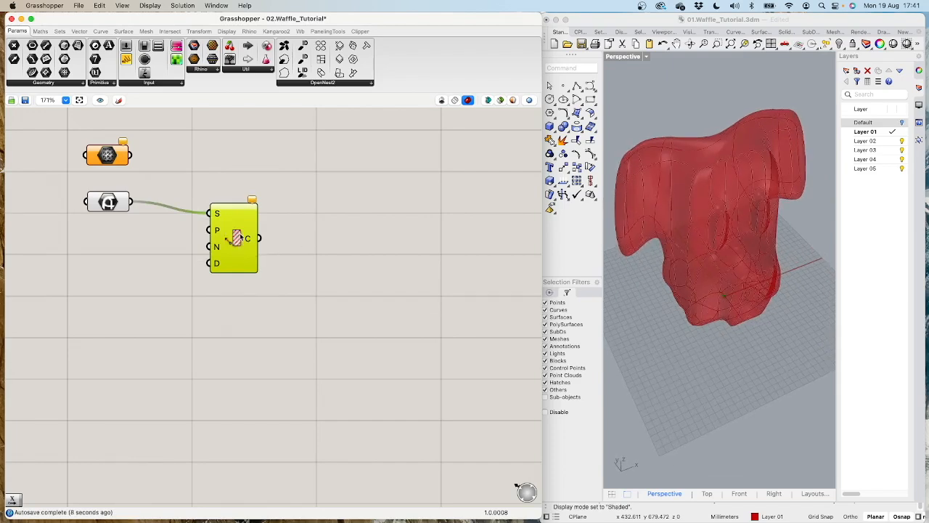
Step: Turn on Draw Full Names for the components and move Contour so its Shape input lines up with the SubD parameter
{"action": "mouse_move", "coordinate": [216, 247]}
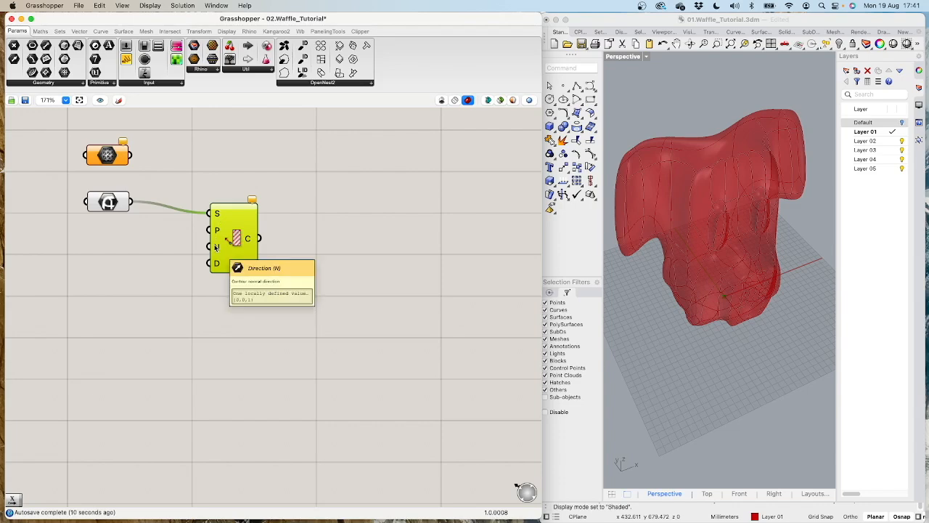
{"action": "left_click", "coordinate": [151, 5]}
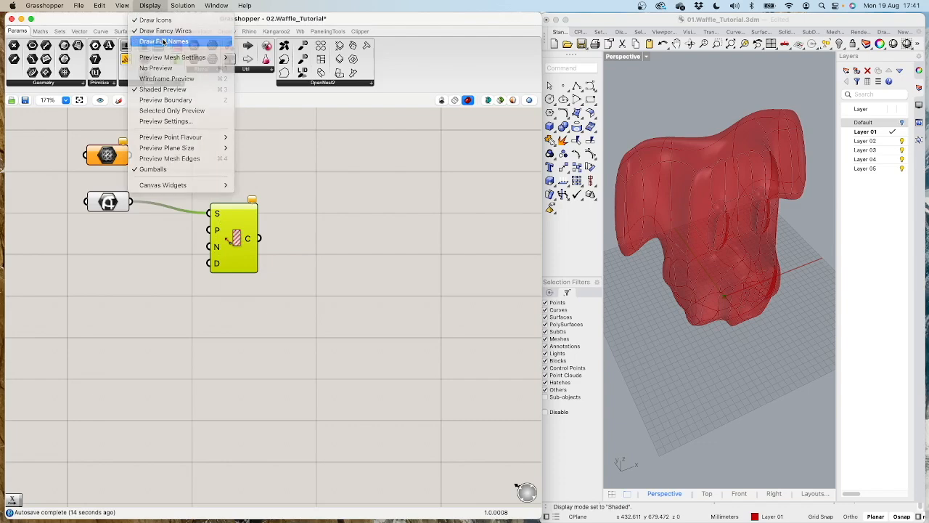
{"action": "left_click", "coordinate": [165, 42]}
{"action": "right_click_drag", "start_coordinate": [254, 311], "coordinate": [286, 295]}
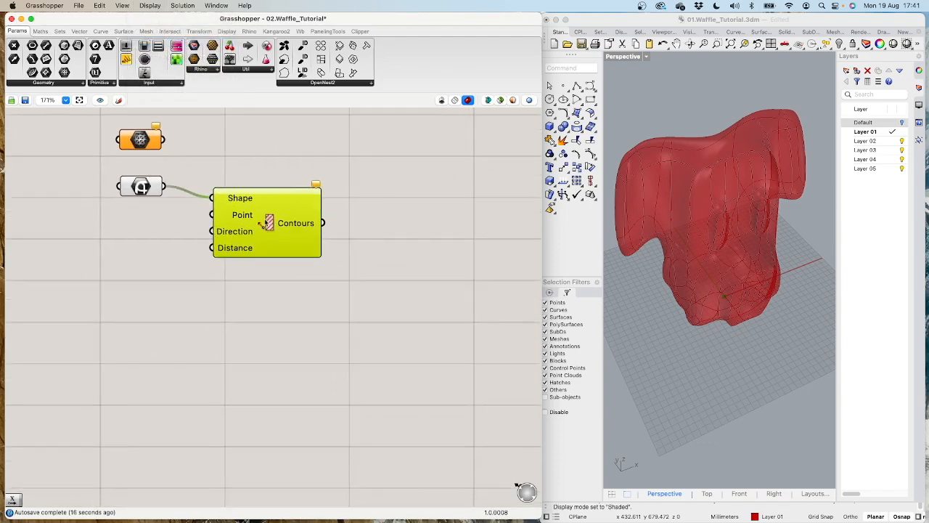
{"action": "left_click_drag", "start_coordinate": [267, 216], "coordinate": [283, 204]}
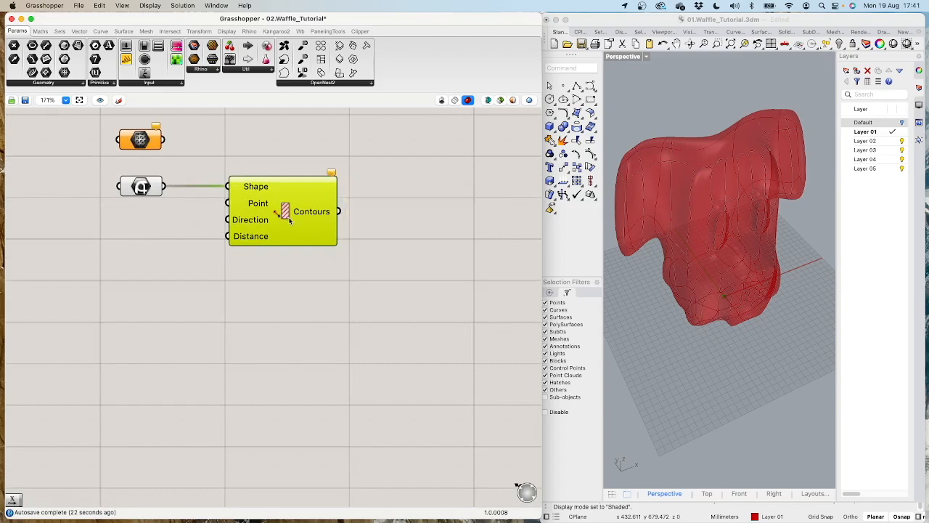
Step: Add a Unit X component beside Contour and connect its unit vector to Contour's Direction input
{"action": "double_click", "coordinate": [194, 225]}
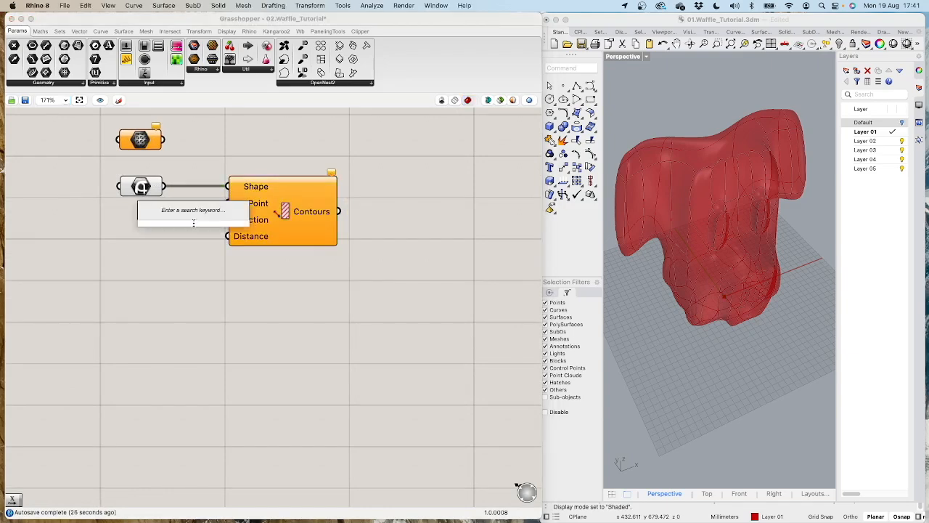
{"action": "type", "text": "x"}
{"action": "key", "text": "Return"}
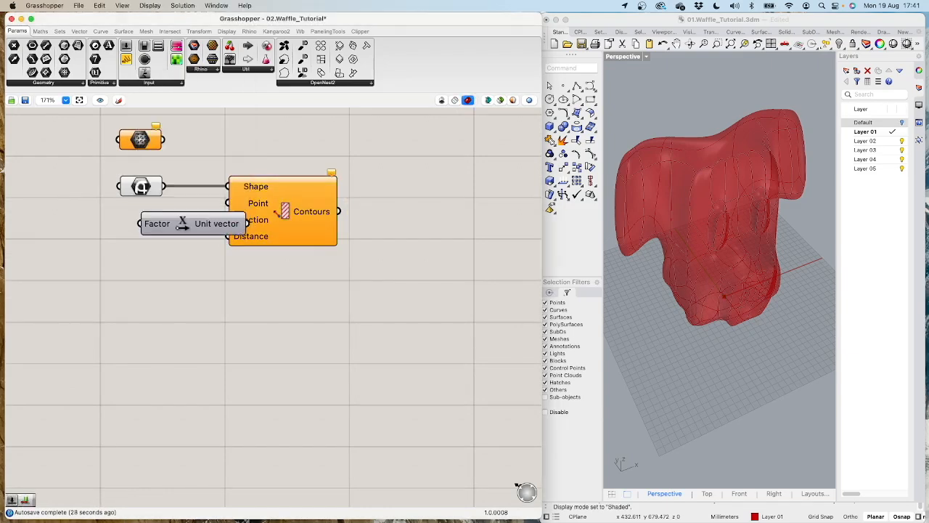
{"action": "mouse_move", "coordinate": [219, 227]}
{"action": "left_mouse_down"}
{"action": "mouse_move", "coordinate": [153, 236]}
{"action": "mouse_move", "coordinate": [228, 220]}
{"action": "left_mouse_up"}
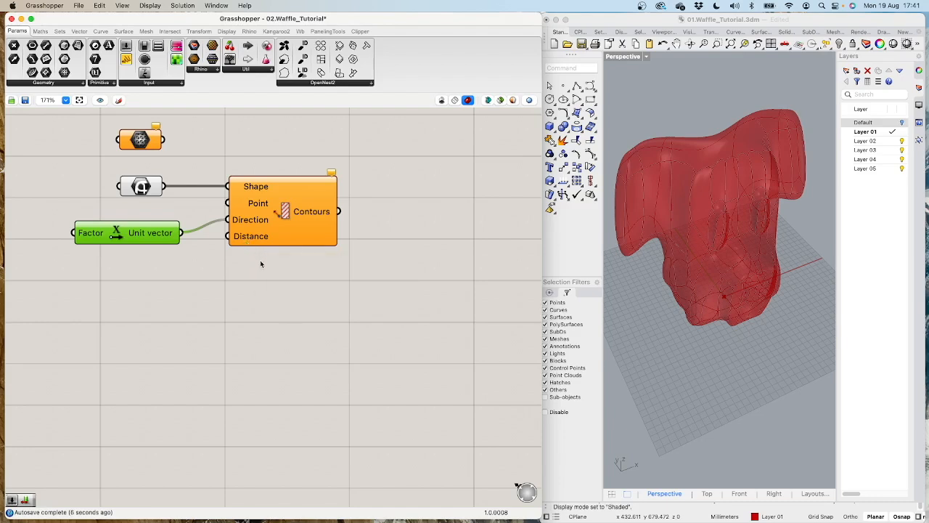
Step: Add a Number Slider set to 40, connect it to Contour's Distance input, and align Unit X with the Direction input
{"action": "double_click", "coordinate": [156, 261]}
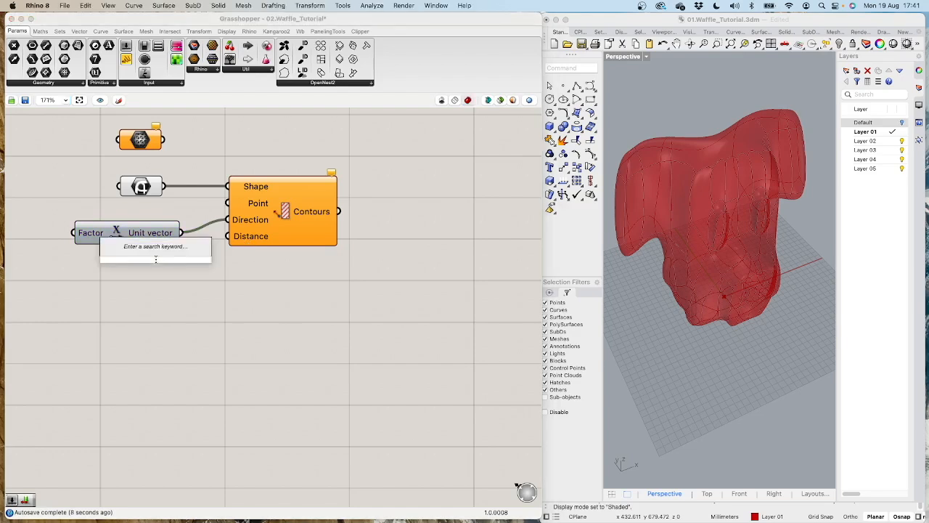
{"action": "type", "text": "40"}
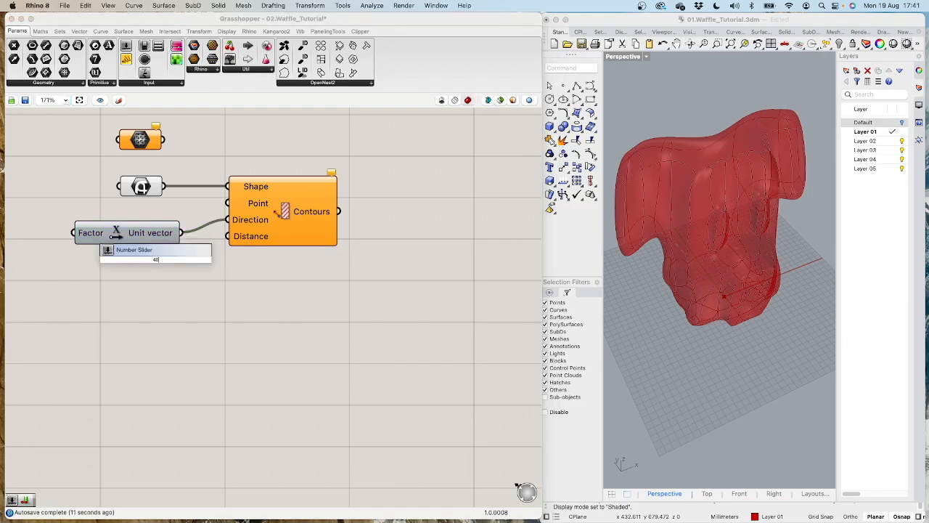
{"action": "key", "text": "Return"}
{"action": "left_click_drag", "start_coordinate": [135, 238], "coordinate": [138, 225]}
{"action": "left_click_drag", "start_coordinate": [129, 257], "coordinate": [74, 259]}
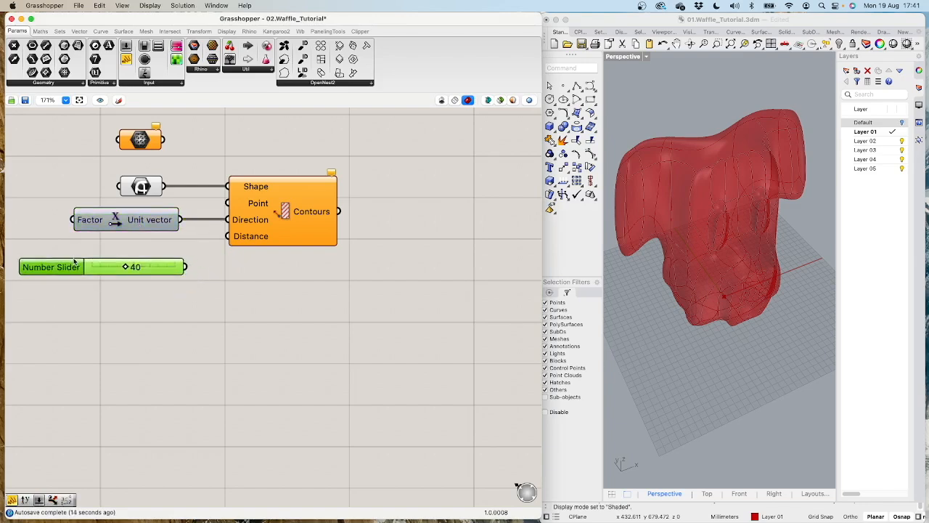
{"action": "left_click_drag", "start_coordinate": [184, 261], "coordinate": [229, 236]}
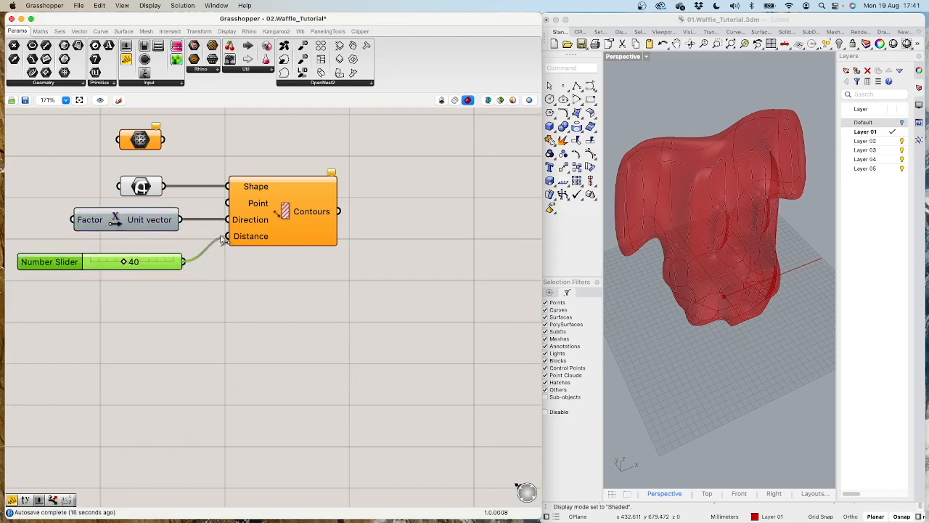
{"action": "left_click", "coordinate": [306, 201]}
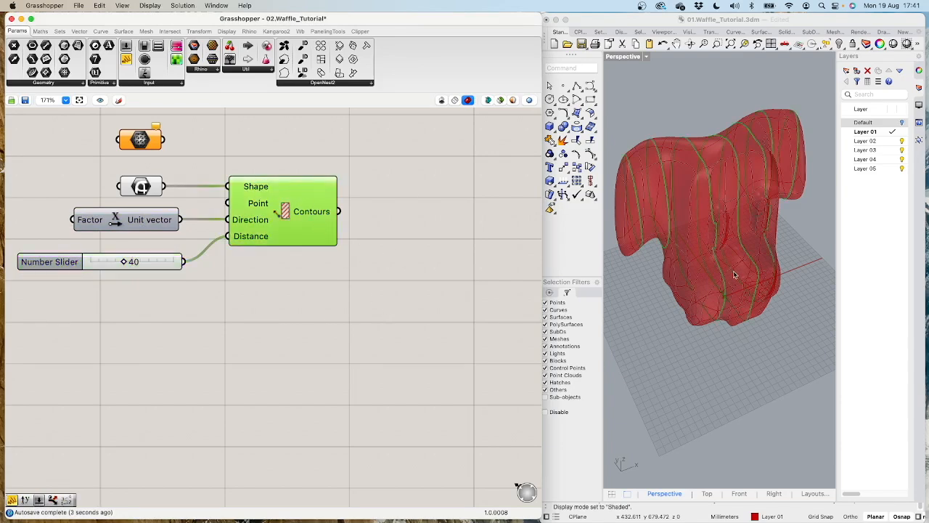
{"action": "right_click_drag", "start_coordinate": [723, 308], "coordinate": [739, 292]}
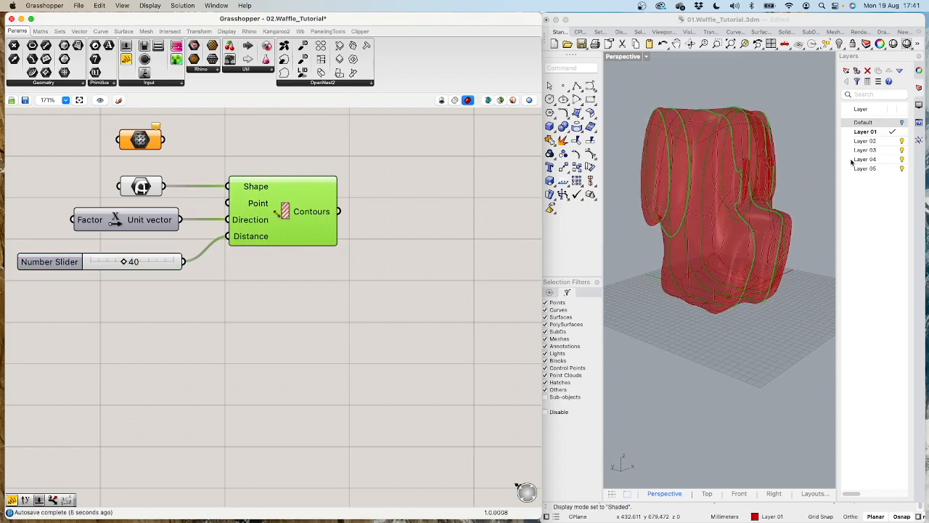
Step: Examine the dog-head model's overall size in BoxEdit, showing the Default layer for the check and hiding it again
{"action": "left_click", "coordinate": [902, 125]}
{"action": "left_click", "coordinate": [916, 142]}
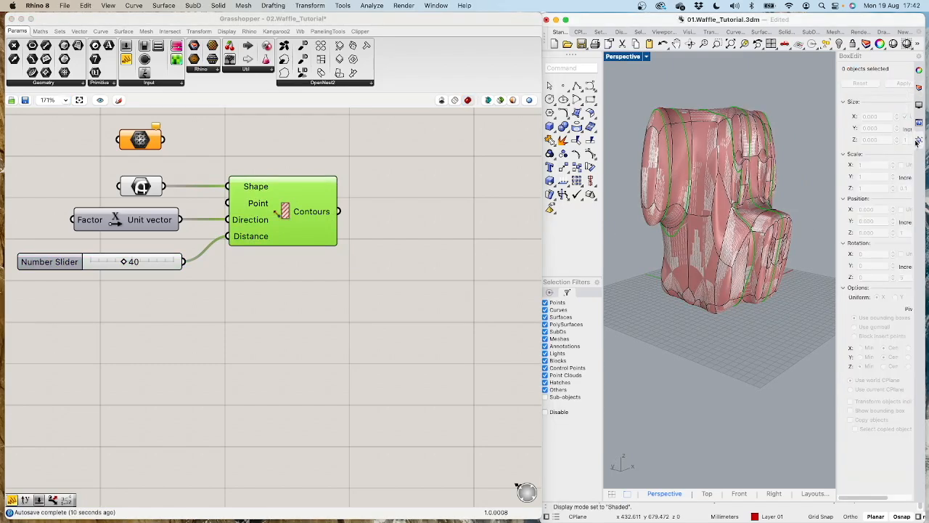
{"action": "key", "text": "ctrl+a"}
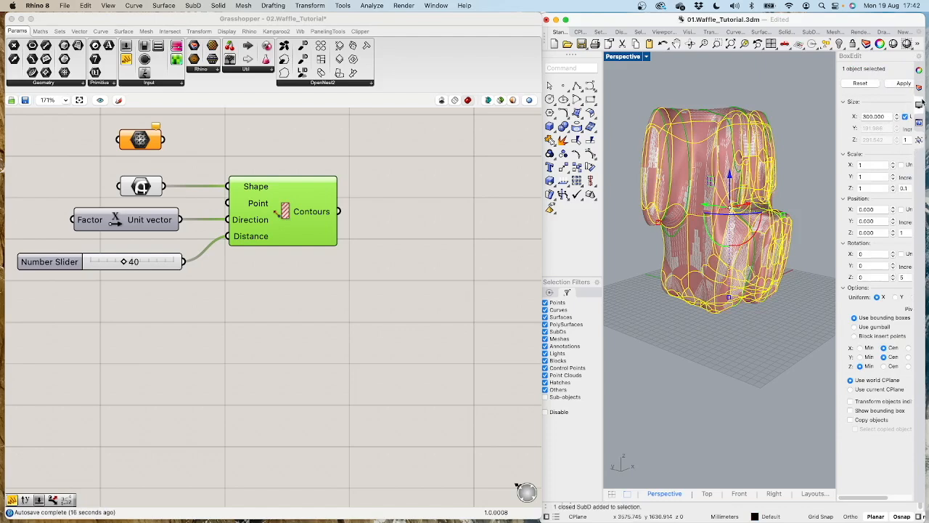
{"action": "left_click", "coordinate": [918, 122]}
{"action": "left_click", "coordinate": [898, 124]}
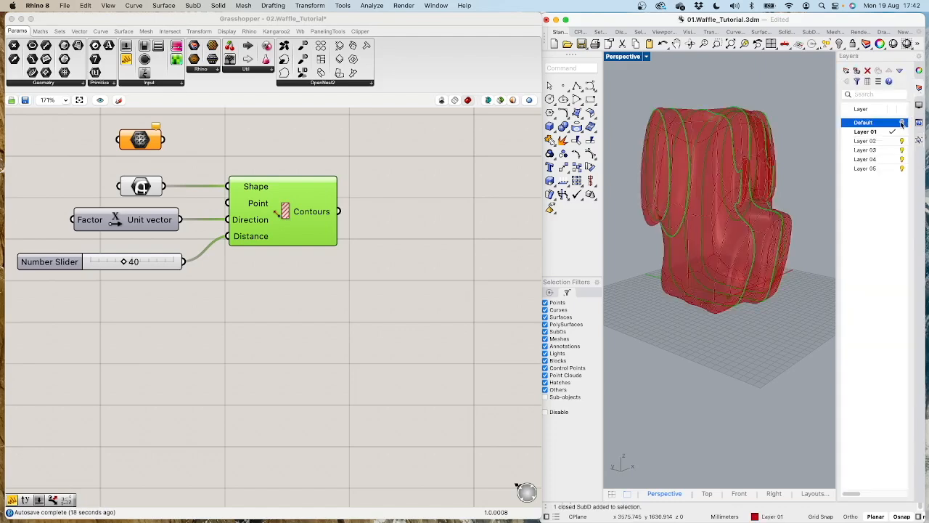
{"action": "right_click_drag", "start_coordinate": [774, 205], "coordinate": [734, 231]}
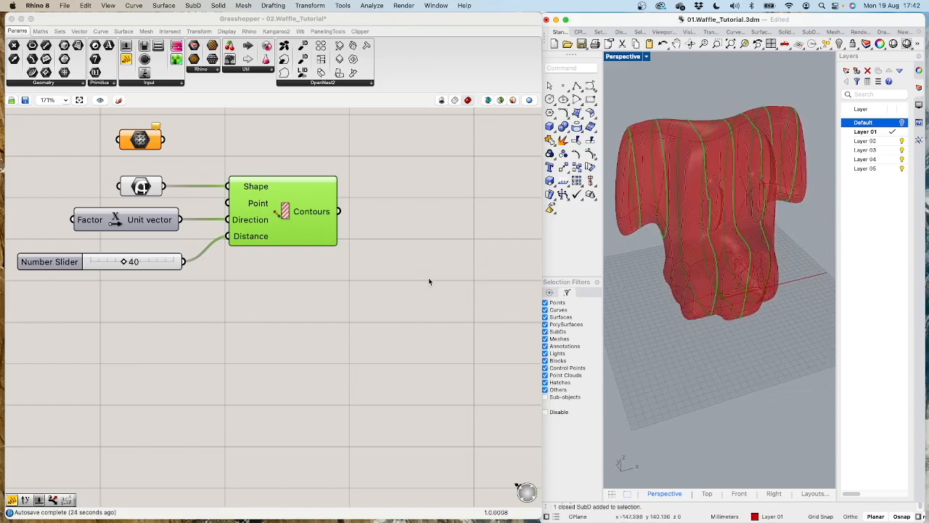
Step: Space out the layout by moving Contour down, Unit X closer to the slider, and the SubD parameter up beneath the Mesh parameter
{"action": "left_click_drag", "start_coordinate": [246, 197], "coordinate": [251, 219]}
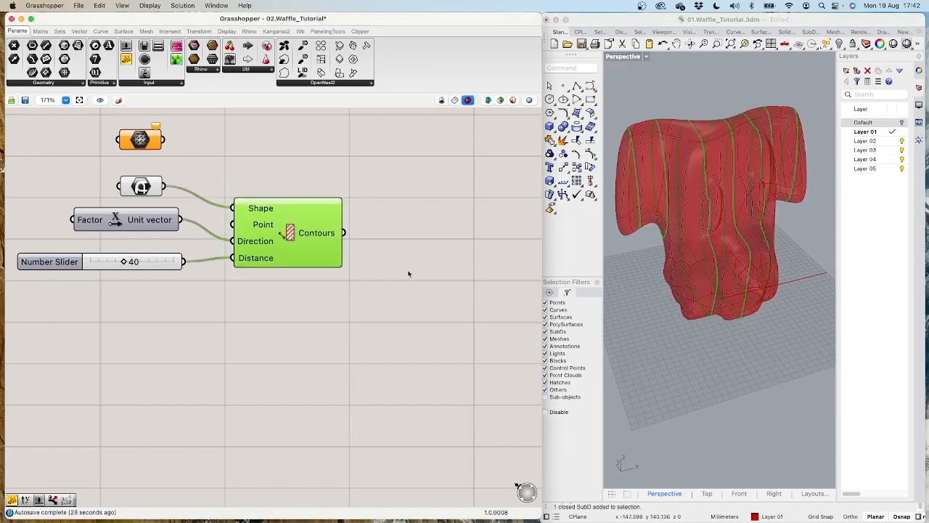
{"action": "right_click_drag", "start_coordinate": [671, 267], "coordinate": [698, 255]}
{"action": "scroll", "coordinate": [312, 300], "scroll_direction": "up", "scroll_amount": 1}
{"action": "scroll", "coordinate": [310, 300], "scroll_direction": "up", "scroll_amount": 3}
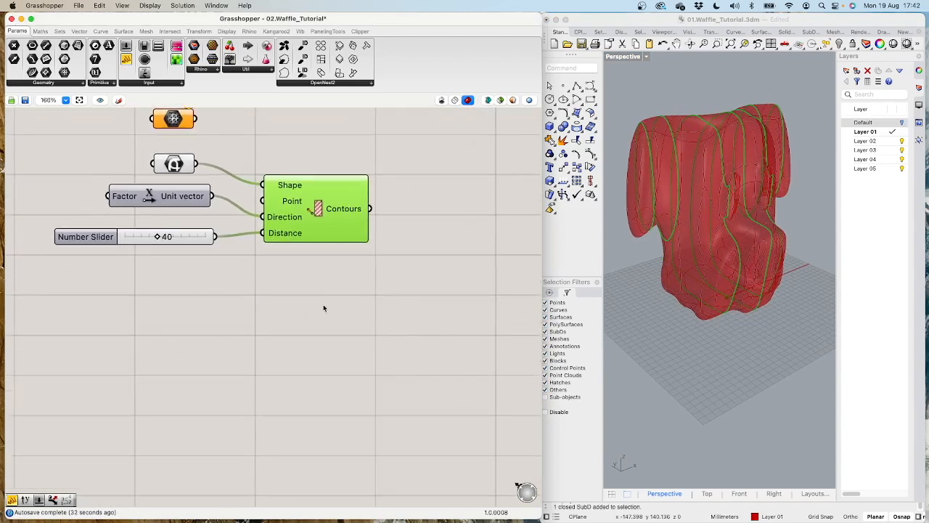
{"action": "left_click_drag", "start_coordinate": [183, 196], "coordinate": [175, 210]}
{"action": "left_click_drag", "start_coordinate": [177, 165], "coordinate": [177, 147]}
Step: Duplicate the Unit X, Number Slider and Contour set below the original and delete the copied Unit X component
{"action": "left_click_drag", "start_coordinate": [20, 161], "coordinate": [387, 305]}
{"action": "left_click_drag", "start_coordinate": [303, 203], "coordinate": [332, 328], "text": "alt"}
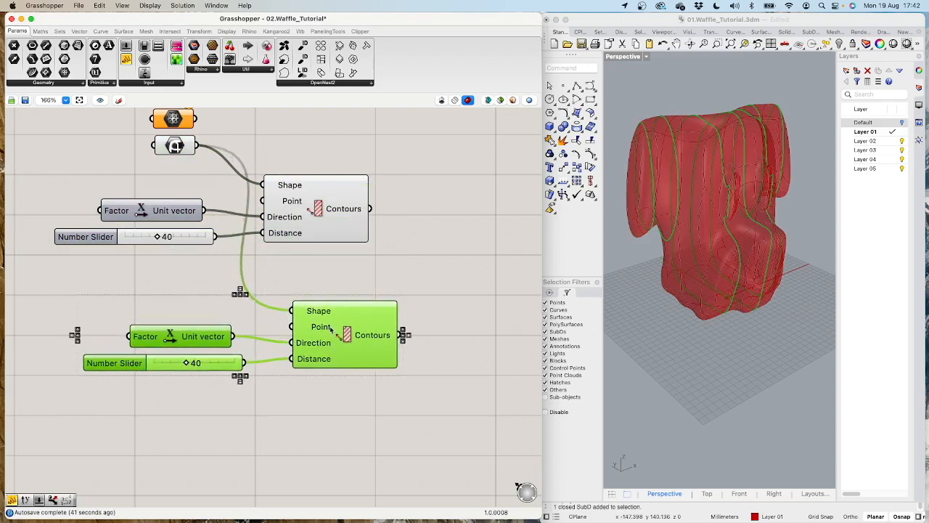
{"action": "left_click", "coordinate": [202, 335]}
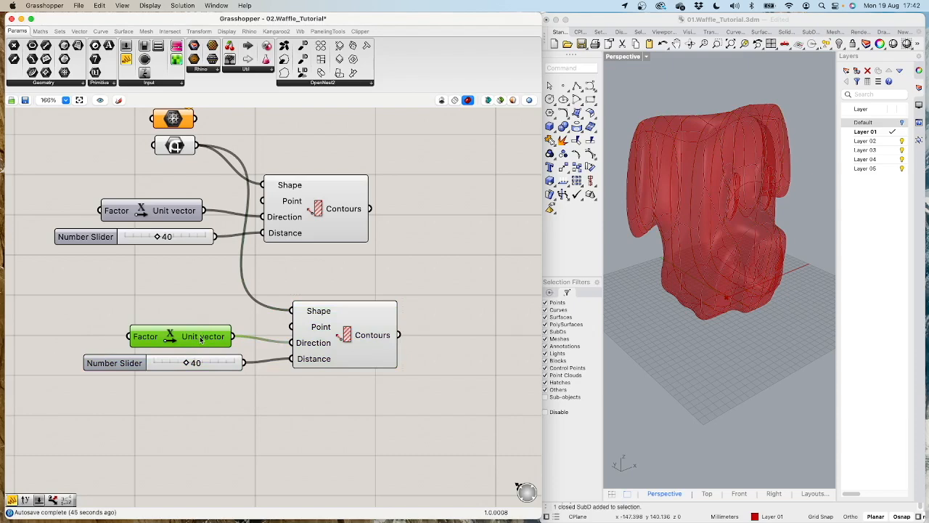
{"action": "key", "text": "Delete"}
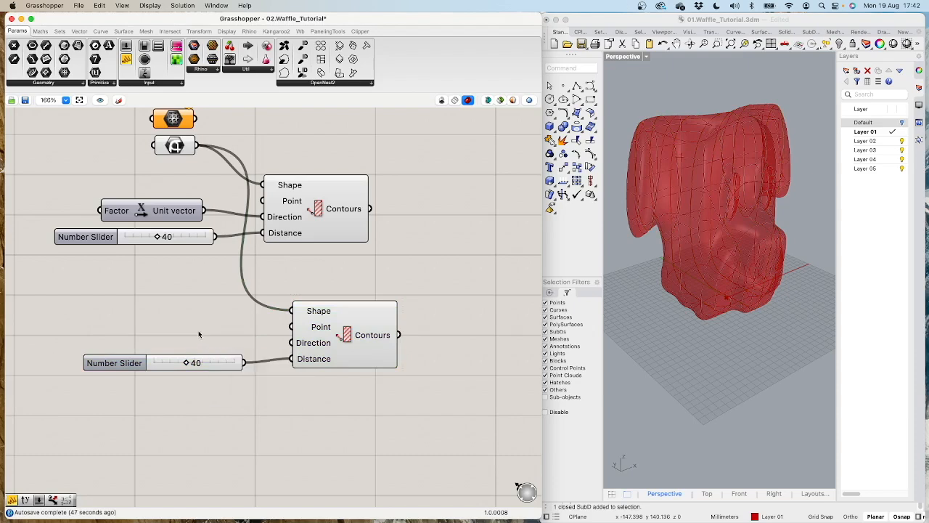
Step: Add a Unit Y component, connect it to the duplicated Contour's Direction input, and preview the Y contours on the model
{"action": "double_click", "coordinate": [203, 335]}
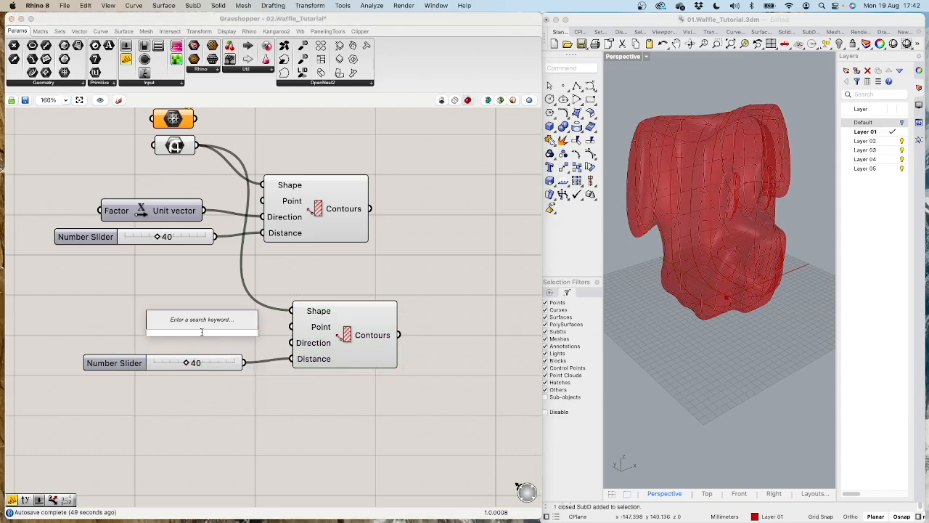
{"action": "type", "text": "y"}
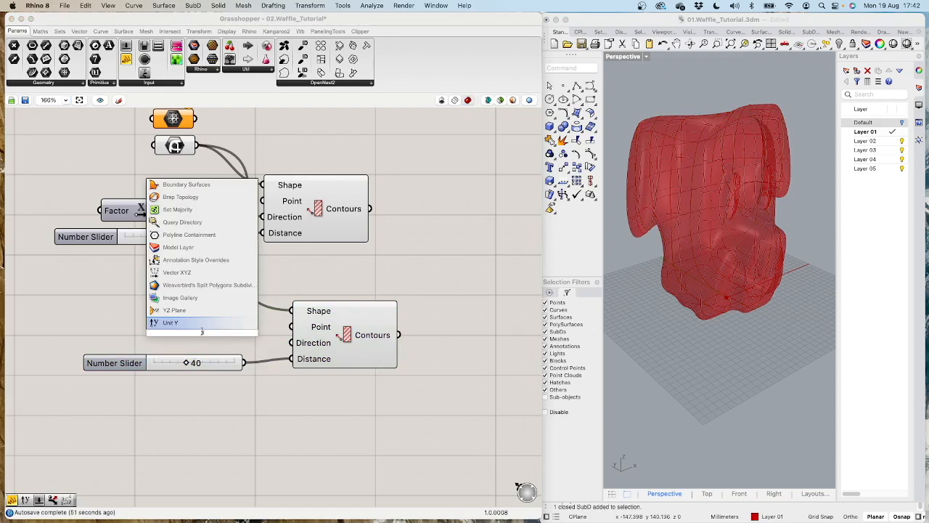
{"action": "key", "text": "Return"}
{"action": "left_click_drag", "start_coordinate": [218, 332], "coordinate": [291, 343]}
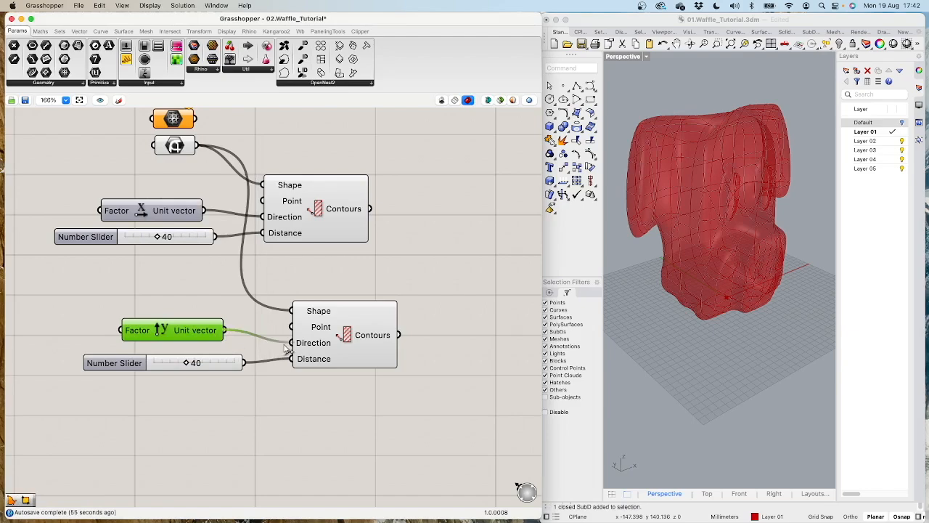
{"action": "left_click", "coordinate": [381, 316]}
{"action": "right_click_drag", "start_coordinate": [678, 231], "coordinate": [630, 225]}
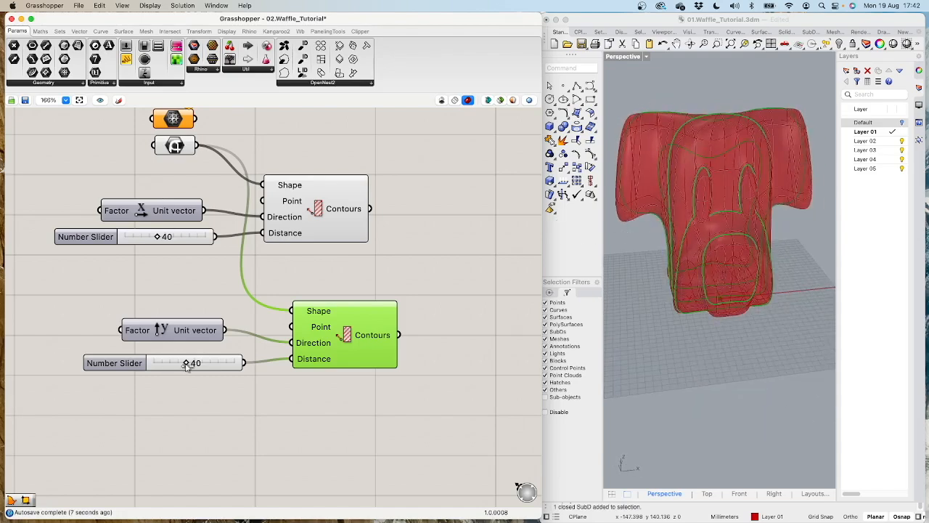
Step: Test different distances on the Y contour slider, including 24, and set it back to 40
{"action": "left_click_drag", "start_coordinate": [192, 365], "coordinate": [210, 364]}
{"action": "right_click_drag", "start_coordinate": [635, 283], "coordinate": [759, 290]}
{"action": "left_click_drag", "start_coordinate": [206, 364], "coordinate": [185, 365]}
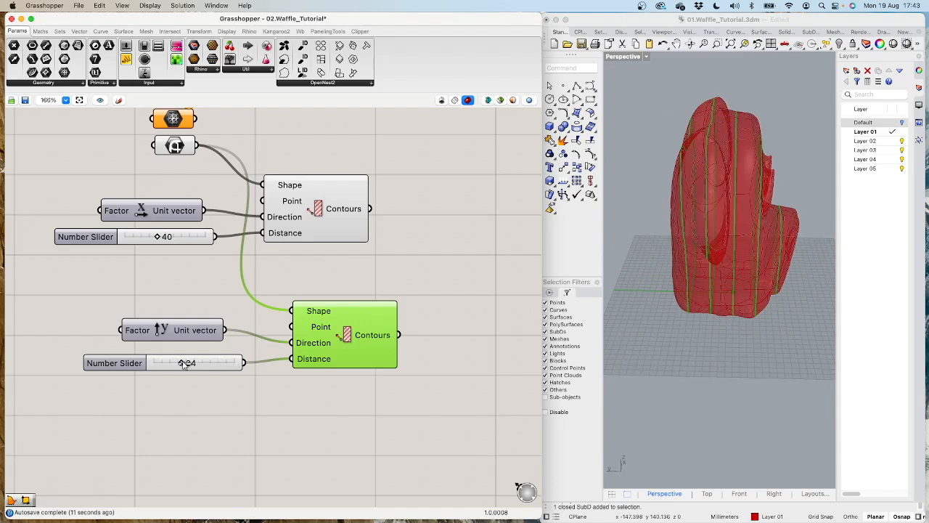
{"action": "double_click", "coordinate": [184, 362]}
{"action": "type", "text": "40"}
{"action": "key", "text": "Return"}
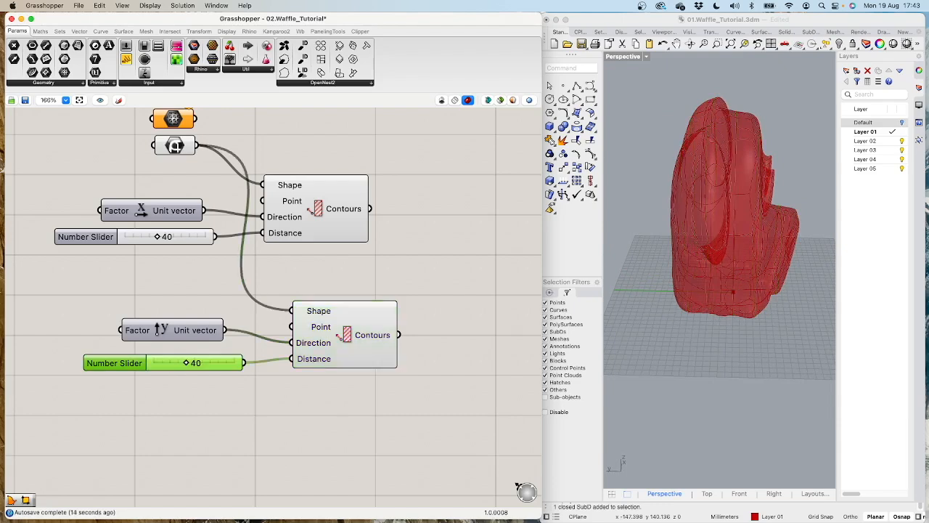
Step: Compare the X and Y contours on the model and move the X Contour component closer to alignment with the Y one
{"action": "left_click", "coordinate": [352, 317]}
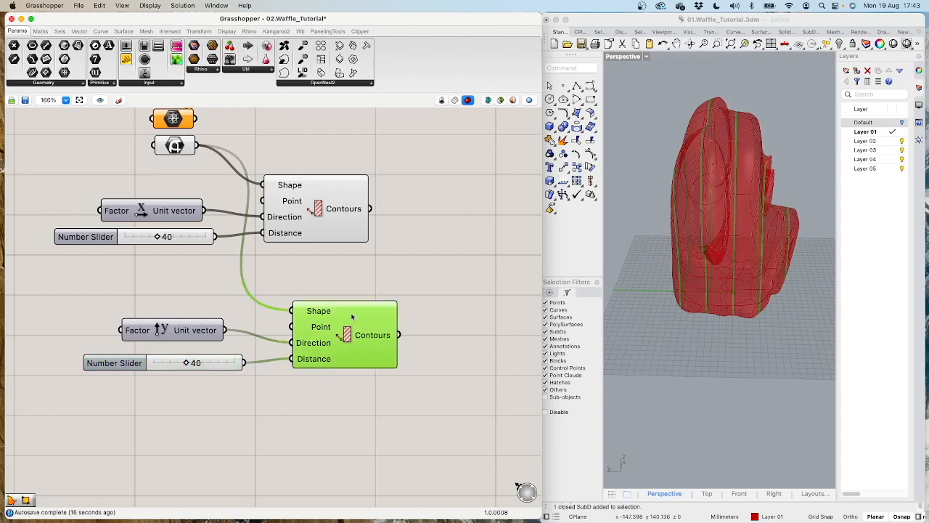
{"action": "left_click", "coordinate": [335, 195]}
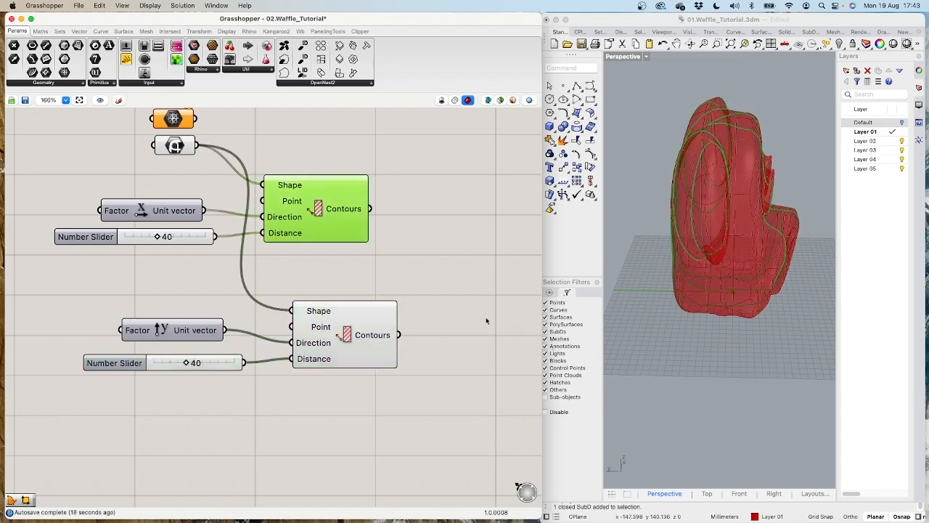
{"action": "scroll", "coordinate": [445, 246], "scroll_direction": "down", "scroll_amount": 2}
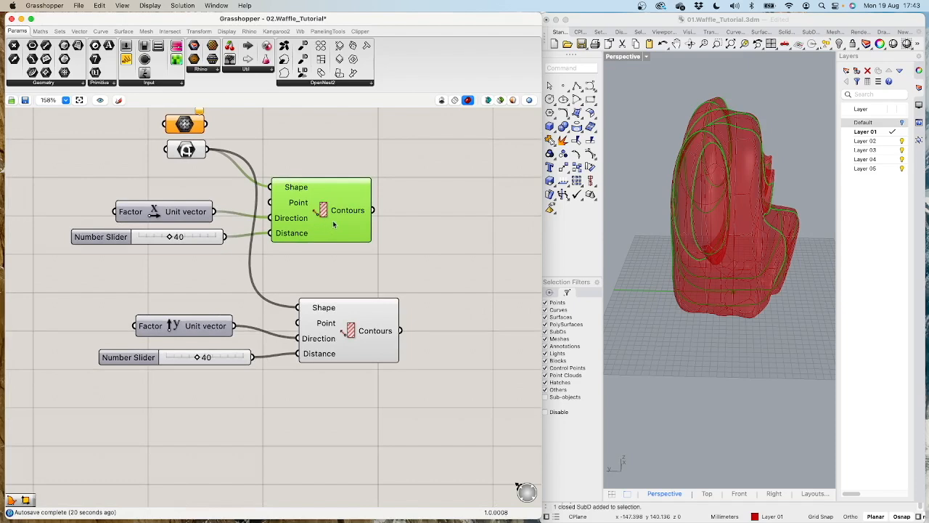
{"action": "left_click_drag", "start_coordinate": [330, 227], "coordinate": [355, 229]}
{"action": "scroll", "coordinate": [419, 272], "scroll_direction": "up", "scroll_amount": 1}
{"action": "right_click_drag", "start_coordinate": [441, 288], "coordinate": [407, 295]}
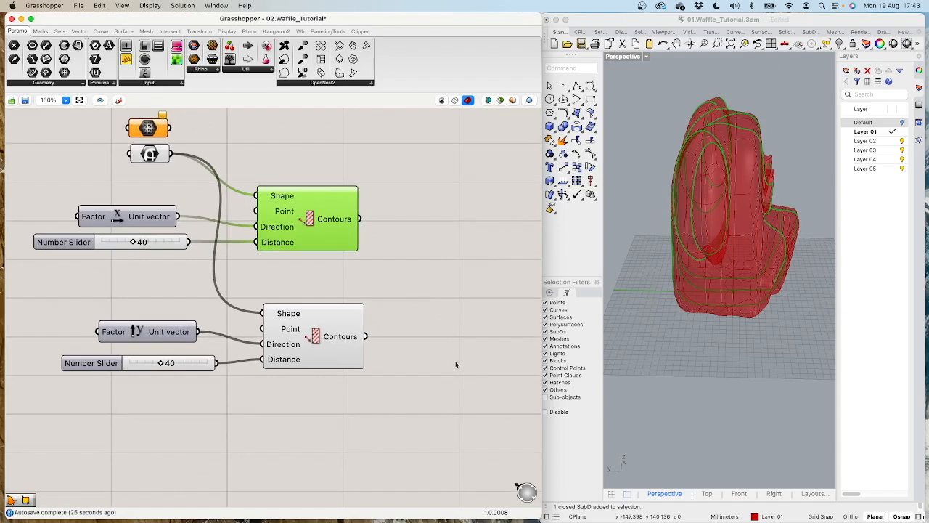
{"action": "right_click_drag", "start_coordinate": [731, 283], "coordinate": [622, 312]}
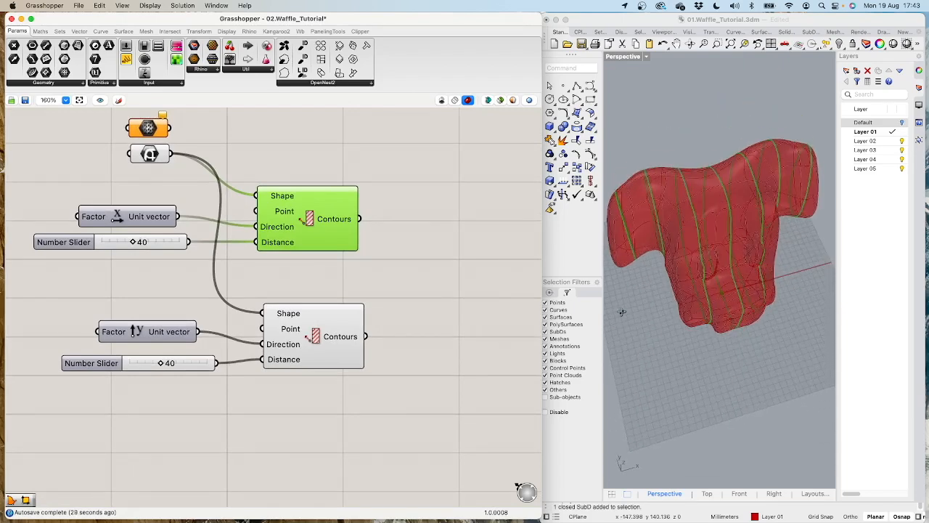
{"action": "left_click", "coordinate": [340, 320]}
{"action": "left_click", "coordinate": [335, 197]}
Step: Turn off the preview of the Y contour set and of the SubD parameter so only the X contours show
{"action": "left_click_drag", "start_coordinate": [23, 291], "coordinate": [400, 433]}
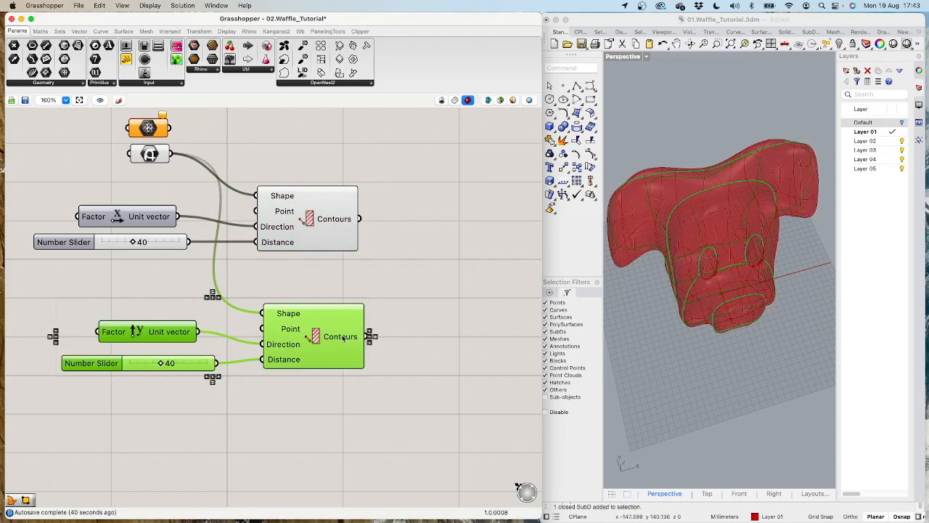
{"action": "key", "text": "space"}
{"action": "left_click", "coordinate": [373, 300]}
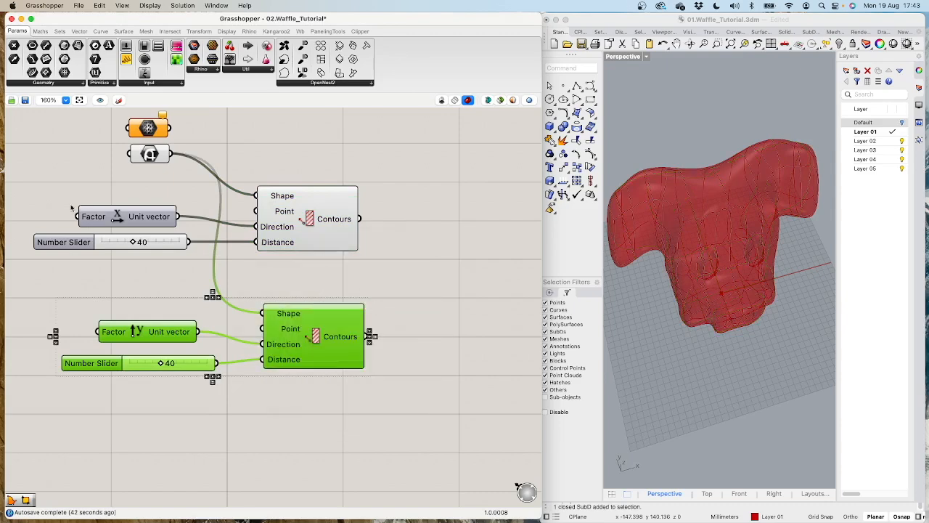
{"action": "left_click", "coordinate": [153, 155]}
{"action": "key", "text": "space"}
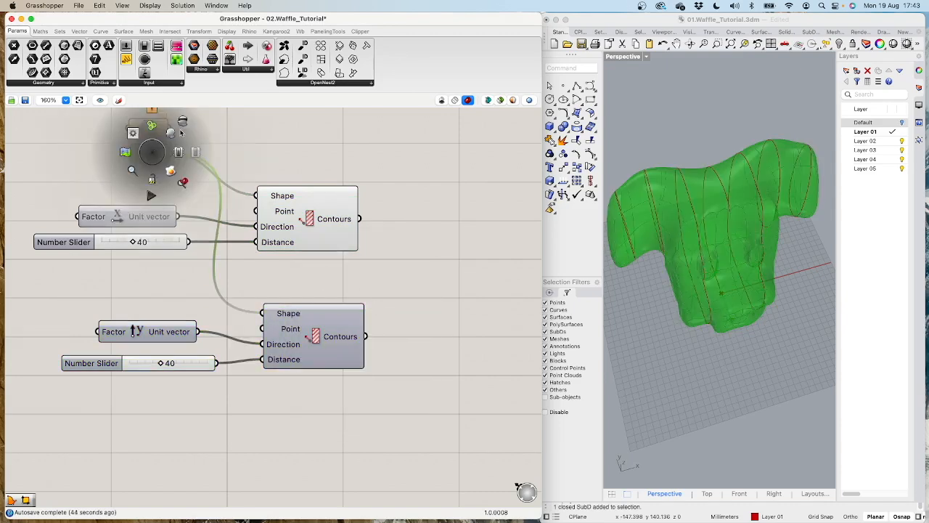
{"action": "left_click", "coordinate": [183, 128]}
{"action": "mouse_move", "coordinate": [713, 254]}
{"action": "right_mouse_down"}
{"action": "mouse_move", "coordinate": [643, 221]}
{"action": "mouse_move", "coordinate": [714, 247]}
{"action": "mouse_move", "coordinate": [703, 241]}
{"action": "right_mouse_up"}
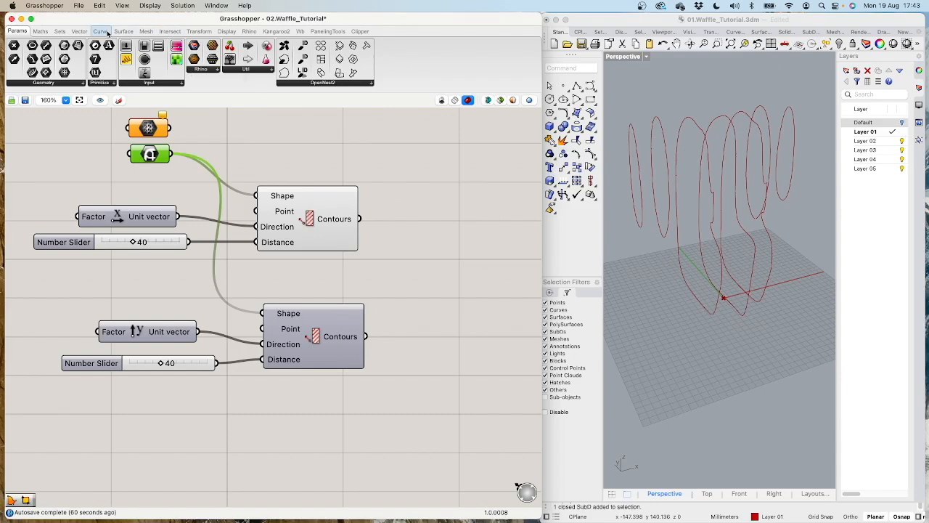
Step: Add a Boundary Surfaces component and connect the X Contour's Contours output to its Edges input
{"action": "left_click", "coordinate": [123, 31]}
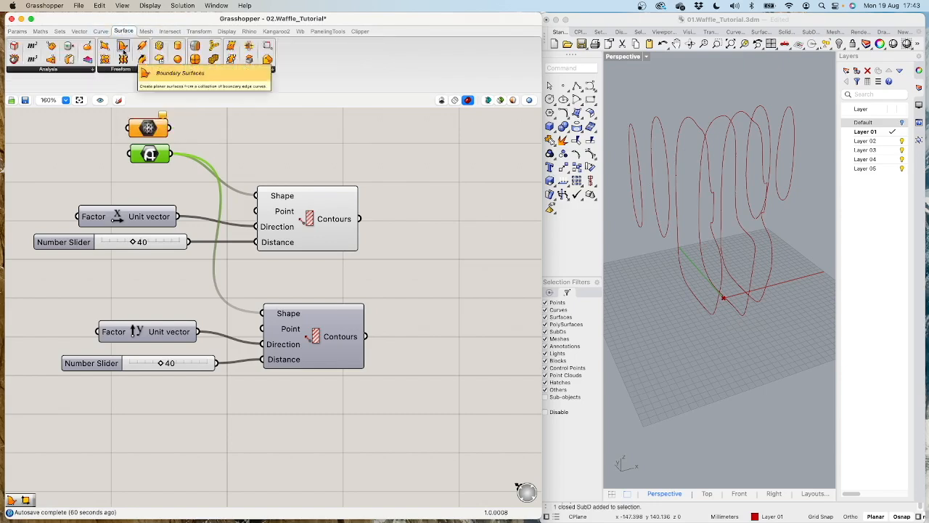
{"action": "left_click_drag", "start_coordinate": [123, 47], "coordinate": [425, 224]}
{"action": "left_click_drag", "start_coordinate": [360, 218], "coordinate": [432, 225]}
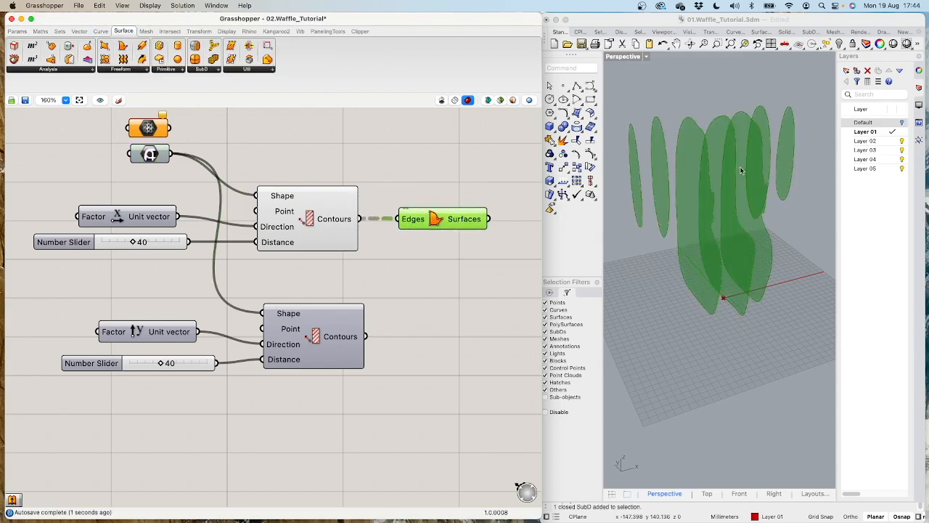
Step: Add an Extrude component after the Boundary Surfaces component and connect its Surfaces output to the Base input
{"action": "right_click_drag", "start_coordinate": [748, 242], "coordinate": [743, 254]}
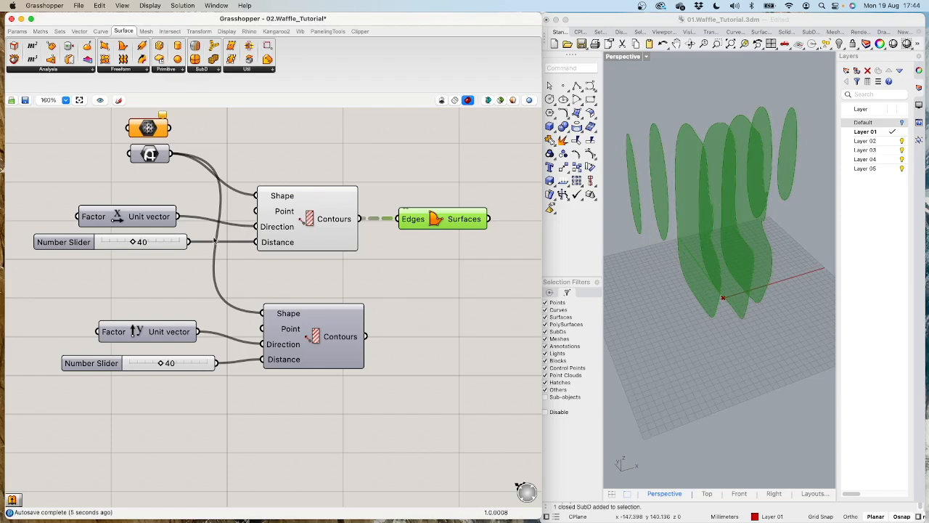
{"action": "scroll", "coordinate": [362, 281], "scroll_direction": "down", "scroll_amount": 3}
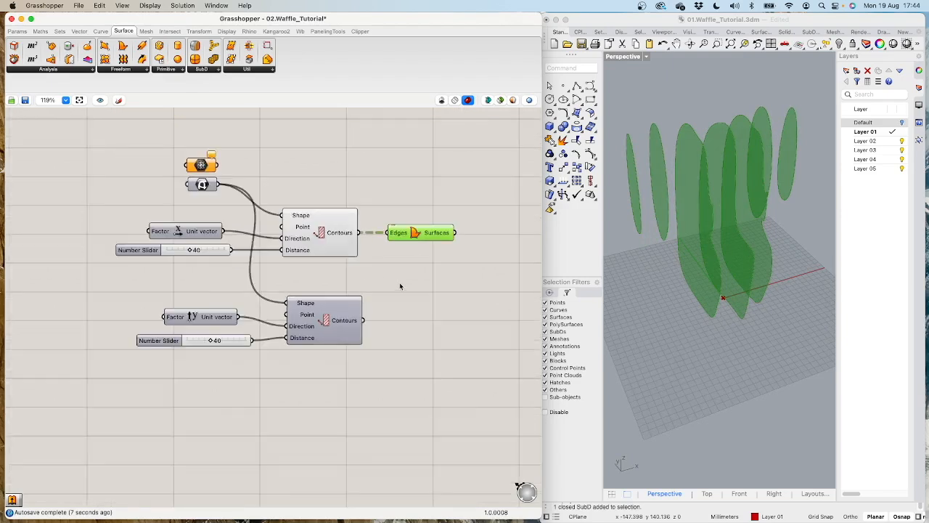
{"action": "right_click_drag", "start_coordinate": [414, 291], "coordinate": [307, 283]}
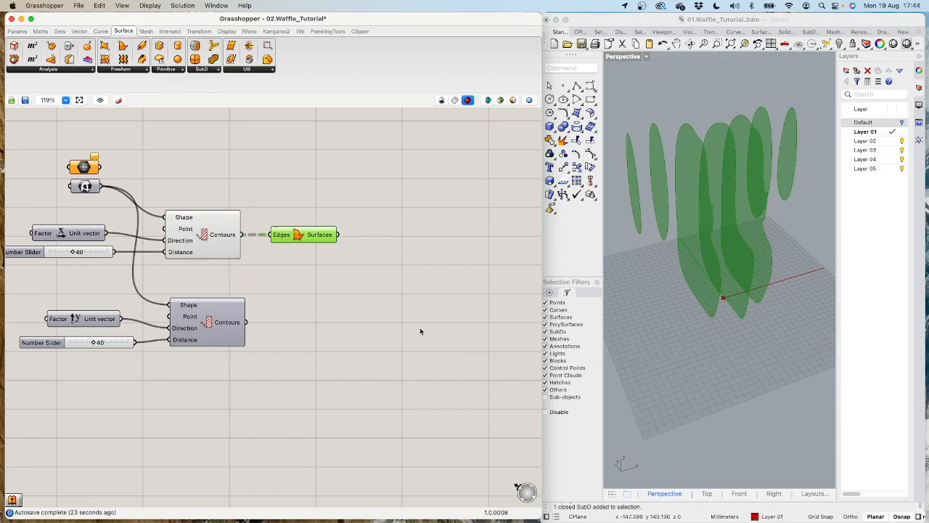
{"action": "double_click", "coordinate": [382, 246]}
{"action": "type", "text": "0"}
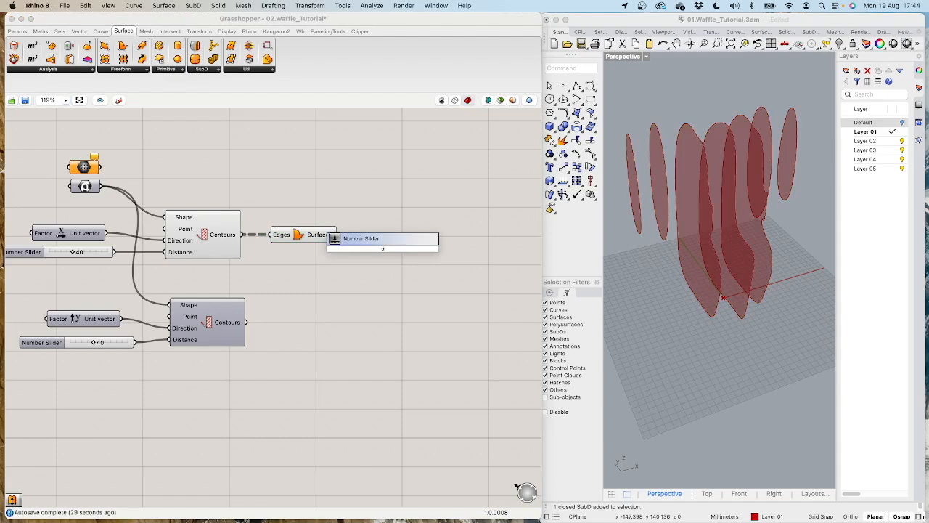
{"action": "key", "text": "BackSpace"}
{"action": "type", "text": "extr"}
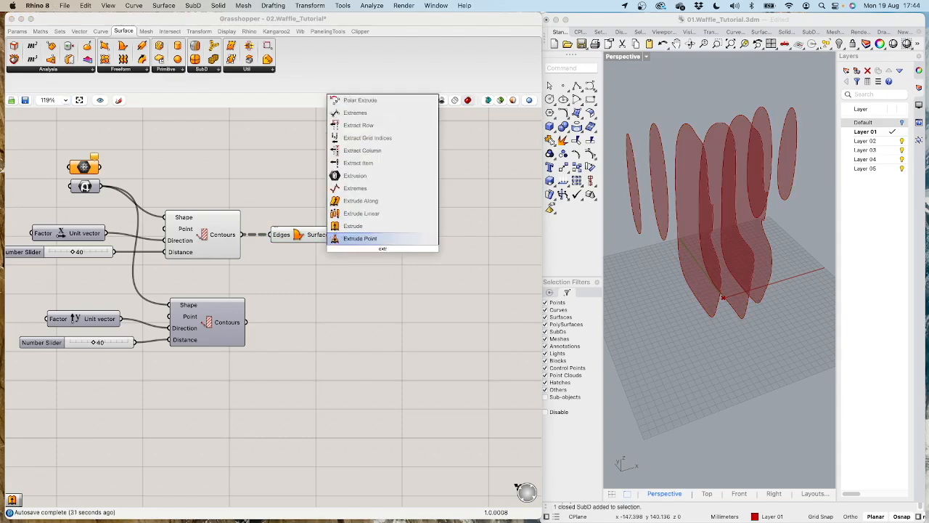
{"action": "left_click", "coordinate": [354, 226]}
{"action": "left_click_drag", "start_coordinate": [359, 249], "coordinate": [383, 239]}
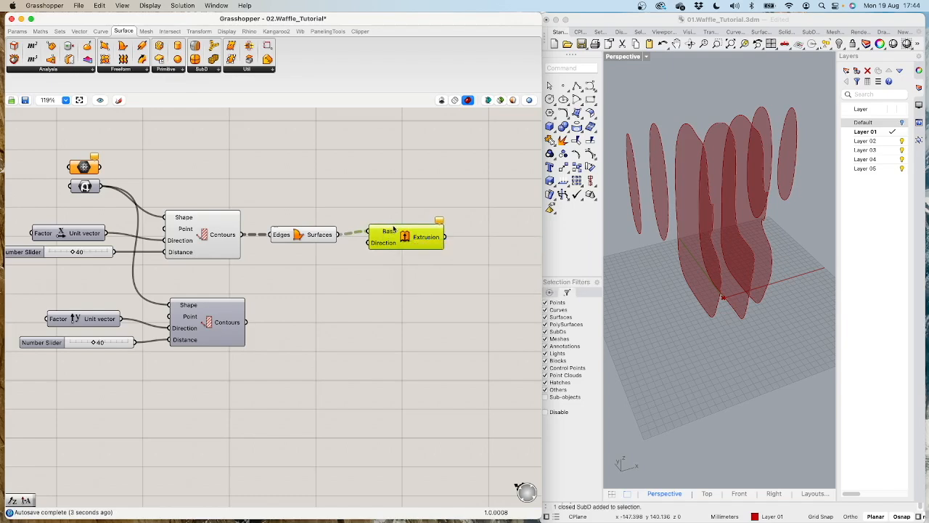
{"action": "mouse_move", "coordinate": [391, 235]}
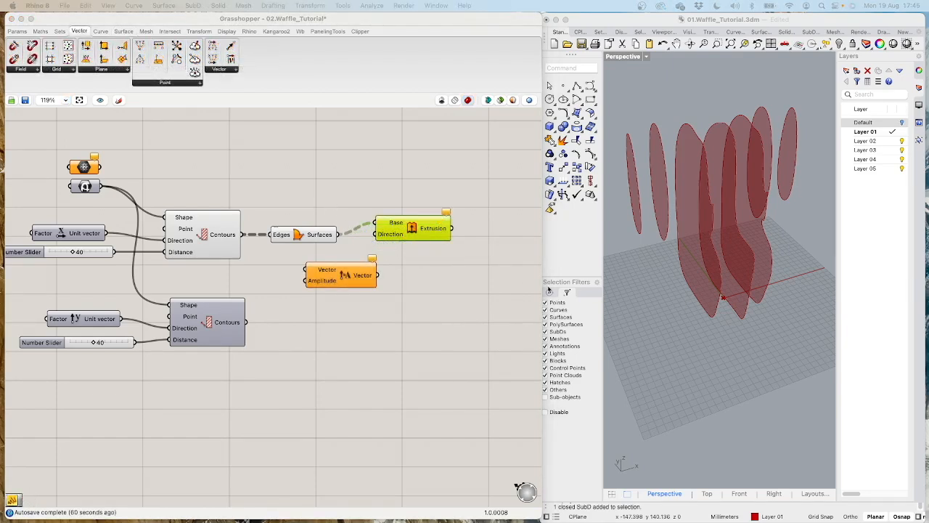
{"action": "left_click_drag", "start_coordinate": [347, 277], "coordinate": [327, 272]}
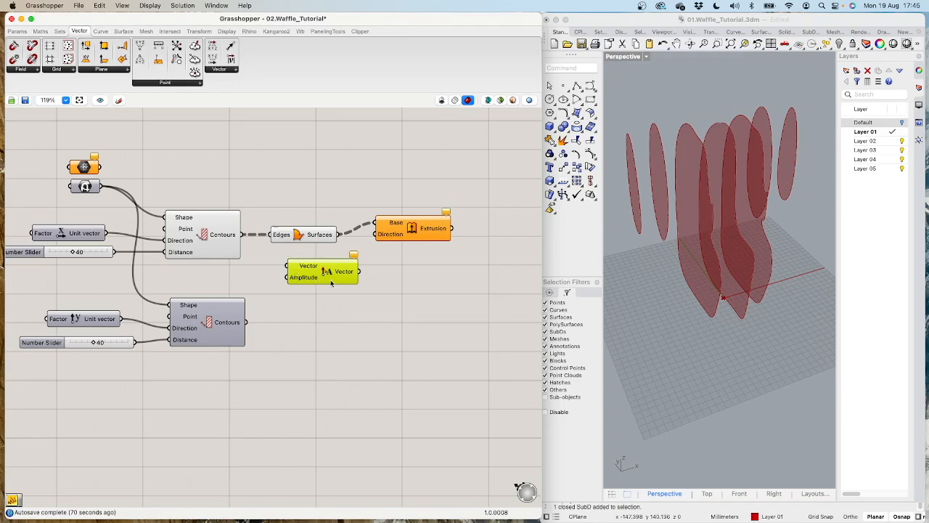
{"action": "mouse_move", "coordinate": [331, 272]}
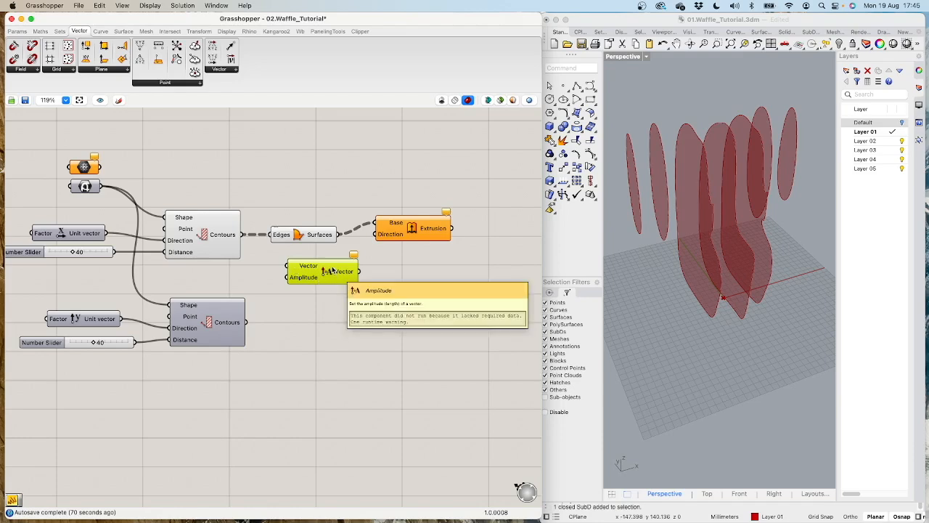
{"action": "key", "text": "Delete"}
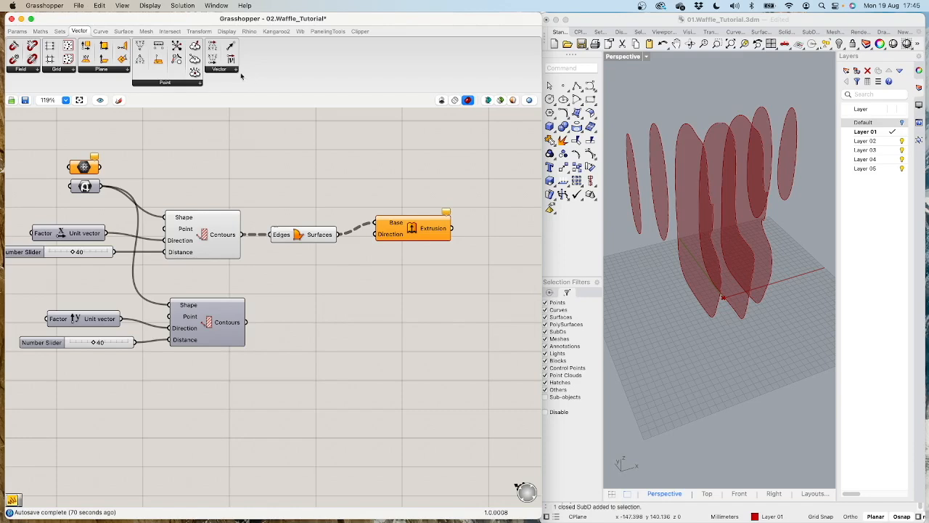
Step: Add an Amplitude component, feed it the X unit vector, and connect its Vector output to the Extrude component's Direction input
{"action": "left_click", "coordinate": [224, 70]}
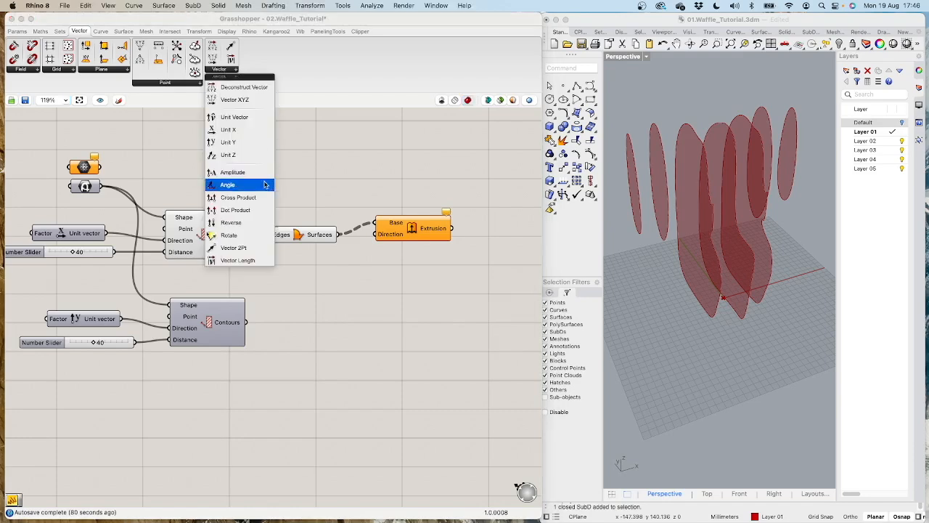
{"action": "left_click_drag", "start_coordinate": [240, 172], "coordinate": [335, 270]}
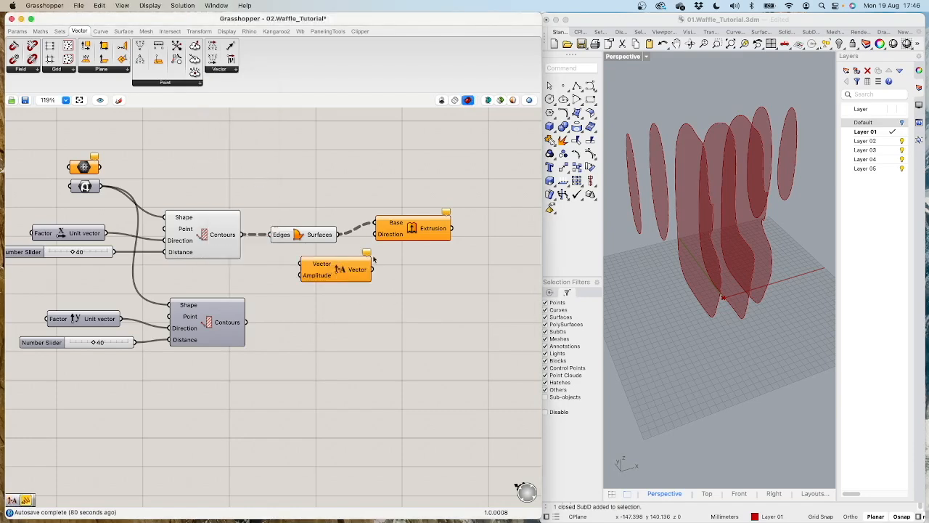
{"action": "left_click_drag", "start_coordinate": [221, 221], "coordinate": [233, 203]}
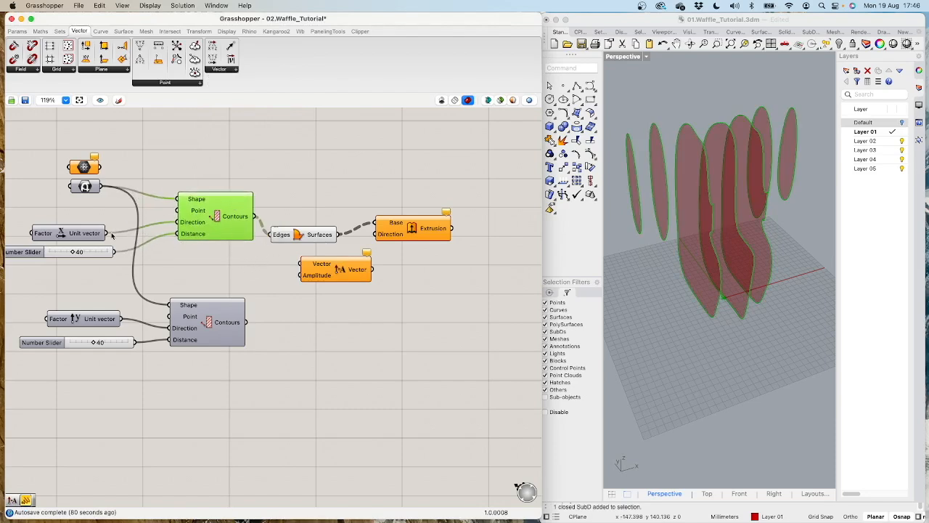
{"action": "left_click_drag", "start_coordinate": [108, 233], "coordinate": [338, 272]}
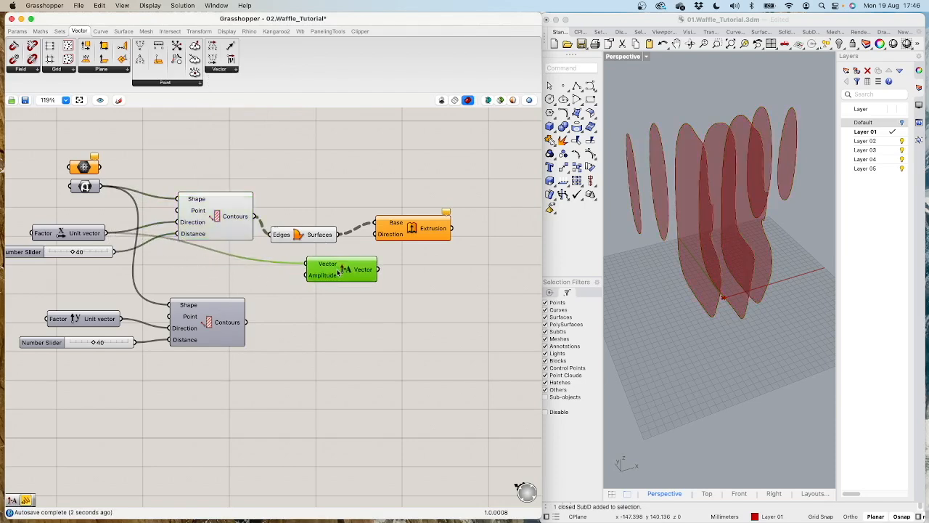
{"action": "left_click_drag", "start_coordinate": [378, 269], "coordinate": [440, 226]}
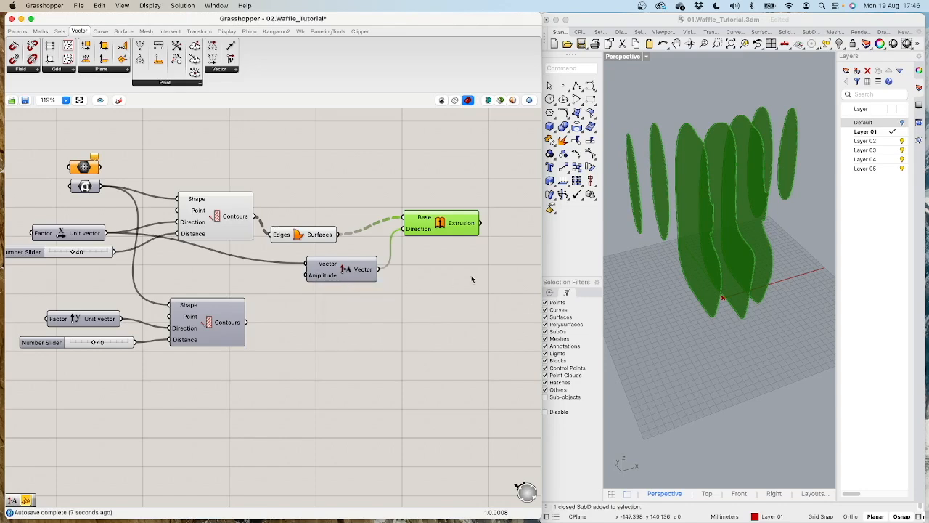
Step: Try a number slider at 5 and 7 as the Amplitude input, and delete the slider
{"action": "double_click", "coordinate": [274, 283]}
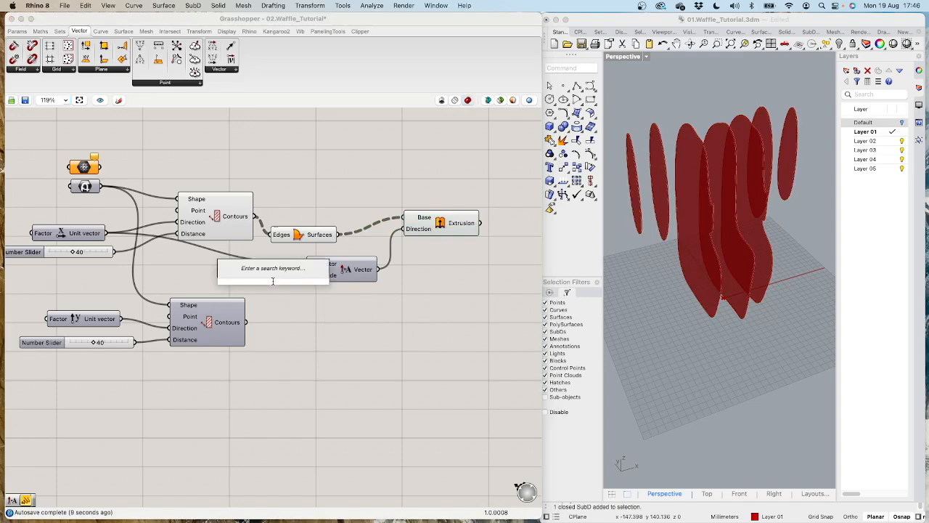
{"action": "type", "text": "5"}
{"action": "key", "text": "Return"}
{"action": "left_click_drag", "start_coordinate": [273, 282], "coordinate": [180, 275]}
{"action": "left_click_drag", "start_coordinate": [268, 272], "coordinate": [305, 285]}
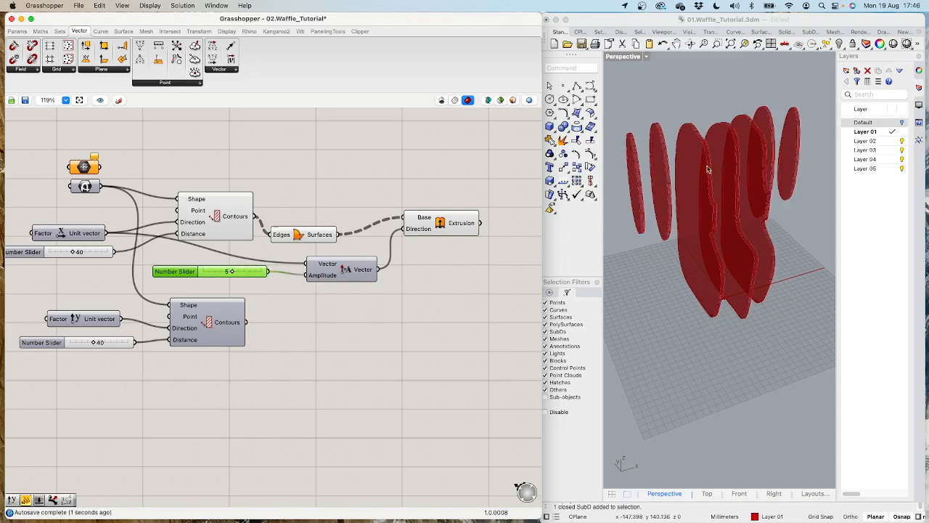
{"action": "left_click_drag", "start_coordinate": [230, 272], "coordinate": [245, 273]}
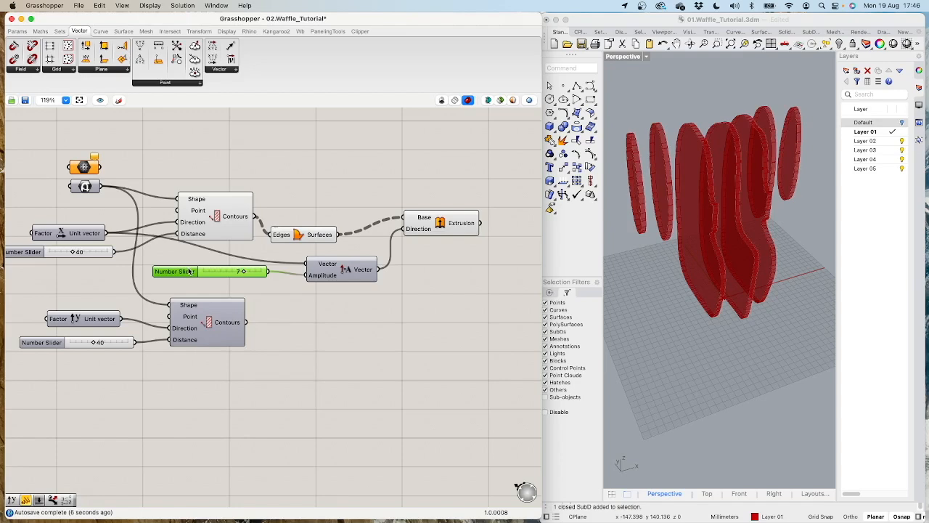
{"action": "key", "text": "Delete"}
Step: Add a Panel containing 3, connect it to the Amplitude input, and tidy the placement of the Panel and Extrude components
{"action": "double_click", "coordinate": [225, 286]}
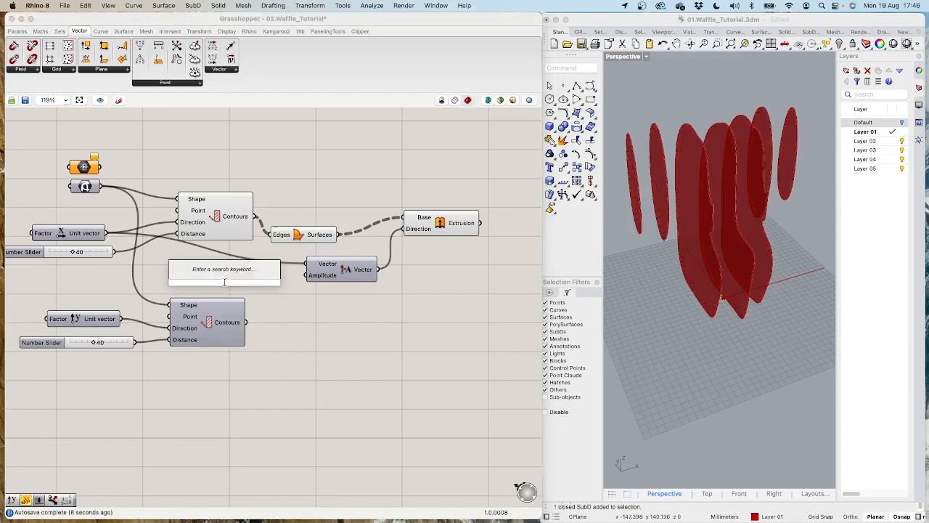
{"action": "type", "text": "//3"}
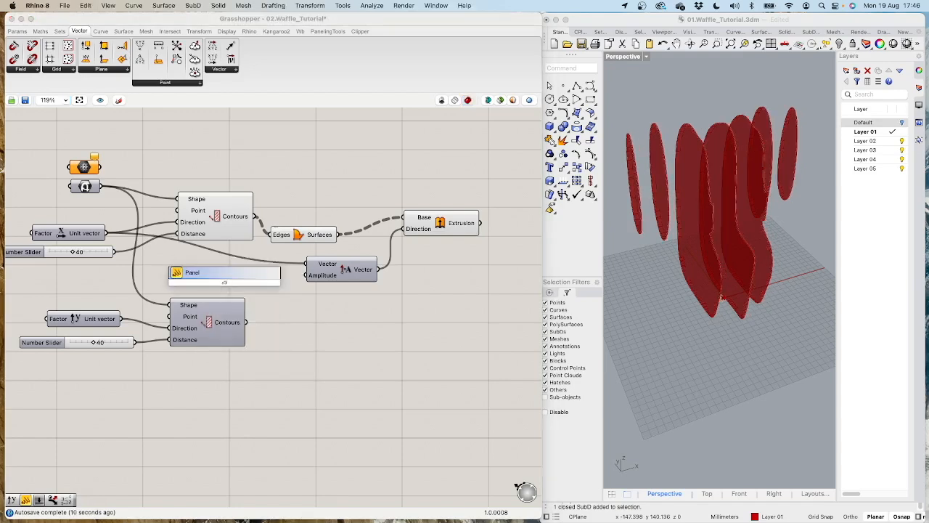
{"action": "key", "text": "Return"}
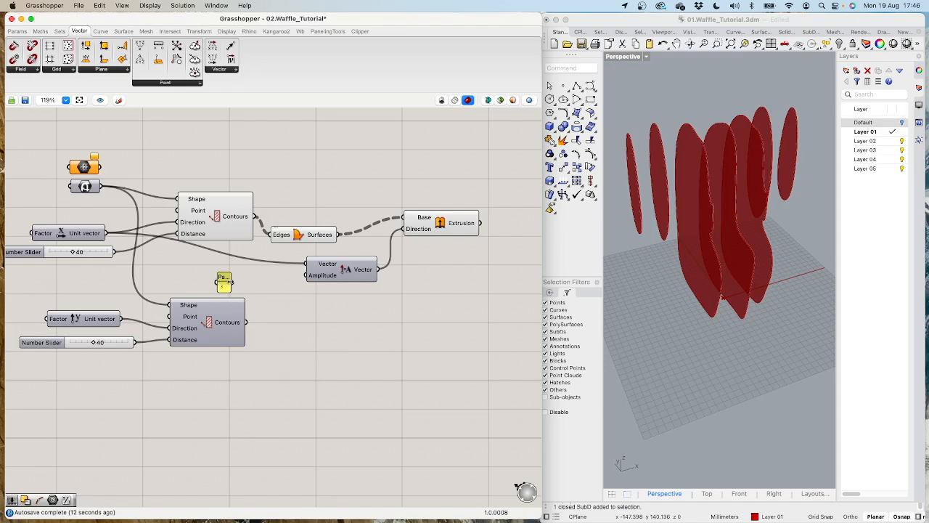
{"action": "left_click_drag", "start_coordinate": [232, 283], "coordinate": [305, 275]}
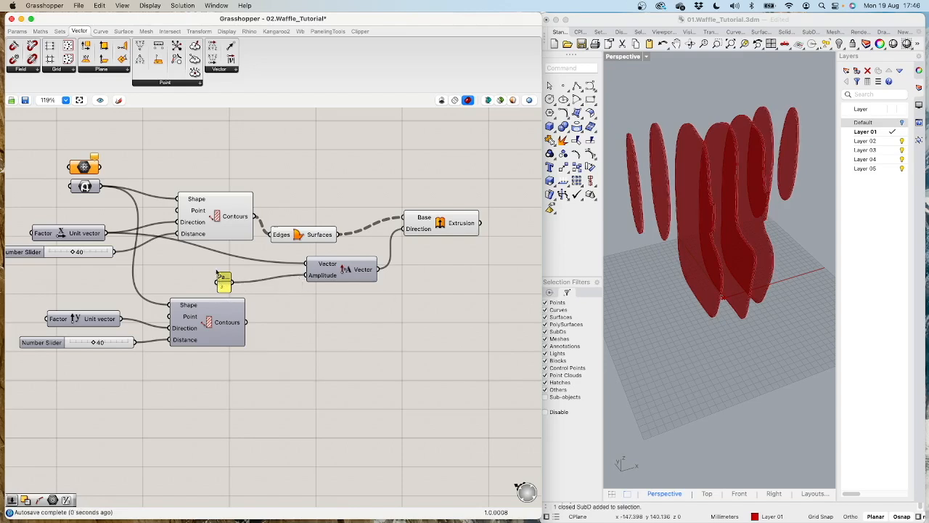
{"action": "left_click_drag", "start_coordinate": [220, 279], "coordinate": [238, 275]}
{"action": "left_click_drag", "start_coordinate": [239, 280], "coordinate": [203, 282]}
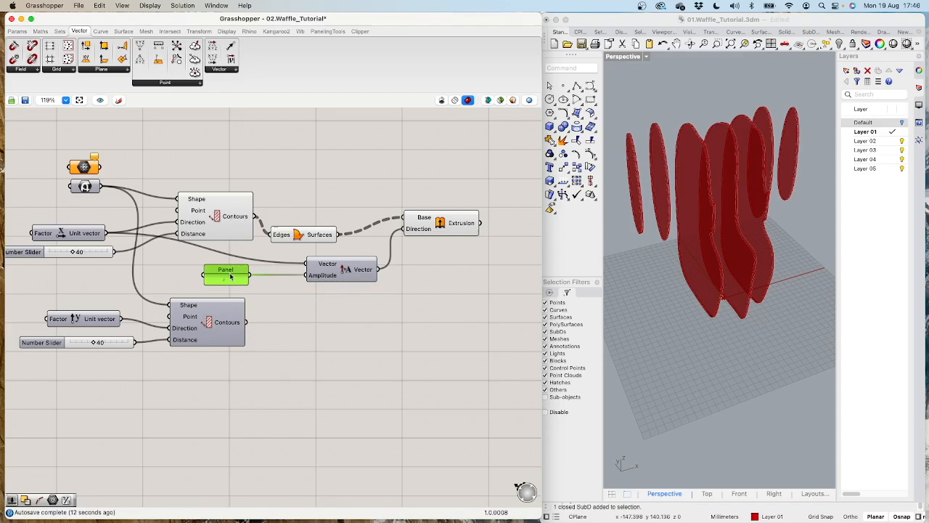
{"action": "left_click_drag", "start_coordinate": [446, 227], "coordinate": [428, 237]}
Step: Examine up close how the X contour curves sit against the extruded ribs by selecting the Contour and Extrude components
{"action": "right_click_drag", "start_coordinate": [750, 166], "coordinate": [751, 188]}
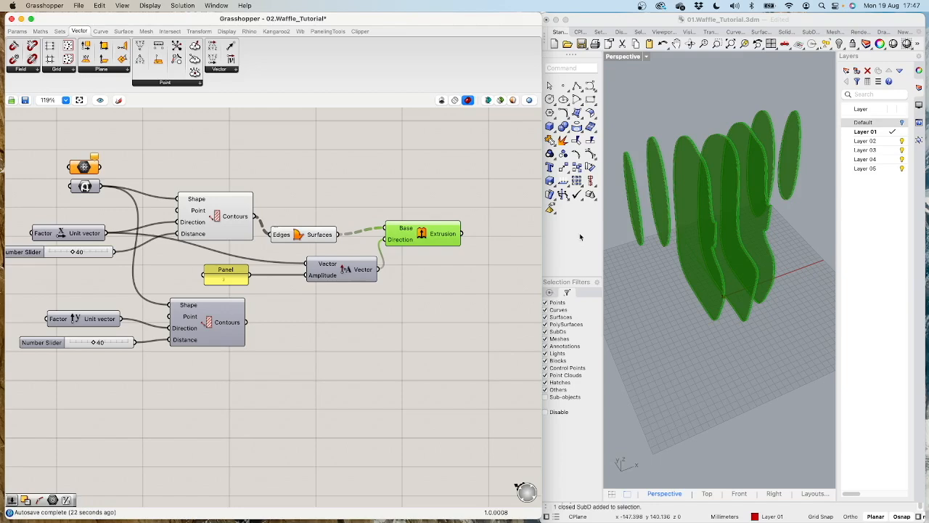
{"action": "left_click", "coordinate": [222, 208]}
{"action": "middle_click", "coordinate": [226, 204]}
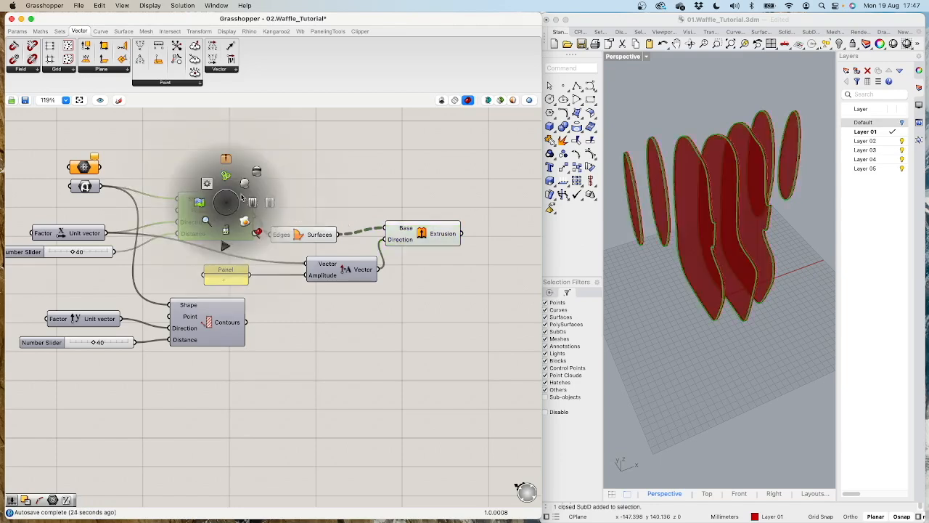
{"action": "left_click", "coordinate": [248, 186]}
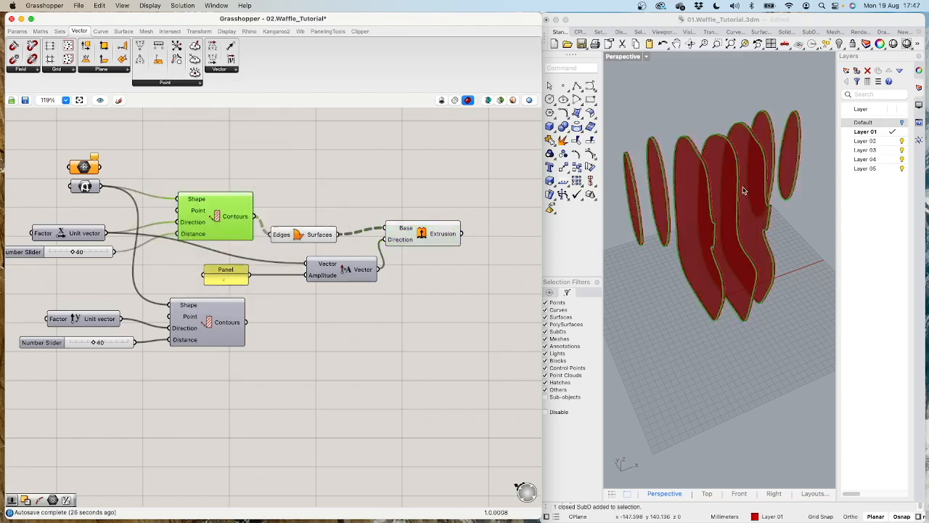
{"action": "scroll", "coordinate": [744, 191], "scroll_direction": "up", "scroll_amount": 3}
{"action": "scroll", "coordinate": [679, 125], "scroll_direction": "up", "scroll_amount": 4}
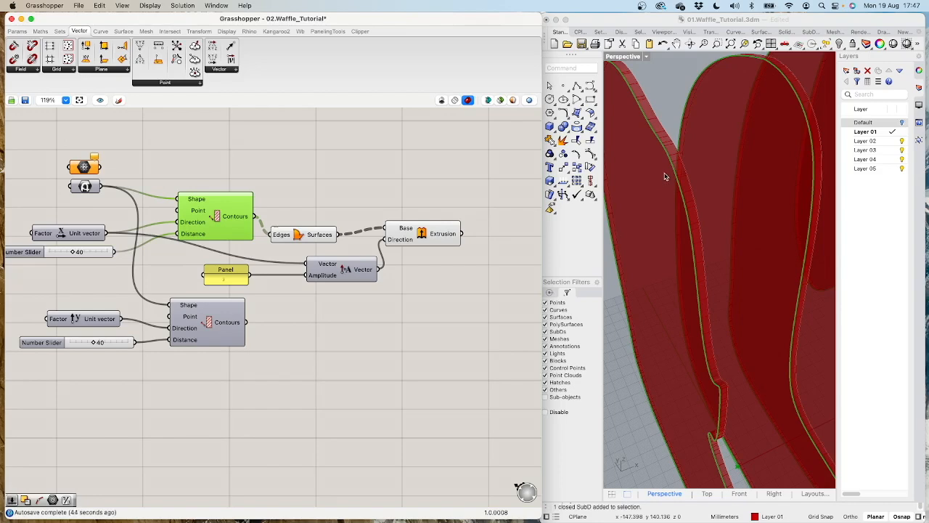
{"action": "left_click", "coordinate": [434, 233]}
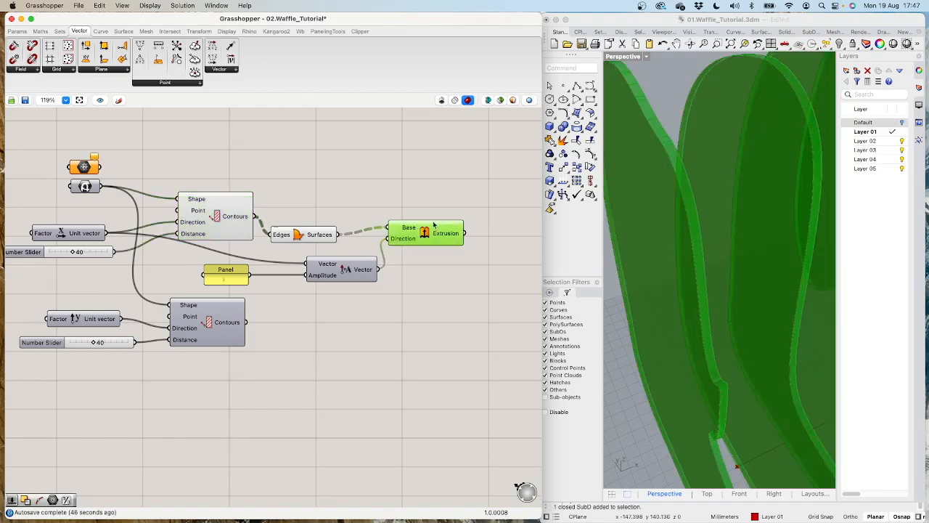
Step: Add a Move component beside the Extrude component
{"action": "scroll", "coordinate": [434, 221], "scroll_direction": "down", "scroll_amount": 2}
{"action": "scroll", "coordinate": [432, 216], "scroll_direction": "down", "scroll_amount": 3}
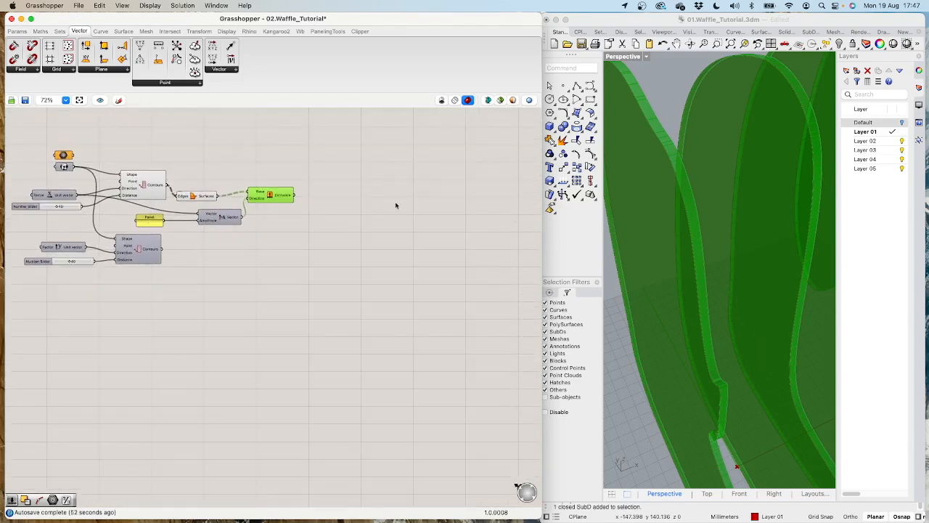
{"action": "left_click", "coordinate": [337, 206]}
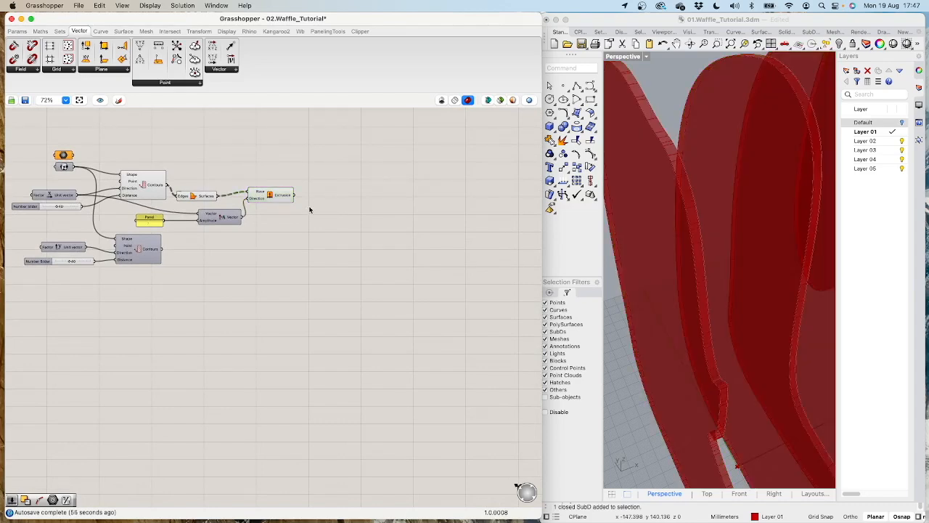
{"action": "double_click", "coordinate": [336, 208]}
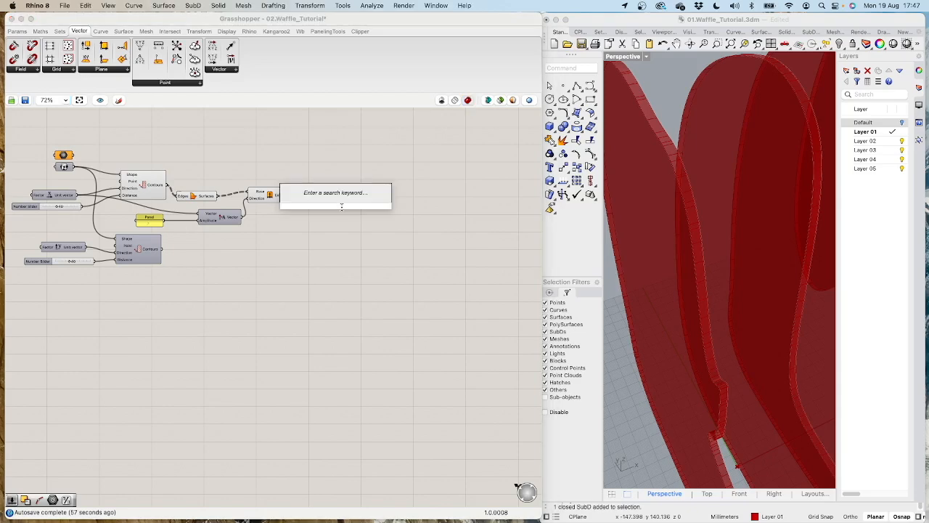
{"action": "type", "text": "move"}
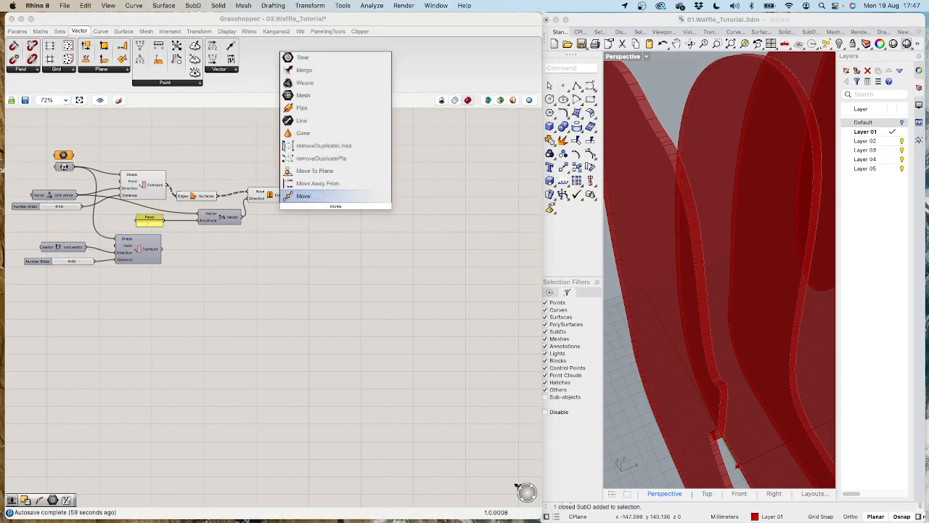
{"action": "key", "text": "Return"}
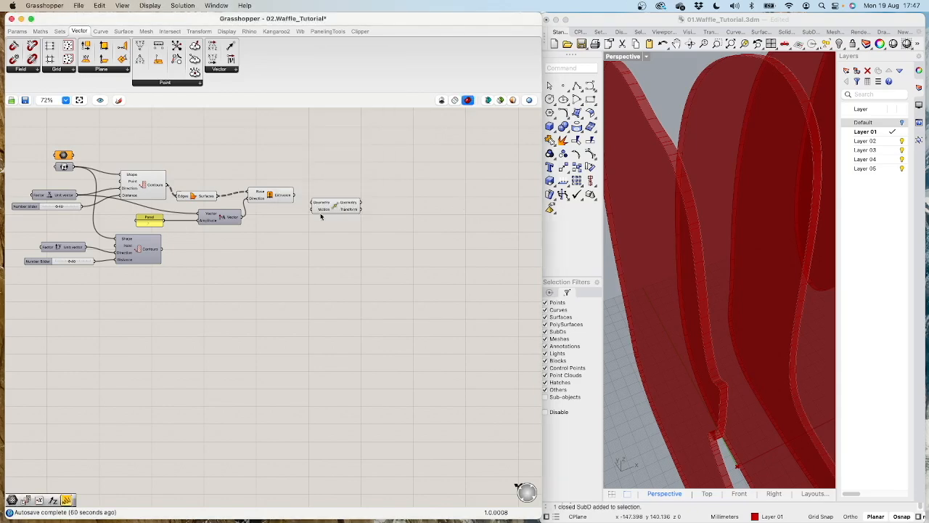
{"action": "left_click_drag", "start_coordinate": [336, 209], "coordinate": [341, 205]}
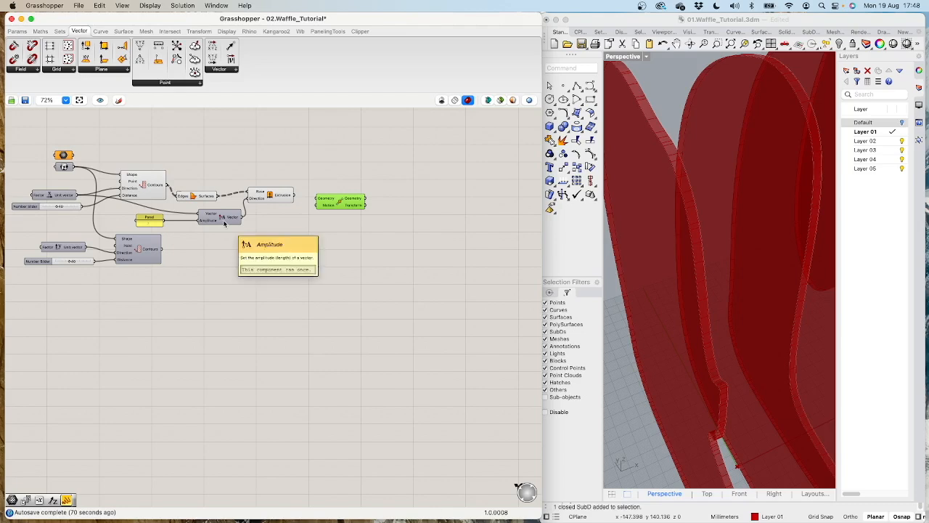
Step: Add a Division component below the Extrude component
{"action": "double_click", "coordinate": [286, 228]}
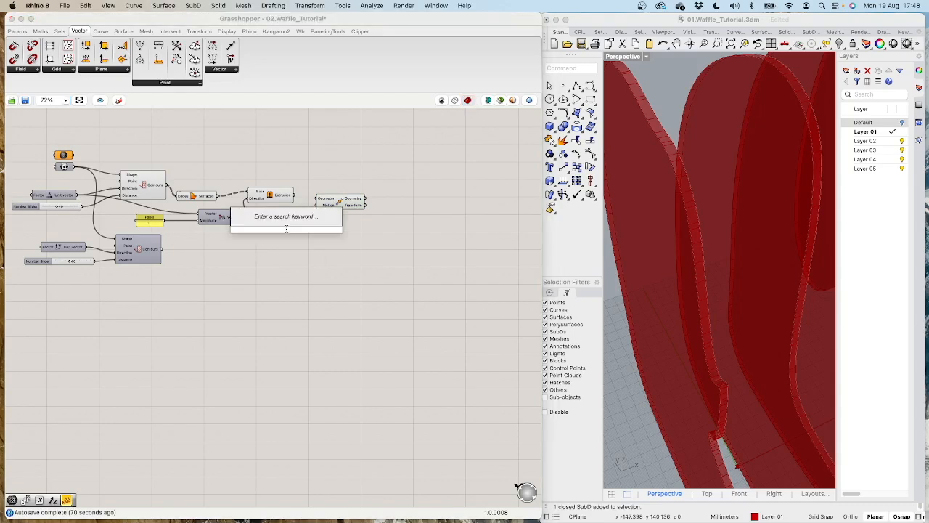
{"action": "type", "text": "div"}
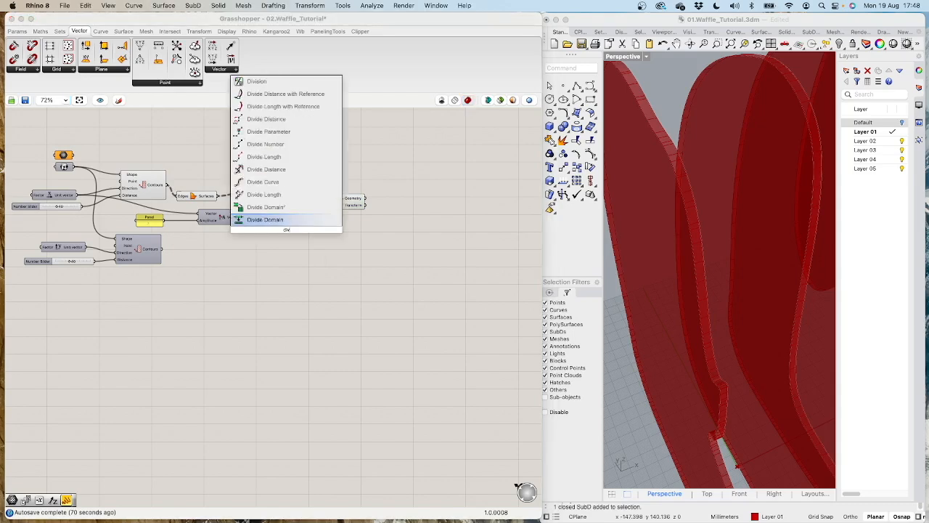
{"action": "type", "text": "is"}
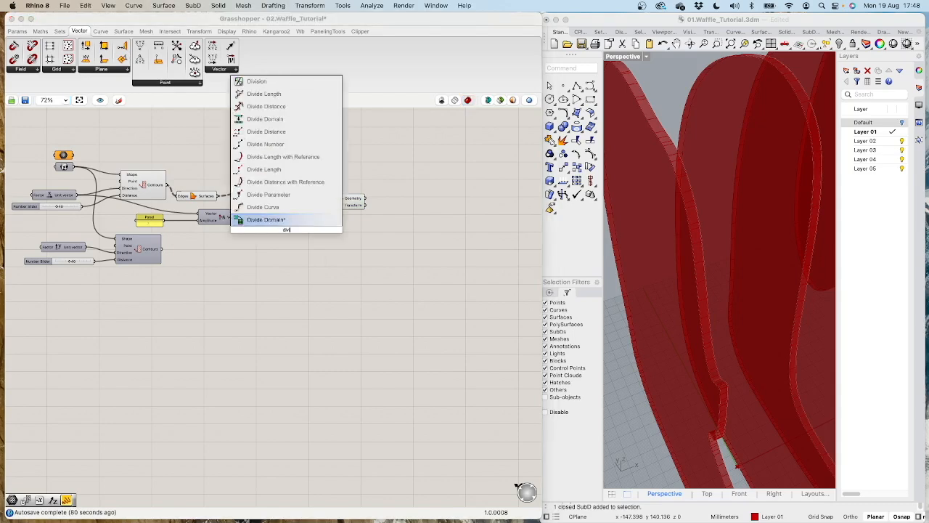
{"action": "left_click", "coordinate": [261, 221]}
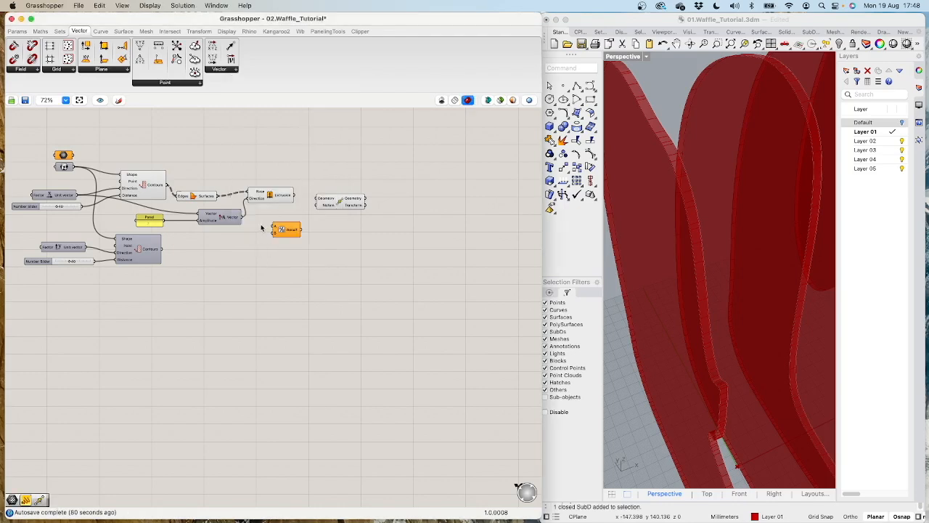
{"action": "left_click_drag", "start_coordinate": [295, 232], "coordinate": [290, 236]}
Step: Wire the extrusion and the Division result into Move's Geometry and Motion inputs, and feed the amplitude vector into Division's A input
{"action": "left_click_drag", "start_coordinate": [294, 195], "coordinate": [315, 198]}
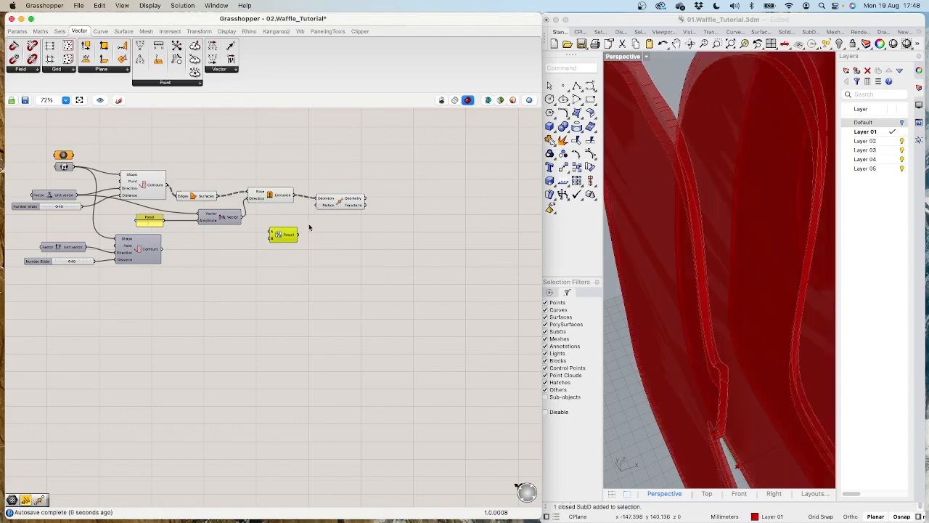
{"action": "left_click_drag", "start_coordinate": [298, 235], "coordinate": [318, 206]}
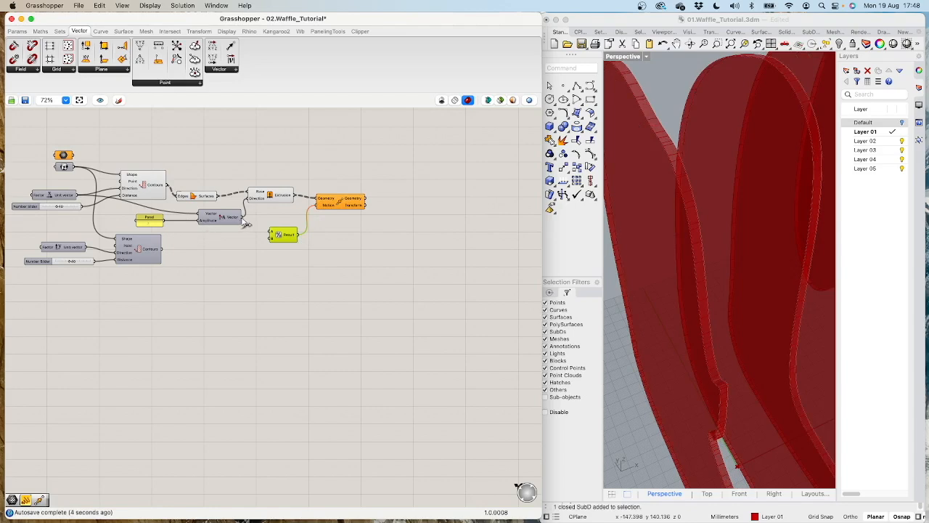
{"action": "left_click_drag", "start_coordinate": [243, 221], "coordinate": [269, 233]}
Step: Add a Panel containing -2 and connect it to the Division component's B input
{"action": "double_click", "coordinate": [240, 249]}
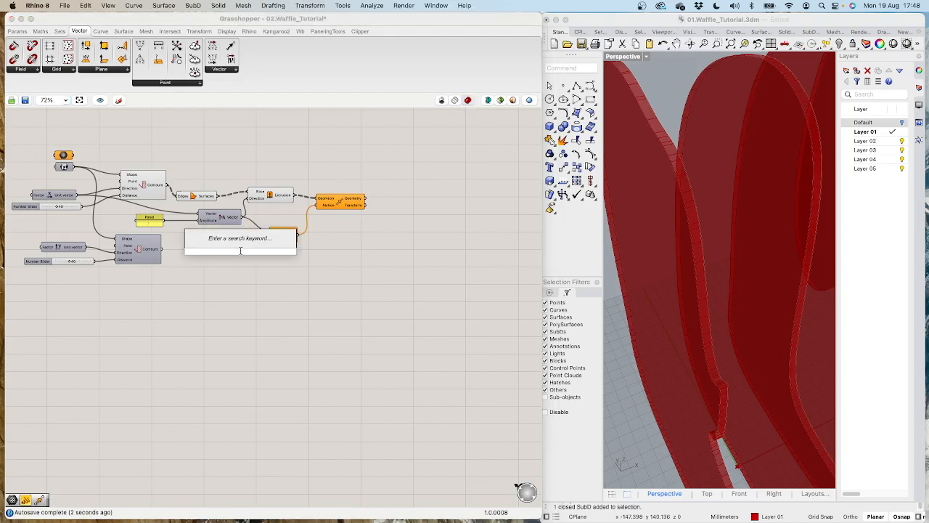
{"action": "type", "text": "p"}
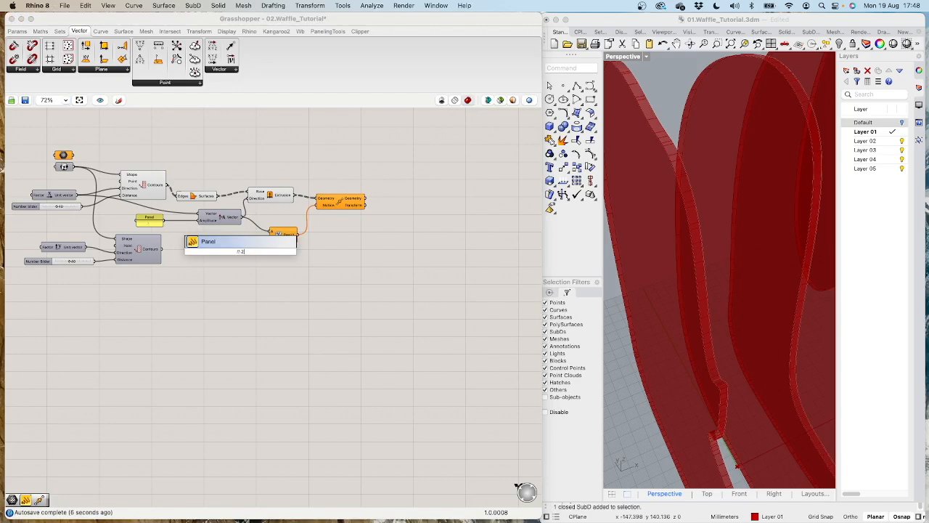
{"action": "key", "text": "Return"}
{"action": "left_click_drag", "start_coordinate": [256, 254], "coordinate": [270, 239]}
Step: Compare the moved ribs with the original extrusions up close by selecting the Move component
{"action": "left_click", "coordinate": [339, 200]}
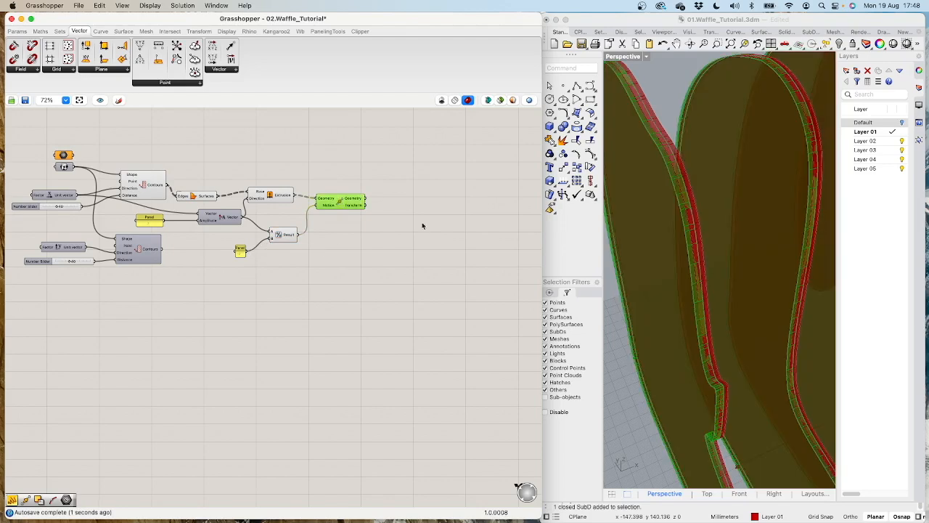
{"action": "scroll", "coordinate": [651, 201], "scroll_direction": "down", "scroll_amount": 5}
{"action": "left_click", "coordinate": [434, 269]}
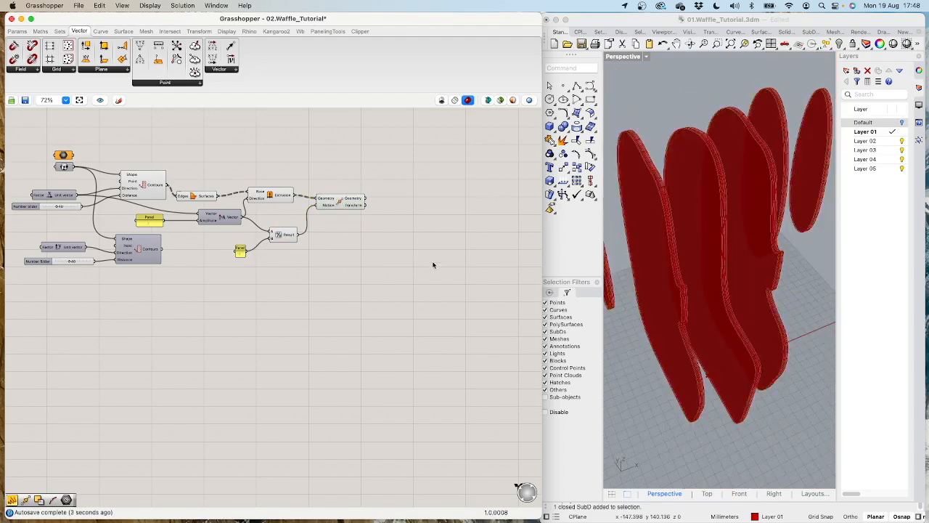
{"action": "left_click", "coordinate": [347, 203]}
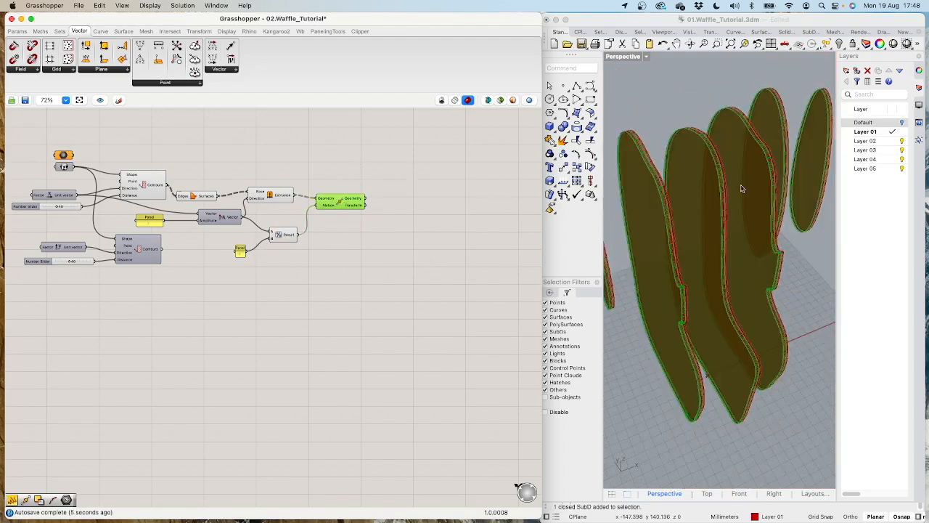
{"action": "scroll", "coordinate": [682, 186], "scroll_direction": "up", "scroll_amount": 3}
{"action": "scroll", "coordinate": [681, 186], "scroll_direction": "up", "scroll_amount": 2}
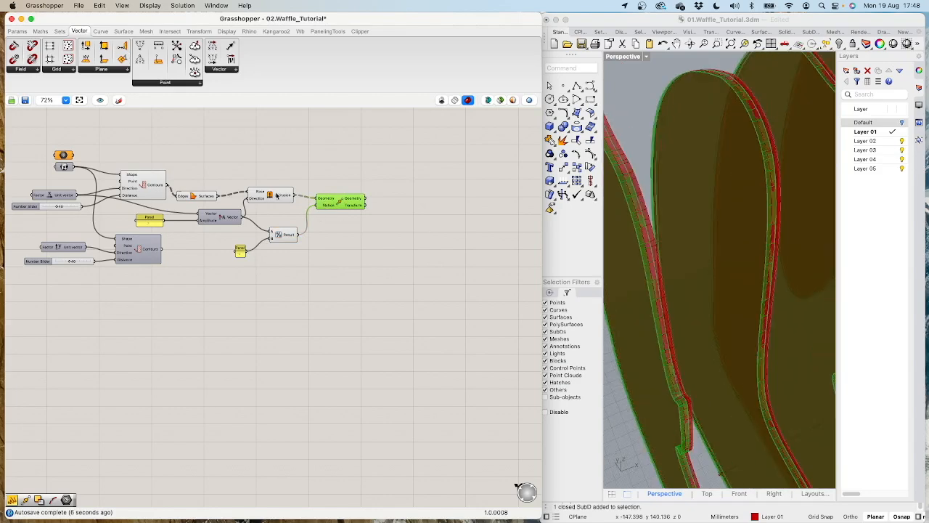
Step: Hide the preview of both Contour components and the Boundary Surfaces, Extrude, Amplitude and Division components, leaving Move visible
{"action": "left_click_drag", "start_coordinate": [100, 154], "coordinate": [305, 309]}
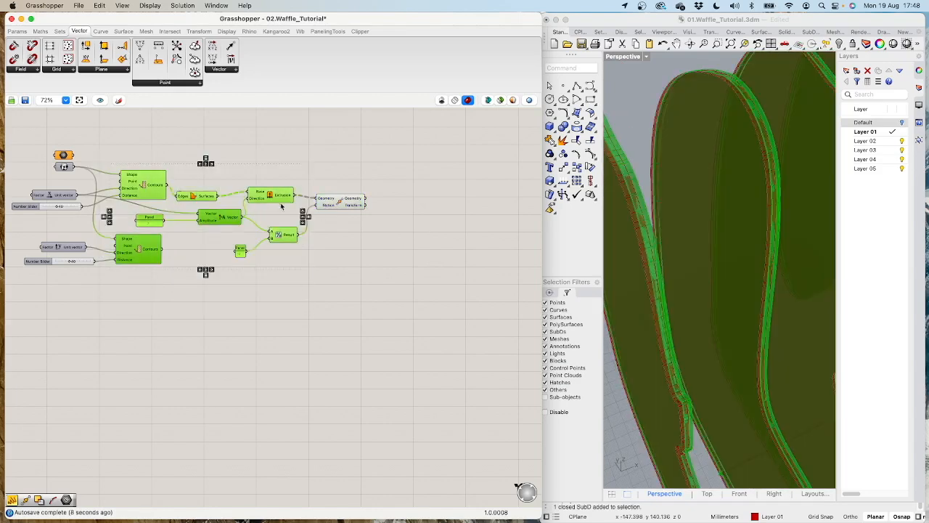
{"action": "key", "text": "space"}
{"action": "left_click", "coordinate": [316, 172]}
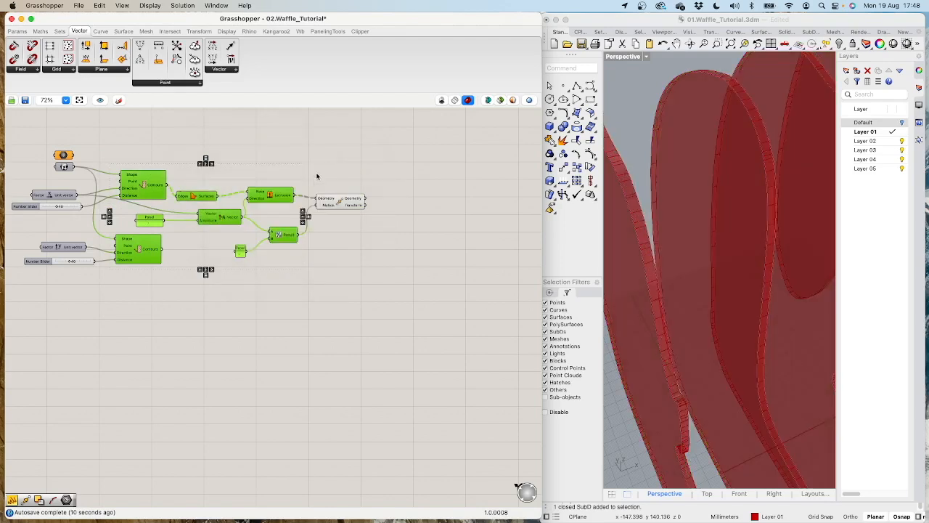
{"action": "left_click", "coordinate": [363, 249]}
{"action": "left_click", "coordinate": [342, 204]}
{"action": "left_click", "coordinate": [347, 142]}
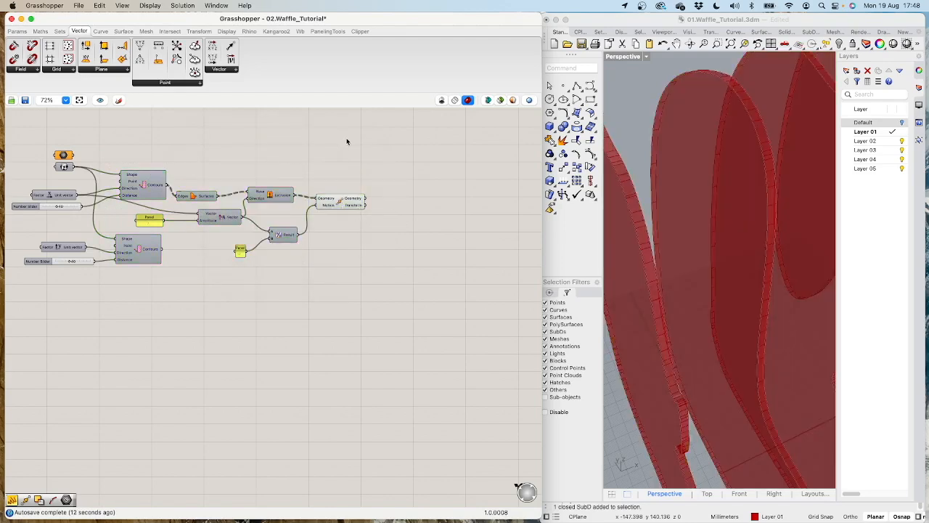
{"action": "scroll", "coordinate": [764, 213], "scroll_direction": "down", "scroll_amount": 5}
{"action": "scroll", "coordinate": [706, 222], "scroll_direction": "up", "scroll_amount": 5}
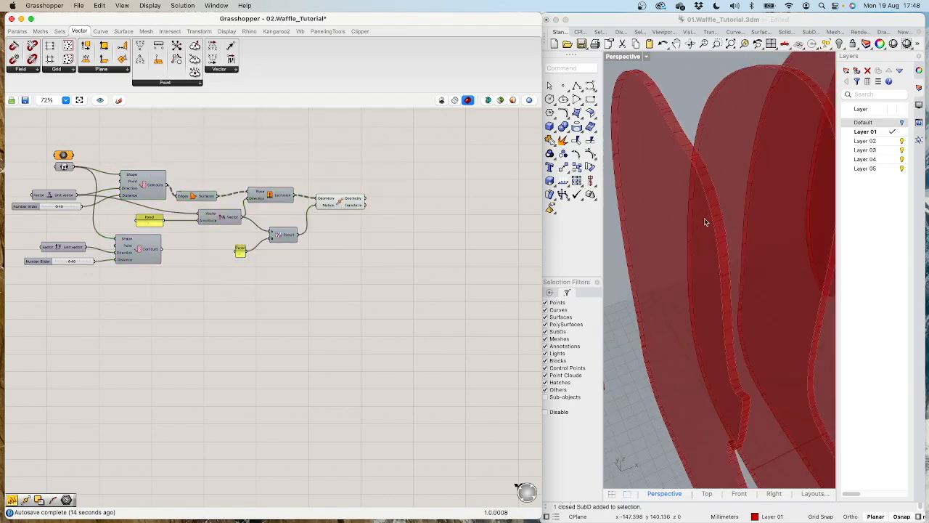
Step: Turn the X Contour component's preview back on and examine how its curves sit within the moved ribs
{"action": "left_click", "coordinate": [151, 184]}
{"action": "middle_click", "coordinate": [150, 184]}
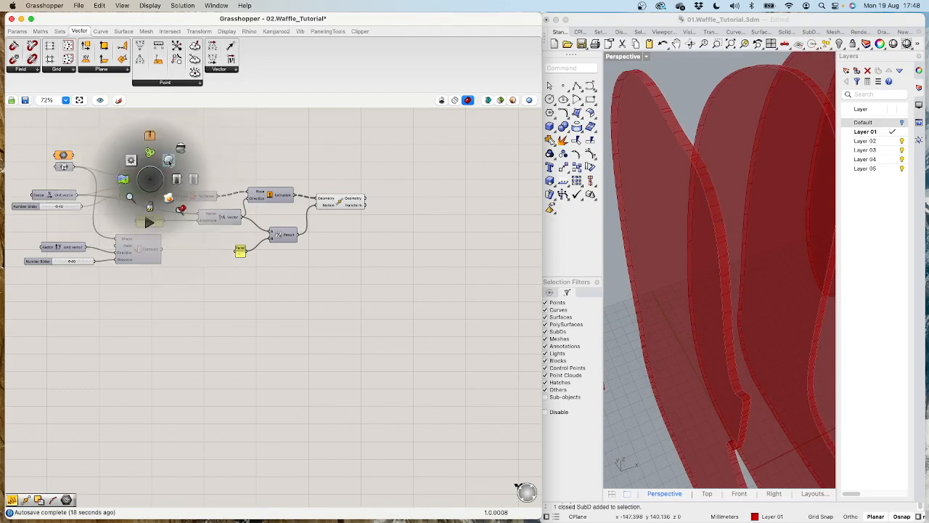
{"action": "left_click", "coordinate": [173, 161]}
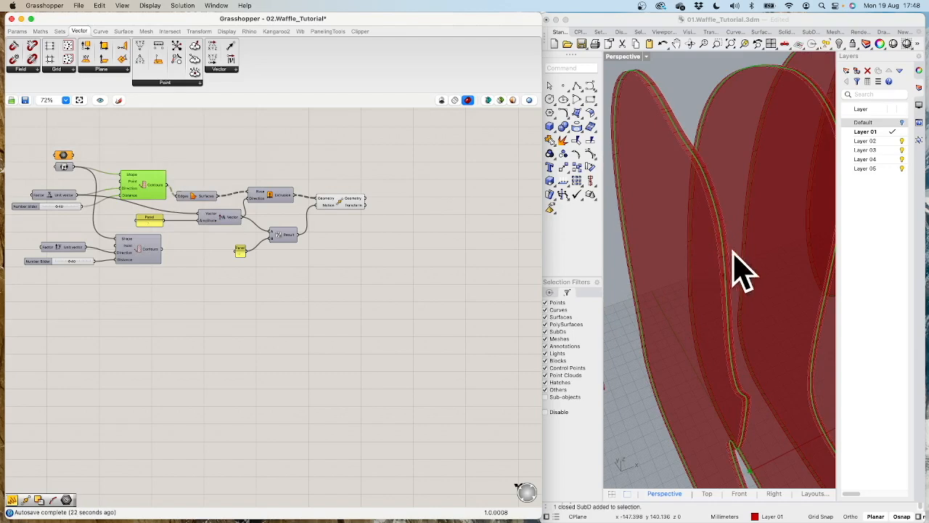
{"action": "scroll", "coordinate": [737, 294], "scroll_direction": "down", "scroll_amount": 5}
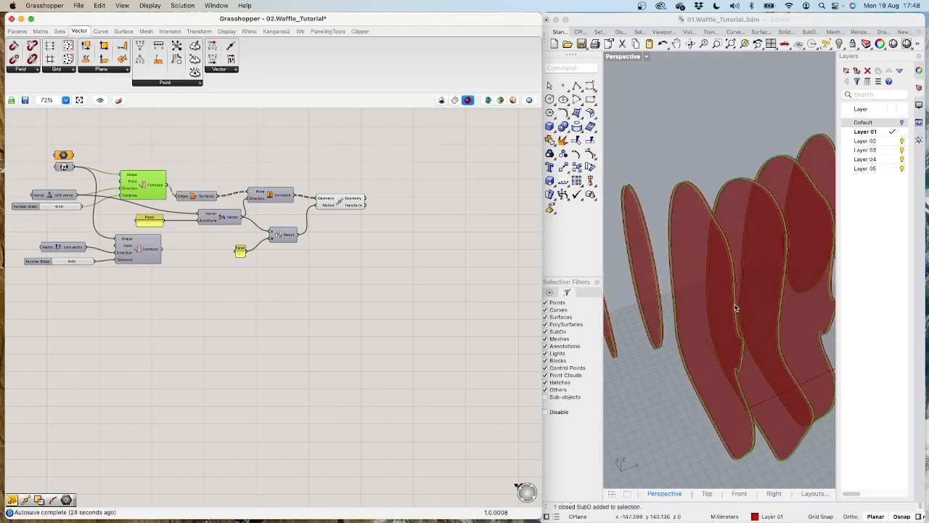
{"action": "scroll", "coordinate": [735, 304], "scroll_direction": "down", "scroll_amount": 1}
{"action": "scroll", "coordinate": [735, 305], "scroll_direction": "up", "scroll_amount": 5}
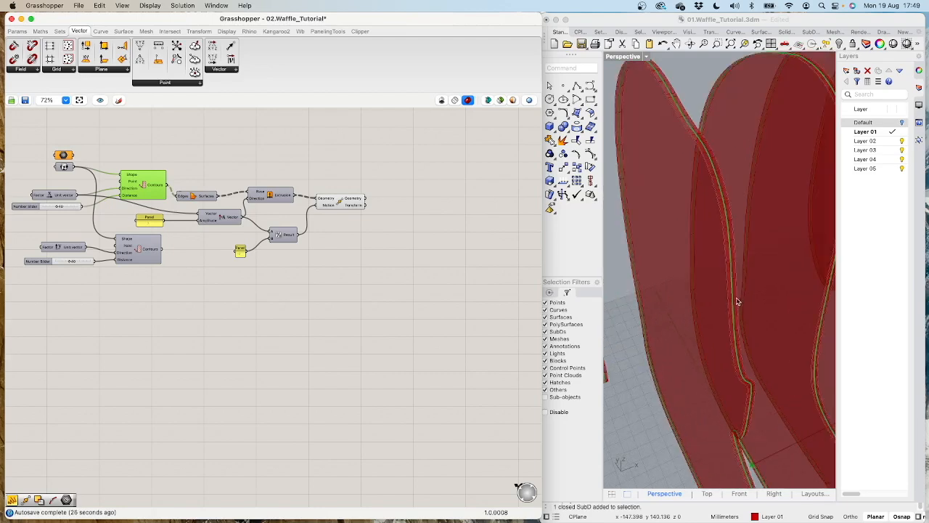
{"action": "left_click", "coordinate": [342, 206]}
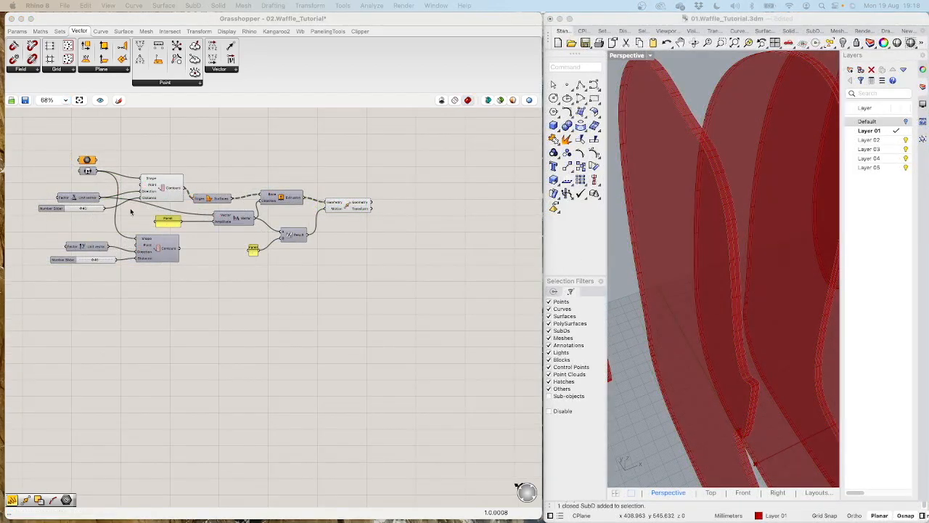
Step: Tidy the canvas by repositioning the Y Contour, Boundary Surfaces and Division components
{"action": "scroll", "coordinate": [130, 212], "scroll_direction": "up", "scroll_amount": 3}
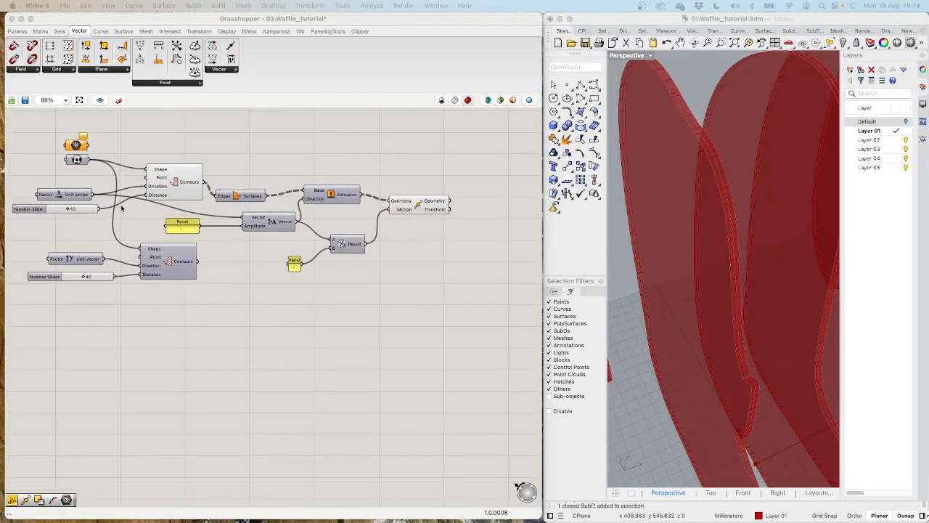
{"action": "scroll", "coordinate": [121, 208], "scroll_direction": "up", "scroll_amount": 3}
{"action": "left_click_drag", "start_coordinate": [198, 283], "coordinate": [187, 282]}
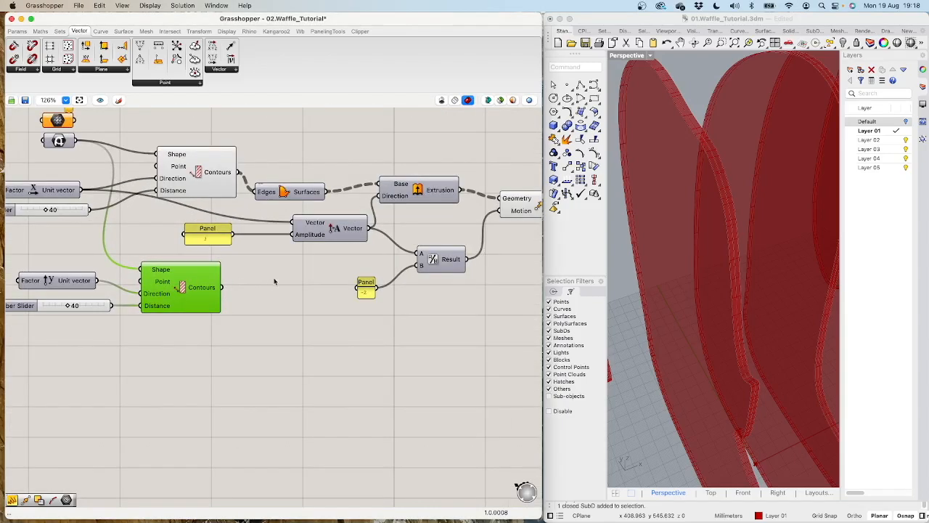
{"action": "left_click_drag", "start_coordinate": [295, 194], "coordinate": [293, 165]}
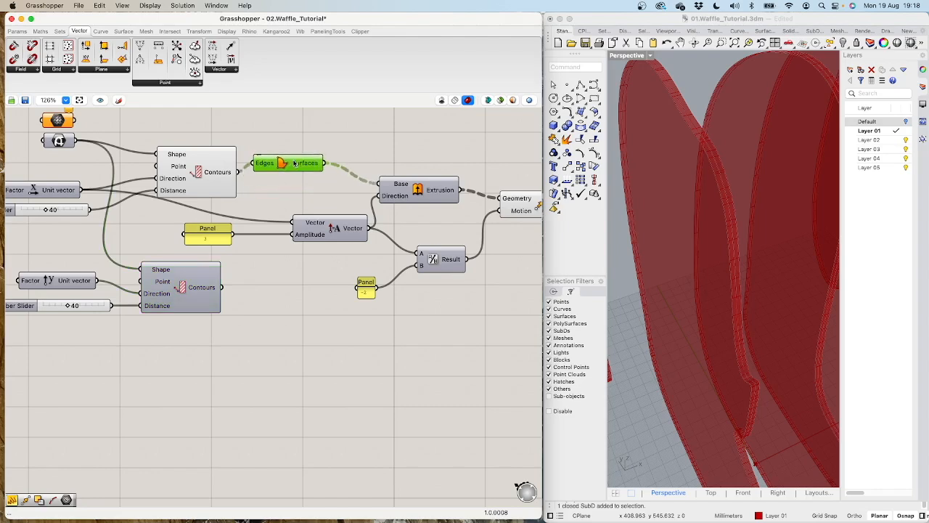
{"action": "scroll", "coordinate": [376, 210], "scroll_direction": "down", "scroll_amount": 4}
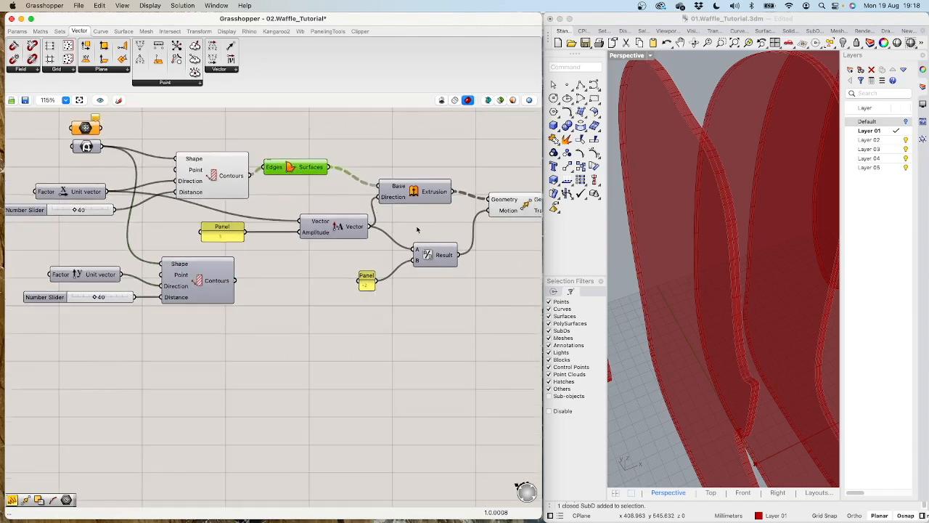
{"action": "left_click_drag", "start_coordinate": [437, 245], "coordinate": [438, 230]}
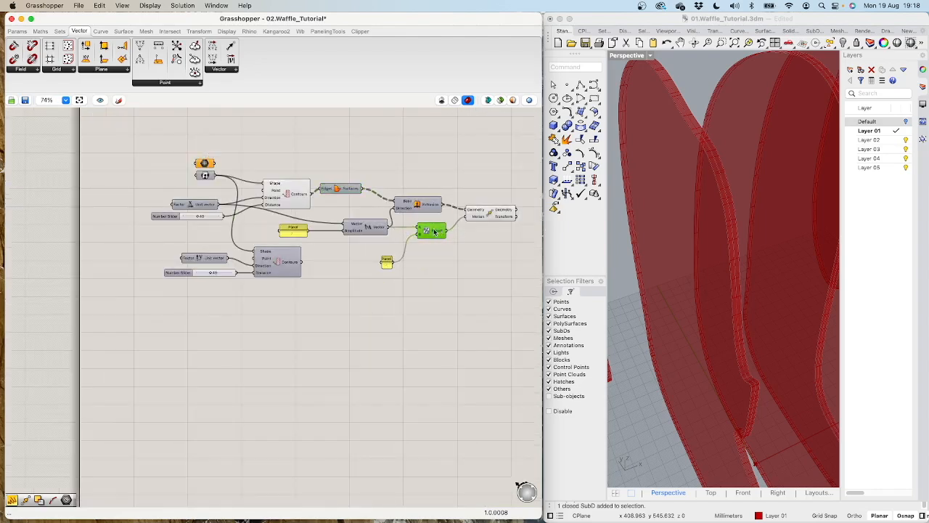
Step: Duplicate the Boundary Surfaces, Extrude, Amplitude, Division, -2 Panel and Move components, and place the copies below the originals
{"action": "left_click_drag", "start_coordinate": [313, 173], "coordinate": [528, 300]}
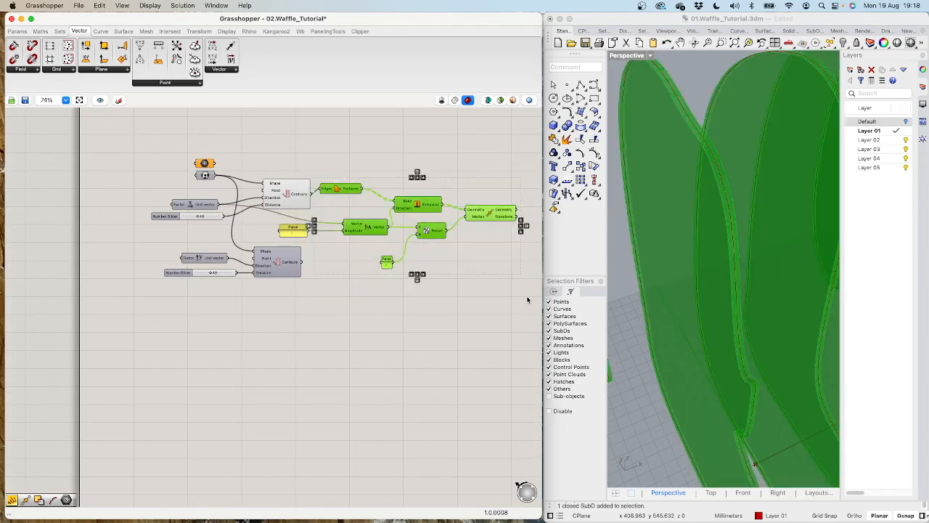
{"action": "key", "text": "super+c"}
{"action": "key", "text": "super+v"}
{"action": "left_click_drag", "start_coordinate": [431, 230], "coordinate": [441, 315]}
{"action": "left_click_drag", "start_coordinate": [444, 320], "coordinate": [453, 310]}
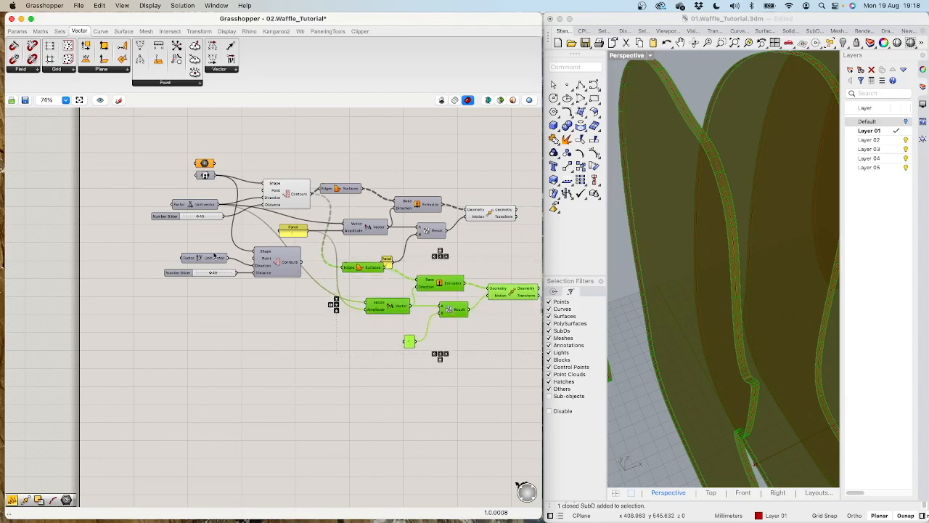
Step: Connect the Unit Y vector to the copied Amplitude component's Vector input, and shift the Unit Y component away from the Y Contour
{"action": "left_click_drag", "start_coordinate": [255, 272], "coordinate": [381, 299]}
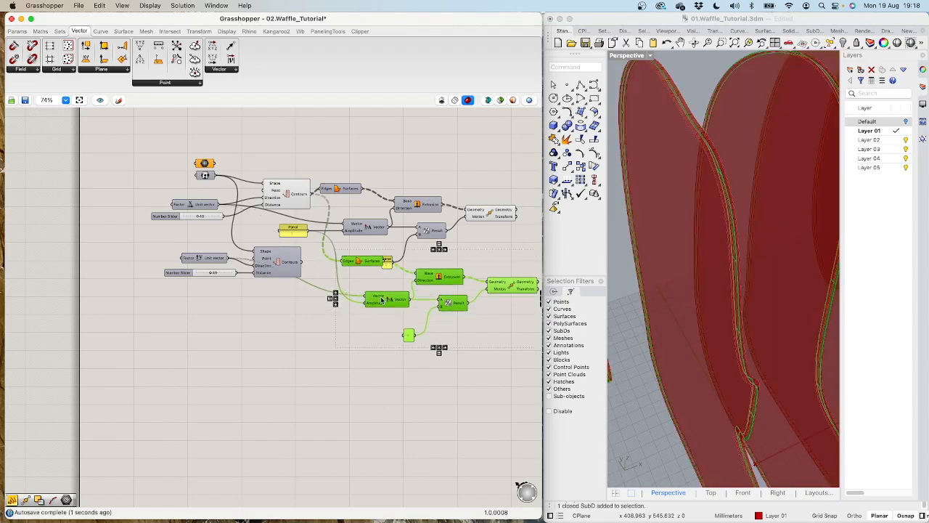
{"action": "scroll", "coordinate": [747, 304], "scroll_direction": "down", "scroll_amount": 10}
{"action": "scroll", "coordinate": [385, 299], "scroll_direction": "down", "scroll_amount": 3}
{"action": "scroll", "coordinate": [381, 299], "scroll_direction": "up", "scroll_amount": 6}
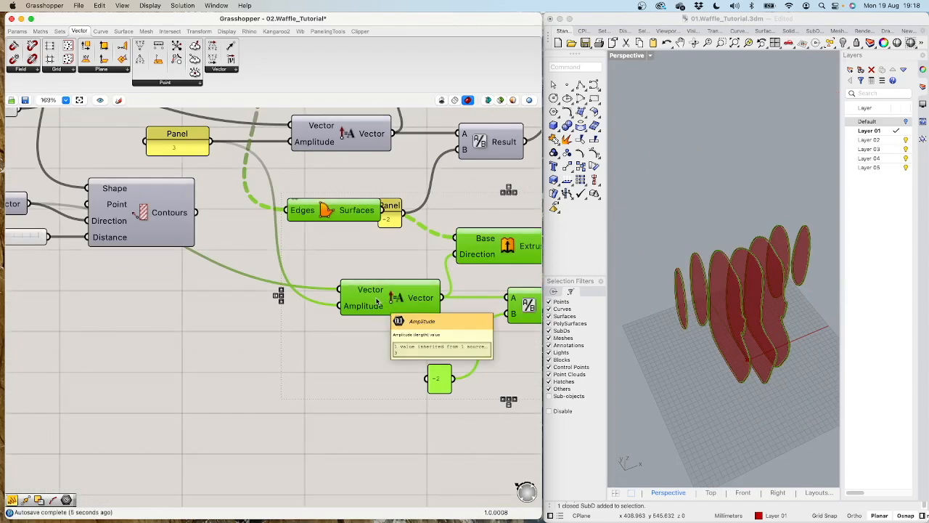
{"action": "scroll", "coordinate": [379, 301], "scroll_direction": "down", "scroll_amount": 2}
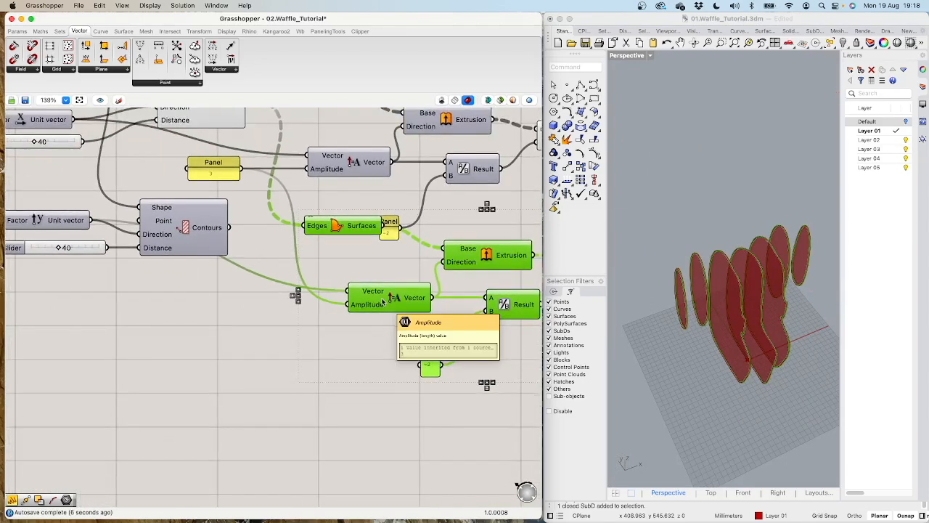
{"action": "left_click", "coordinate": [58, 226]}
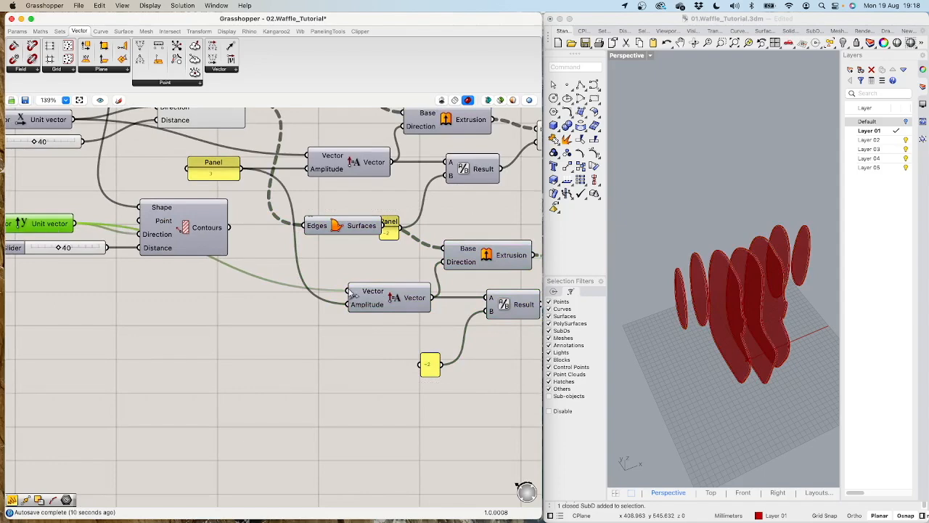
Step: Turn on the preview of the copied Extrude component
{"action": "scroll", "coordinate": [485, 271], "scroll_direction": "up", "scroll_amount": 3}
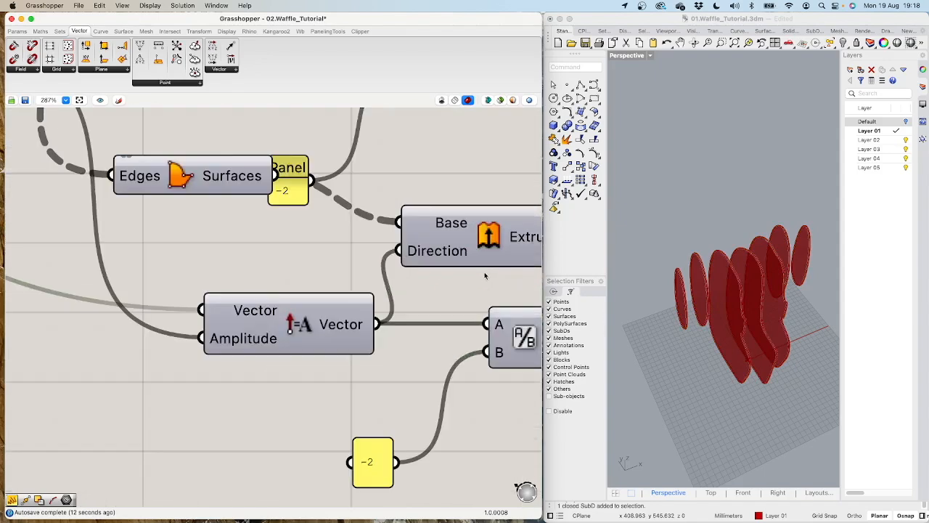
{"action": "scroll", "coordinate": [485, 271], "scroll_direction": "down", "scroll_amount": 5}
{"action": "left_click", "coordinate": [487, 267]}
{"action": "key", "text": "space"}
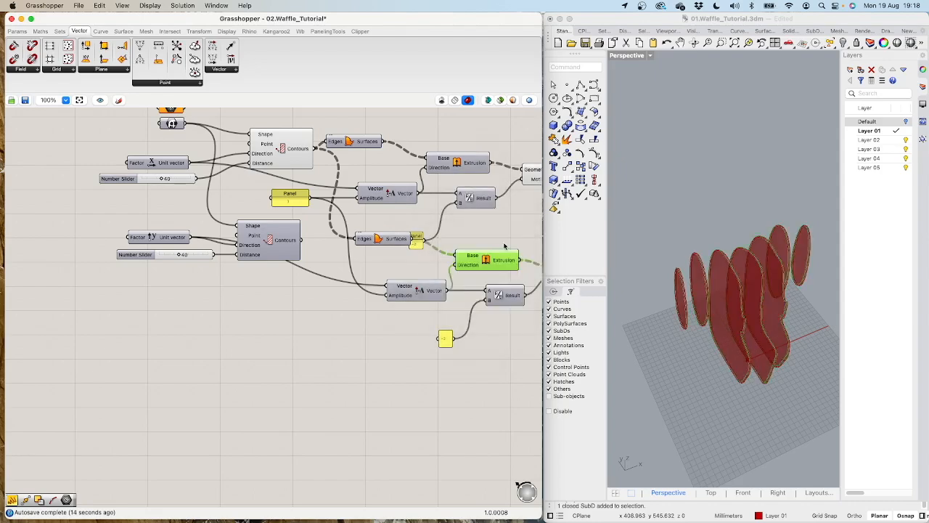
Step: Shift the Panel containing 3 farther away from the Amplitude components
{"action": "scroll", "coordinate": [429, 254], "scroll_direction": "down", "scroll_amount": 3}
{"action": "scroll", "coordinate": [419, 262], "scroll_direction": "up", "scroll_amount": 3}
{"action": "left_click_drag", "start_coordinate": [291, 197], "coordinate": [271, 198]}
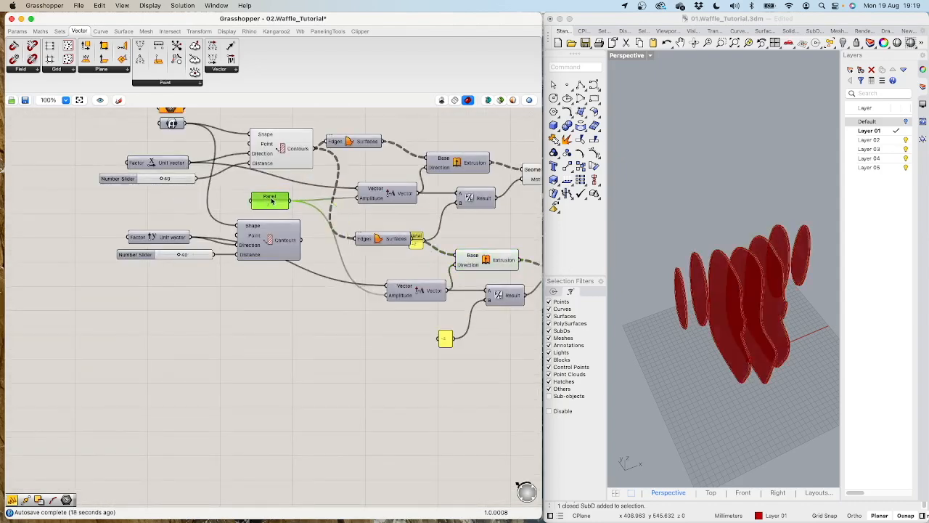
Step: Rearrange the X Contour, the copied Boundary Surfaces, the copied Amplitude and the thickness Panel into a clearer layout
{"action": "left_click_drag", "start_coordinate": [290, 163], "coordinate": [286, 156]}
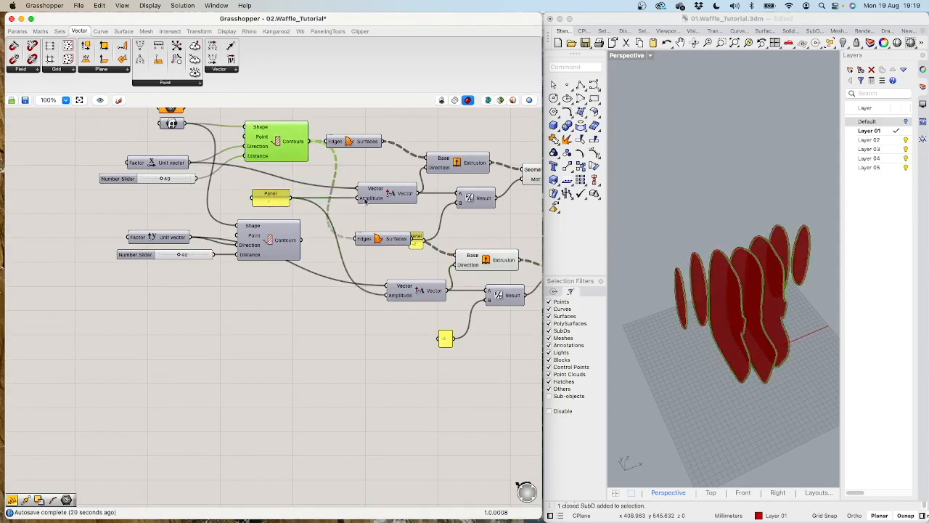
{"action": "left_click_drag", "start_coordinate": [388, 238], "coordinate": [364, 217]}
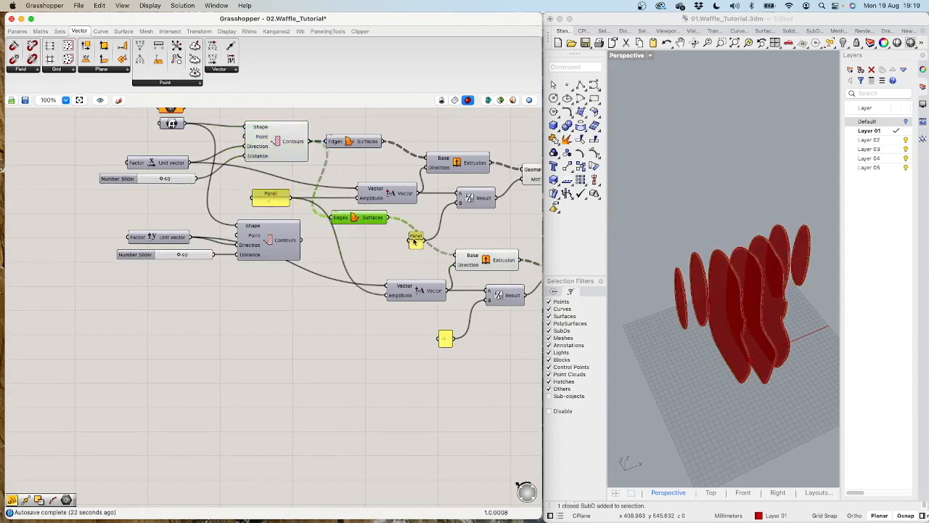
{"action": "mouse_move", "coordinate": [410, 291]}
{"action": "left_mouse_down"}
{"action": "mouse_move", "coordinate": [412, 279]}
{"action": "mouse_move", "coordinate": [408, 295]}
{"action": "left_mouse_up"}
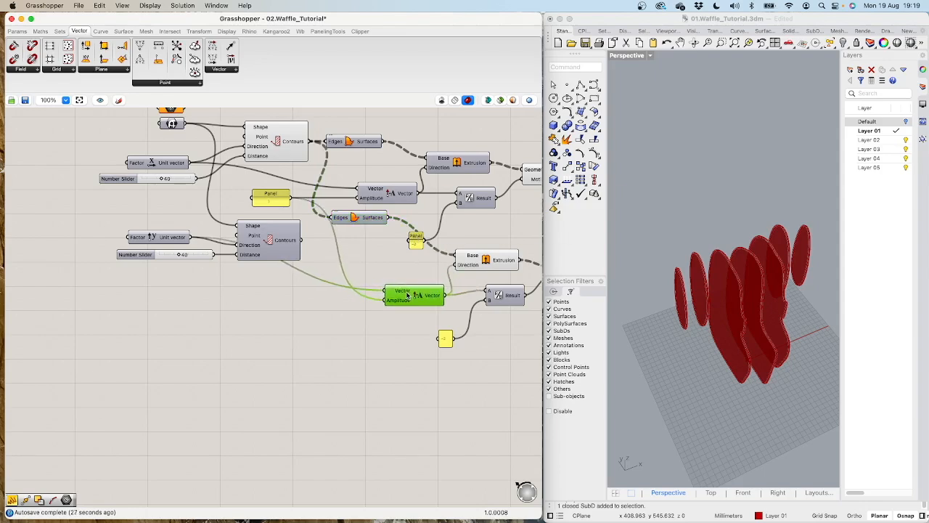
{"action": "left_click_drag", "start_coordinate": [284, 199], "coordinate": [262, 196]}
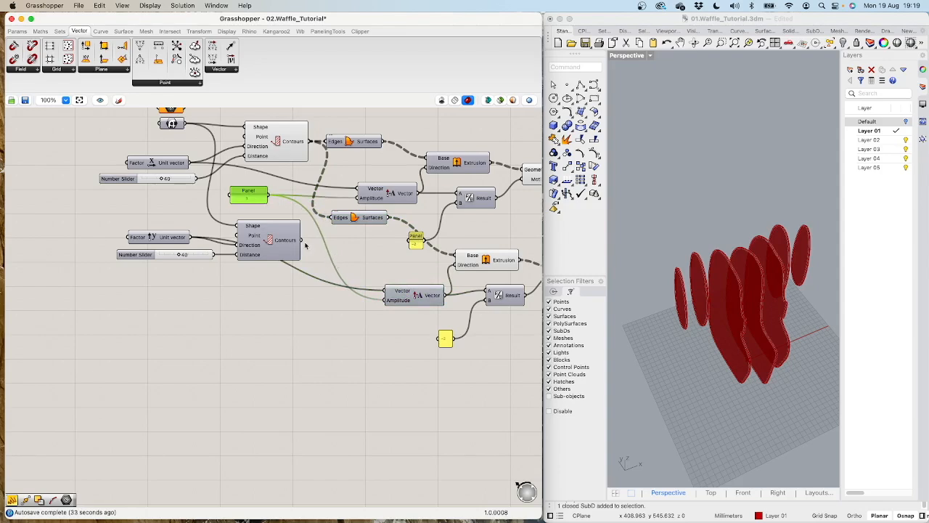
Step: Connect the Y Contour's Contours output to the copied Boundary Surfaces' Edges input, and reposition the thickness Panel above the Y Contour
{"action": "left_click_drag", "start_coordinate": [300, 240], "coordinate": [330, 218]}
{"action": "scroll", "coordinate": [771, 294], "scroll_direction": "up", "scroll_amount": 5}
{"action": "scroll", "coordinate": [769, 295], "scroll_direction": "down", "scroll_amount": 5}
{"action": "left_click_drag", "start_coordinate": [261, 194], "coordinate": [290, 191]}
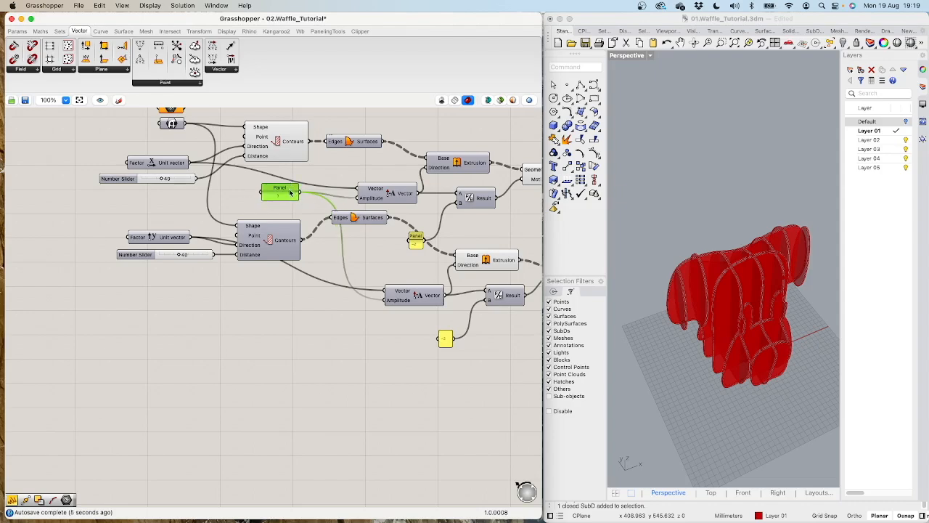
{"action": "left_click_drag", "start_coordinate": [286, 191], "coordinate": [276, 196]}
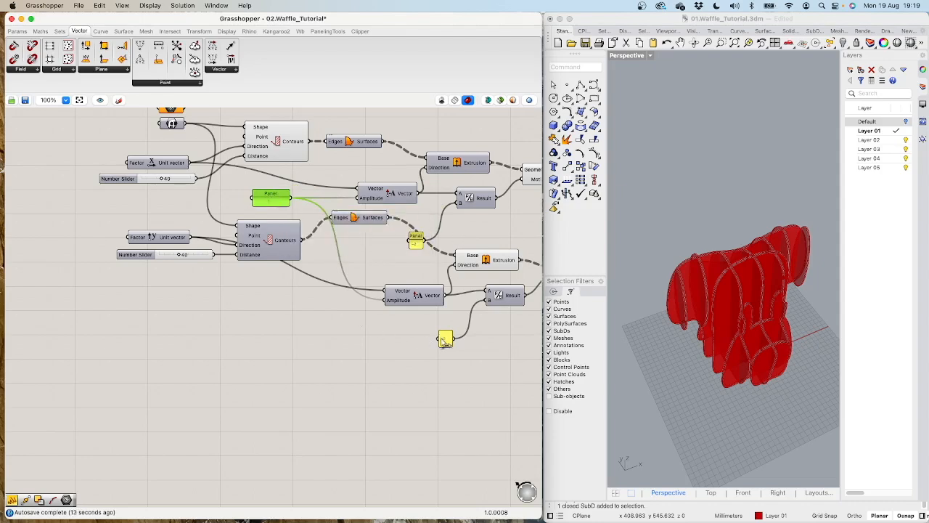
Step: Shift the original and copied Move components so they line up after their Extrude components
{"action": "scroll", "coordinate": [357, 286], "scroll_direction": "down", "scroll_amount": 3}
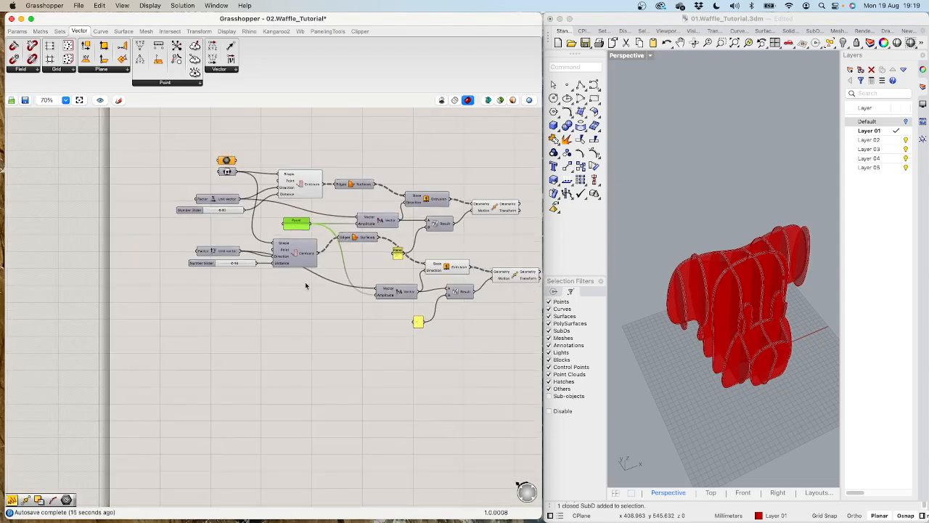
{"action": "left_click", "coordinate": [306, 256]}
{"action": "scroll", "coordinate": [299, 316], "scroll_direction": "down", "scroll_amount": 3}
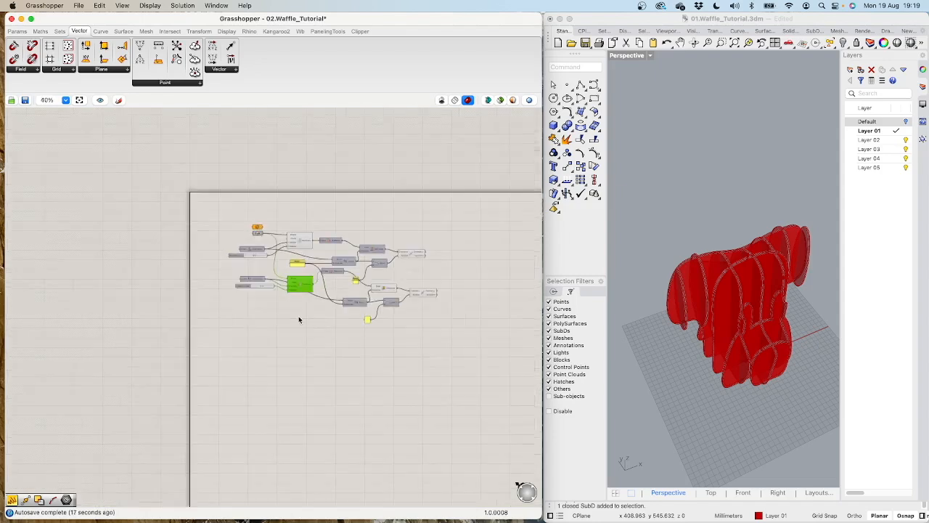
{"action": "scroll", "coordinate": [419, 357], "scroll_direction": "up", "scroll_amount": 2}
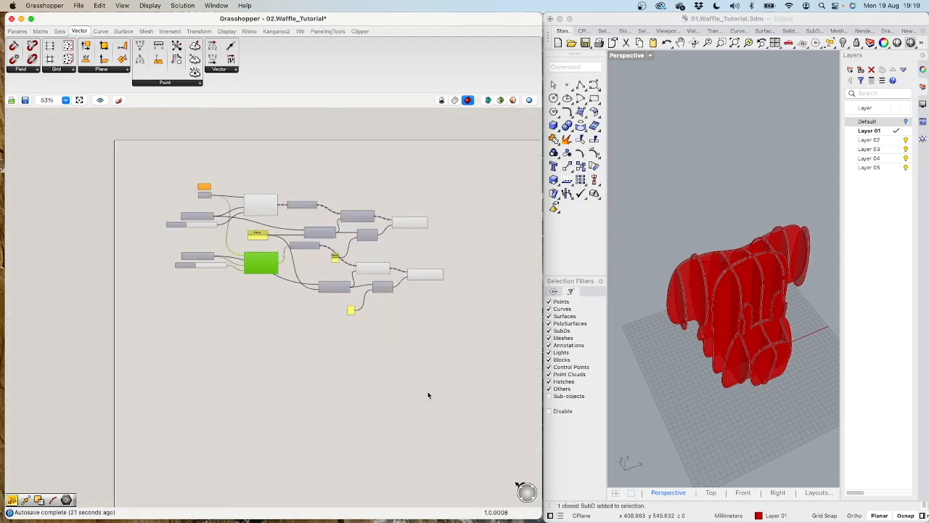
{"action": "scroll", "coordinate": [414, 271], "scroll_direction": "down", "scroll_amount": 1}
{"action": "scroll", "coordinate": [389, 258], "scroll_direction": "up", "scroll_amount": 4}
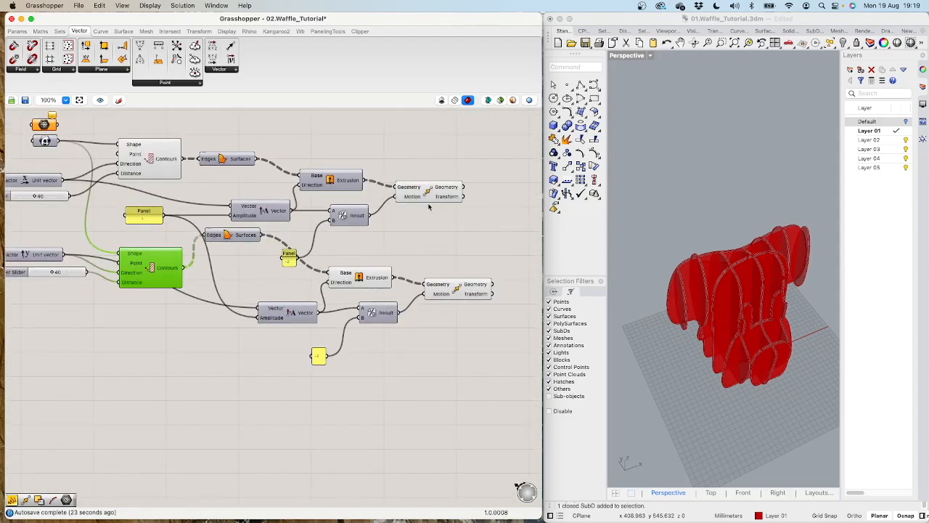
{"action": "left_click", "coordinate": [444, 190]}
{"action": "left_click_drag", "start_coordinate": [447, 288], "coordinate": [445, 281]}
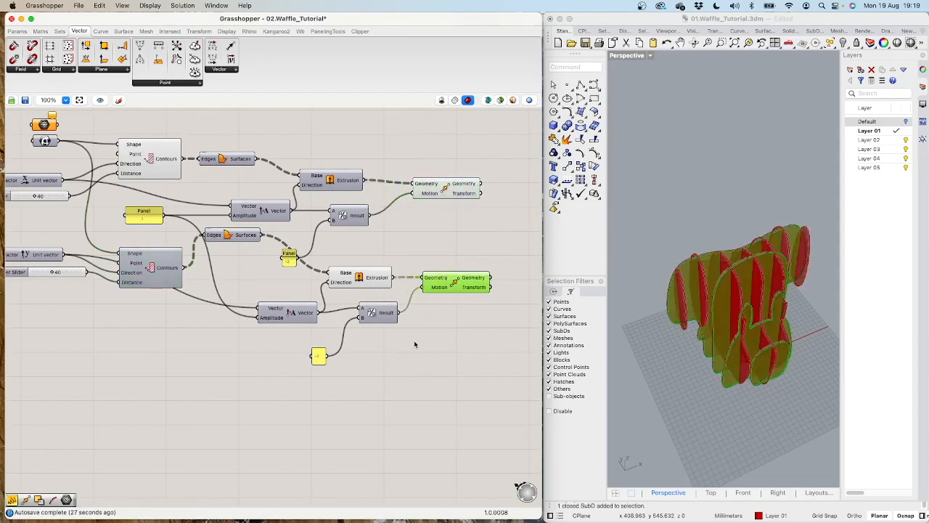
Step: Select all components of the definition and group them
{"action": "left_click", "coordinate": [452, 347]}
{"action": "scroll", "coordinate": [452, 348], "scroll_direction": "down", "scroll_amount": 4}
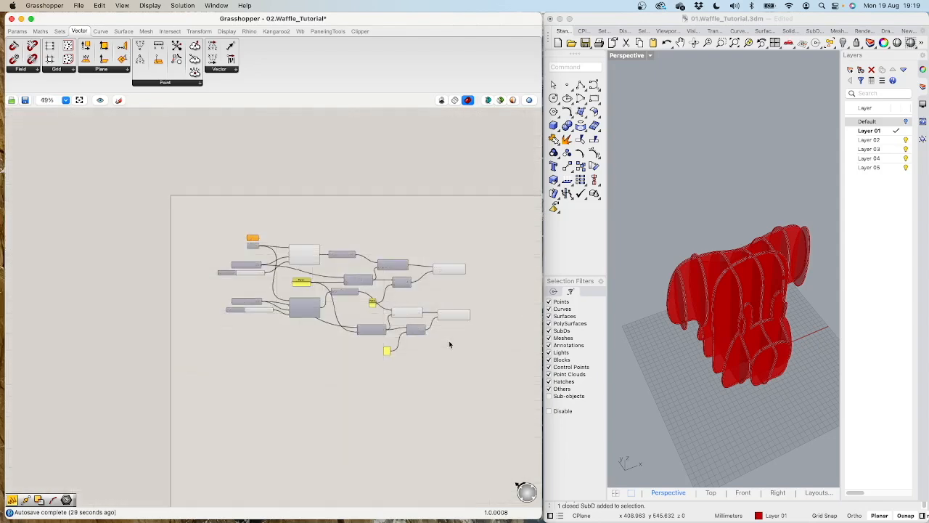
{"action": "left_click_drag", "start_coordinate": [208, 223], "coordinate": [479, 368]}
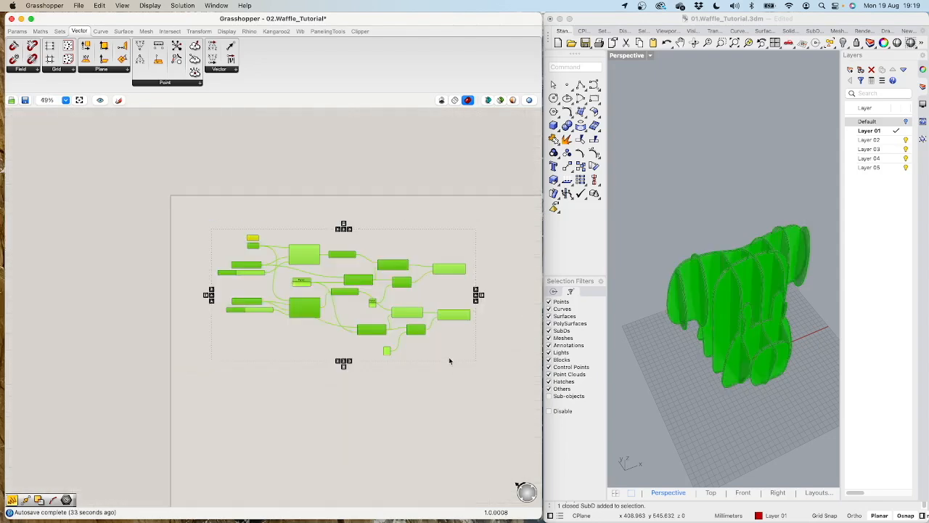
{"action": "middle_click", "coordinate": [423, 301]}
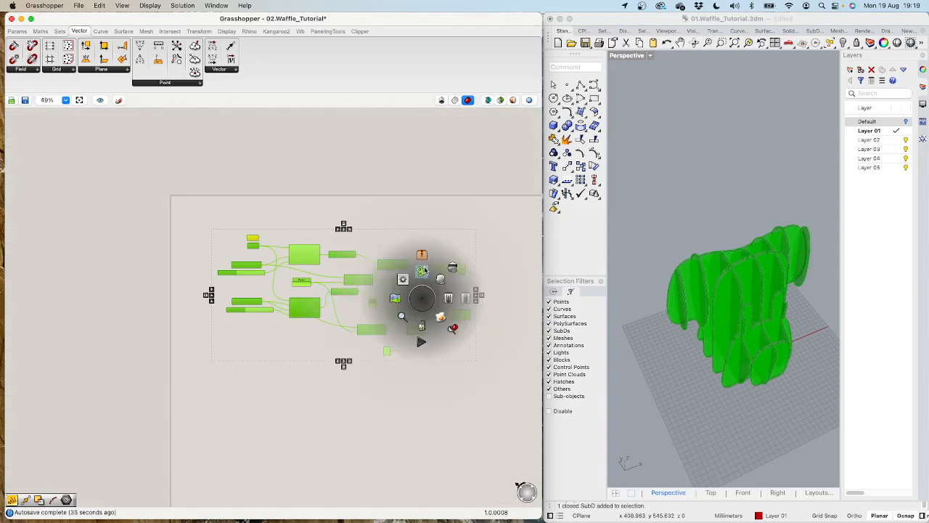
{"action": "left_click", "coordinate": [425, 270]}
{"action": "scroll", "coordinate": [376, 233], "scroll_direction": "down", "scroll_amount": 3}
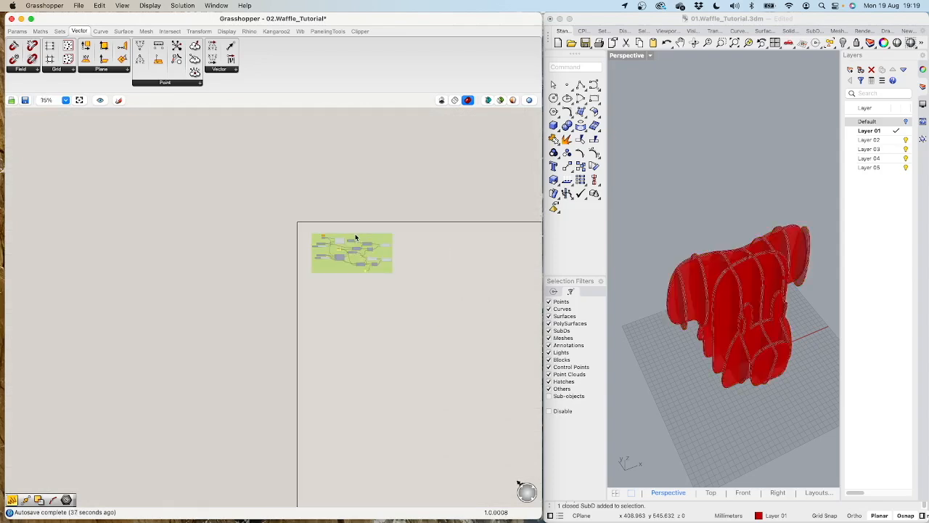
Step: Name the group "Slicing segments"
{"action": "scroll", "coordinate": [353, 236], "scroll_direction": "up", "scroll_amount": 6}
{"action": "right_click", "coordinate": [346, 236]}
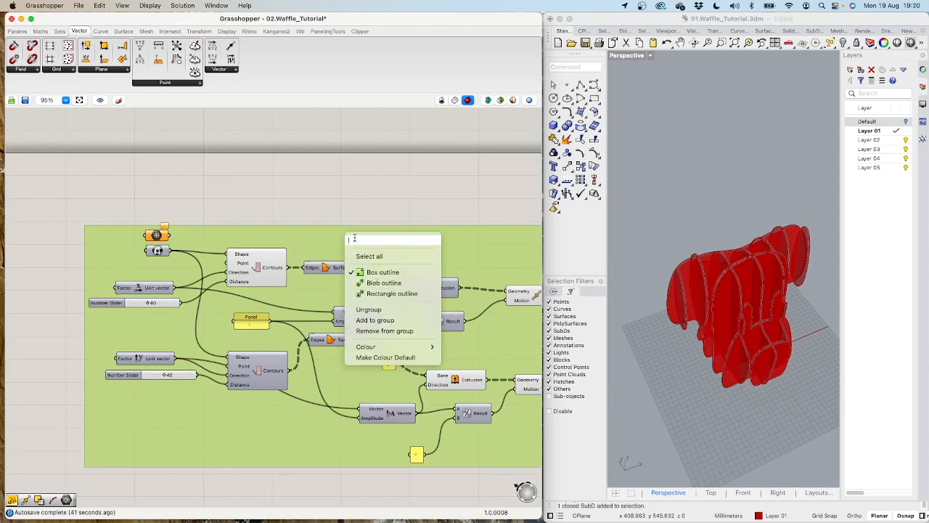
{"action": "type", "text": "Slicing segments"}
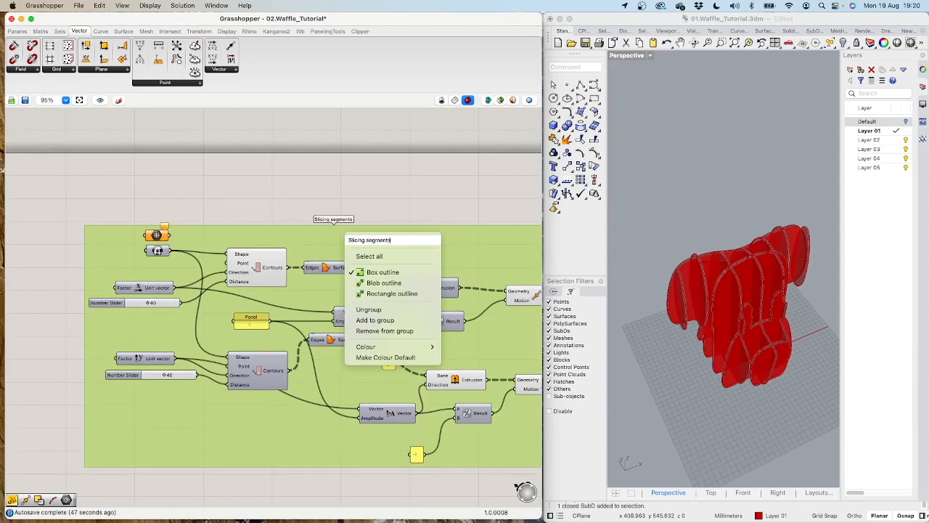
{"action": "key", "text": "Return"}
{"action": "right_click_drag", "start_coordinate": [427, 240], "coordinate": [353, 192]}
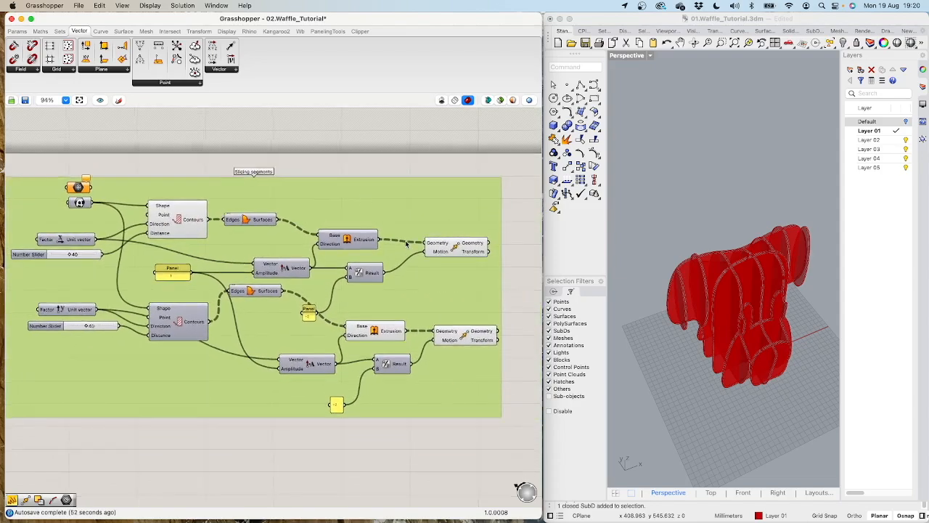
{"action": "scroll", "coordinate": [408, 250], "scroll_direction": "down", "scroll_amount": 2}
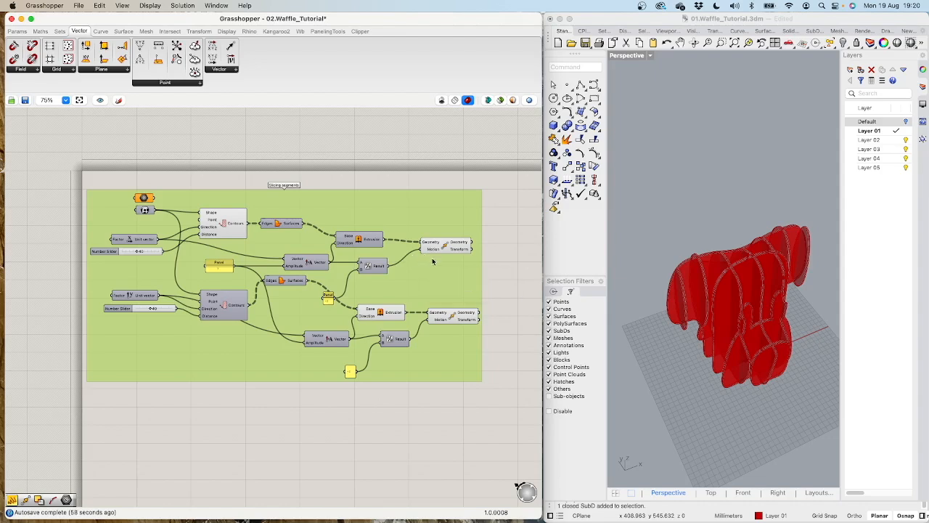
{"action": "scroll", "coordinate": [757, 299], "scroll_direction": "up", "scroll_amount": 5}
{"action": "scroll", "coordinate": [751, 300], "scroll_direction": "down", "scroll_amount": 4}
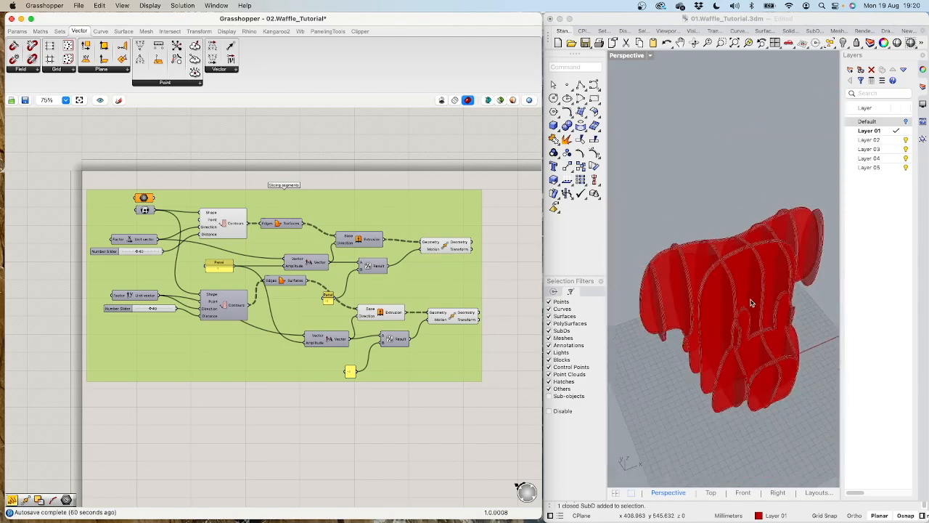
{"action": "right_click_drag", "start_coordinate": [717, 320], "coordinate": [710, 245]}
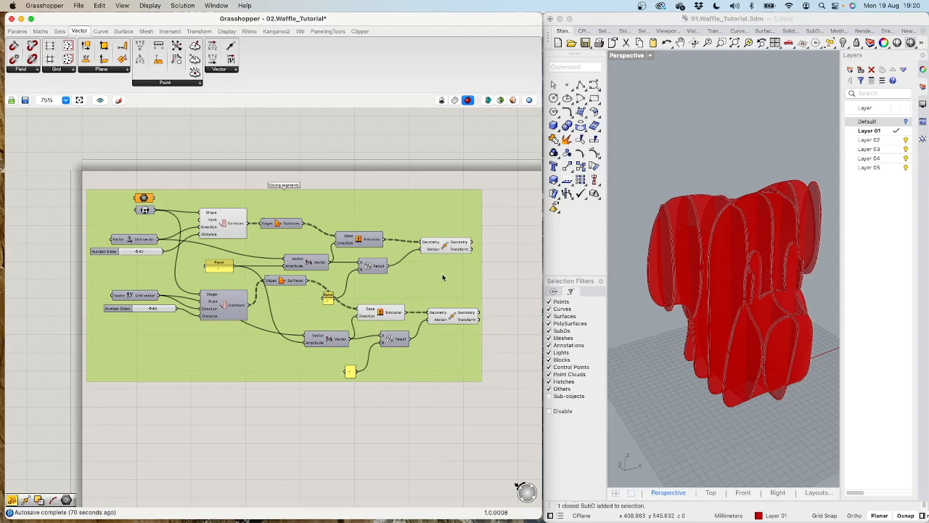
Step: Add a Cross Reference component in the empty canvas area beside the group, level with the gap between the two Move components
{"action": "right_click_drag", "start_coordinate": [500, 270], "coordinate": [244, 193]}
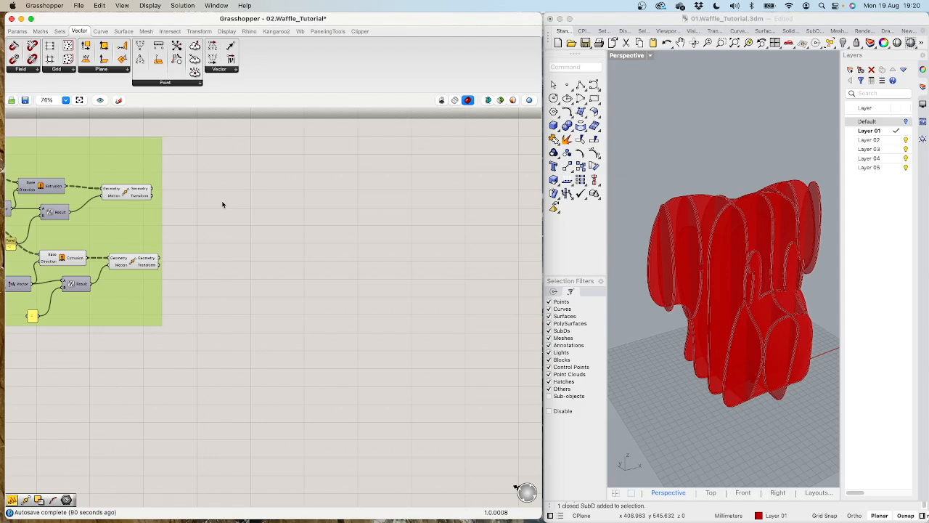
{"action": "double_click", "coordinate": [222, 204]}
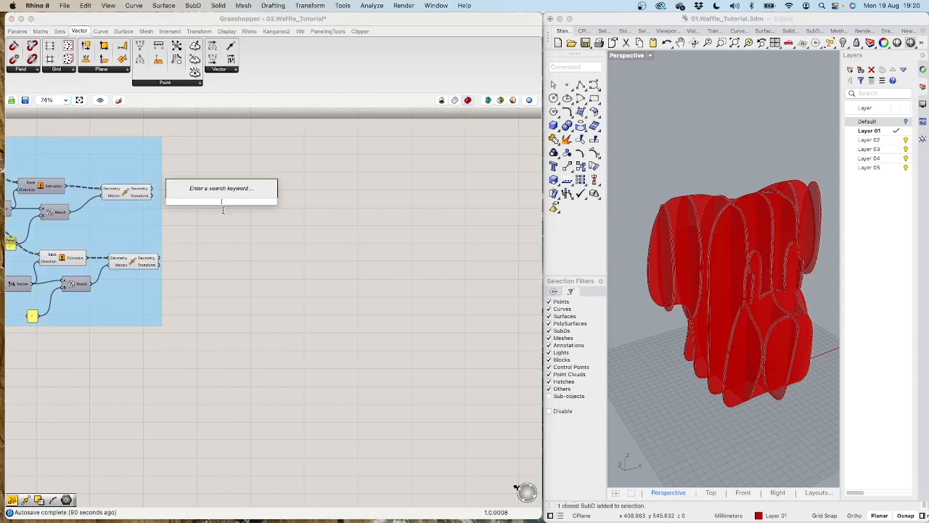
{"action": "type", "text": "cross"}
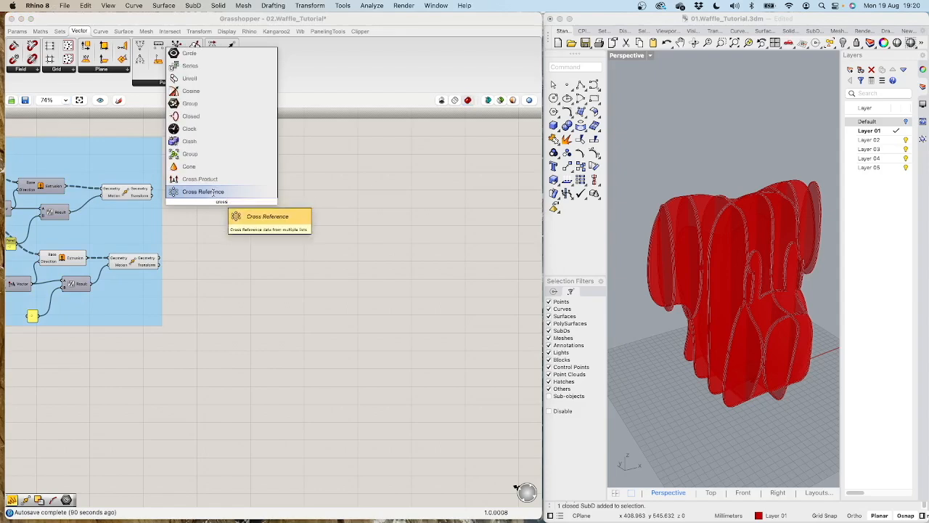
{"action": "key", "text": "Return"}
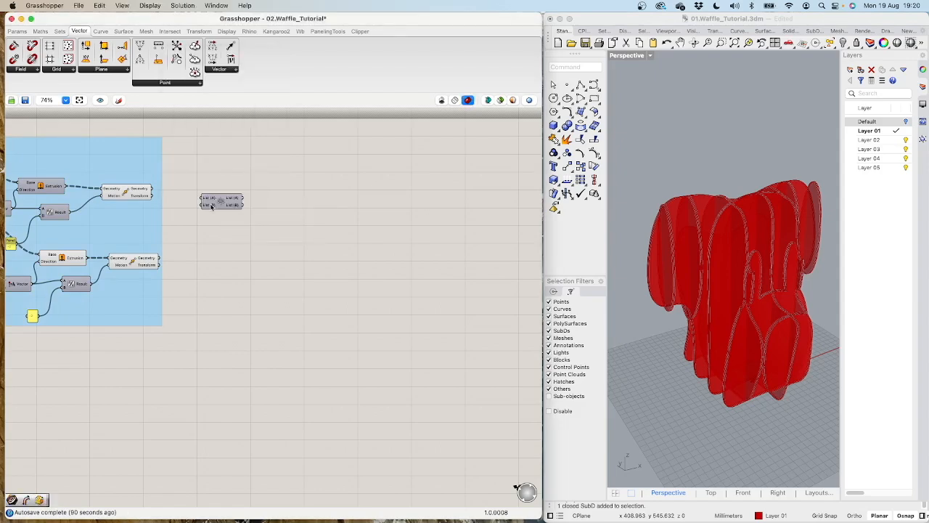
{"action": "left_click_drag", "start_coordinate": [218, 207], "coordinate": [210, 226]}
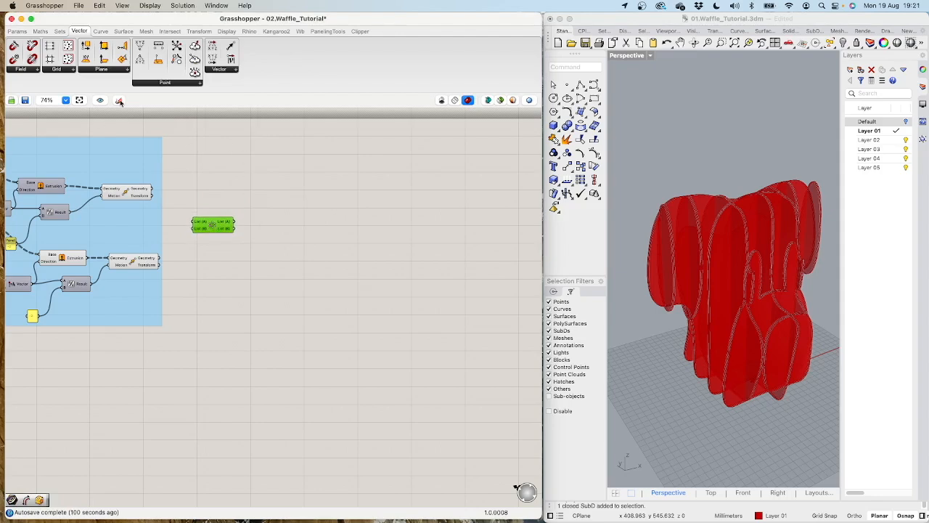
Step: Flatten the Geometry outputs of both Move components
{"action": "scroll", "coordinate": [114, 193], "scroll_direction": "down", "scroll_amount": 1}
{"action": "scroll", "coordinate": [114, 192], "scroll_direction": "up", "scroll_amount": 3}
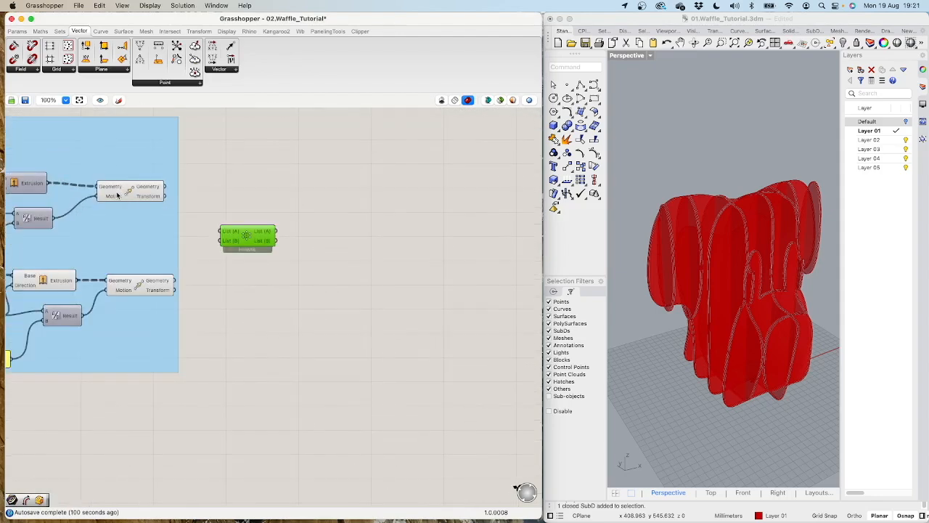
{"action": "right_click", "coordinate": [164, 191]}
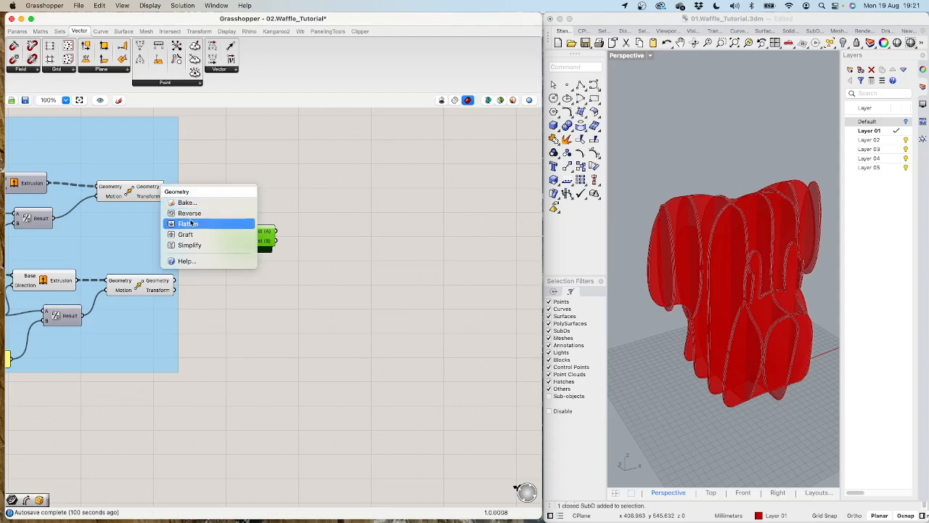
{"action": "left_click", "coordinate": [192, 224]}
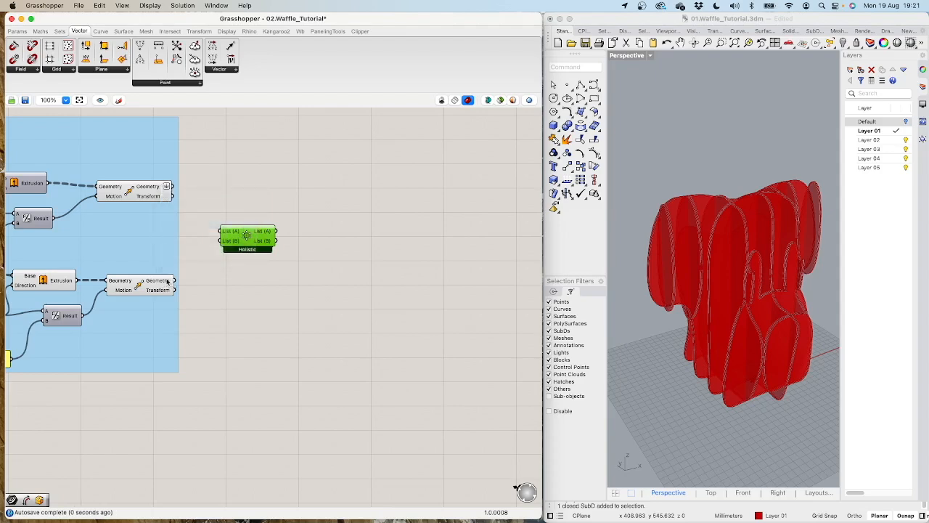
{"action": "right_click", "coordinate": [167, 283]}
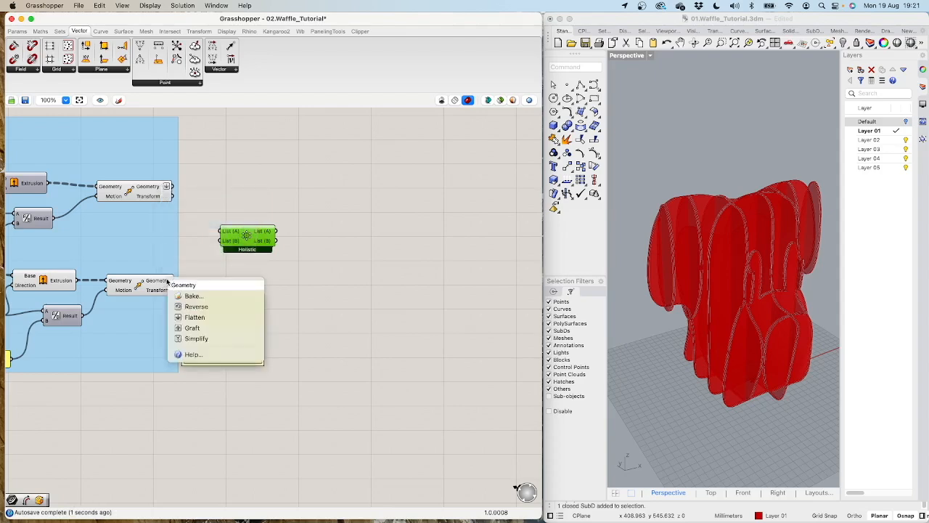
{"action": "left_click", "coordinate": [206, 318]}
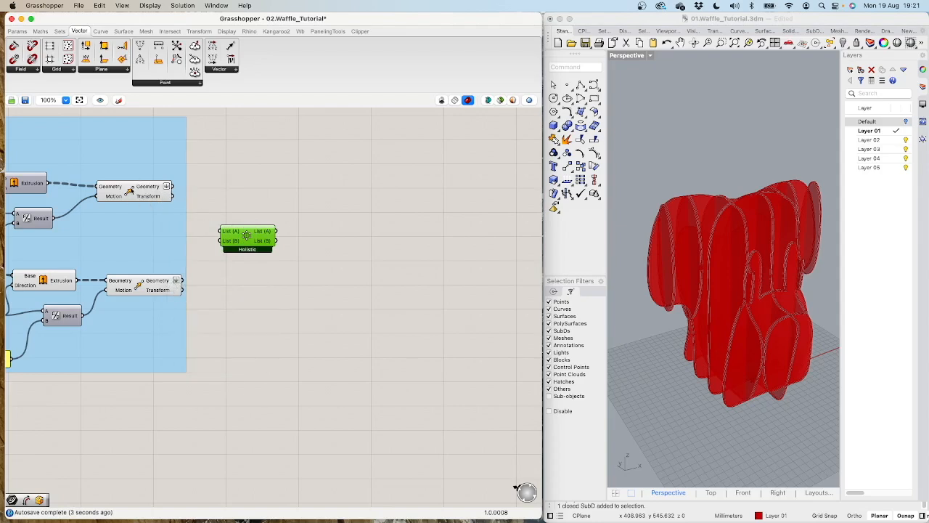
Step: Connect the X Move's Geometry output to Cross Reference's List (A) and the Y Move's Geometry output to List (B)
{"action": "left_click_drag", "start_coordinate": [155, 193], "coordinate": [161, 197]}
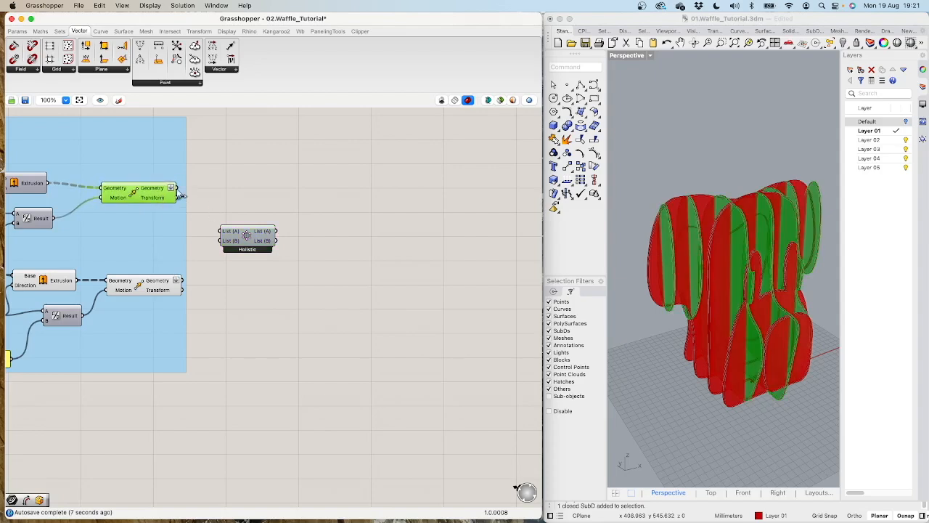
{"action": "left_click_drag", "start_coordinate": [175, 188], "coordinate": [221, 230]}
{"action": "left_click_drag", "start_coordinate": [184, 280], "coordinate": [240, 237]}
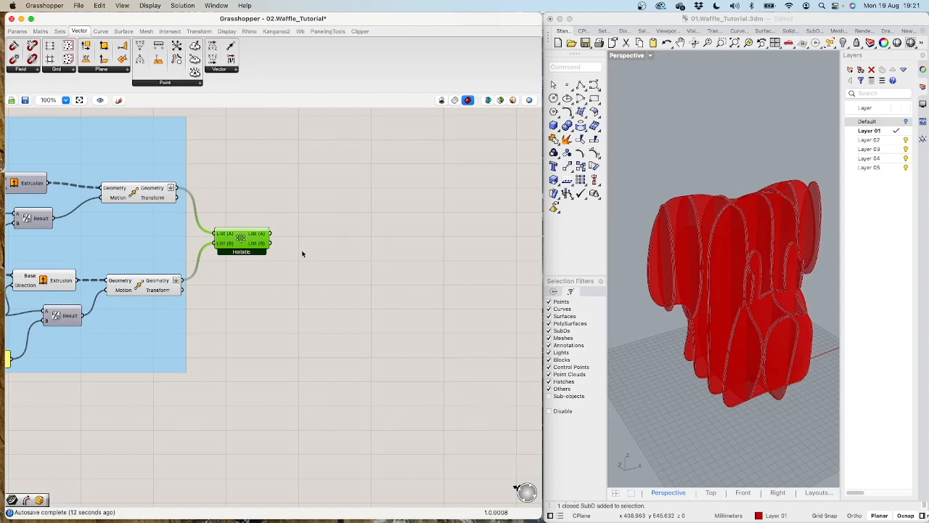
Step: Add a Brep | Brep intersection component in the empty canvas area beyond Cross Reference
{"action": "double_click", "coordinate": [320, 234]}
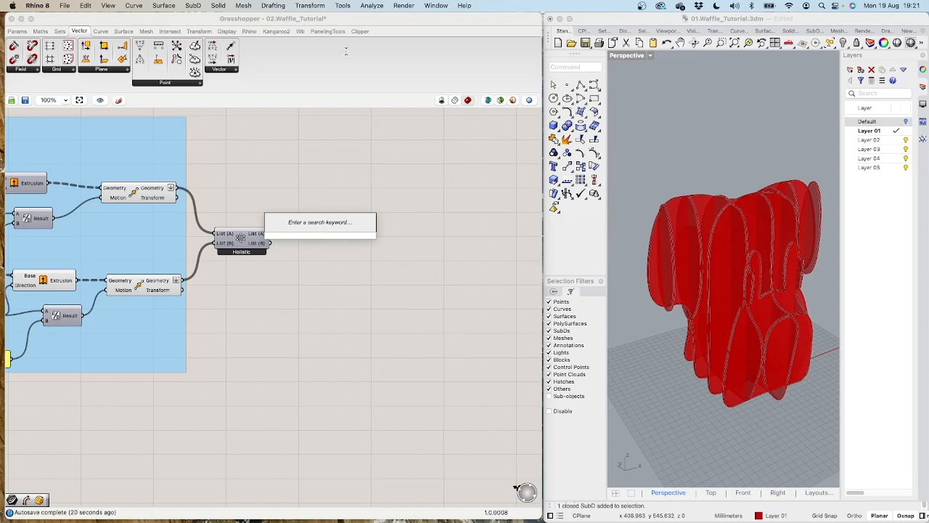
{"action": "left_click", "coordinate": [124, 30]}
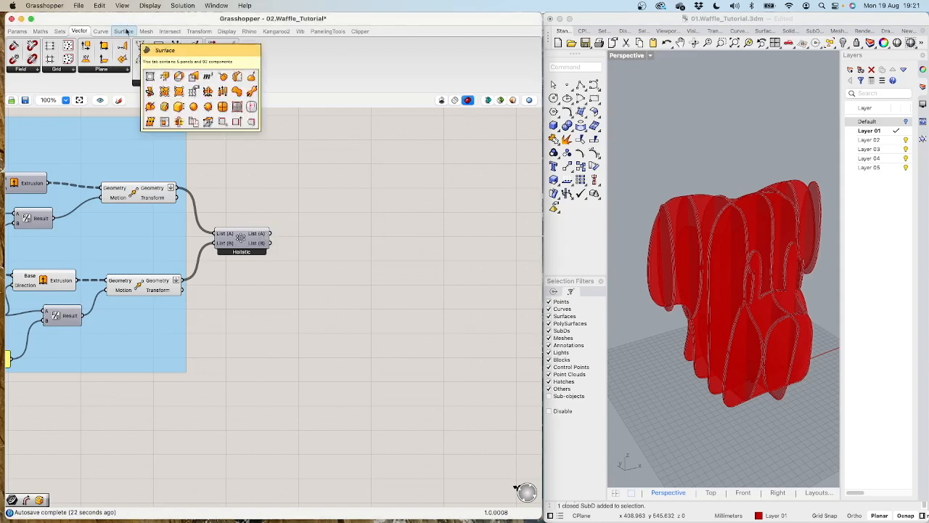
{"action": "left_click", "coordinate": [124, 30]}
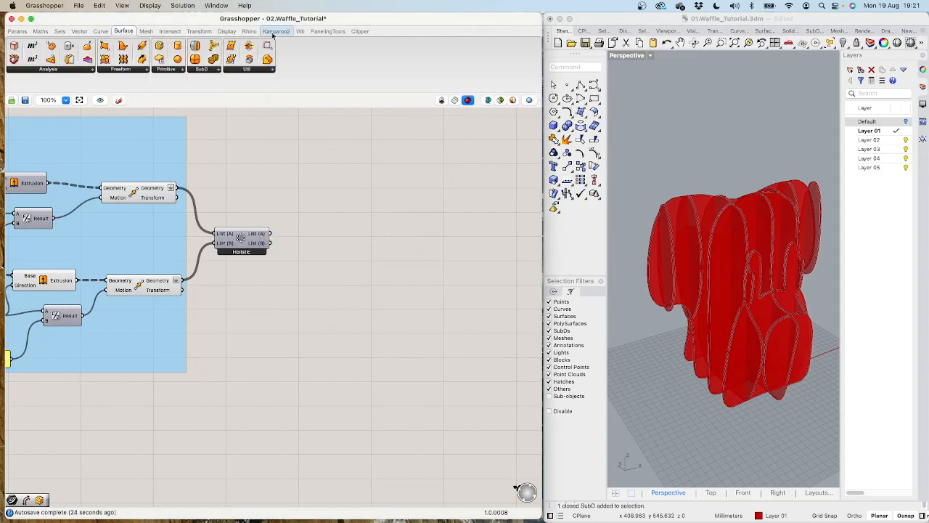
{"action": "left_click", "coordinate": [171, 32]}
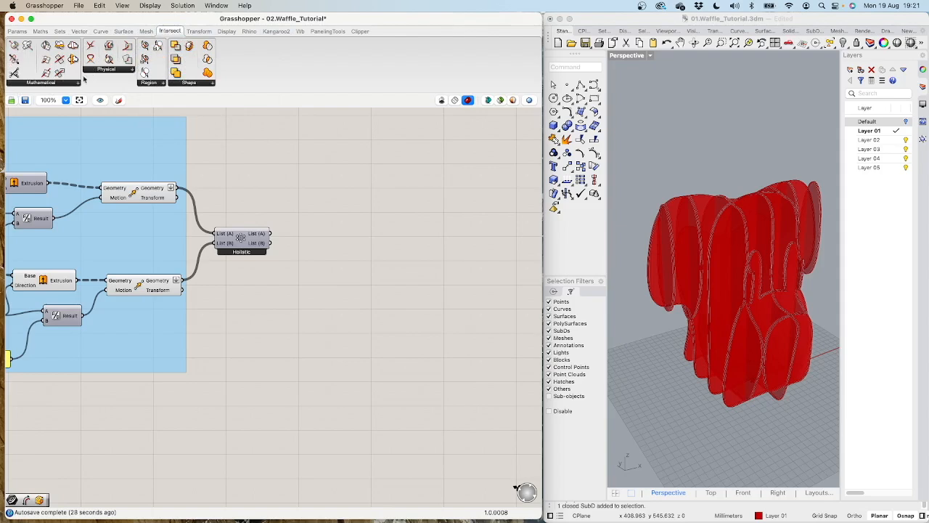
{"action": "left_click", "coordinate": [112, 69]}
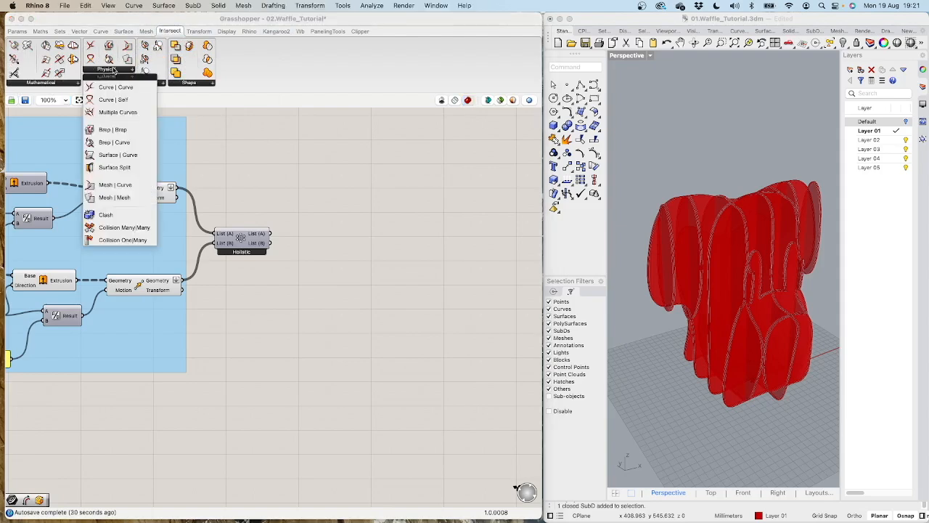
{"action": "left_click", "coordinate": [129, 131]}
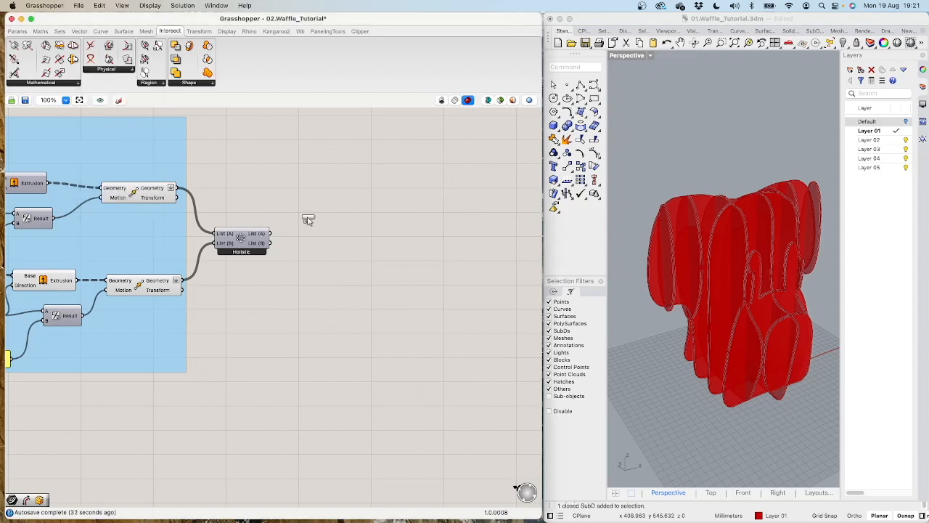
{"action": "left_click", "coordinate": [321, 232]}
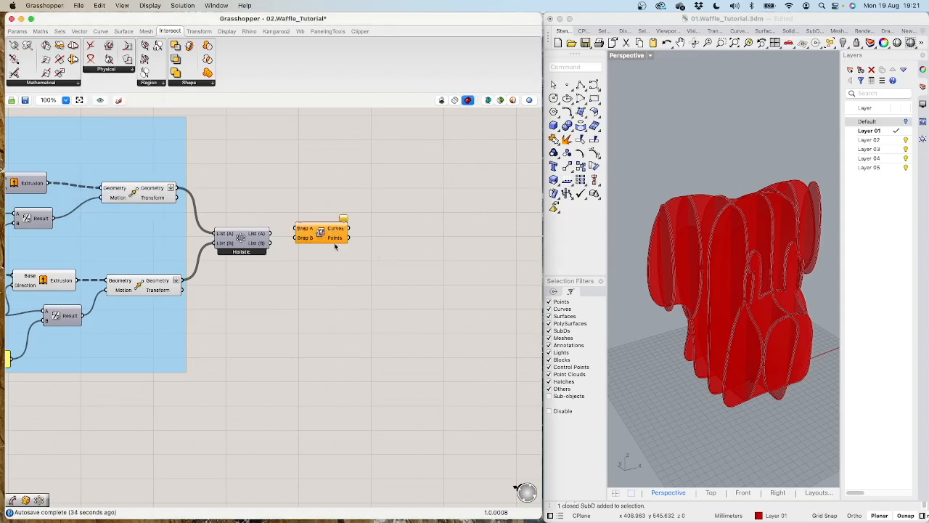
Step: Connect Cross Reference's List (A) output to Brep A and List (B) output to Brep B, aligning Brep | Brep with Cross Reference
{"action": "mouse_move", "coordinate": [273, 233]}
{"action": "left_mouse_down"}
{"action": "mouse_move", "coordinate": [296, 229]}
{"action": "mouse_move", "coordinate": [313, 252]}
{"action": "left_mouse_up"}
{"action": "scroll", "coordinate": [738, 313], "scroll_direction": "down", "scroll_amount": 3}
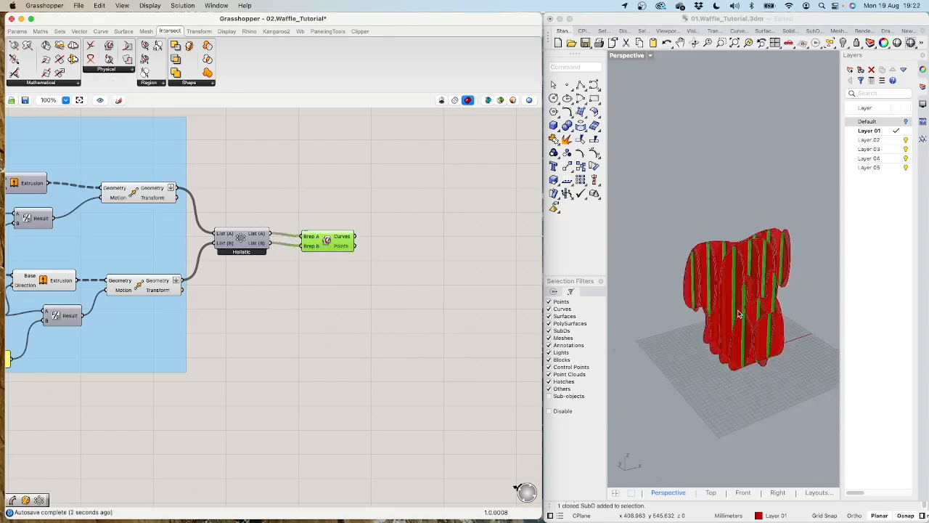
{"action": "scroll", "coordinate": [740, 307], "scroll_direction": "up", "scroll_amount": 6}
{"action": "right_click_drag", "start_coordinate": [740, 308], "coordinate": [713, 314]}
{"action": "scroll", "coordinate": [357, 328], "scroll_direction": "down", "scroll_amount": 3}
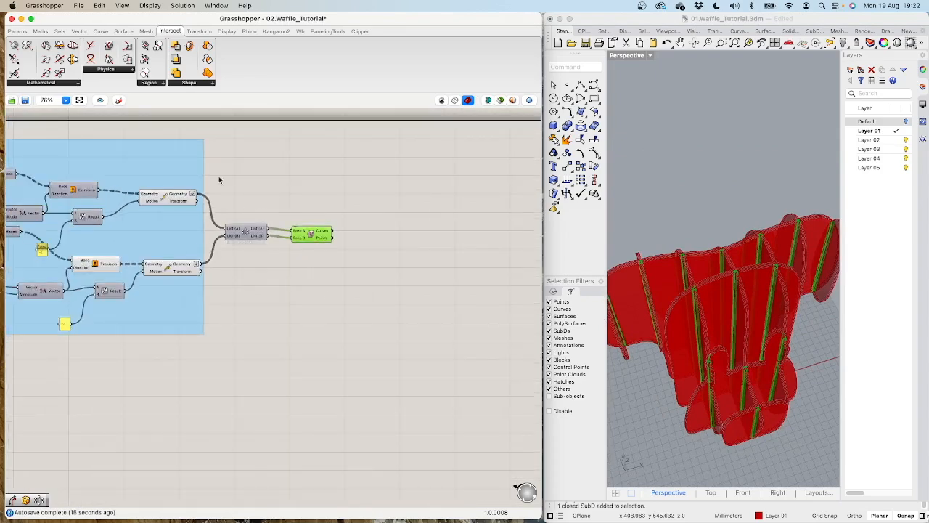
Step: Turn off the preview of both Move components
{"action": "left_click_drag", "start_coordinate": [112, 131], "coordinate": [211, 322]}
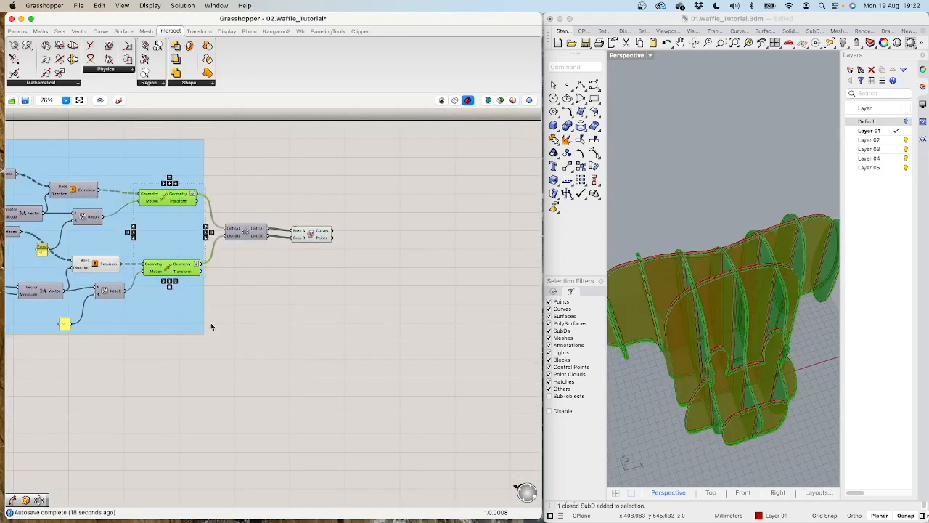
{"action": "middle_click", "coordinate": [185, 235]}
{"action": "left_click", "coordinate": [214, 202]}
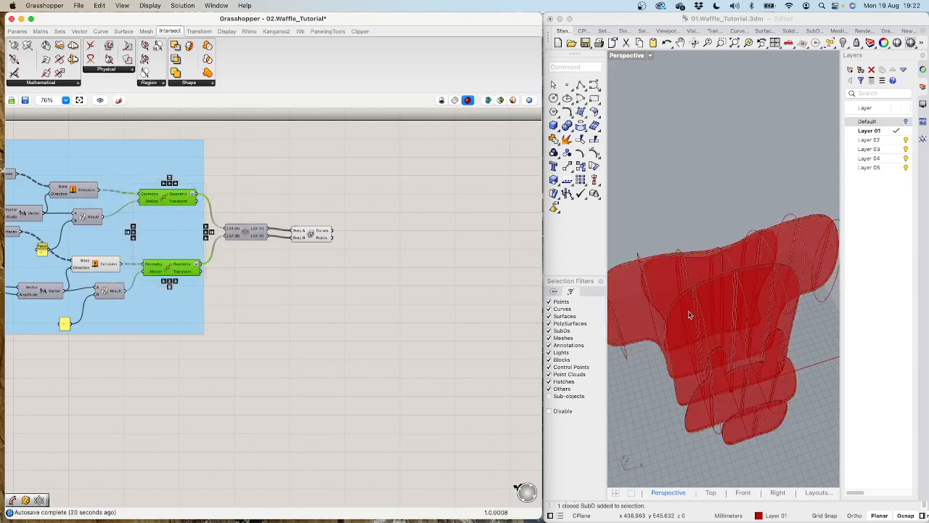
Step: Turn off the preview of the whole Slicing segments group and Cross Reference, and inspect the isolated Brep | Brep intersection curves
{"action": "scroll", "coordinate": [357, 287], "scroll_direction": "up", "scroll_amount": 2}
{"action": "scroll", "coordinate": [344, 288], "scroll_direction": "down", "scroll_amount": 8}
{"action": "left_click_drag", "start_coordinate": [173, 227], "coordinate": [339, 329]}
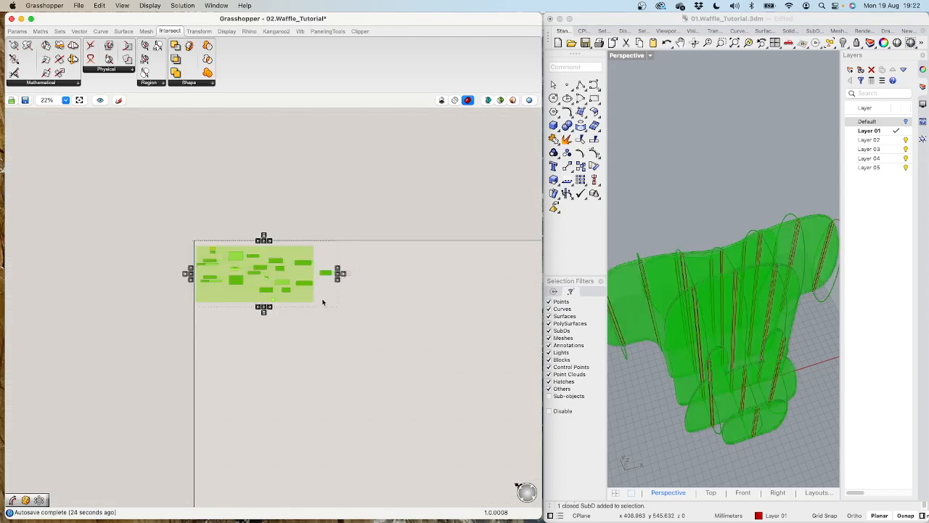
{"action": "middle_click", "coordinate": [321, 294]}
{"action": "left_click", "coordinate": [349, 261]}
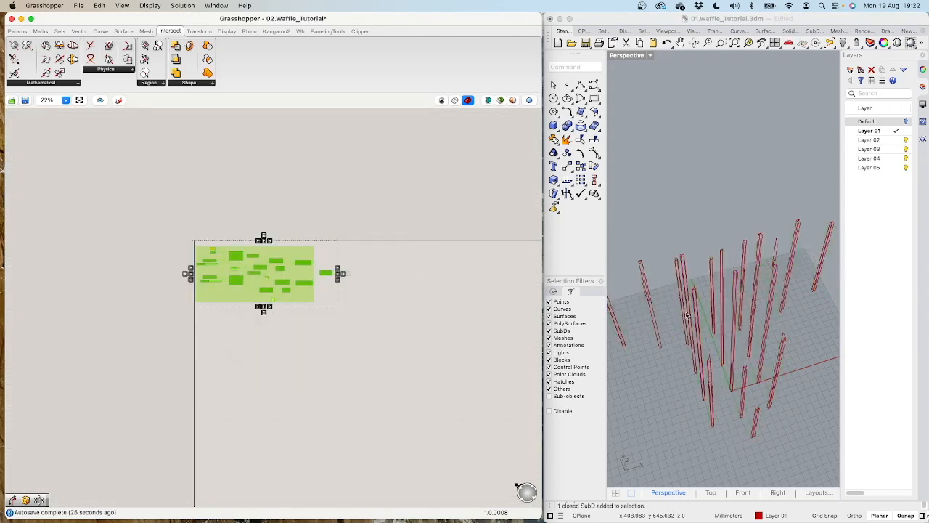
{"action": "scroll", "coordinate": [689, 317], "scroll_direction": "up", "scroll_amount": 5}
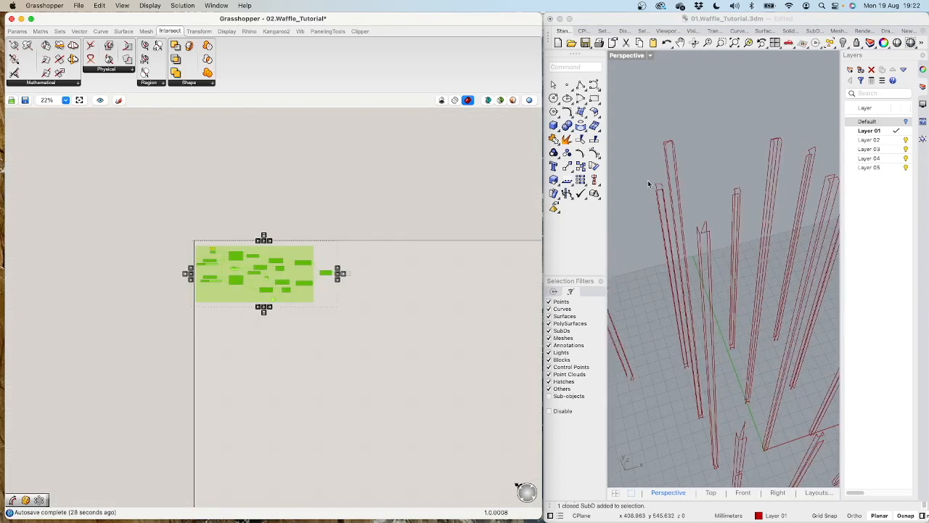
{"action": "scroll", "coordinate": [700, 229], "scroll_direction": "up", "scroll_amount": 5}
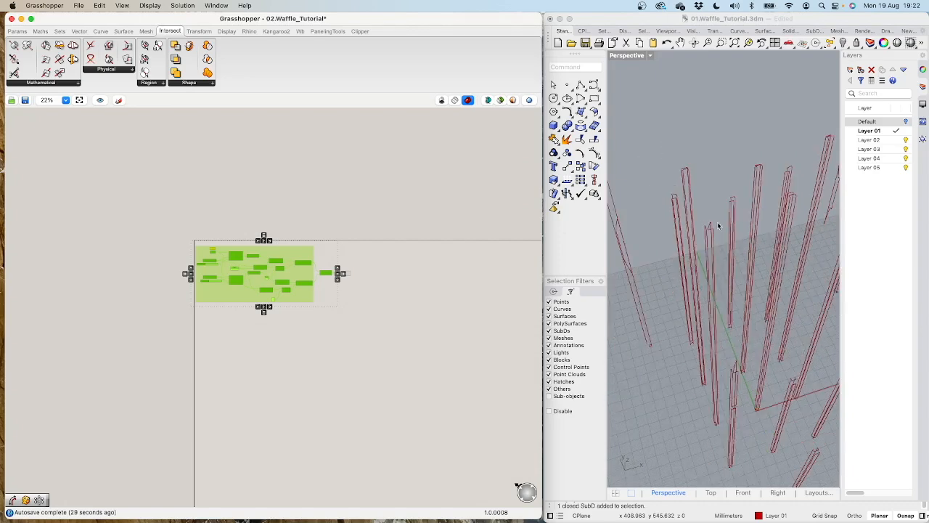
{"action": "mouse_move", "coordinate": [708, 232]}
{"action": "right_mouse_down"}
{"action": "mouse_move", "coordinate": [689, 239]}
{"action": "mouse_move", "coordinate": [704, 234]}
{"action": "right_mouse_up"}
{"action": "scroll", "coordinate": [704, 234], "scroll_direction": "down", "scroll_amount": 5}
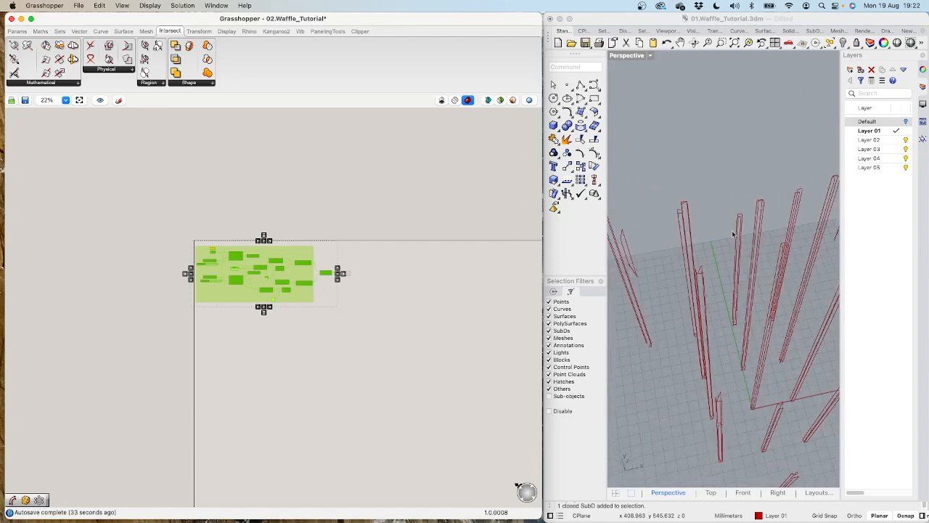
{"action": "scroll", "coordinate": [394, 297], "scroll_direction": "down", "scroll_amount": 1}
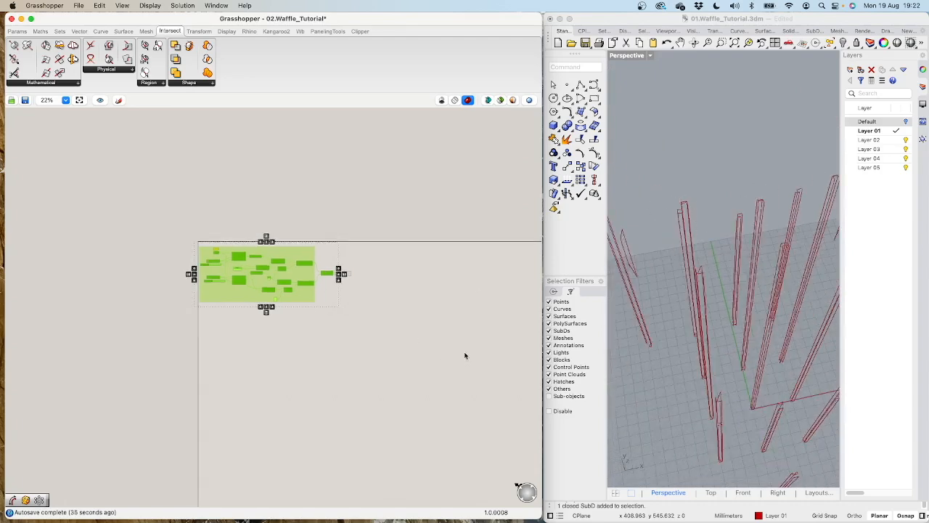
Step: Add a Bounding Box component beyond Brep | Brep on the canvas
{"action": "scroll", "coordinate": [352, 276], "scroll_direction": "up", "scroll_amount": 10}
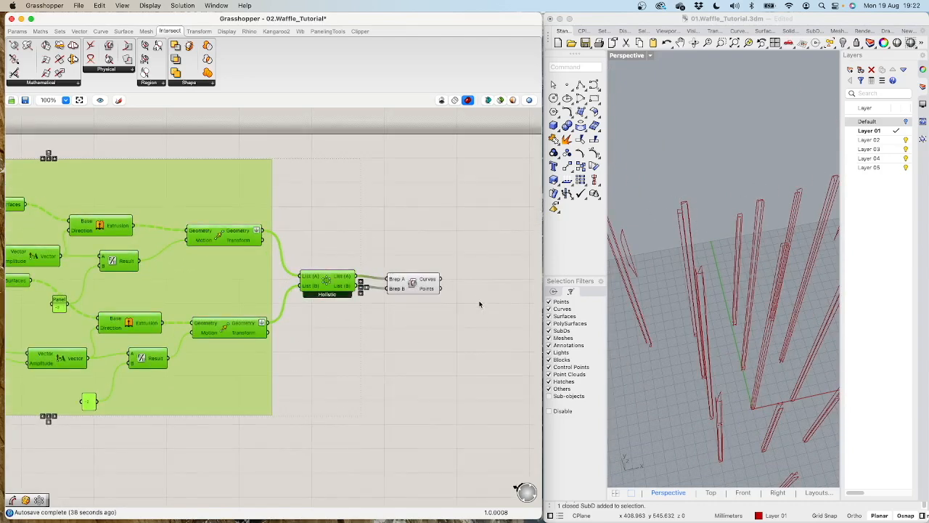
{"action": "right_click_drag", "start_coordinate": [467, 289], "coordinate": [365, 268]}
{"action": "left_click", "coordinate": [365, 267]}
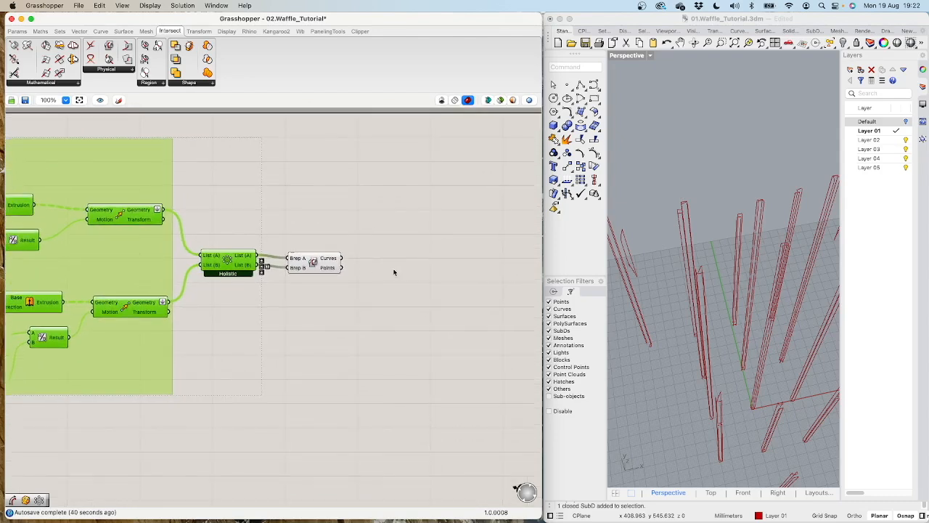
{"action": "double_click", "coordinate": [392, 268]}
{"action": "type", "text": "boun"}
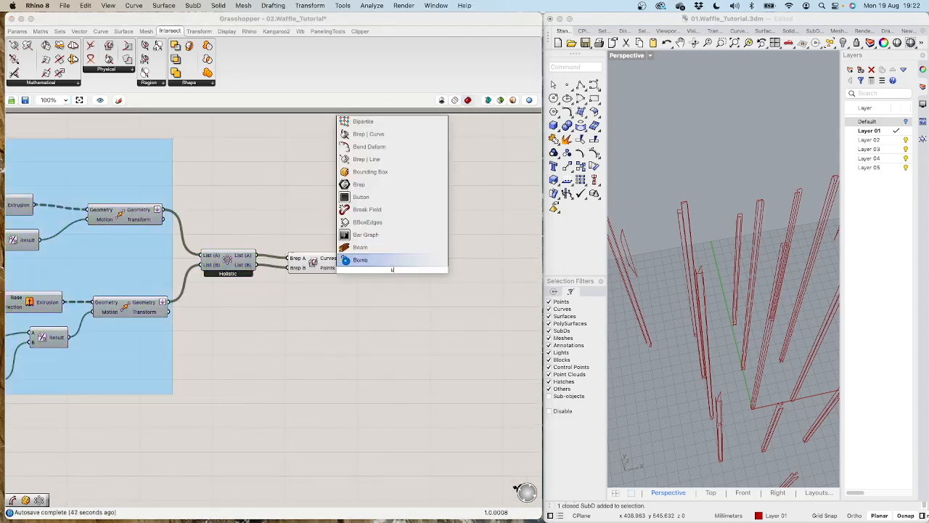
{"action": "type", "text": "d"}
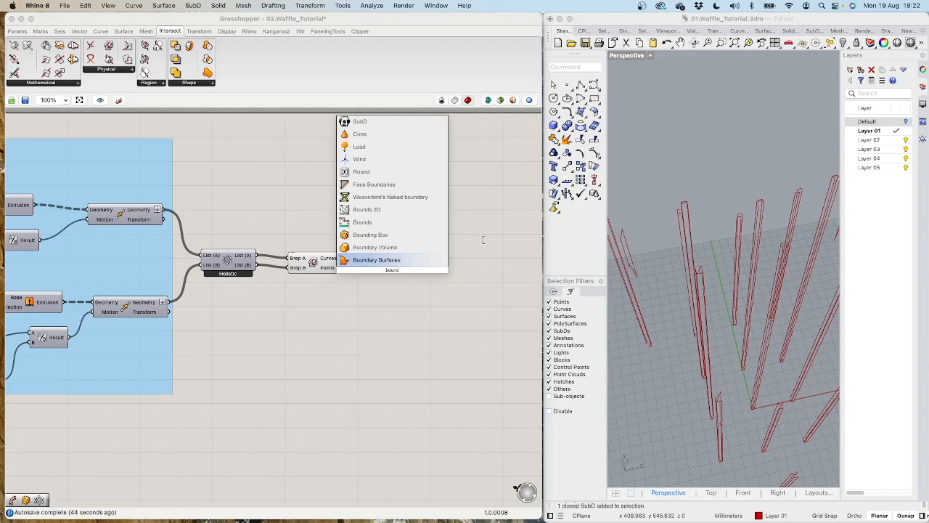
{"action": "left_click", "coordinate": [388, 234]}
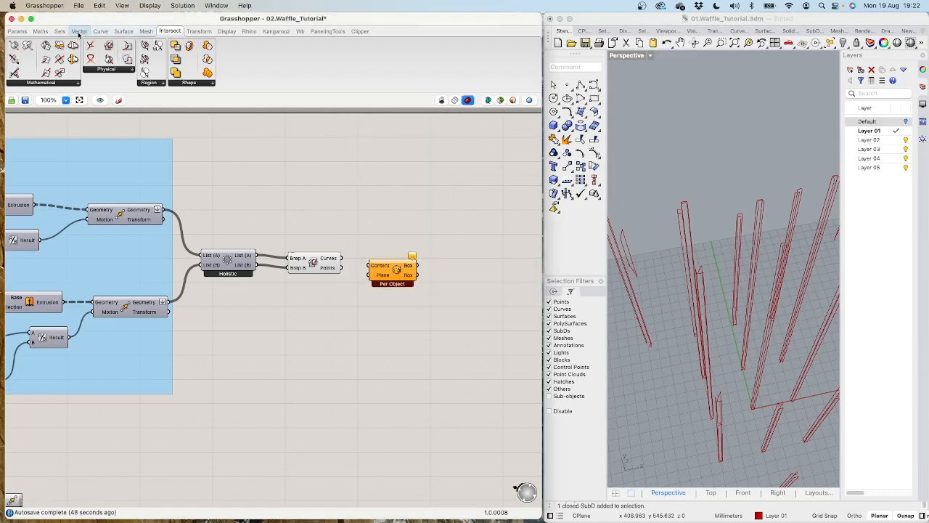
{"action": "left_click", "coordinate": [123, 32]}
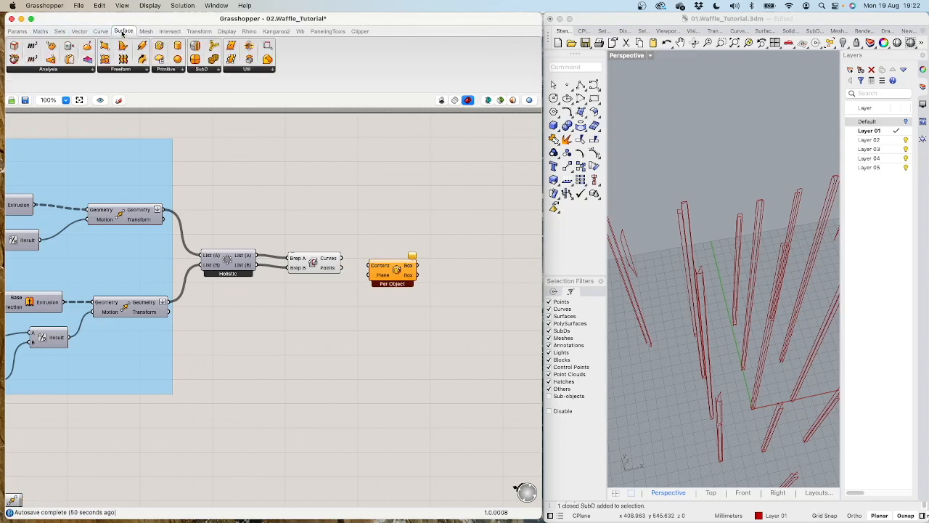
{"action": "left_click", "coordinate": [250, 69]}
{"action": "left_click", "coordinate": [166, 69]}
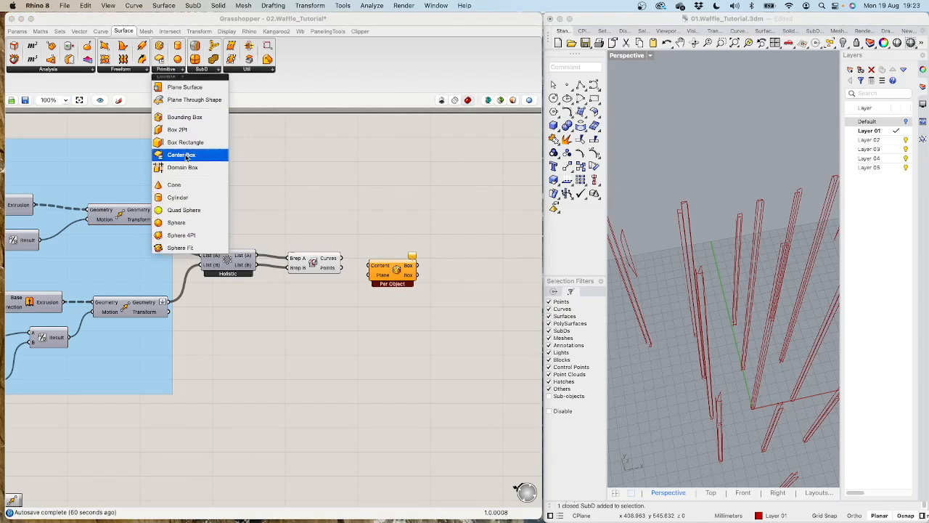
{"action": "left_click", "coordinate": [423, 222]}
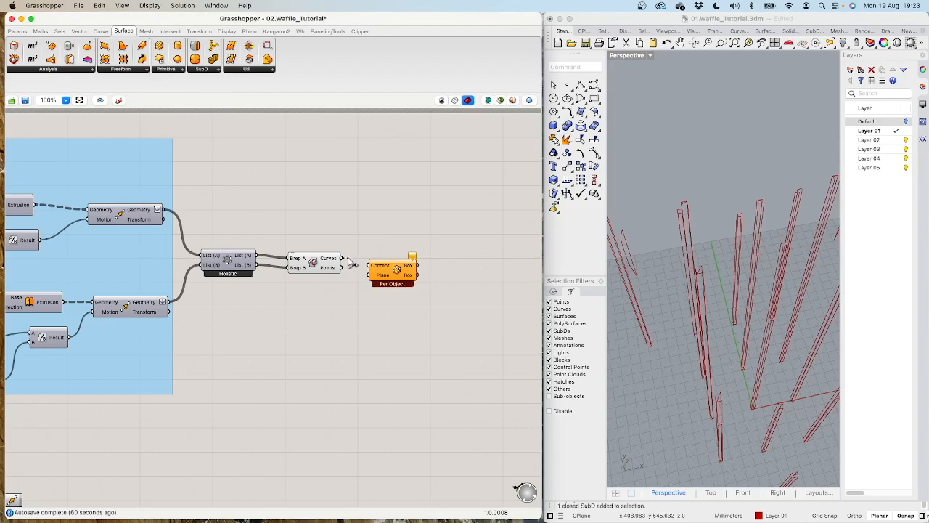
Step: Connect Brep | Brep's Curves output to Bounding Box's Content input and raise Cross Reference slightly to free space below it
{"action": "left_click_drag", "start_coordinate": [351, 262], "coordinate": [373, 259]}
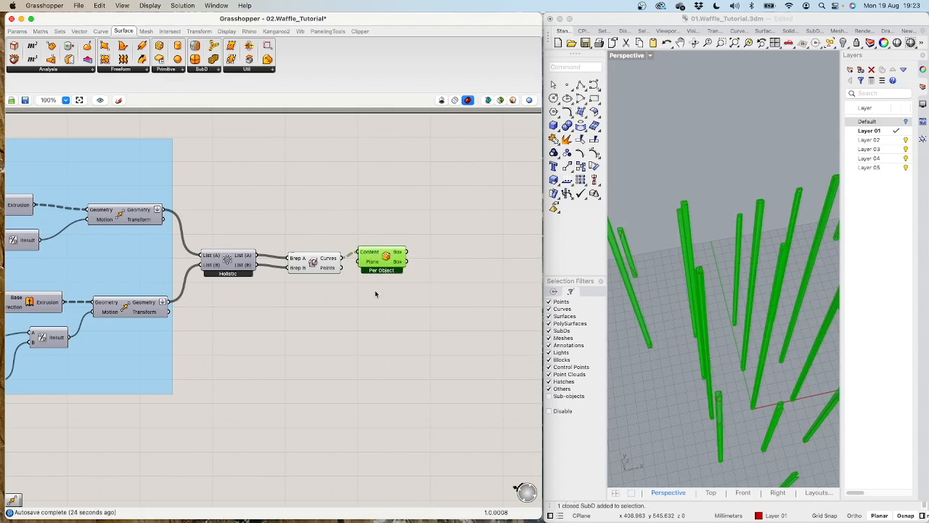
{"action": "left_click_drag", "start_coordinate": [229, 260], "coordinate": [228, 241]}
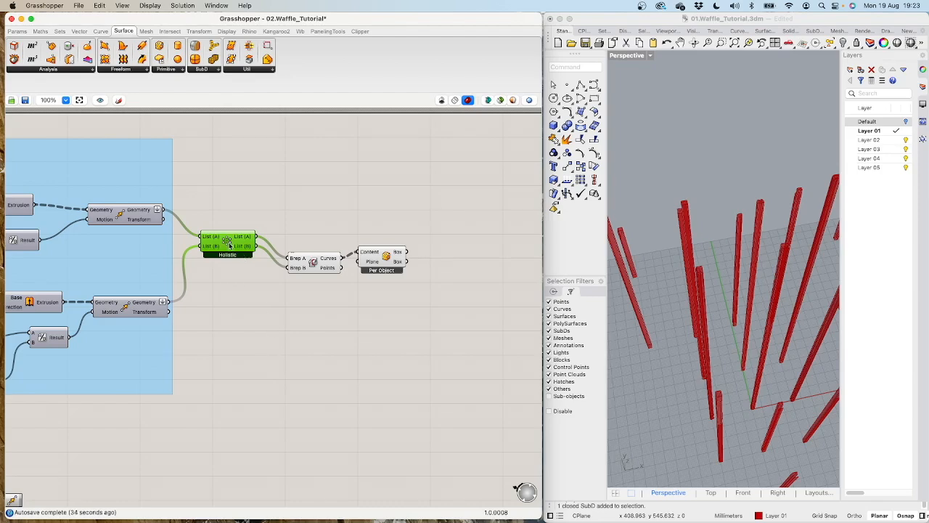
Step: Add a second Cross Reference component below the first one
{"action": "double_click", "coordinate": [230, 314]}
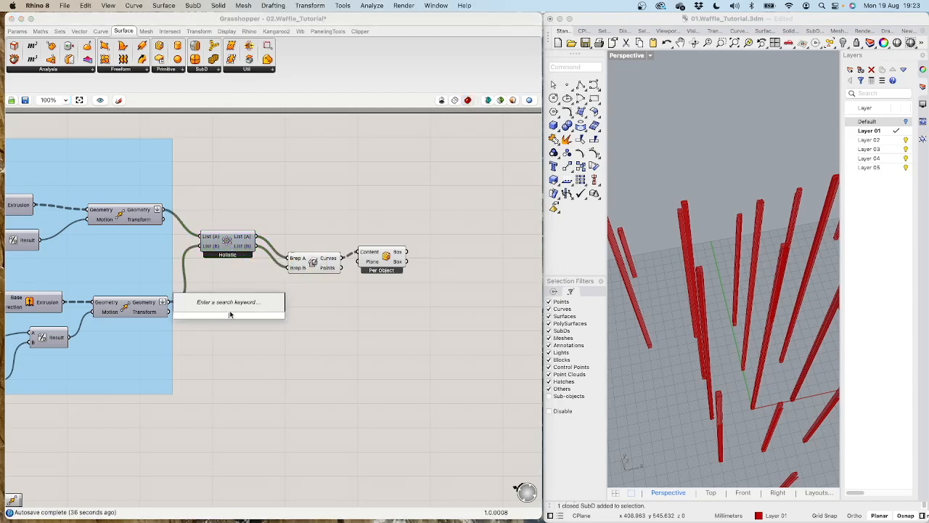
{"action": "type", "text": "cro"}
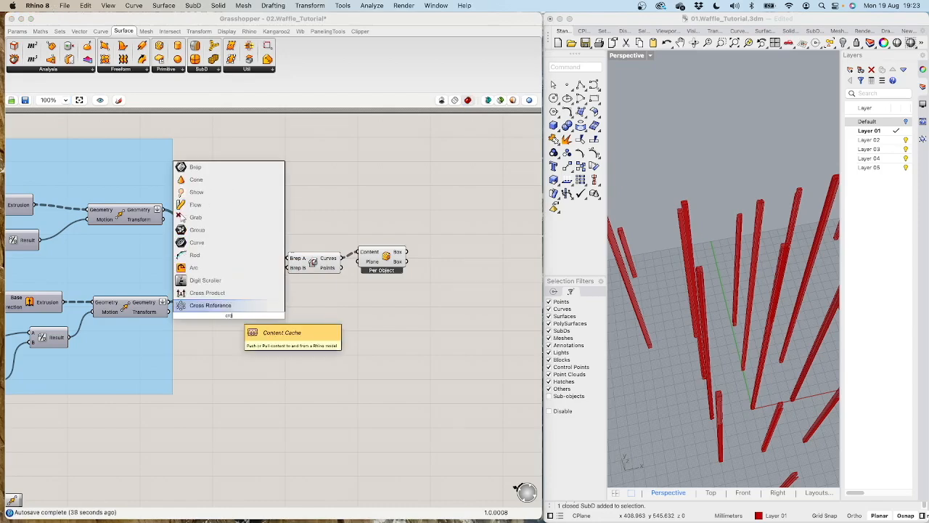
{"action": "key", "text": "Return"}
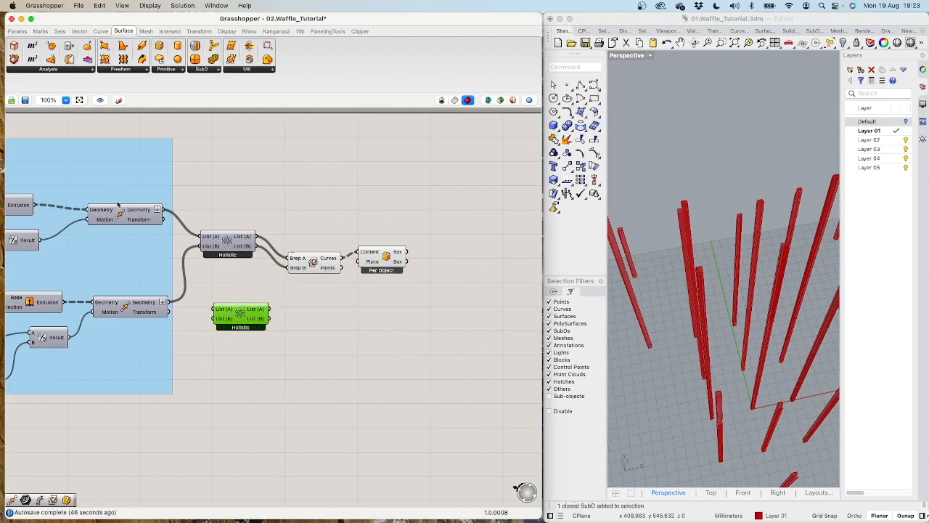
Step: Connect the Surfaces output of the upper (X) Boundary Surfaces component to the second Cross Reference's List (A) input
{"action": "right_click_drag", "start_coordinate": [248, 267], "coordinate": [344, 263]}
{"action": "right_click_drag", "start_coordinate": [130, 179], "coordinate": [208, 194]}
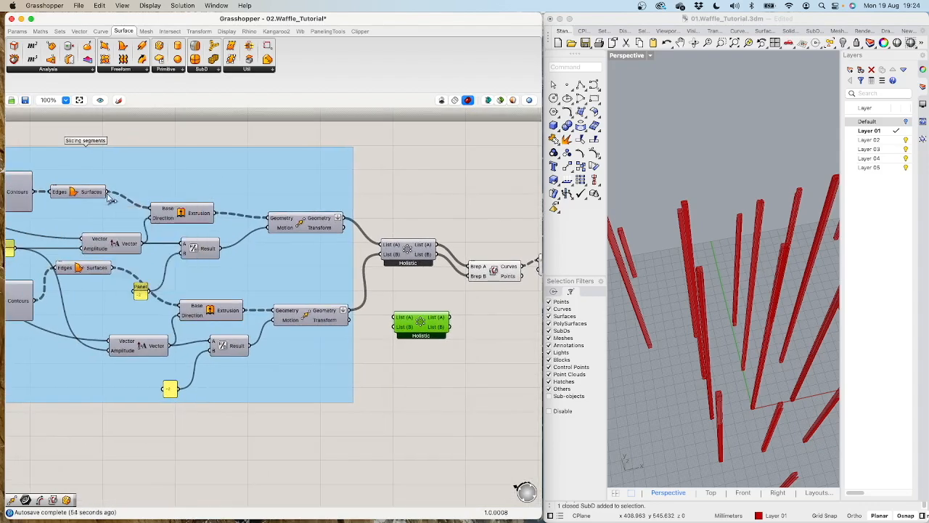
{"action": "left_click_drag", "start_coordinate": [109, 195], "coordinate": [416, 315]}
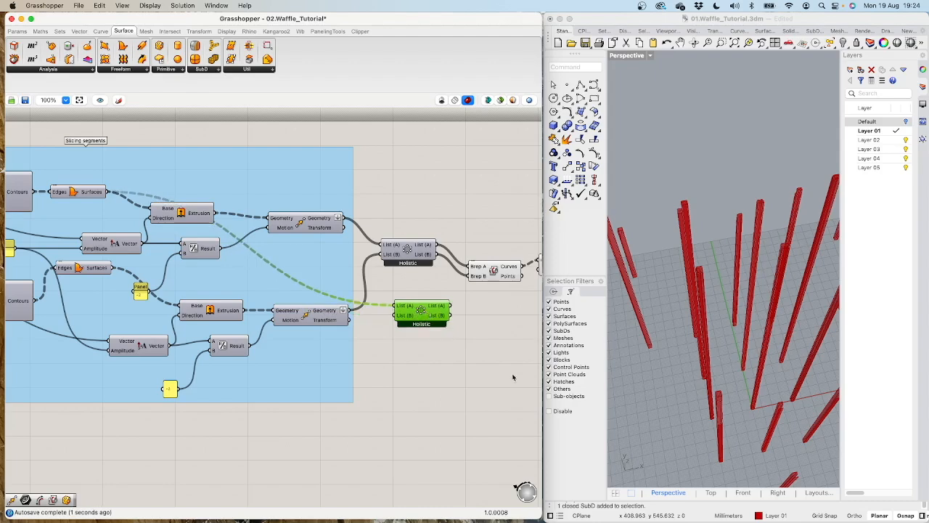
Step: Turn on the preview of both Move components and highlight the Bounding Box result against the segments in the viewport
{"action": "scroll", "coordinate": [487, 364], "scroll_direction": "down", "scroll_amount": 2}
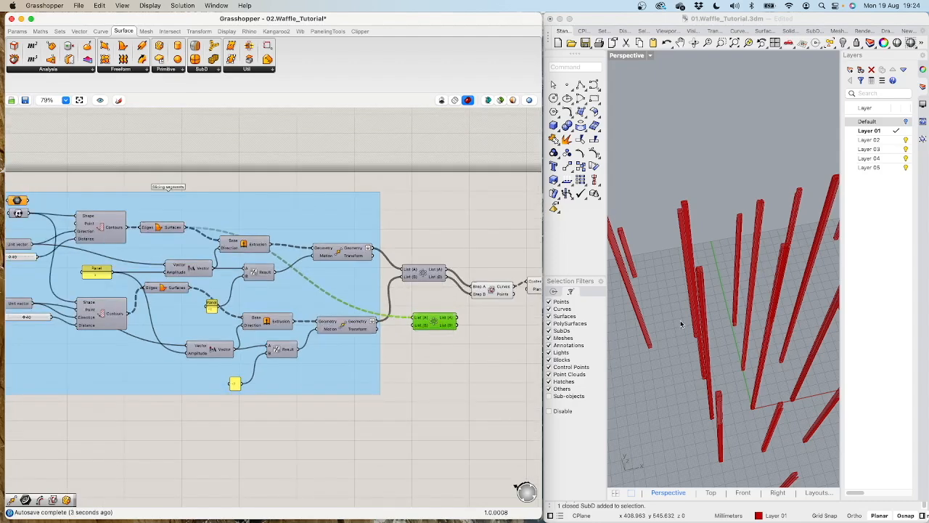
{"action": "scroll", "coordinate": [719, 305], "scroll_direction": "down", "scroll_amount": 3}
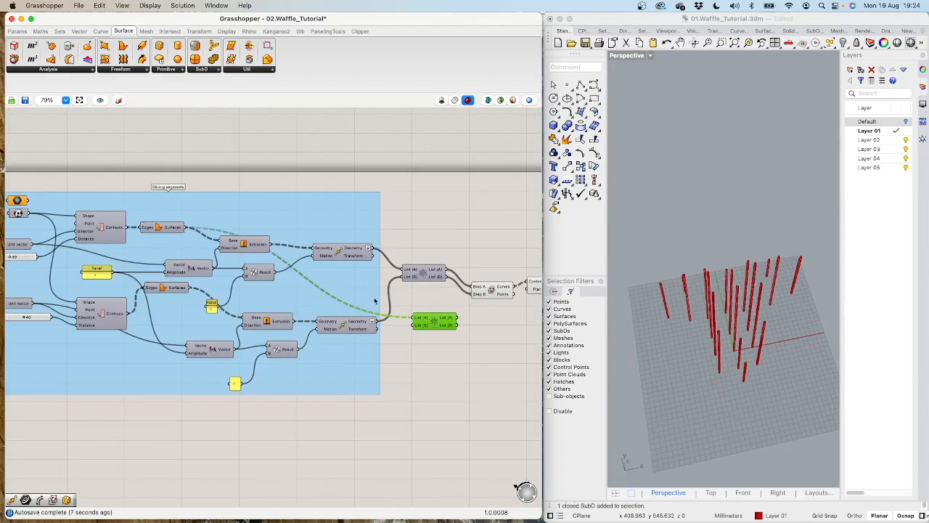
{"action": "left_click", "coordinate": [338, 254]}
{"action": "key", "text": "space"}
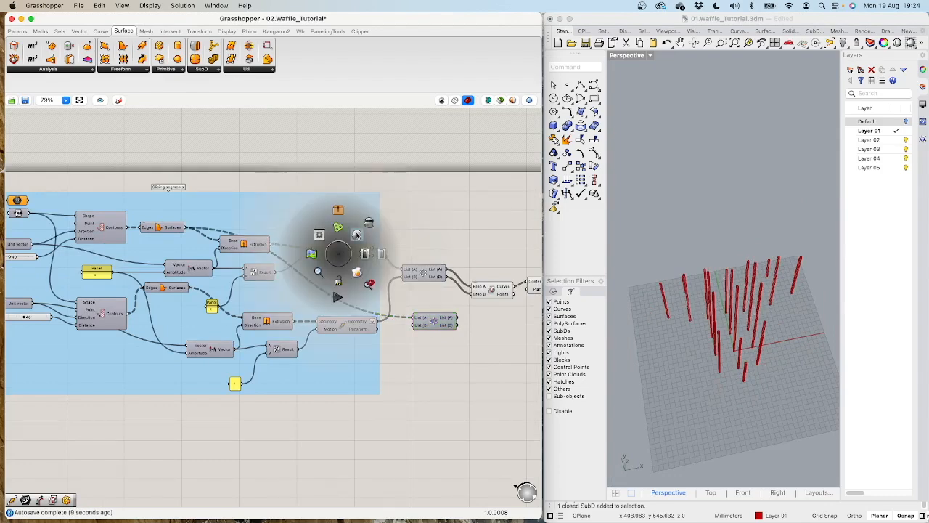
{"action": "left_click", "coordinate": [356, 234]}
{"action": "left_click", "coordinate": [346, 329]}
{"action": "key", "text": "space"}
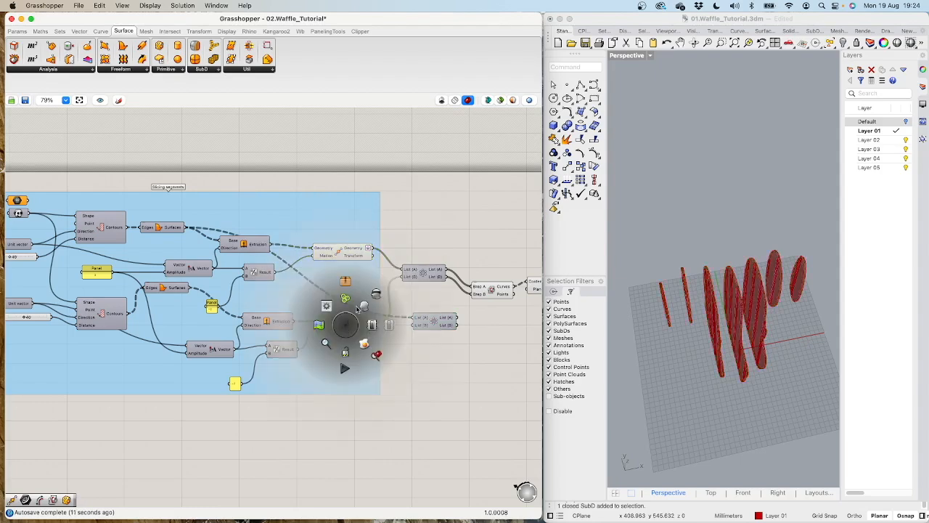
{"action": "left_click", "coordinate": [363, 307]}
{"action": "right_click_drag", "start_coordinate": [447, 356], "coordinate": [287, 354]}
{"action": "left_click", "coordinate": [366, 269]}
{"action": "left_click", "coordinate": [387, 284]}
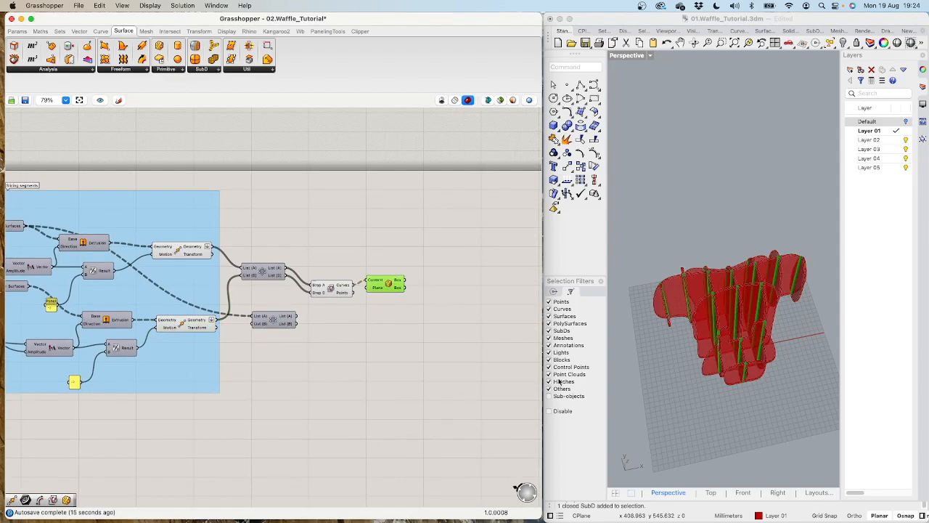
{"action": "right_click_drag", "start_coordinate": [751, 352], "coordinate": [749, 185]}
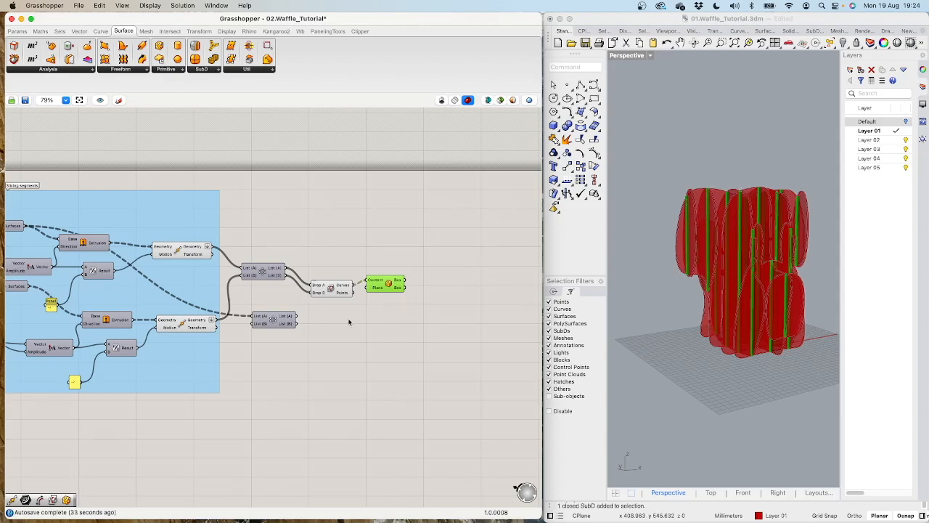
Step: Shift the second Cross Reference component slightly and flatten its List (A) input
{"action": "left_click_drag", "start_coordinate": [264, 318], "coordinate": [282, 318]}
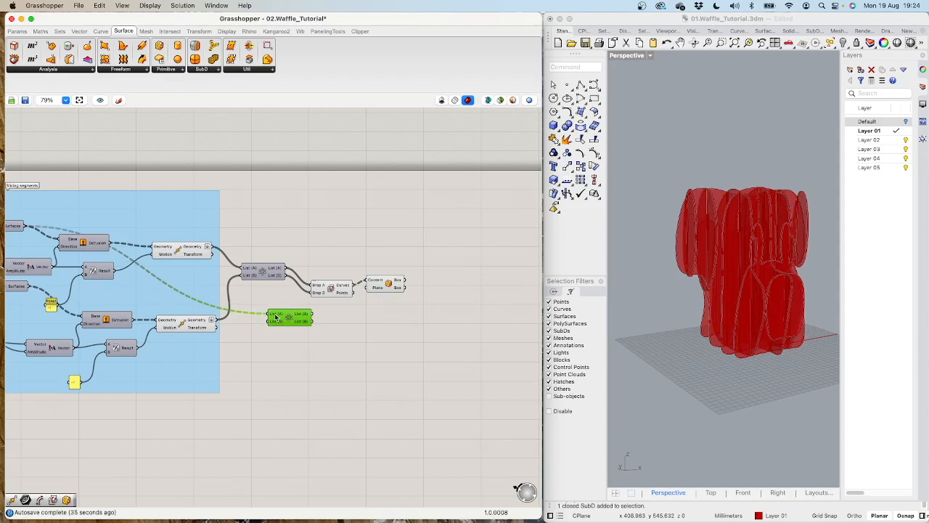
{"action": "right_click", "coordinate": [275, 317]}
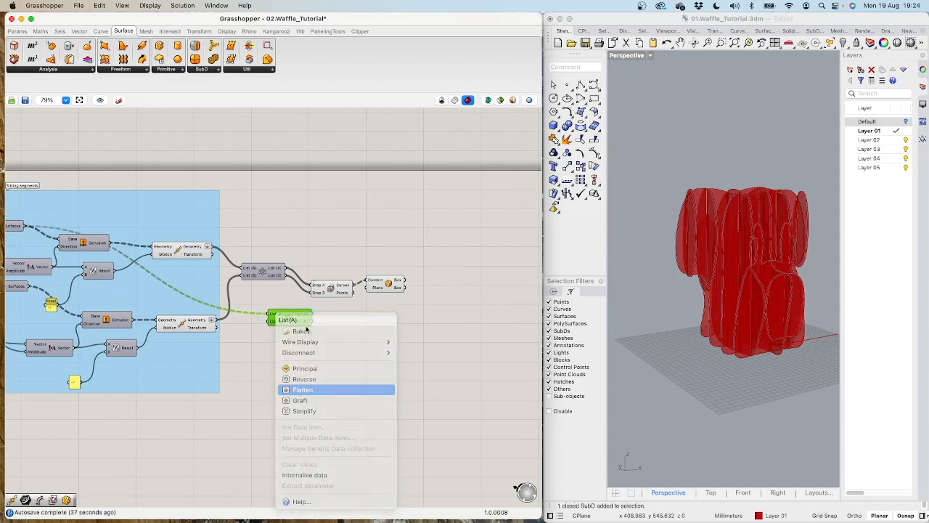
{"action": "left_click", "coordinate": [303, 389]}
{"action": "left_click", "coordinate": [348, 408]}
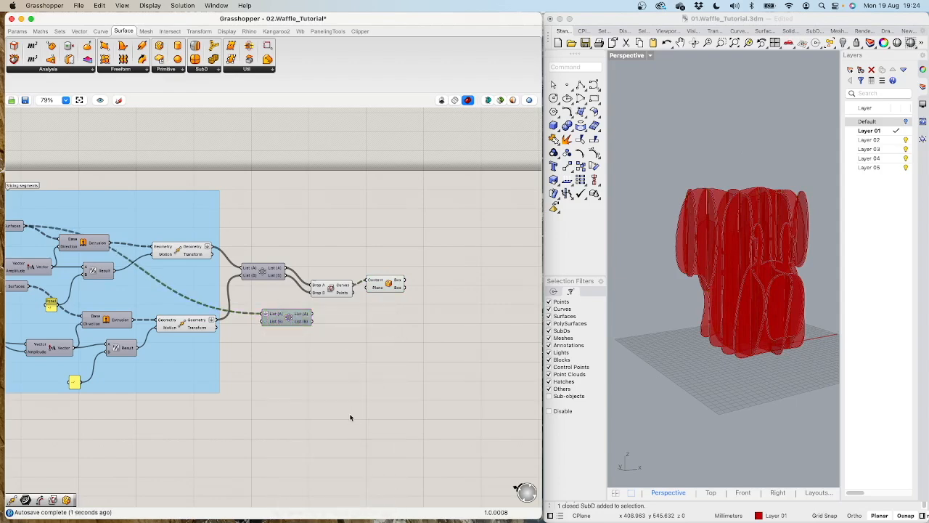
Step: Connect the lower (Y) Boundary Surfaces output to the second Cross Reference's List (B), flatten that input and reposition the component
{"action": "scroll", "coordinate": [279, 375], "scroll_direction": "down", "scroll_amount": 3}
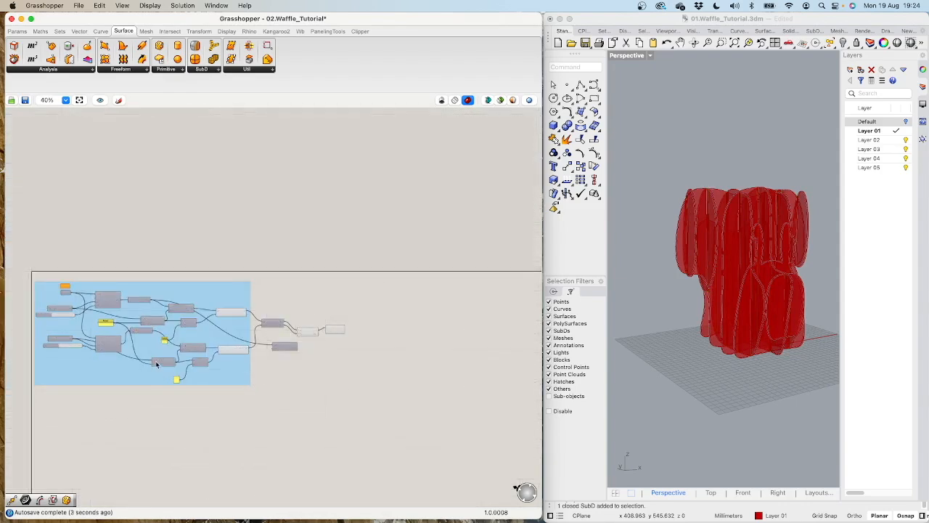
{"action": "scroll", "coordinate": [153, 352], "scroll_direction": "up", "scroll_amount": 4}
{"action": "left_click_drag", "start_coordinate": [150, 297], "coordinate": [448, 342]}
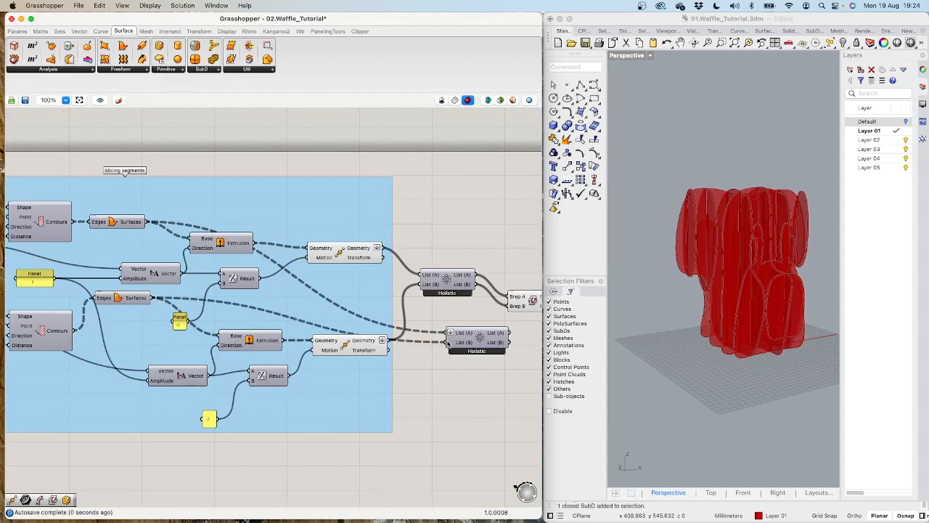
{"action": "right_click", "coordinate": [450, 342]}
{"action": "left_click", "coordinate": [476, 229]}
{"action": "left_click_drag", "start_coordinate": [482, 343], "coordinate": [465, 355]}
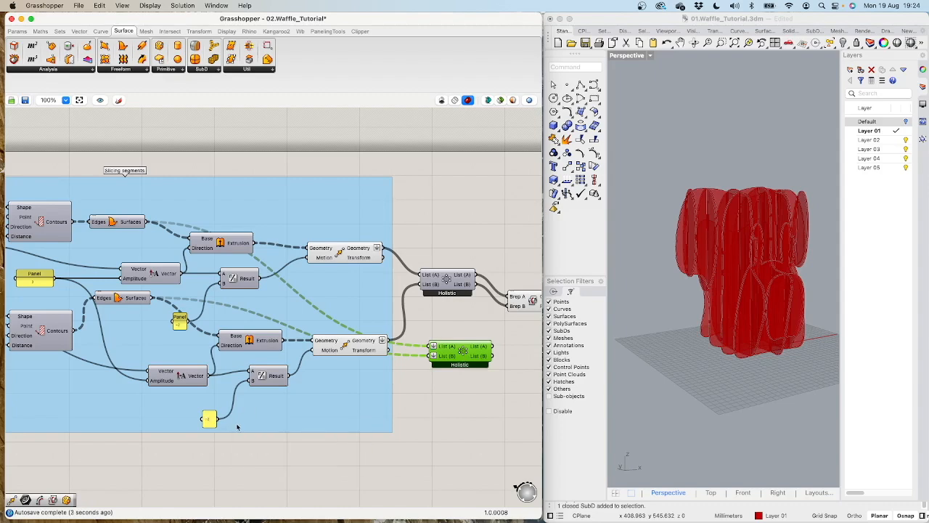
Step: Add a second Brep | Brep intersection component beside the second Cross Reference, below the first Brep | Brep
{"action": "scroll", "coordinate": [458, 321], "scroll_direction": "right", "scroll_amount": 10}
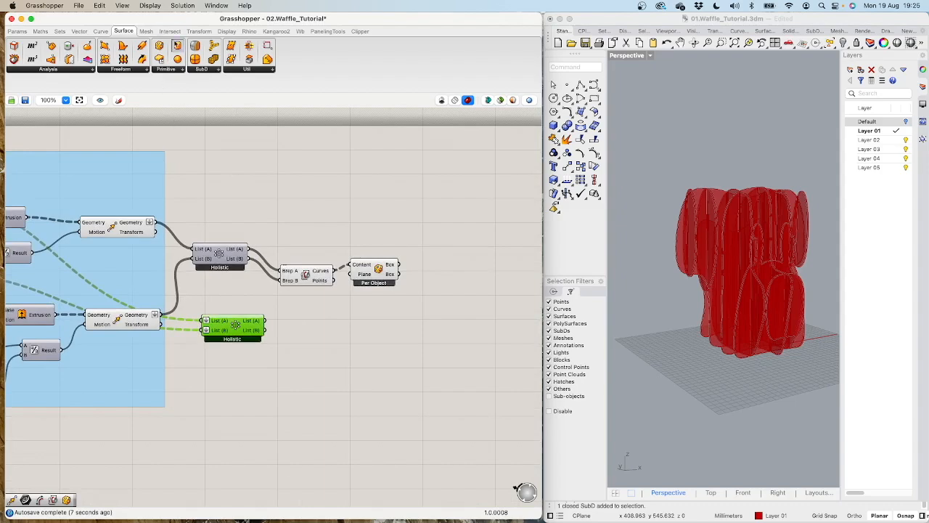
{"action": "left_click", "coordinate": [173, 32]}
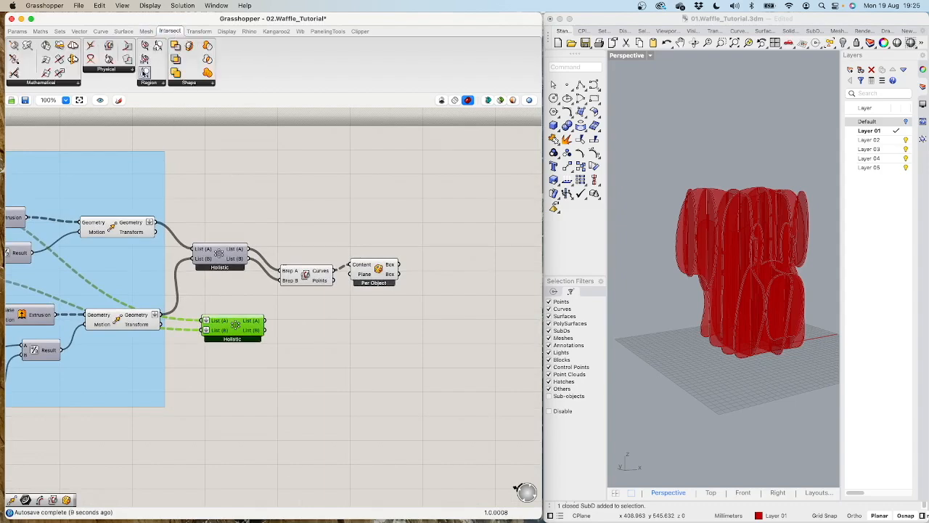
{"action": "left_click", "coordinate": [131, 69]}
{"action": "left_click", "coordinate": [139, 130]}
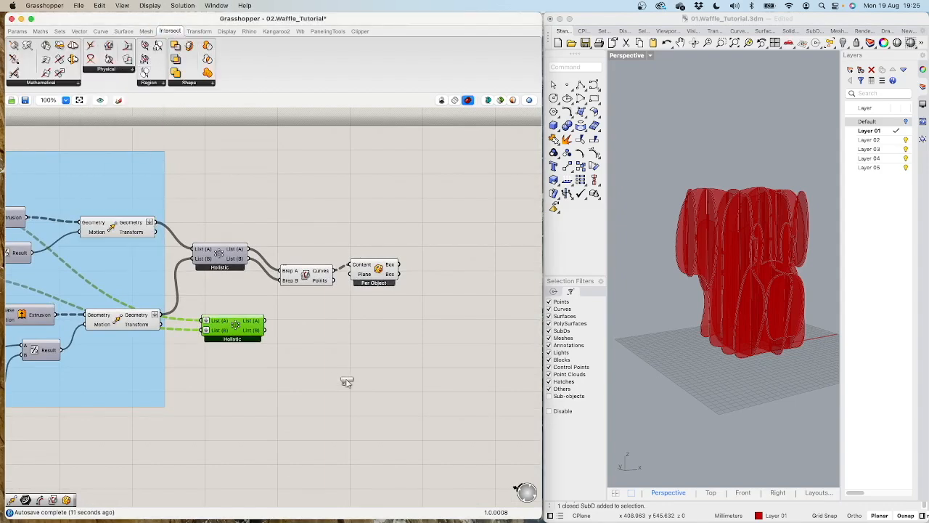
{"action": "left_click", "coordinate": [306, 346]}
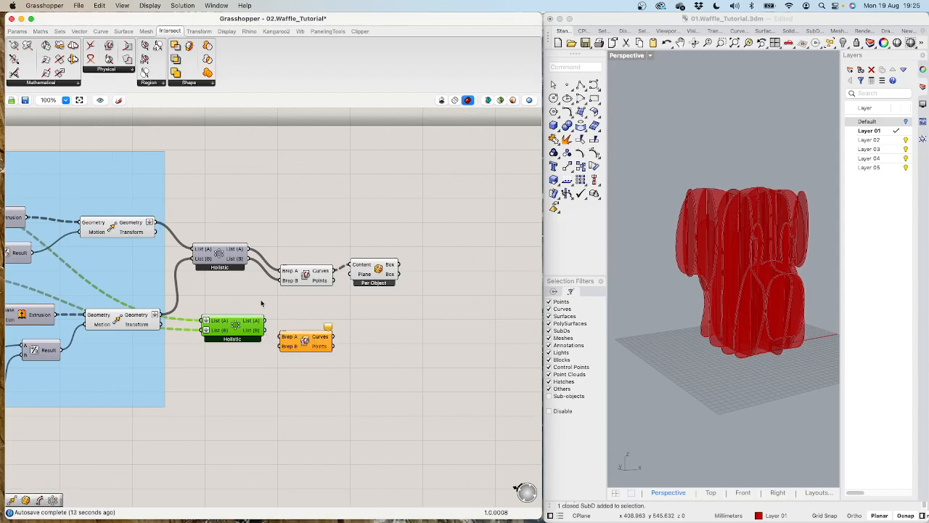
Step: Connect the second Cross Reference's List (A) and List (B) outputs to the new component's Brep A and Brep B inputs
{"action": "left_click_drag", "start_coordinate": [265, 321], "coordinate": [310, 332]}
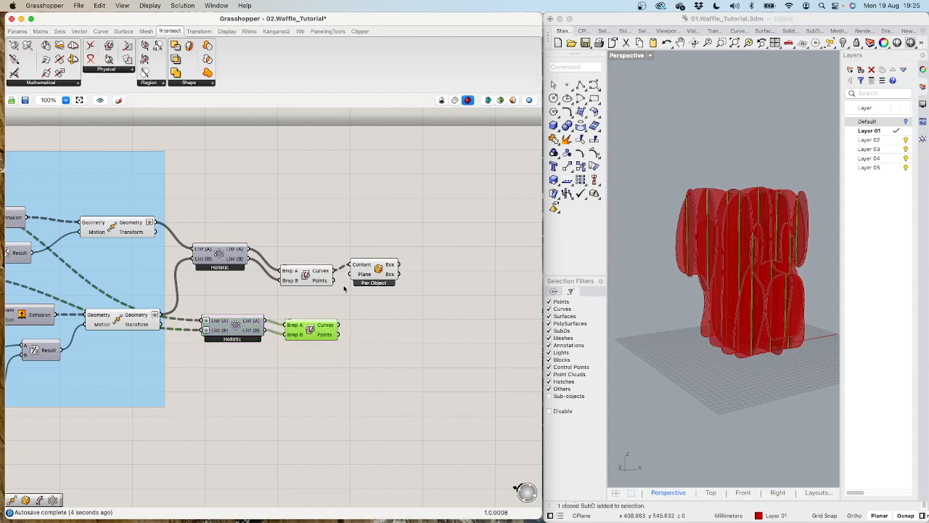
{"action": "mouse_move", "coordinate": [737, 240]}
{"action": "right_mouse_down"}
{"action": "mouse_move", "coordinate": [706, 324]}
{"action": "mouse_move", "coordinate": [723, 290]}
{"action": "mouse_move", "coordinate": [720, 233]}
{"action": "right_mouse_up"}
{"action": "scroll", "coordinate": [724, 310], "scroll_direction": "up", "scroll_amount": 8}
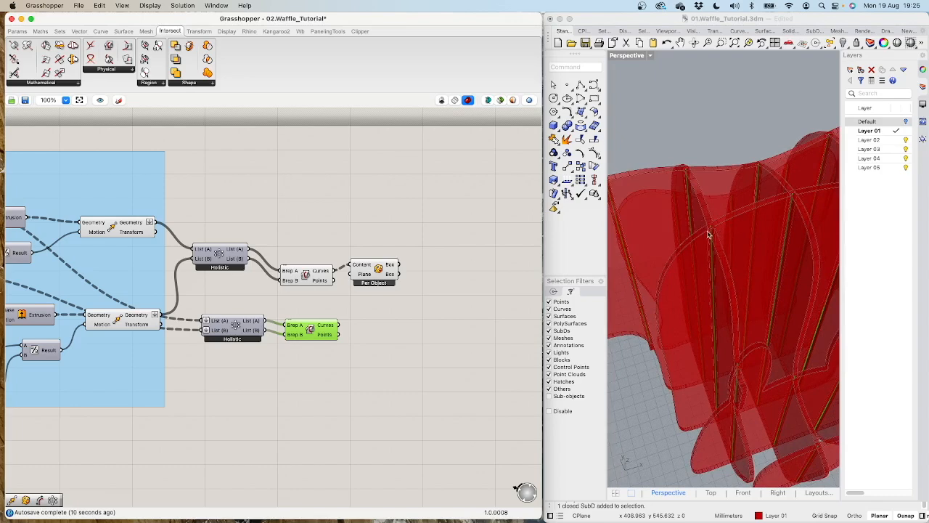
Step: Add a curve Length component beyond the second Brep | Brep
{"action": "double_click", "coordinate": [375, 327]}
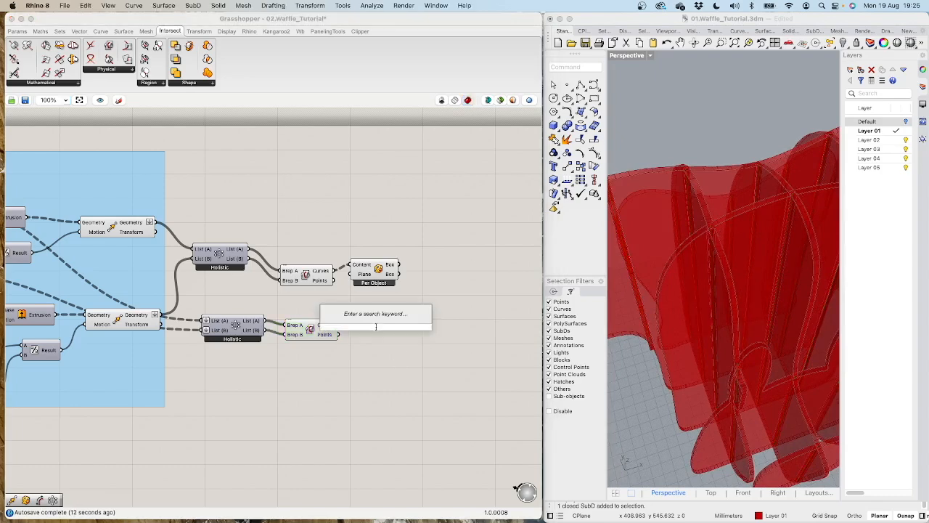
{"action": "type", "text": "lenght"}
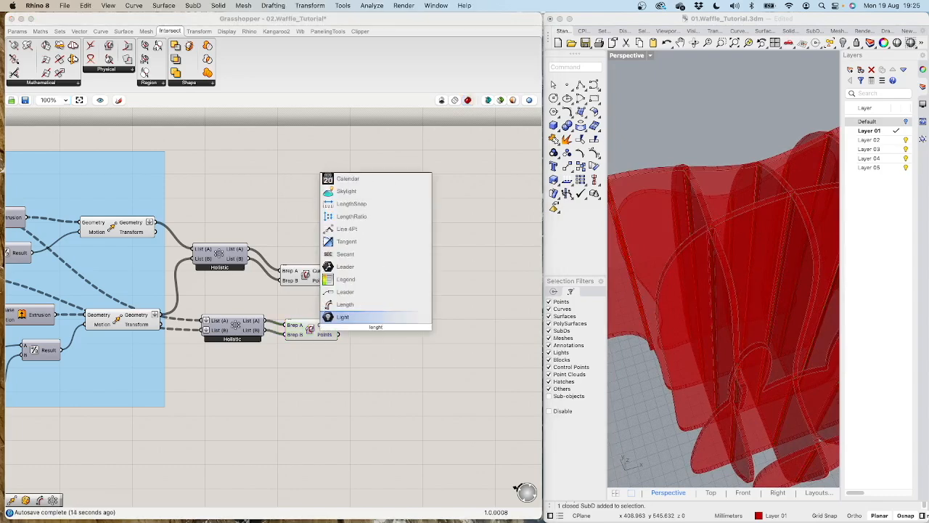
{"action": "key", "text": "Up"}
{"action": "key", "text": "Return"}
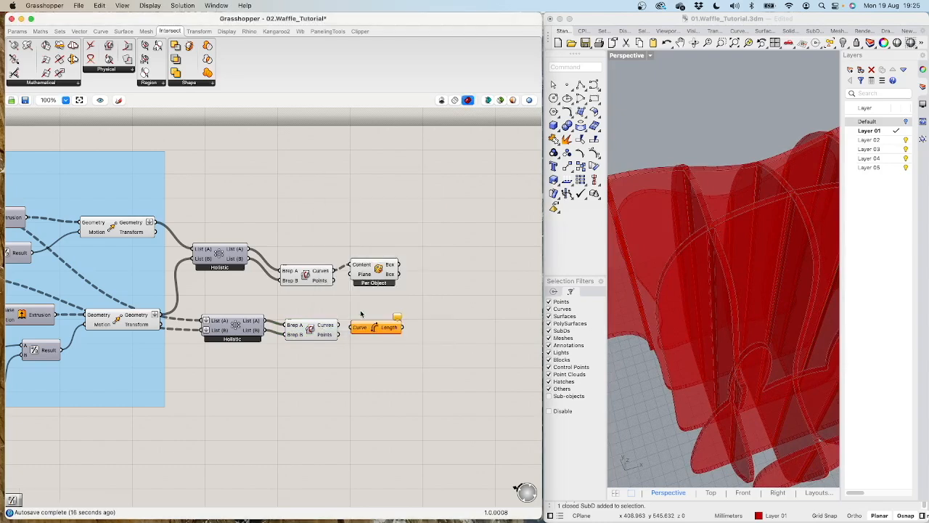
{"action": "left_click", "coordinate": [101, 31]}
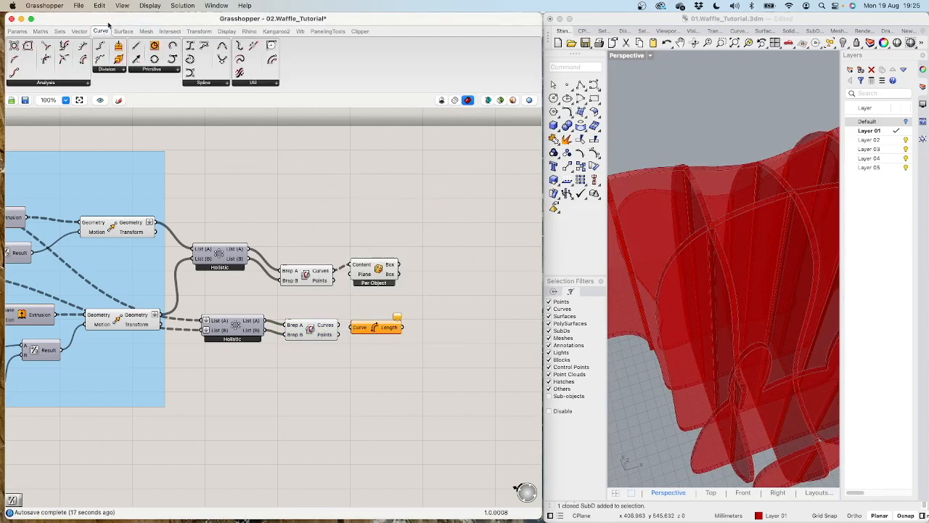
{"action": "left_click", "coordinate": [252, 83]}
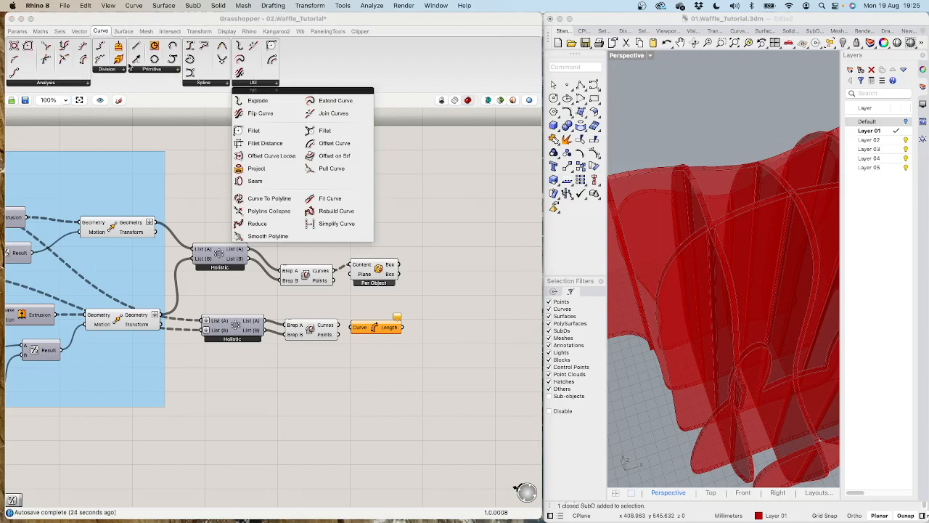
{"action": "left_click", "coordinate": [56, 82]}
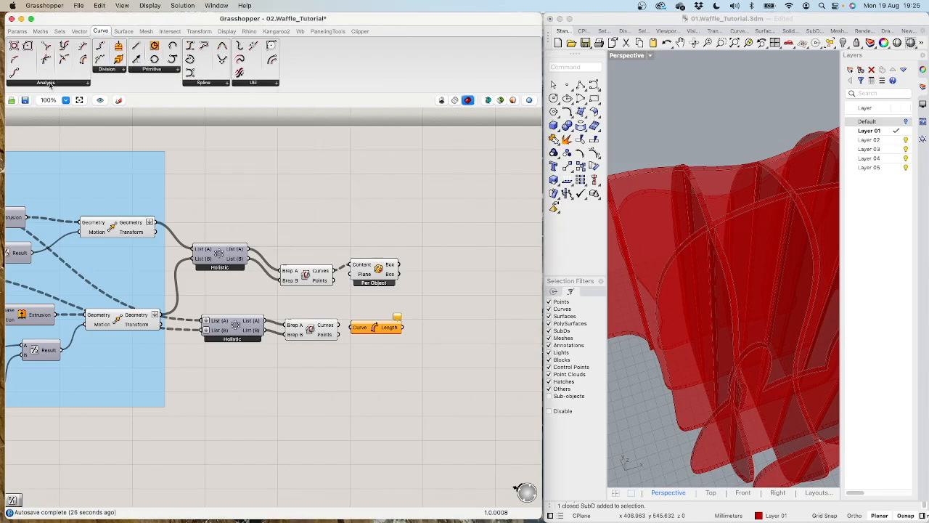
{"action": "left_click", "coordinate": [50, 83]}
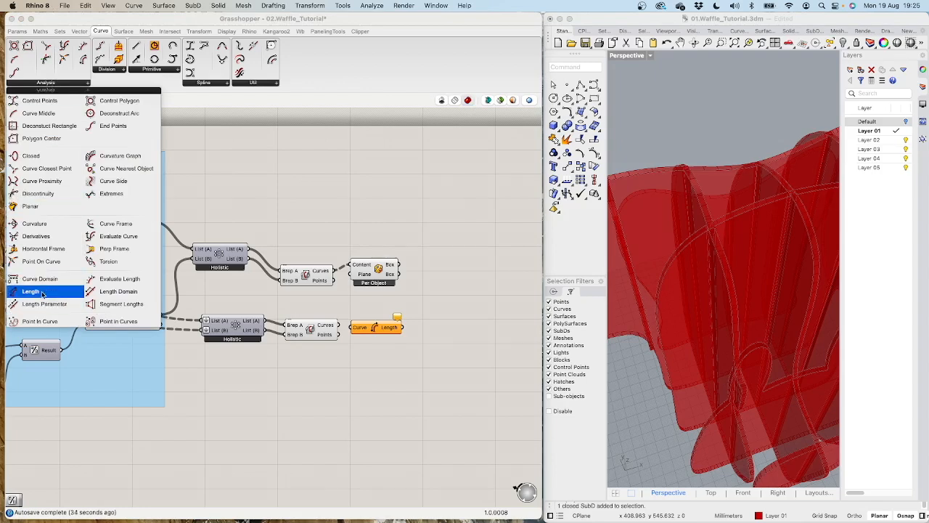
Step: Reposition the Length component and connect the second Brep | Brep's Curves output to its Curve input
{"action": "left_click_drag", "start_coordinate": [362, 332], "coordinate": [374, 330]}
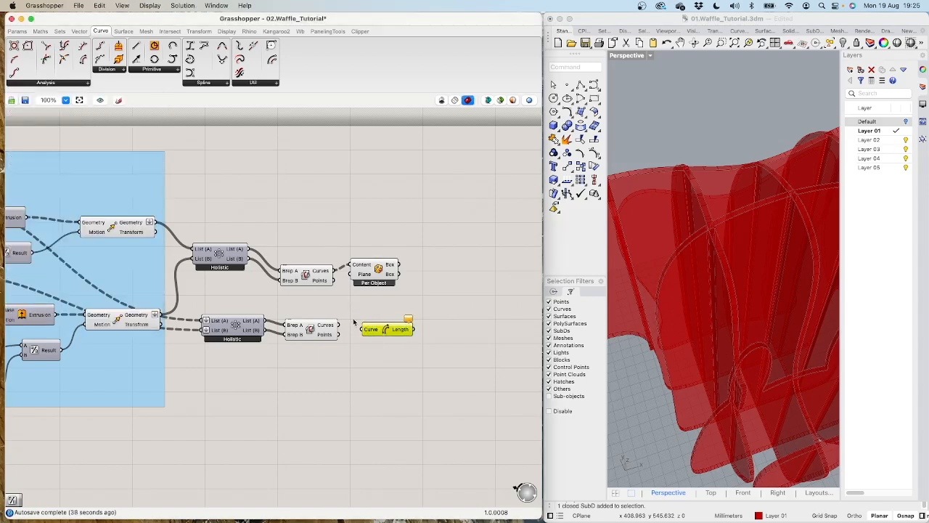
{"action": "left_click_drag", "start_coordinate": [338, 324], "coordinate": [362, 332]}
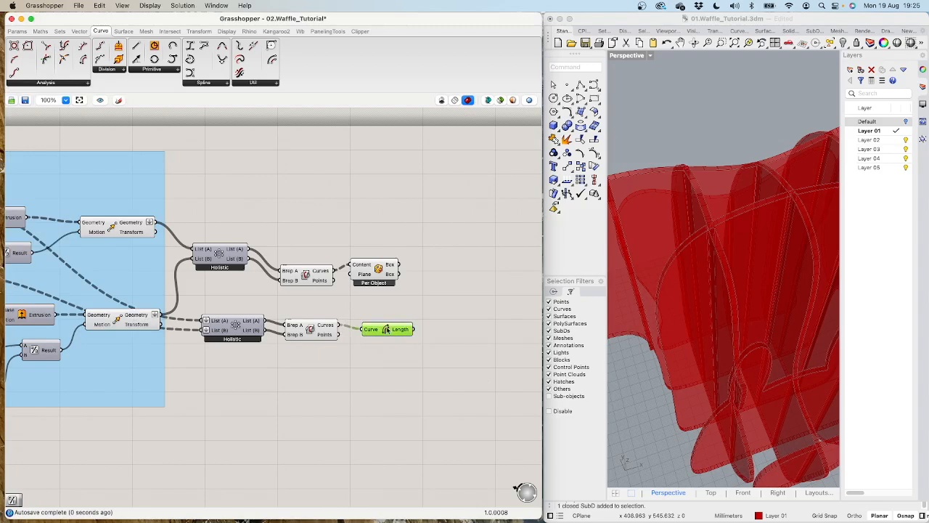
{"action": "scroll", "coordinate": [398, 353], "scroll_direction": "up", "scroll_amount": 1}
{"action": "scroll", "coordinate": [398, 348], "scroll_direction": "down", "scroll_amount": 1}
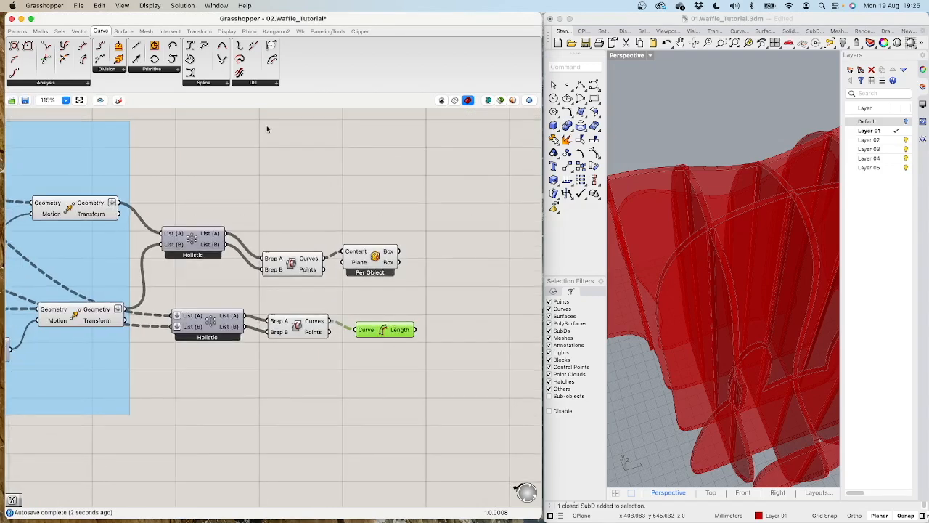
{"action": "left_click", "coordinate": [435, 347]}
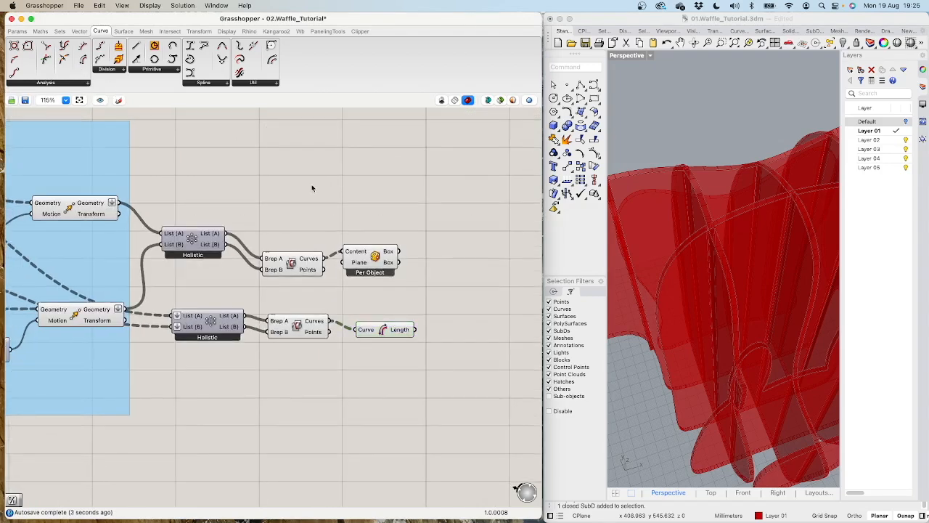
Step: Add a Panel below the Length component and feed it the Length output
{"action": "double_click", "coordinate": [436, 353]}
{"action": "type", "text": "p"}
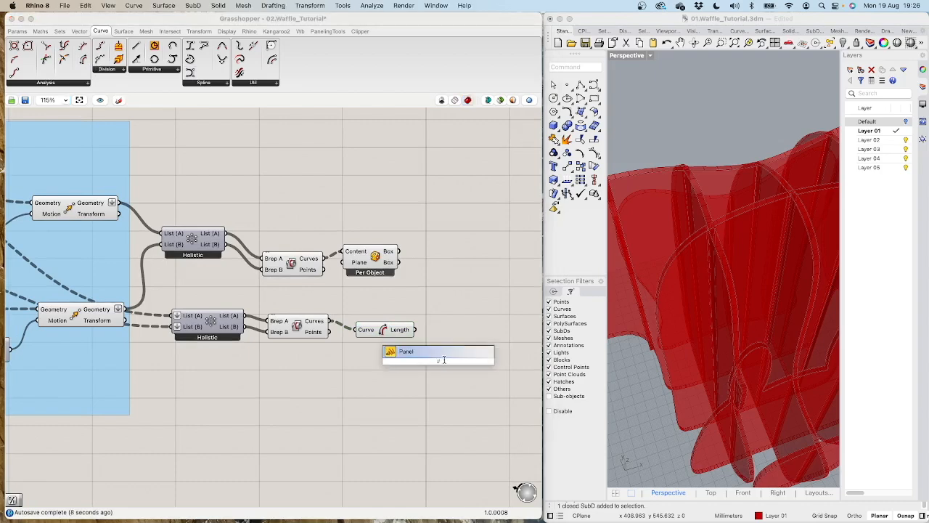
{"action": "key", "text": "Return"}
{"action": "mouse_move", "coordinate": [416, 330]}
{"action": "left_mouse_down"}
{"action": "mouse_move", "coordinate": [400, 357]}
{"action": "mouse_move", "coordinate": [467, 338]}
{"action": "left_mouse_up"}
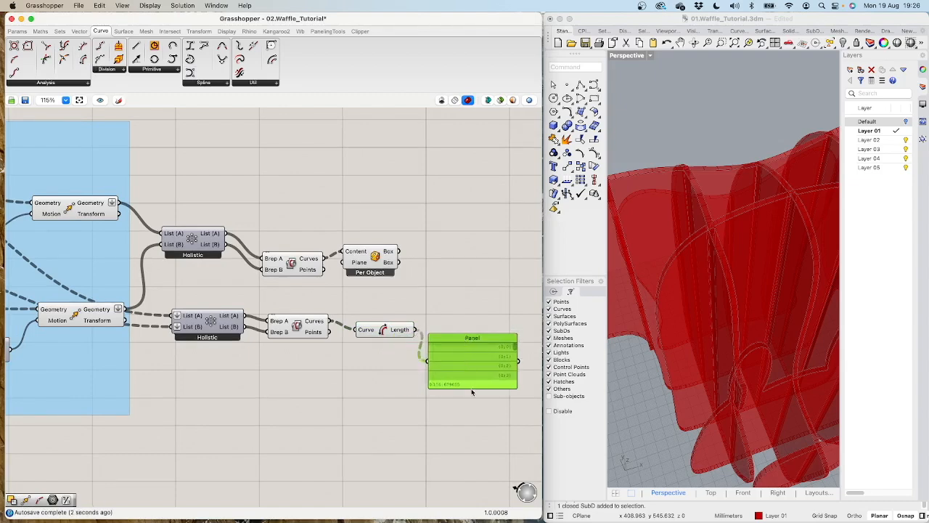
Step: Lengthen the Panel to list more curve lengths and place it lower on the canvas, clear of the Length component
{"action": "left_click_drag", "start_coordinate": [471, 386], "coordinate": [471, 482]}
{"action": "scroll", "coordinate": [460, 410], "scroll_direction": "down", "scroll_amount": 2}
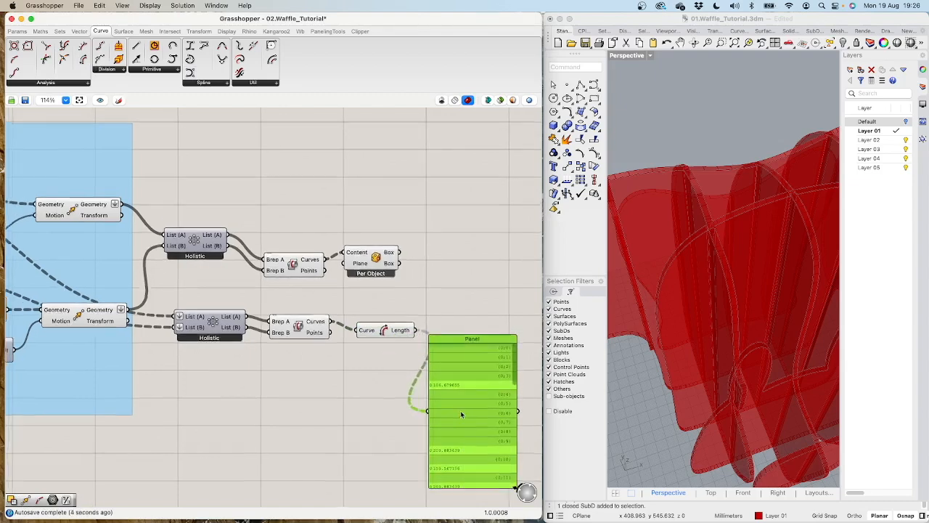
{"action": "scroll", "coordinate": [460, 410], "scroll_direction": "up", "scroll_amount": 4}
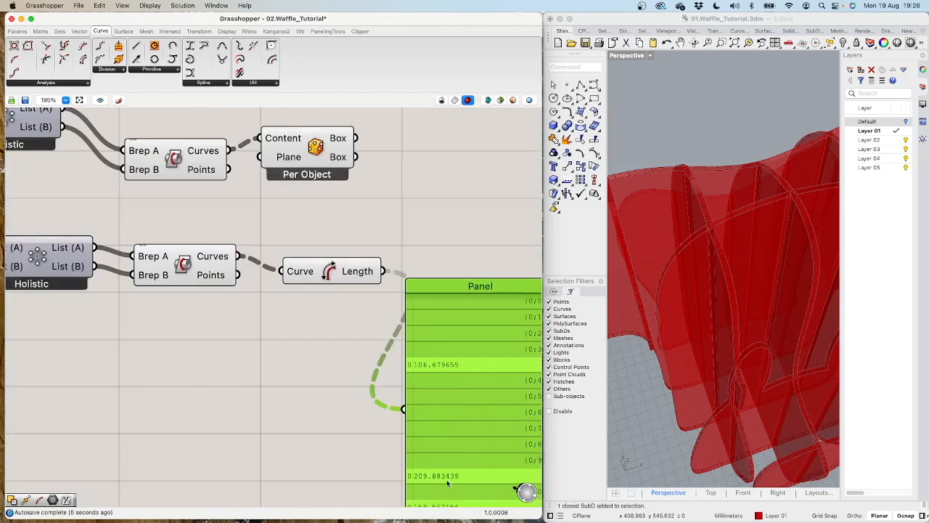
{"action": "scroll", "coordinate": [445, 479], "scroll_direction": "up", "scroll_amount": 2}
{"action": "scroll", "coordinate": [446, 478], "scroll_direction": "down", "scroll_amount": 3}
{"action": "left_click_drag", "start_coordinate": [437, 322], "coordinate": [437, 361]}
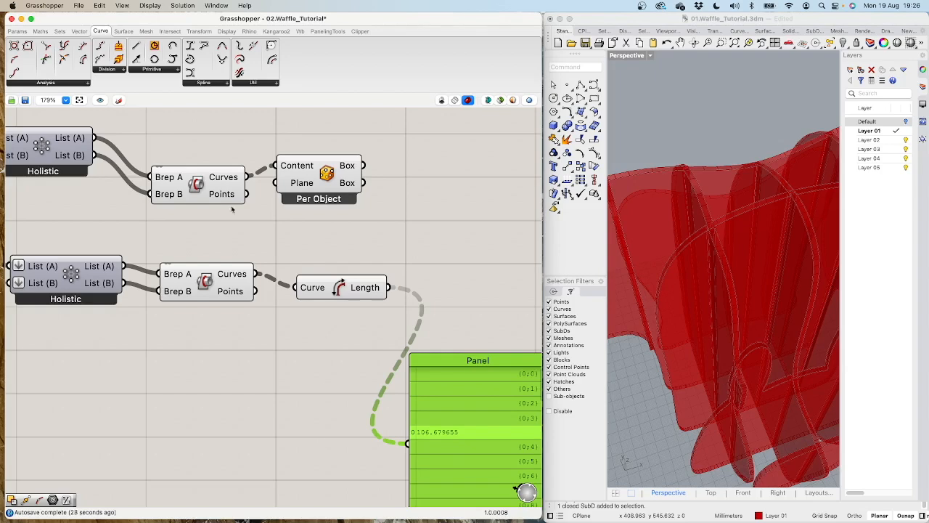
{"action": "left_click_drag", "start_coordinate": [483, 372], "coordinate": [483, 370]}
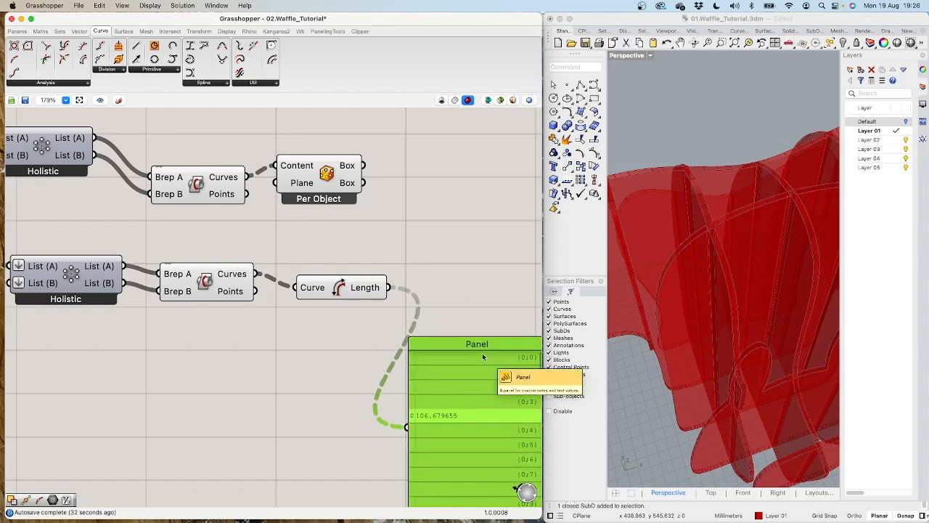
Step: Delete the Panel listing the curve lengths and add a Unit Z component beyond the Length component
{"action": "key", "text": "Delete"}
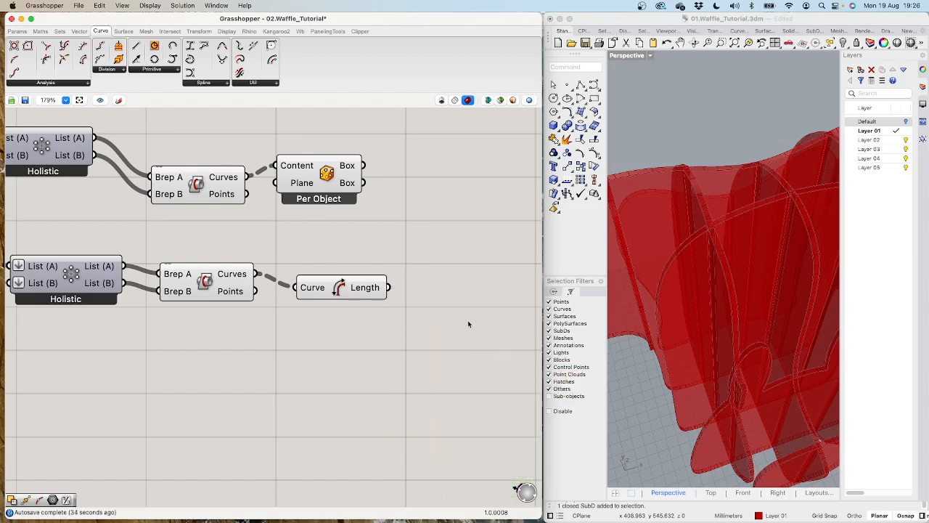
{"action": "double_click", "coordinate": [446, 307]}
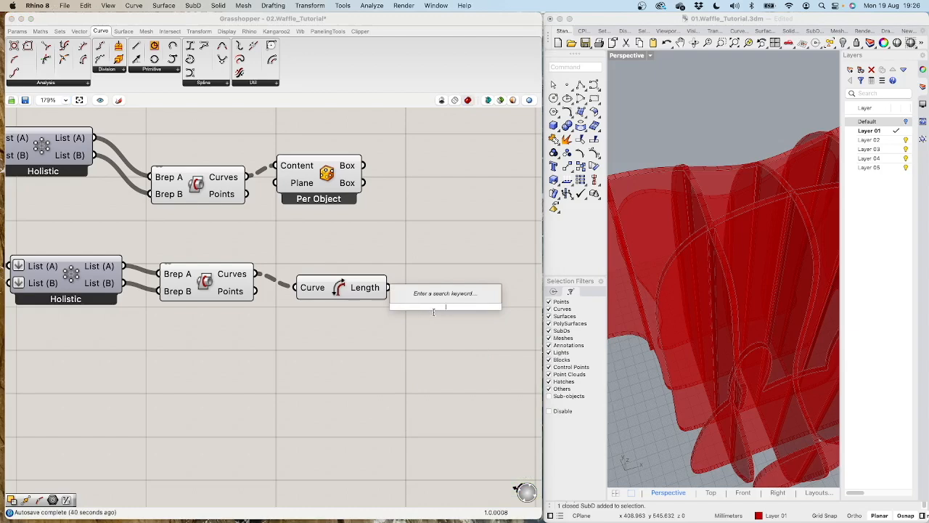
{"action": "type", "text": "z"}
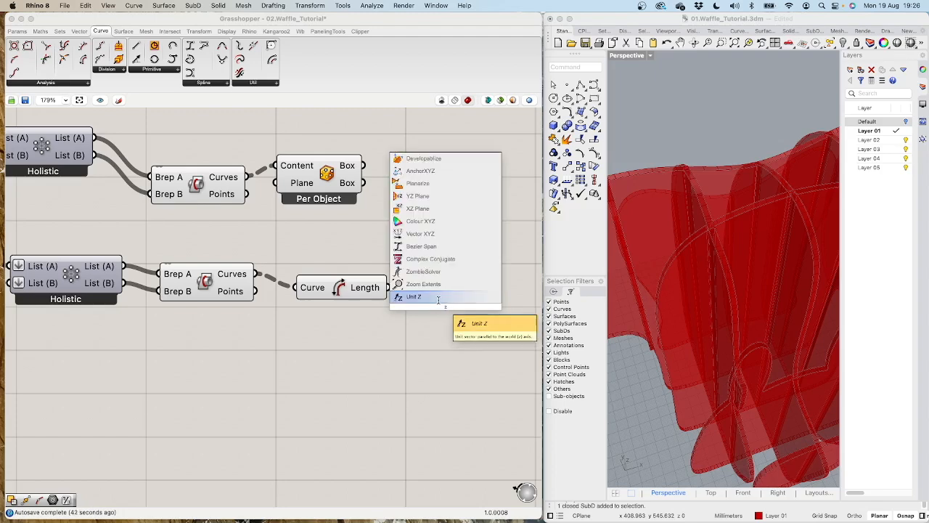
{"action": "left_click", "coordinate": [437, 298]}
{"action": "left_click_drag", "start_coordinate": [462, 318], "coordinate": [486, 310]}
{"action": "scroll", "coordinate": [424, 366], "scroll_direction": "up", "scroll_amount": 2}
{"action": "scroll", "coordinate": [423, 380], "scroll_direction": "down", "scroll_amount": 2}
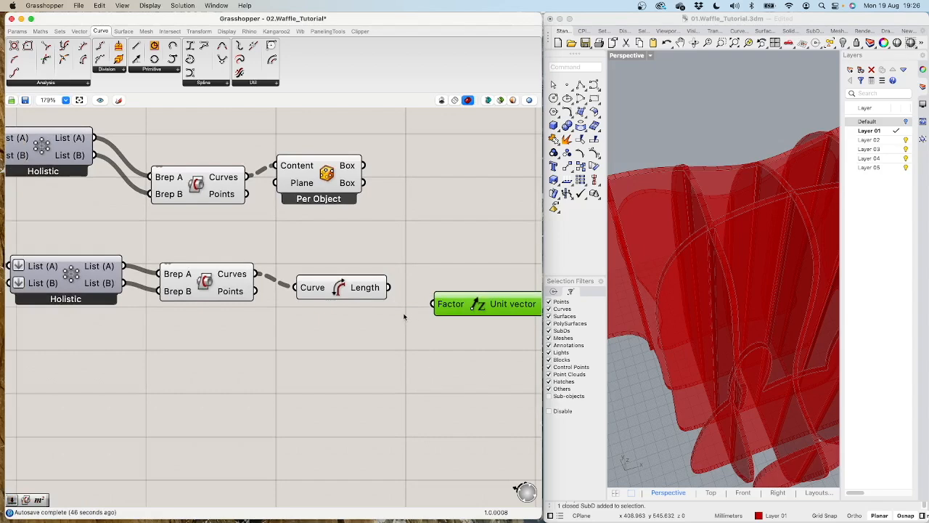
Step: Add a Division component below the Length component, ahead of Unit Z
{"action": "double_click", "coordinate": [401, 342]}
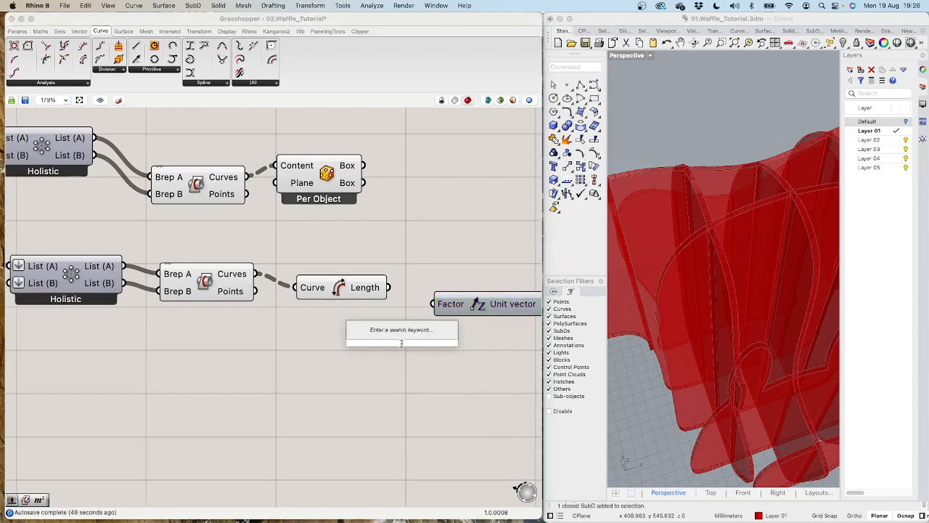
{"action": "type", "text": "di"}
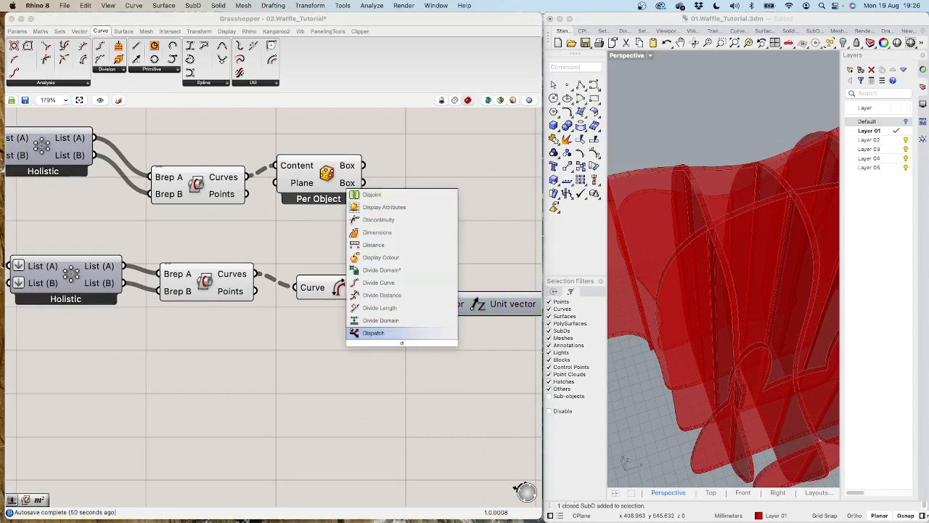
{"action": "type", "text": "vis"}
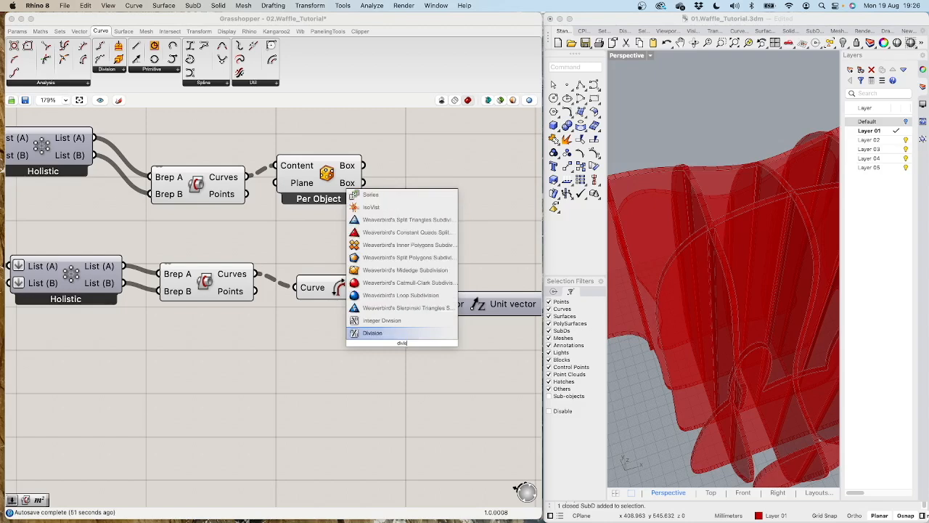
{"action": "left_click", "coordinate": [396, 334]}
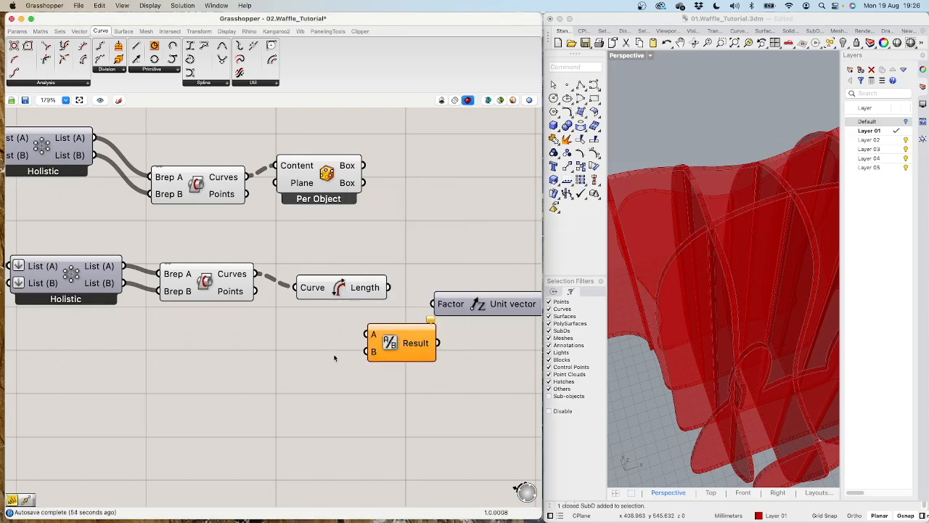
Step: Add a Panel containing the value 2 and place it ahead of the Division component
{"action": "double_click", "coordinate": [335, 355]}
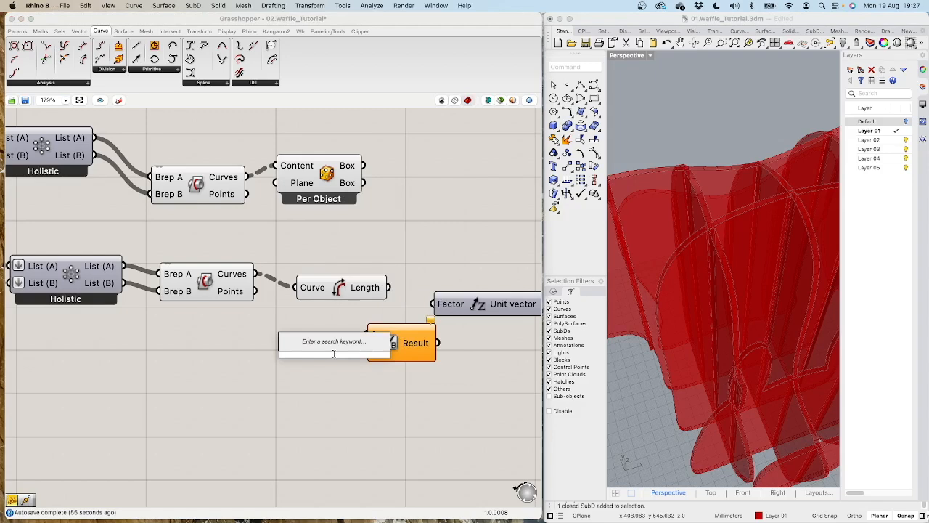
{"action": "type", "text": "pa"}
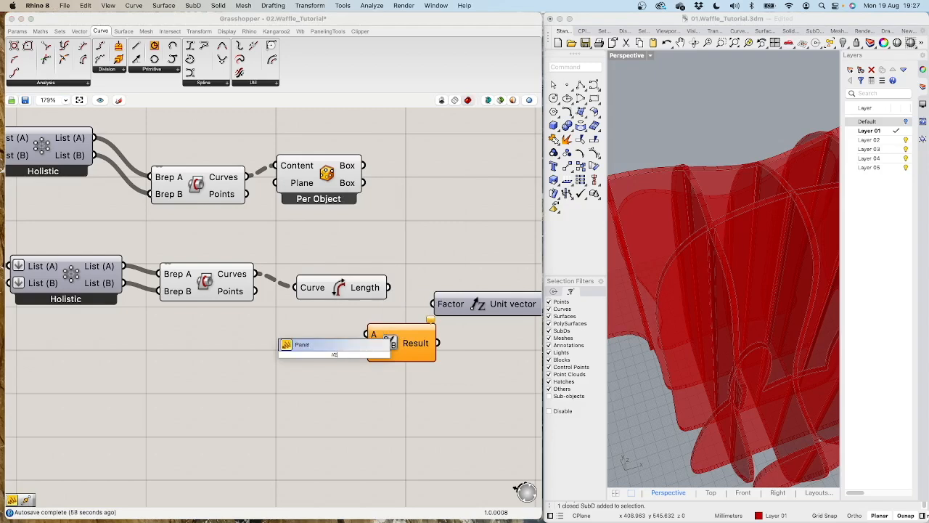
{"action": "key", "text": "Return"}
{"action": "left_click_drag", "start_coordinate": [327, 362], "coordinate": [279, 347]}
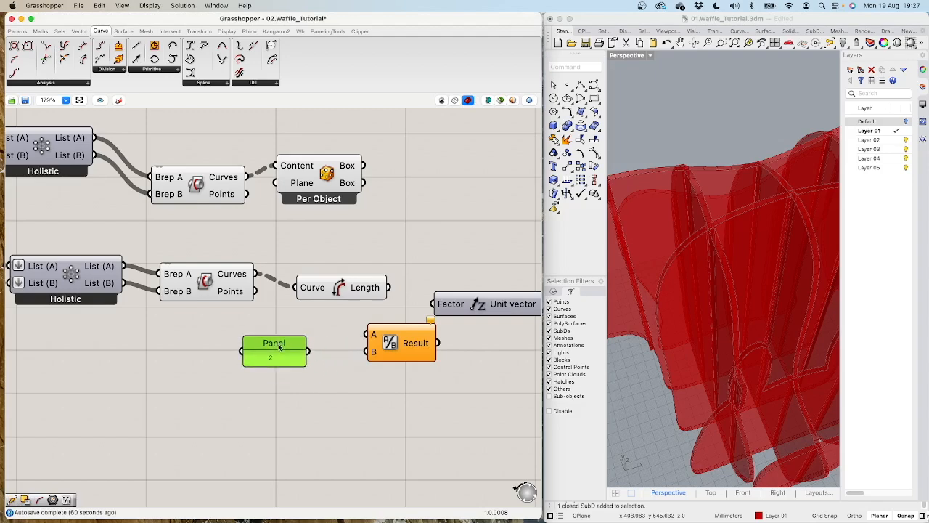
{"action": "left_click", "coordinate": [316, 428]}
{"action": "double_click", "coordinate": [305, 402]}
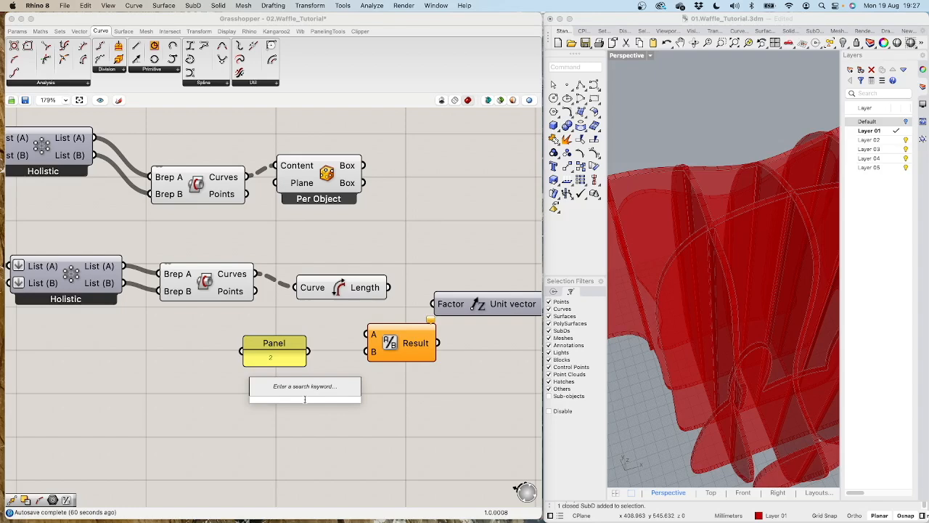
{"action": "type", "text": "p"}
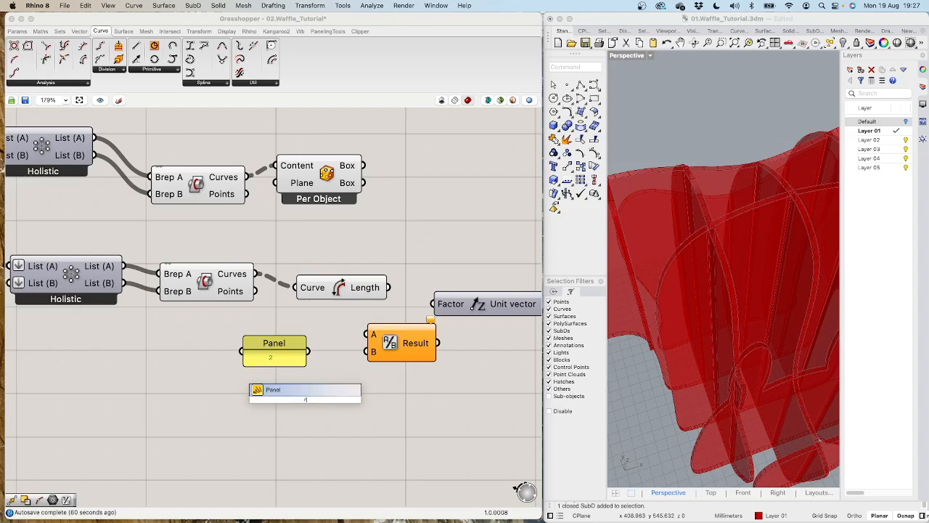
{"action": "left_click", "coordinate": [409, 424]}
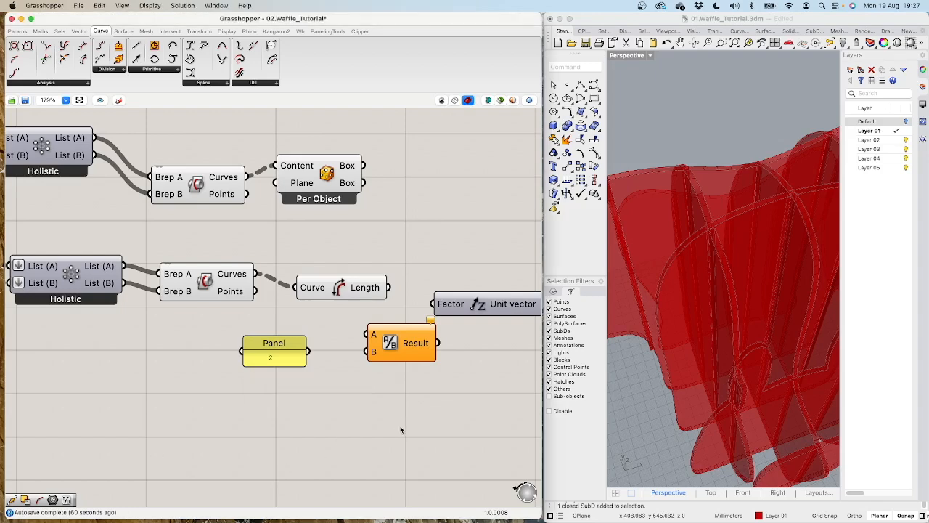
Step: Divide the Length output by the Panel value 2 and feed the Division Result into Unit Z's Factor
{"action": "left_click_drag", "start_coordinate": [309, 353], "coordinate": [370, 352]}
{"action": "left_click_drag", "start_coordinate": [389, 288], "coordinate": [434, 304]}
{"action": "left_click", "coordinate": [462, 308]}
{"action": "scroll", "coordinate": [379, 388], "scroll_direction": "up", "scroll_amount": 1}
{"action": "scroll", "coordinate": [379, 388], "scroll_direction": "down", "scroll_amount": 2}
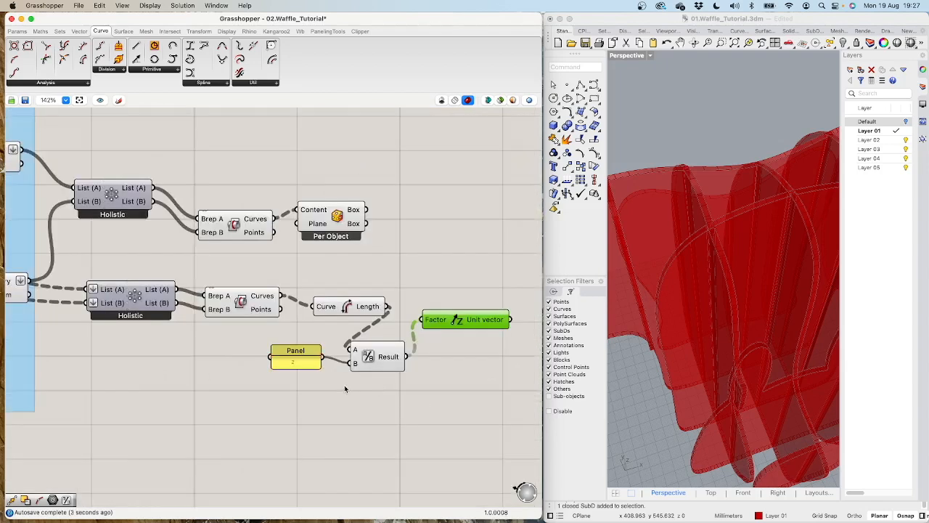
Step: Add a Move component and place it beyond the Bounding Box and Unit Z components
{"action": "right_click_drag", "start_coordinate": [409, 216], "coordinate": [237, 233]}
{"action": "double_click", "coordinate": [308, 257]}
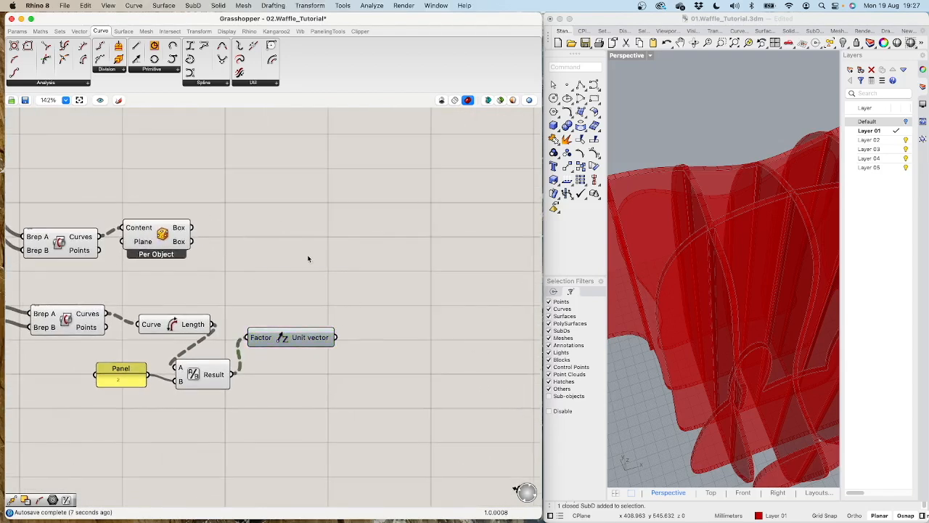
{"action": "type", "text": "move"}
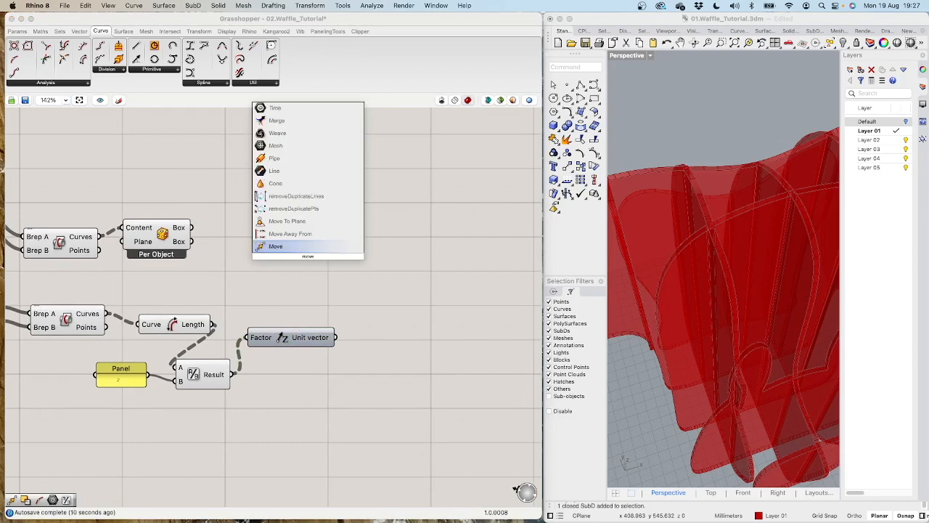
{"action": "key", "text": "Return"}
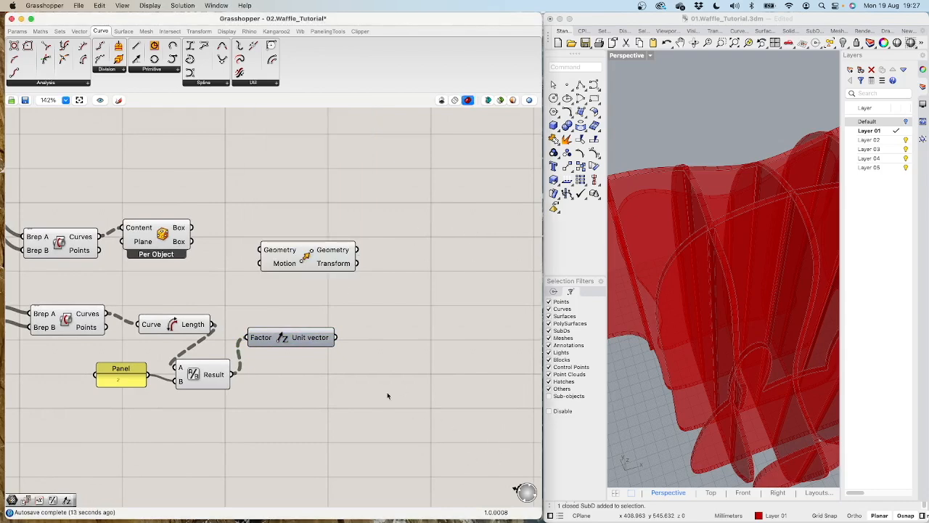
{"action": "left_click_drag", "start_coordinate": [307, 257], "coordinate": [433, 269]}
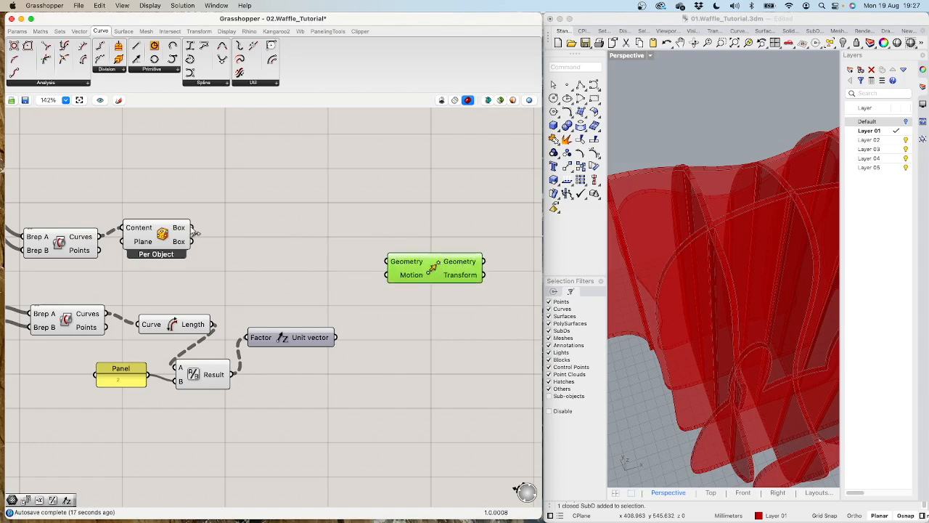
Step: Connect the Bounding Box's first Box output to Move's Geometry and the Unit Z vector to its Motion, and inspect the shifted boxes
{"action": "left_click_drag", "start_coordinate": [190, 228], "coordinate": [387, 262]}
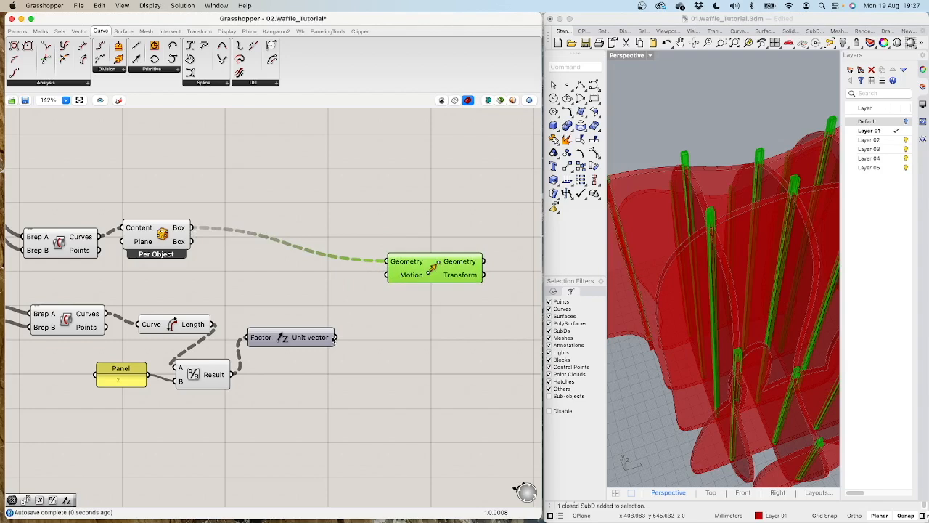
{"action": "left_click_drag", "start_coordinate": [337, 338], "coordinate": [386, 284]}
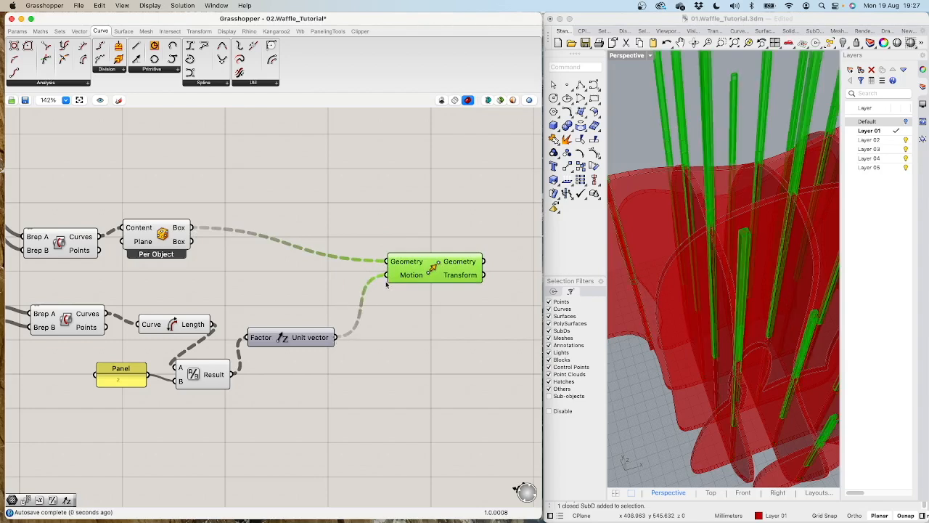
{"action": "scroll", "coordinate": [671, 259], "scroll_direction": "down", "scroll_amount": 5}
{"action": "right_click_drag", "start_coordinate": [688, 256], "coordinate": [619, 257]}
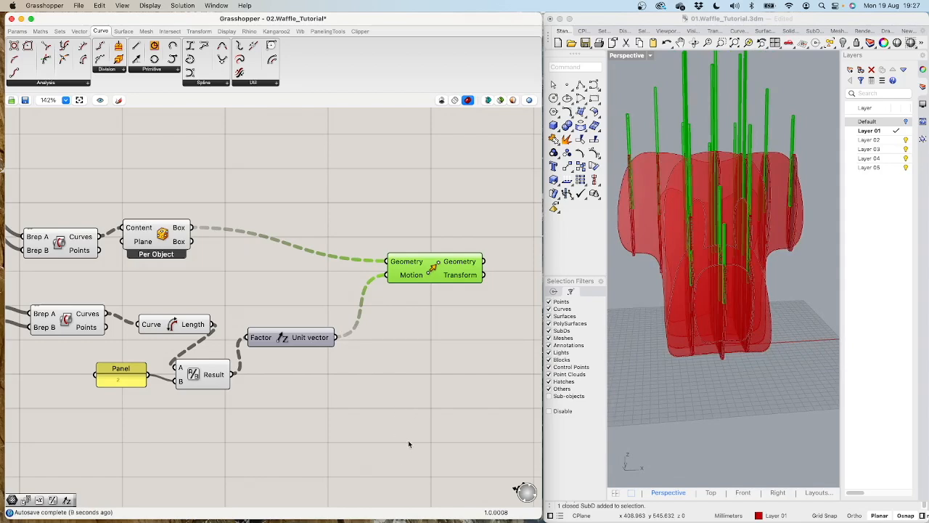
Step: Add a second Move component below the first and connect the Bounding Box's first Box output to its Geometry input
{"action": "right_click_drag", "start_coordinate": [435, 347], "coordinate": [327, 302]}
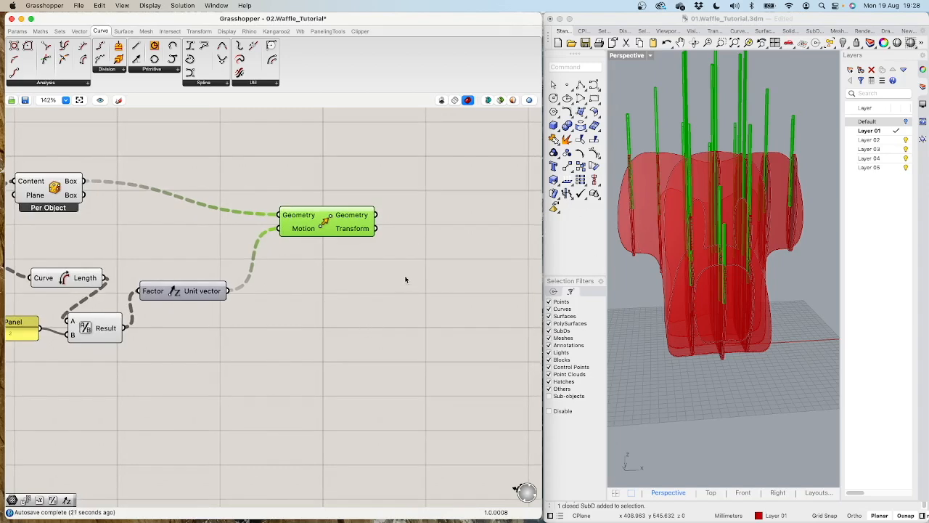
{"action": "scroll", "coordinate": [404, 283], "scroll_direction": "down", "scroll_amount": 1}
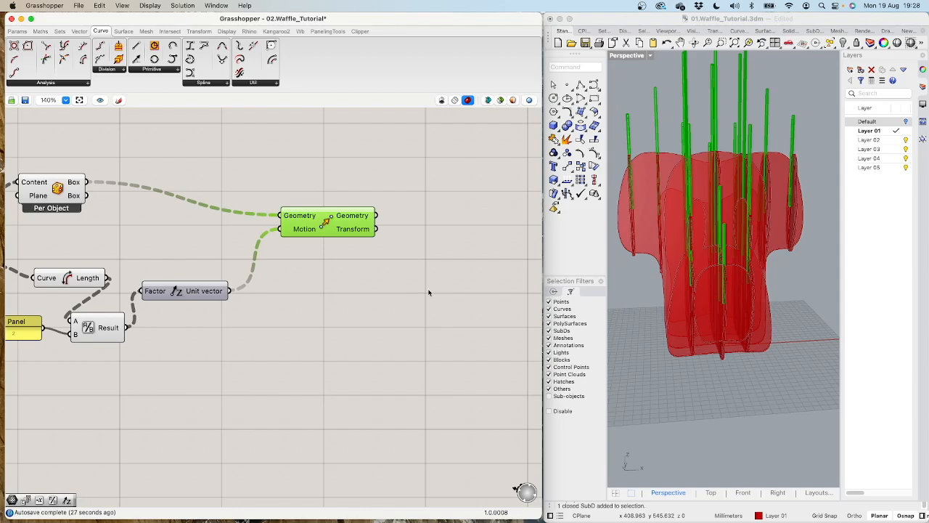
{"action": "double_click", "coordinate": [341, 293]}
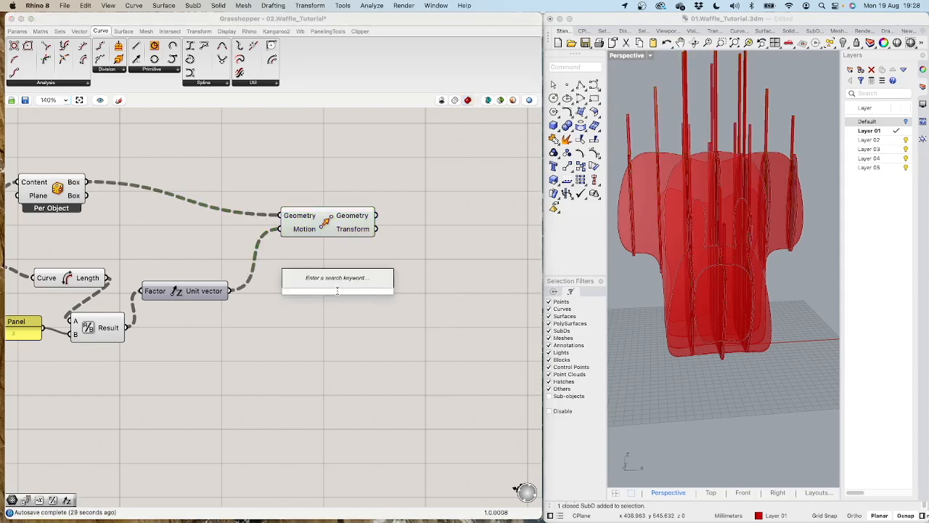
{"action": "type", "text": "mov"}
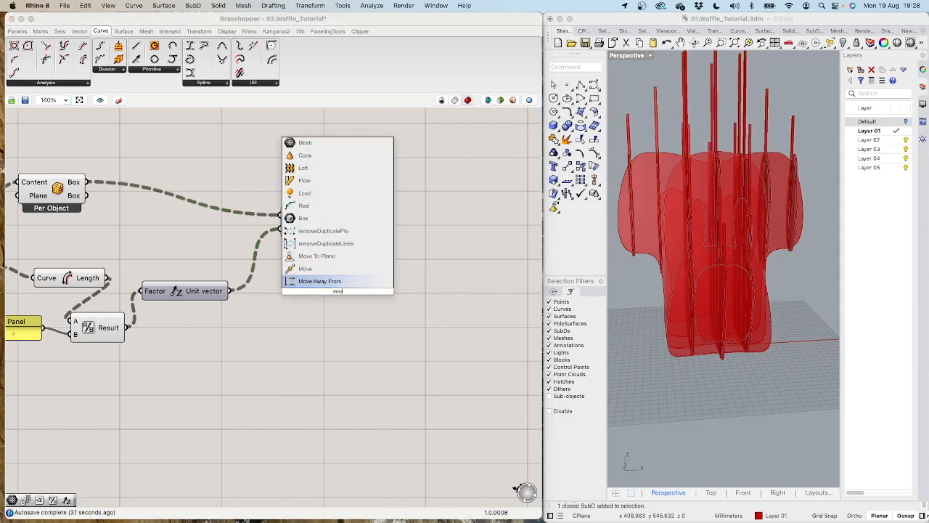
{"action": "key", "text": "Up"}
{"action": "key", "text": "Return"}
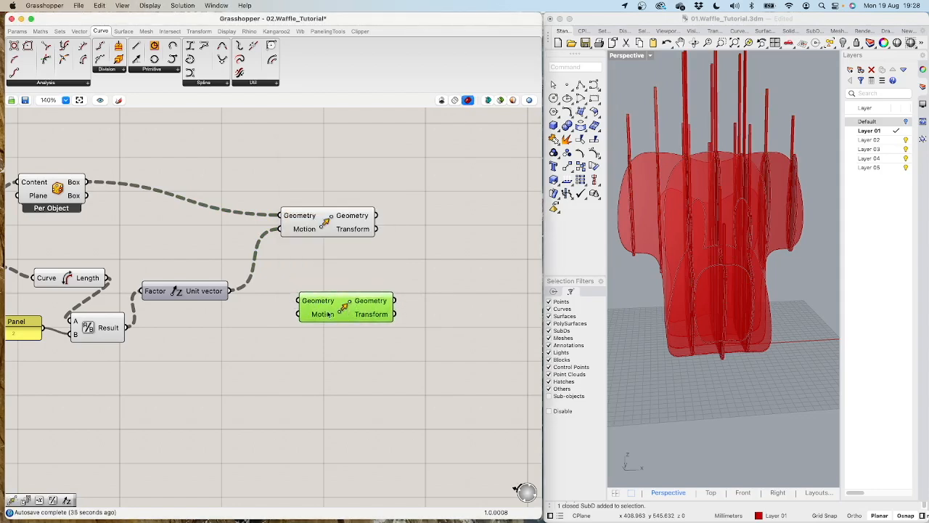
{"action": "left_click_drag", "start_coordinate": [86, 183], "coordinate": [360, 304]}
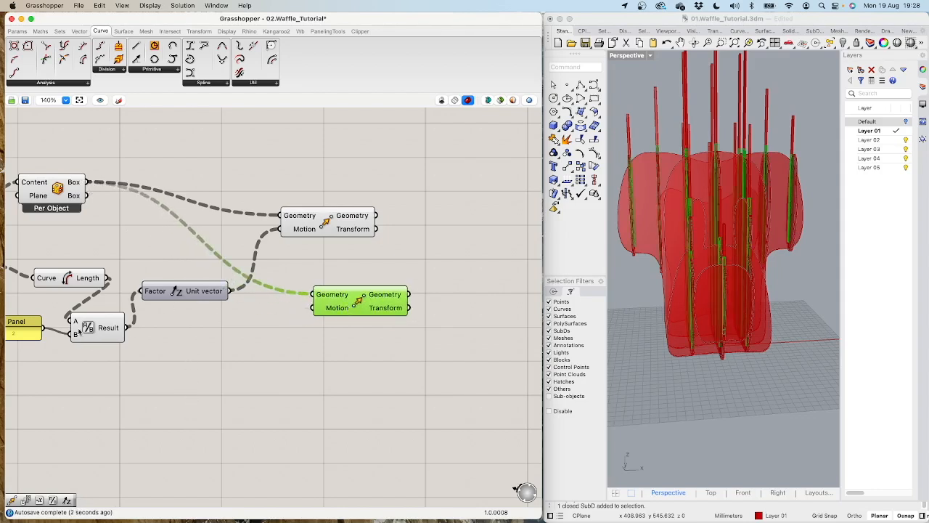
{"action": "double_click", "coordinate": [250, 345]}
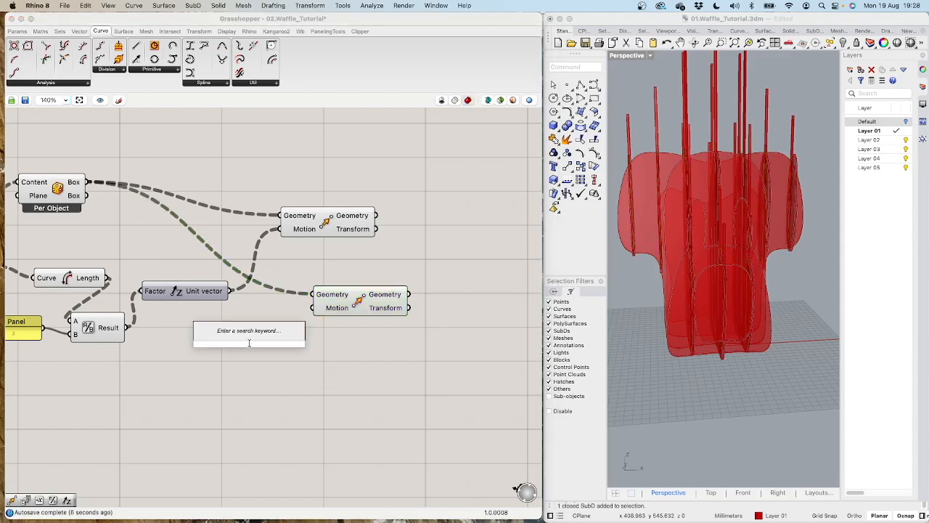
{"action": "type", "text": "-"}
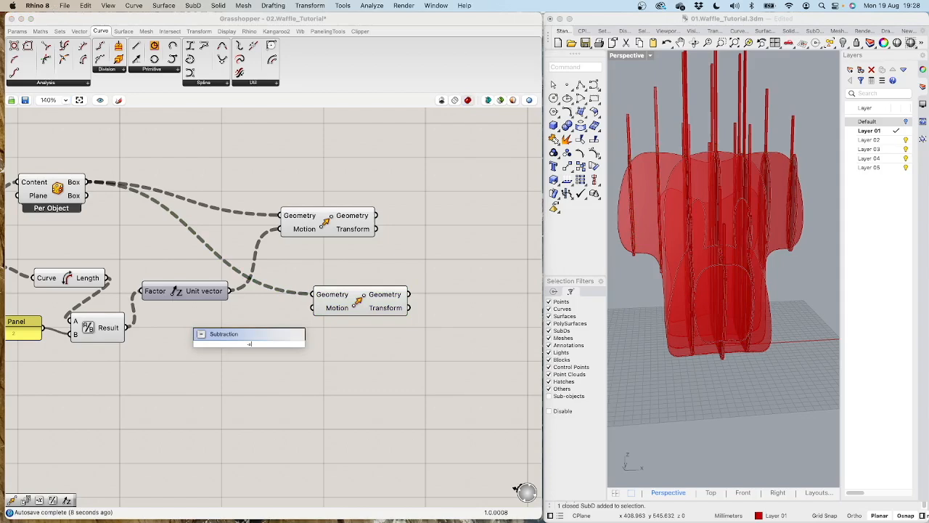
{"action": "key", "text": "Escape"}
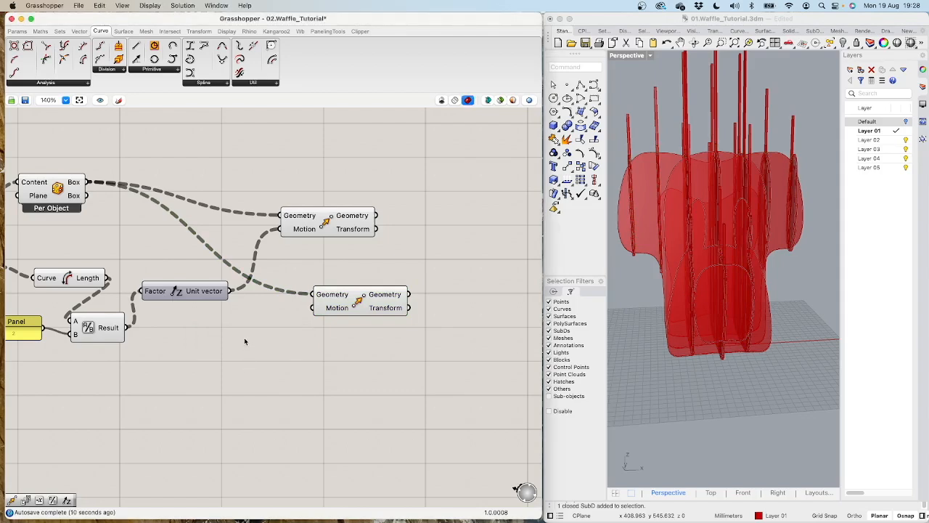
Step: Add a Negative component between the Unit Z vector and the second Move's Motion input, and shift the first Move into line above the second
{"action": "double_click", "coordinate": [244, 338]}
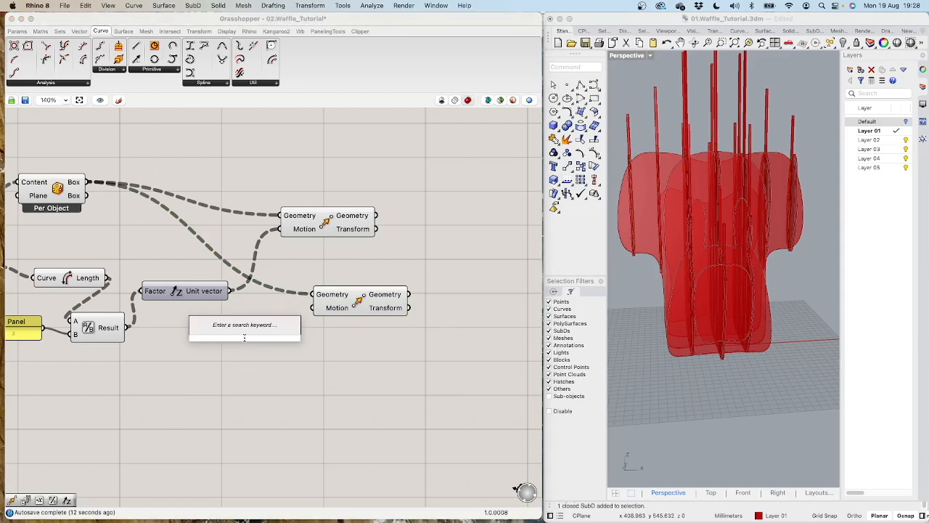
{"action": "type", "text": "neg"}
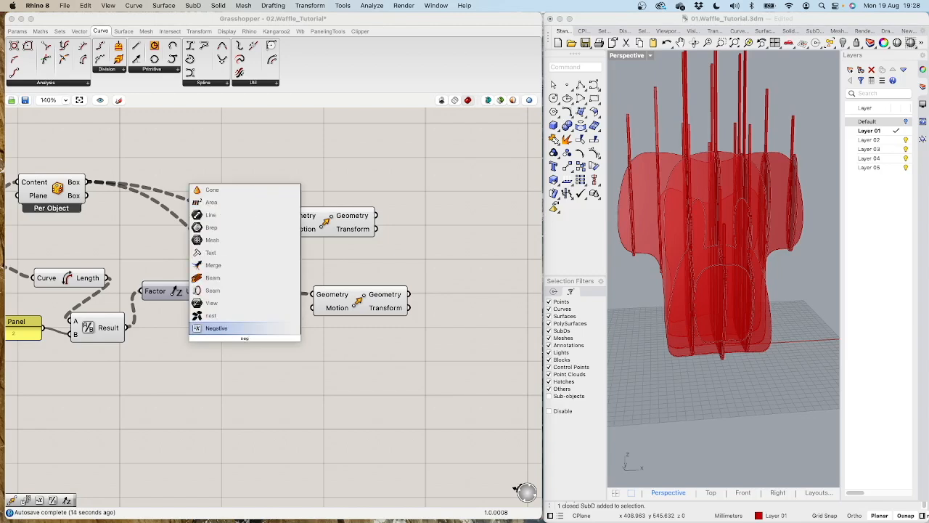
{"action": "key", "text": "Return"}
{"action": "left_click_drag", "start_coordinate": [232, 291], "coordinate": [210, 337]}
{"action": "left_click_drag", "start_coordinate": [279, 338], "coordinate": [313, 307]}
{"action": "left_click", "coordinate": [336, 309]}
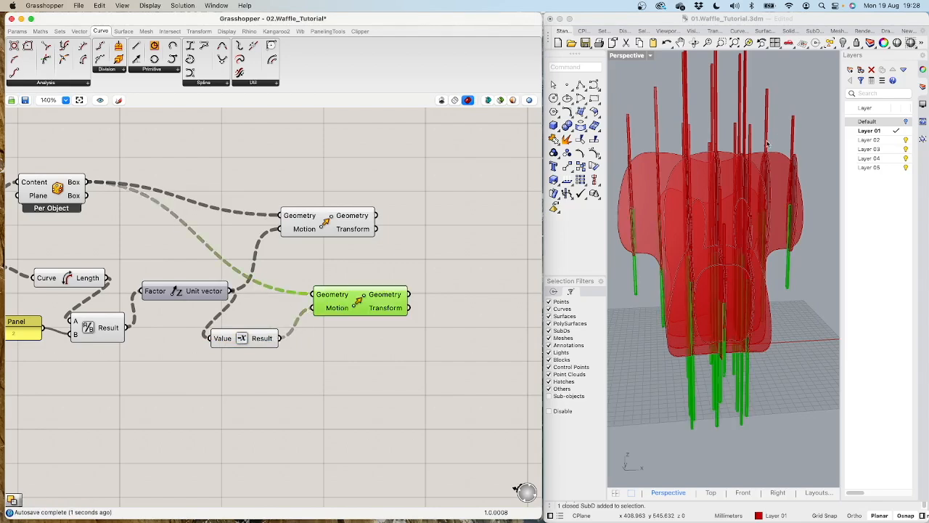
{"action": "left_click_drag", "start_coordinate": [347, 222], "coordinate": [373, 228]}
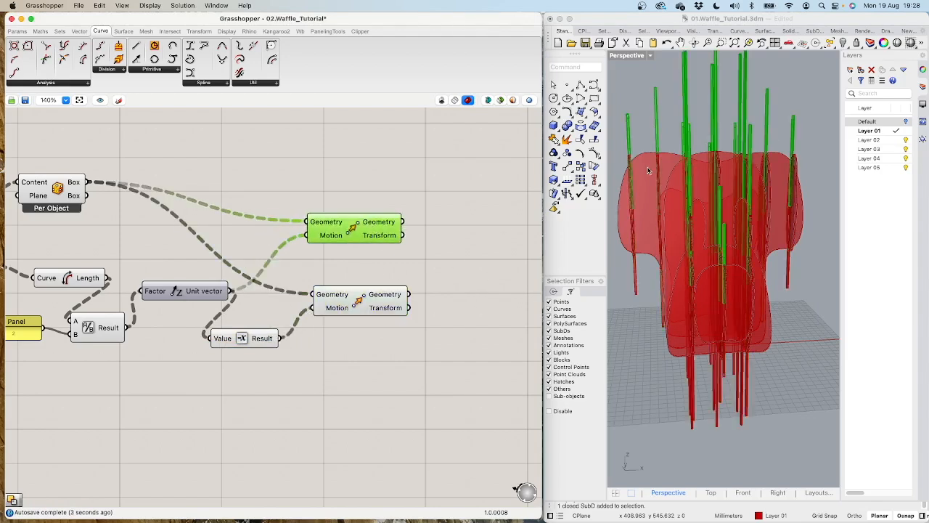
Step: Add a Solid Difference component beyond the two Move components, roughly level with the upper one
{"action": "scroll", "coordinate": [453, 247], "scroll_direction": "up", "scroll_amount": 1}
{"action": "scroll", "coordinate": [452, 246], "scroll_direction": "down", "scroll_amount": 4}
{"action": "right_click_drag", "start_coordinate": [465, 264], "coordinate": [343, 261]}
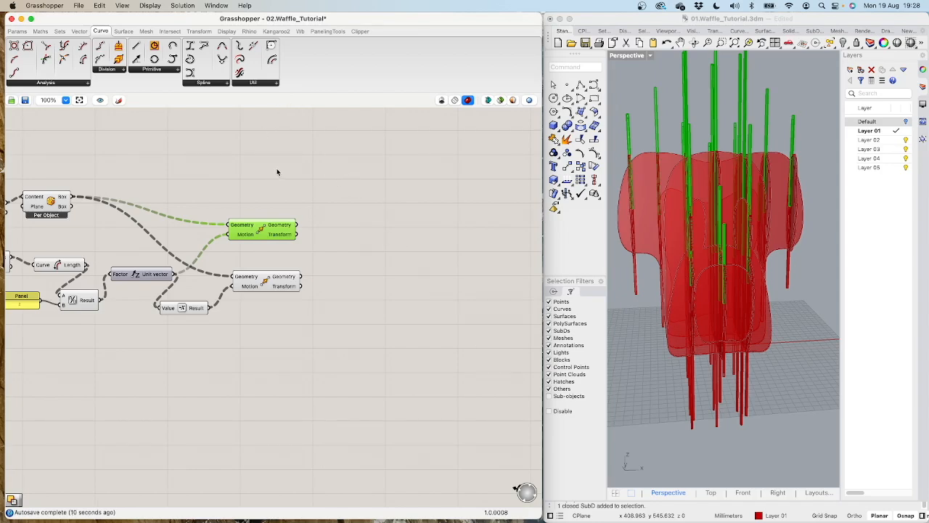
{"action": "left_click", "coordinate": [170, 32]}
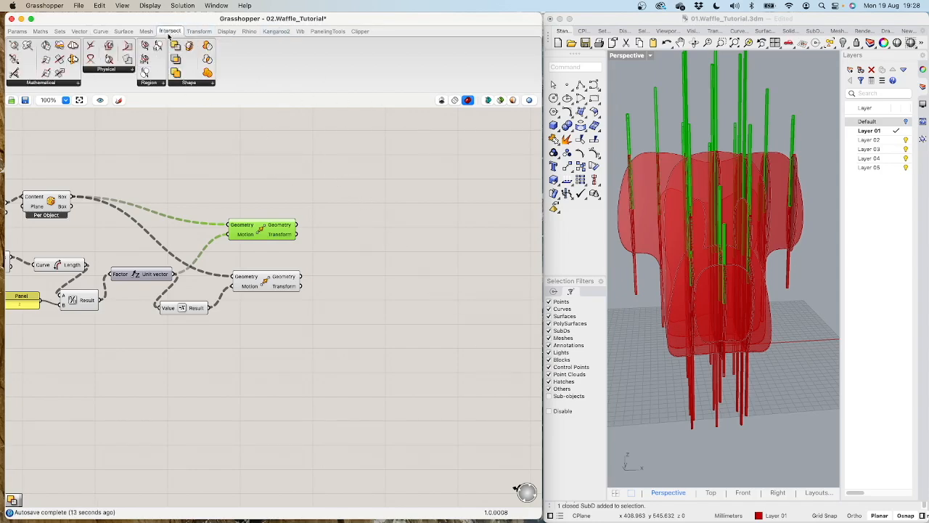
{"action": "left_click", "coordinate": [197, 85]}
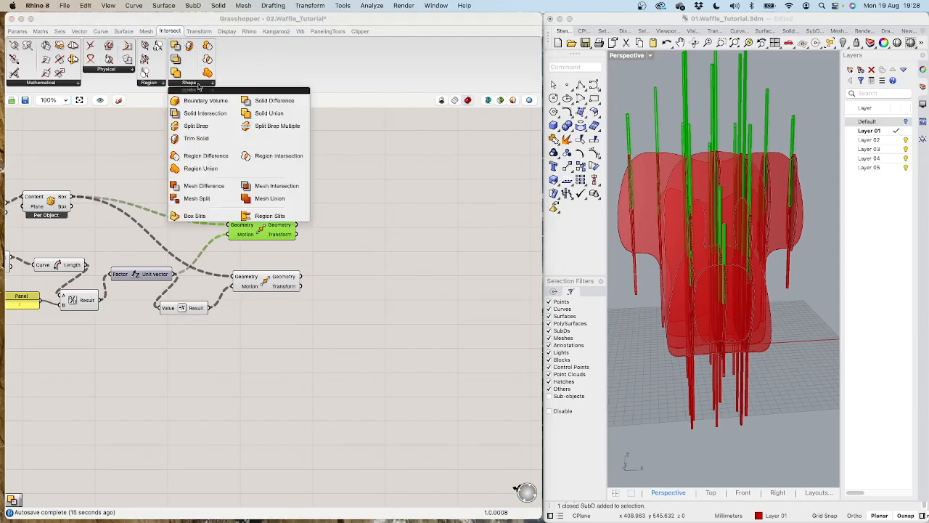
{"action": "left_click", "coordinate": [279, 101]}
{"action": "left_click", "coordinate": [372, 233]}
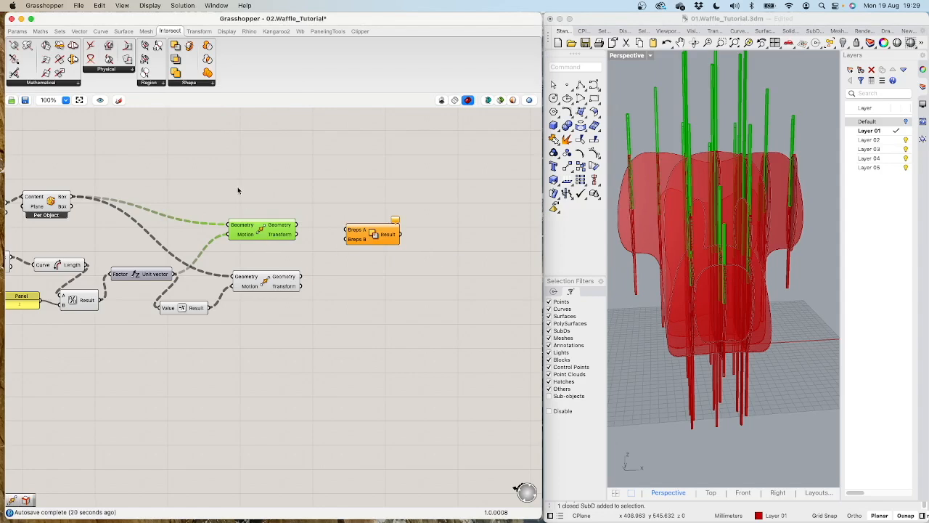
Step: Flatten the Breps B input of the Solid Difference component
{"action": "right_click", "coordinate": [350, 241]}
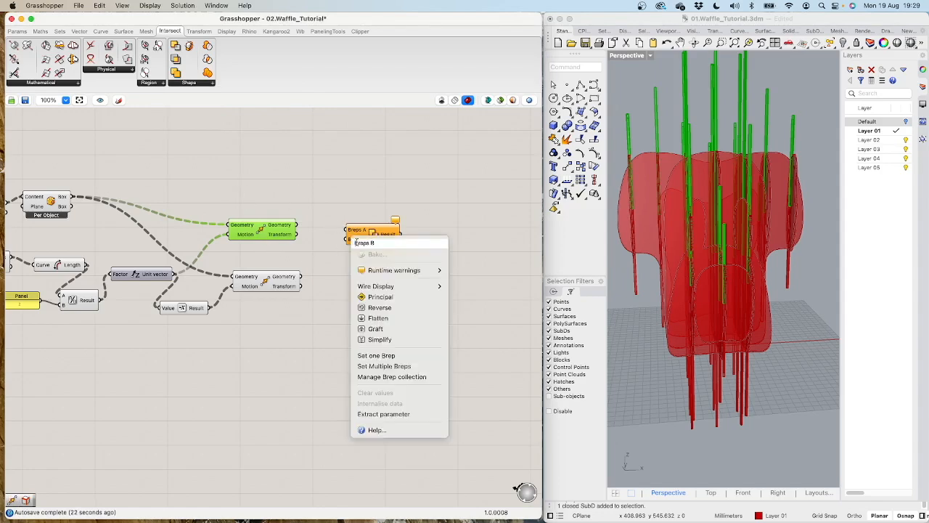
{"action": "left_click", "coordinate": [388, 317]}
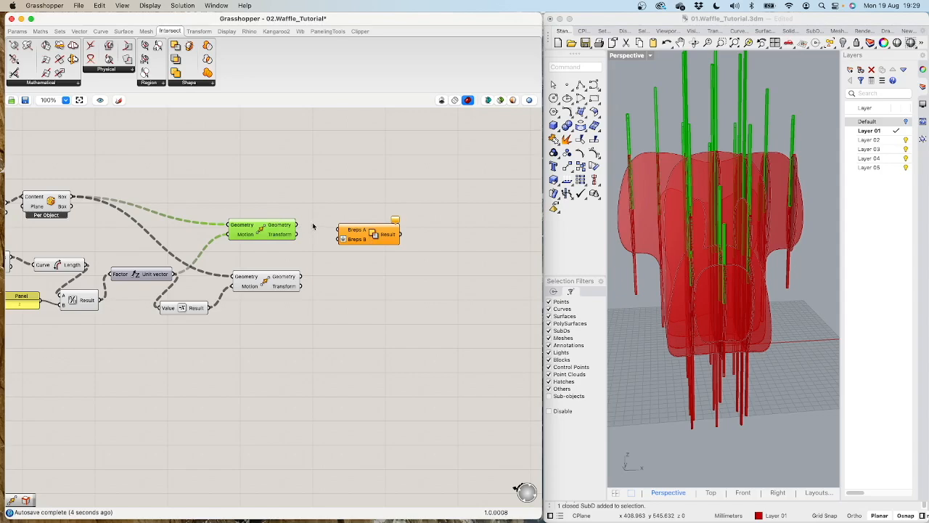
{"action": "right_click_drag", "start_coordinate": [204, 182], "coordinate": [254, 166]}
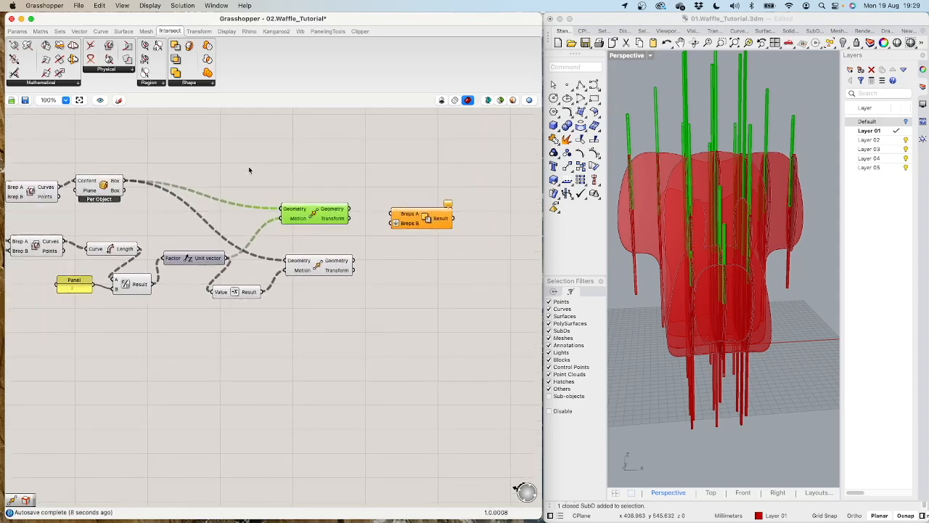
{"action": "scroll", "coordinate": [249, 169], "scroll_direction": "down", "scroll_amount": 3}
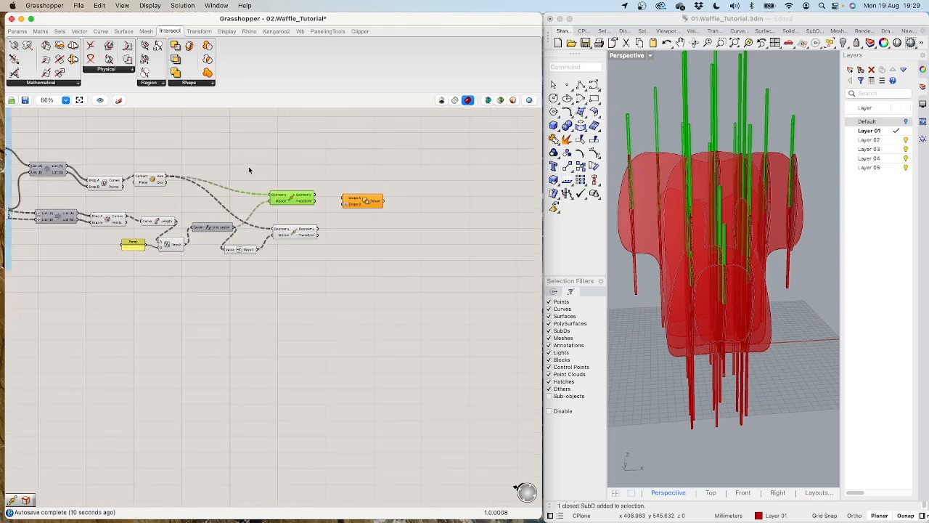
Step: Connect the blue group's upper Move geometry to Breps A of the Solid Difference and the upper moved boxes to Breps B
{"action": "scroll", "coordinate": [213, 163], "scroll_direction": "down", "scroll_amount": 1}
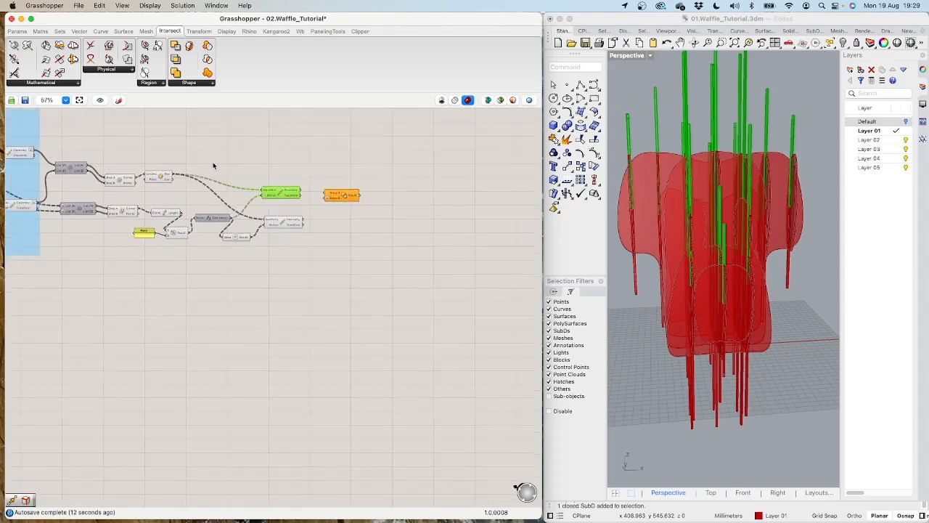
{"action": "right_click", "coordinate": [169, 140]}
{"action": "left_click", "coordinate": [158, 142]}
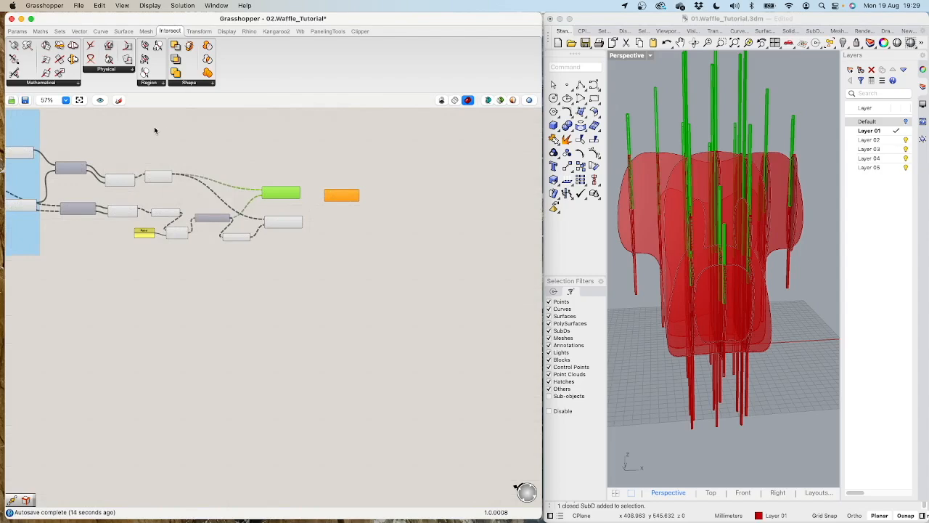
{"action": "scroll", "coordinate": [164, 132], "scroll_direction": "up", "scroll_amount": 4}
{"action": "scroll", "coordinate": [164, 132], "scroll_direction": "down", "scroll_amount": 1}
{"action": "right_click_drag", "start_coordinate": [165, 133], "coordinate": [229, 128]}
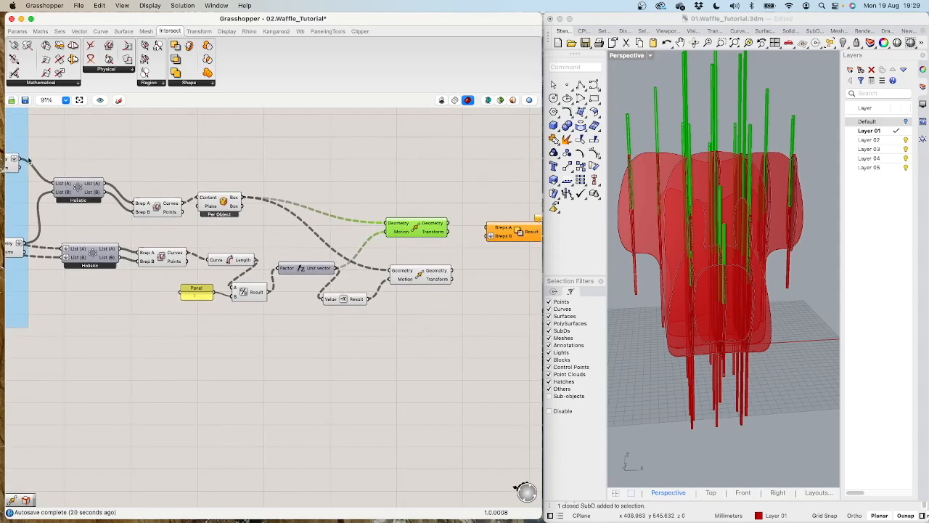
{"action": "right_click_drag", "start_coordinate": [42, 150], "coordinate": [117, 129]}
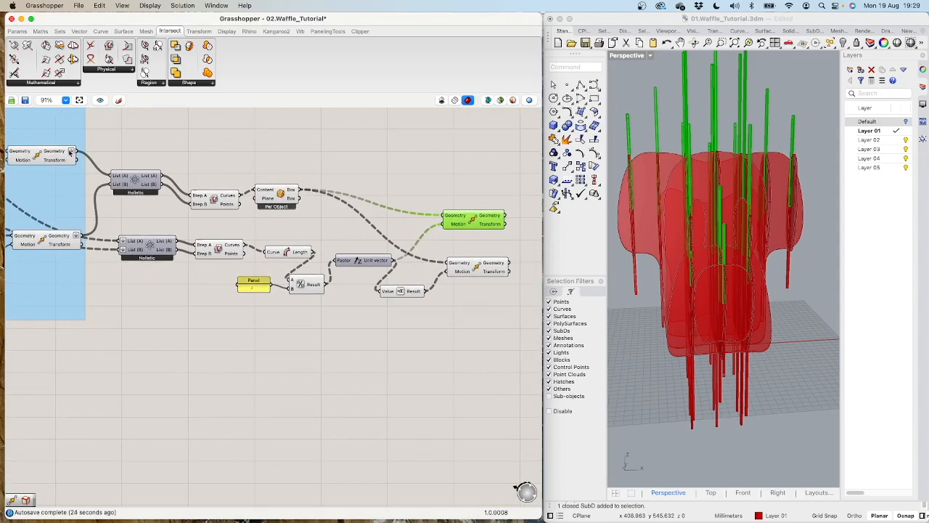
{"action": "left_click_drag", "start_coordinate": [80, 154], "coordinate": [468, 175]}
{"action": "right_click_drag", "start_coordinate": [468, 176], "coordinate": [401, 182]}
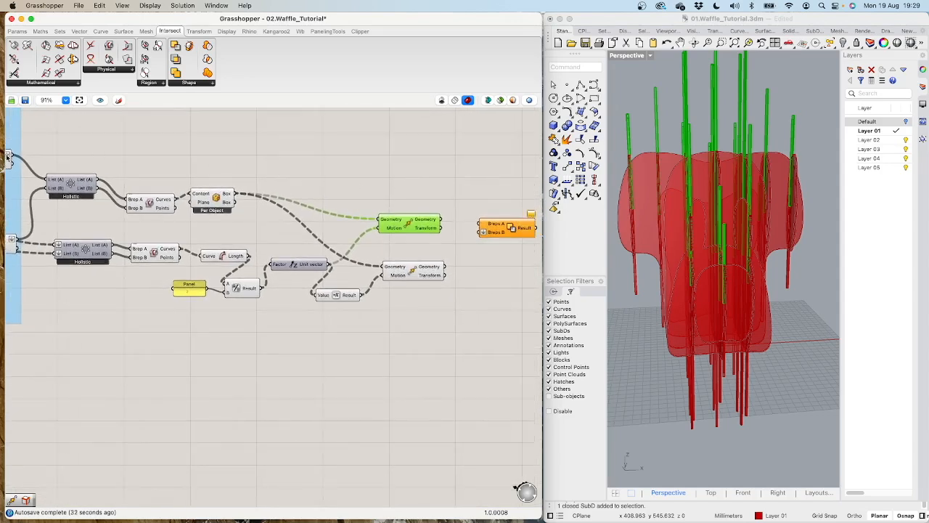
{"action": "left_click_drag", "start_coordinate": [8, 155], "coordinate": [493, 209]}
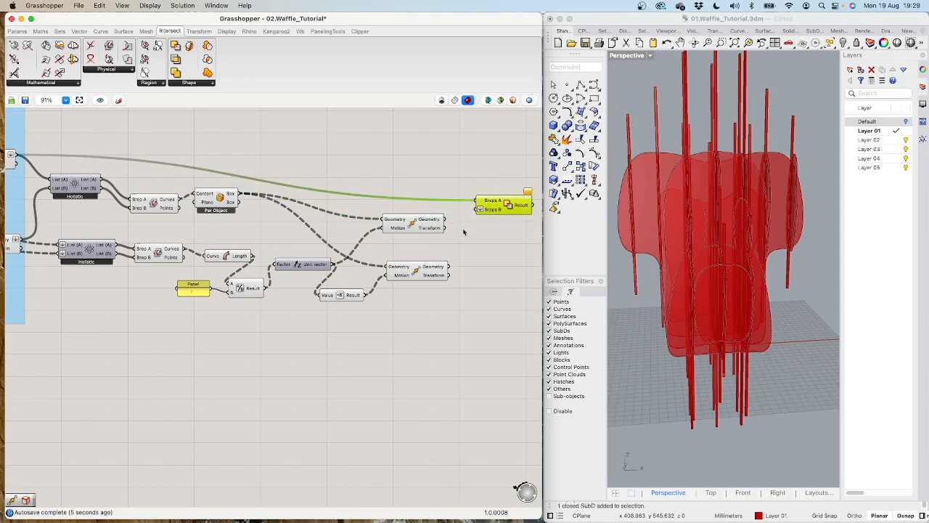
{"action": "left_click_drag", "start_coordinate": [446, 220], "coordinate": [480, 212]}
Step: Disable the preview of all slot components between the blue group and the Solid Difference
{"action": "right_click_drag", "start_coordinate": [625, 276], "coordinate": [696, 276]}
{"action": "right_click_drag", "start_coordinate": [639, 196], "coordinate": [738, 267]}
{"action": "left_click_drag", "start_coordinate": [33, 147], "coordinate": [459, 381]}
{"action": "key", "text": "space"}
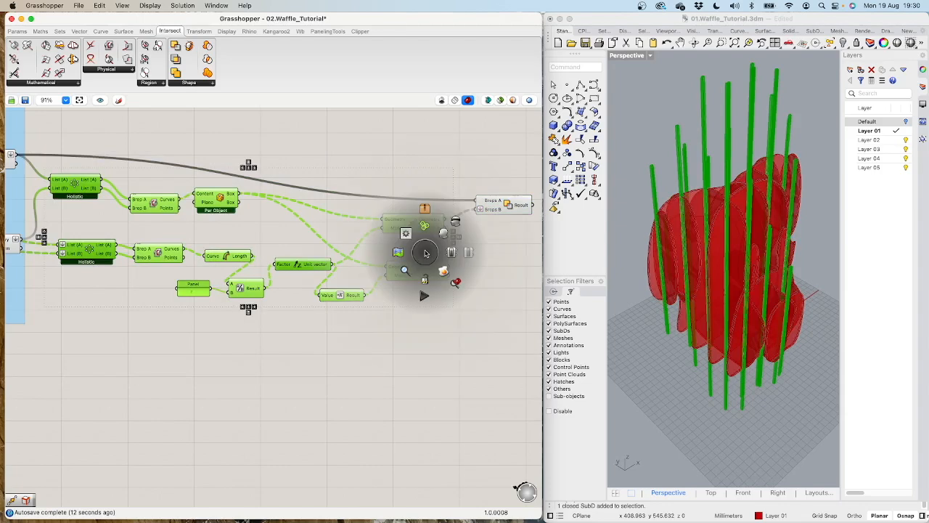
{"action": "left_click", "coordinate": [455, 222]}
{"action": "left_click", "coordinate": [498, 234]}
{"action": "left_click", "coordinate": [499, 213]}
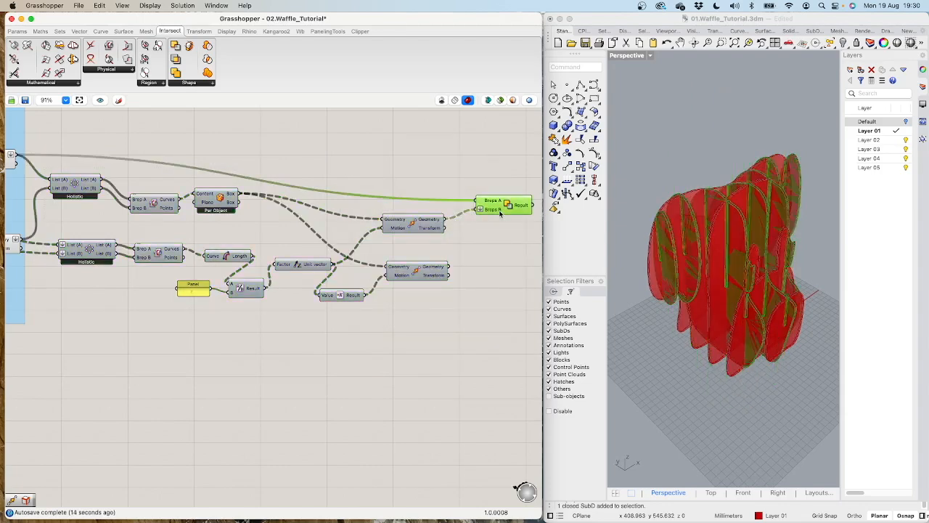
Step: Disable the preview of the remaining upstream components in the blue group so only the Solid Difference displays
{"action": "scroll", "coordinate": [465, 290], "scroll_direction": "down", "scroll_amount": 5}
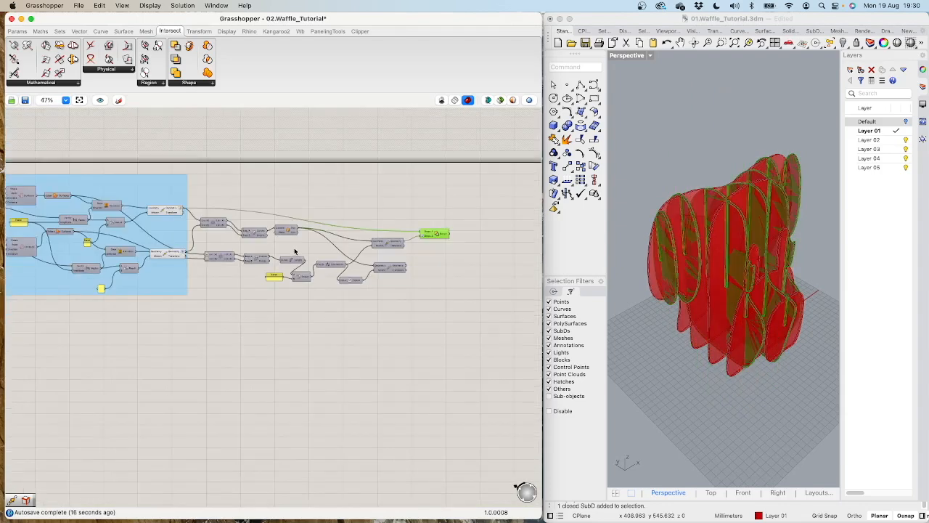
{"action": "left_click_drag", "start_coordinate": [65, 177], "coordinate": [387, 342]}
{"action": "middle_click", "coordinate": [363, 278]}
{"action": "left_click", "coordinate": [363, 317]}
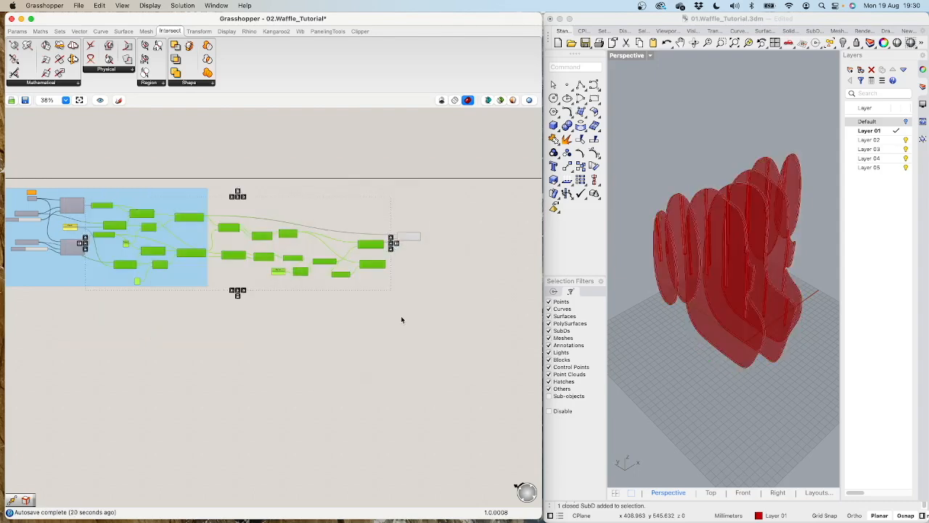
Step: Examine the slots cut by the Solid Difference up close and shift the component away from the Move components
{"action": "left_click", "coordinate": [409, 236]}
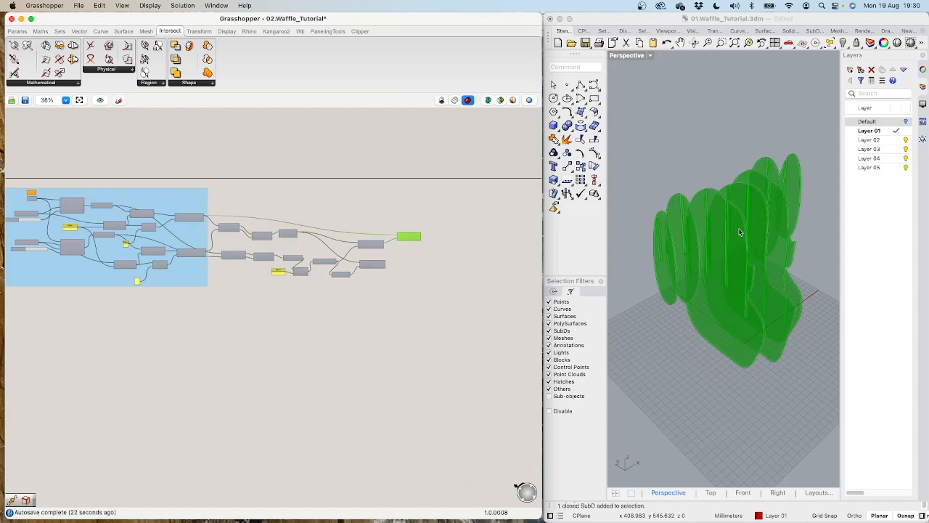
{"action": "scroll", "coordinate": [726, 224], "scroll_direction": "up", "scroll_amount": 10}
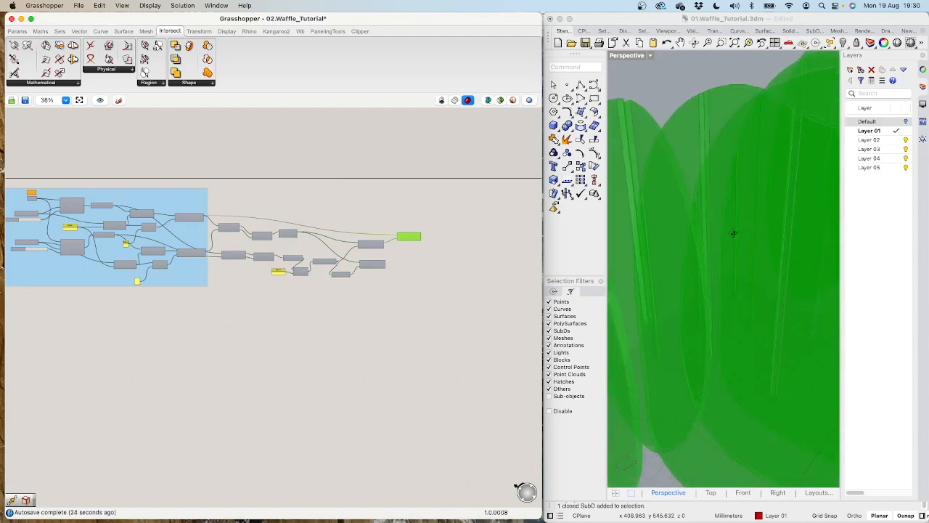
{"action": "scroll", "coordinate": [740, 229], "scroll_direction": "up", "scroll_amount": 5}
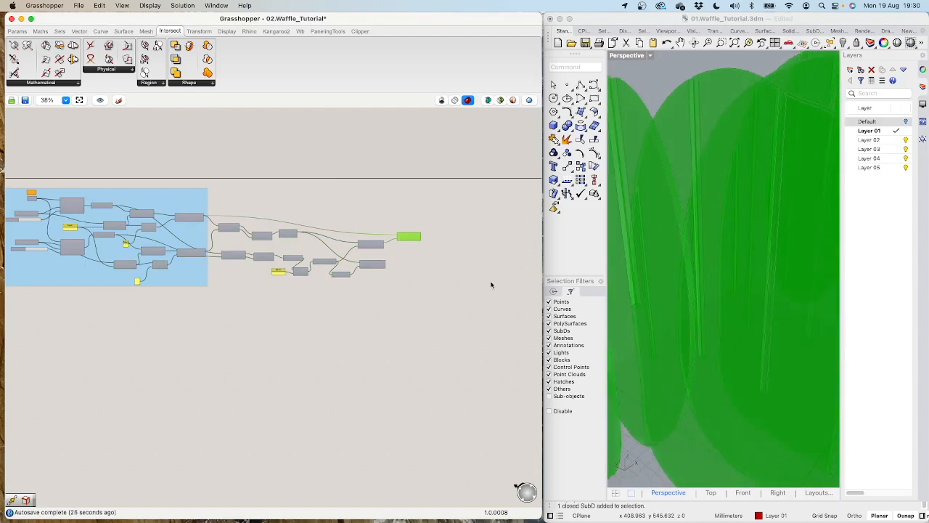
{"action": "scroll", "coordinate": [419, 221], "scroll_direction": "down", "scroll_amount": 2}
{"action": "scroll", "coordinate": [410, 239], "scroll_direction": "up", "scroll_amount": 8}
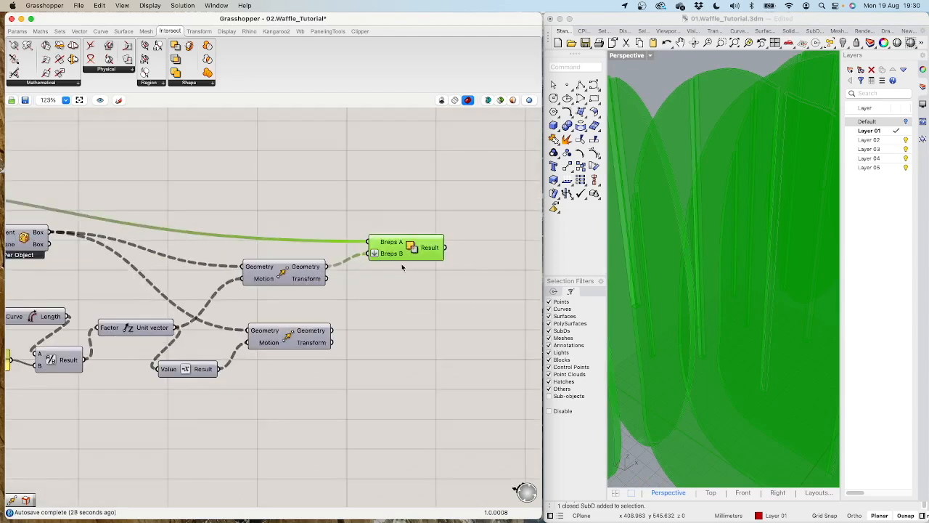
{"action": "left_click_drag", "start_coordinate": [413, 248], "coordinate": [450, 239]}
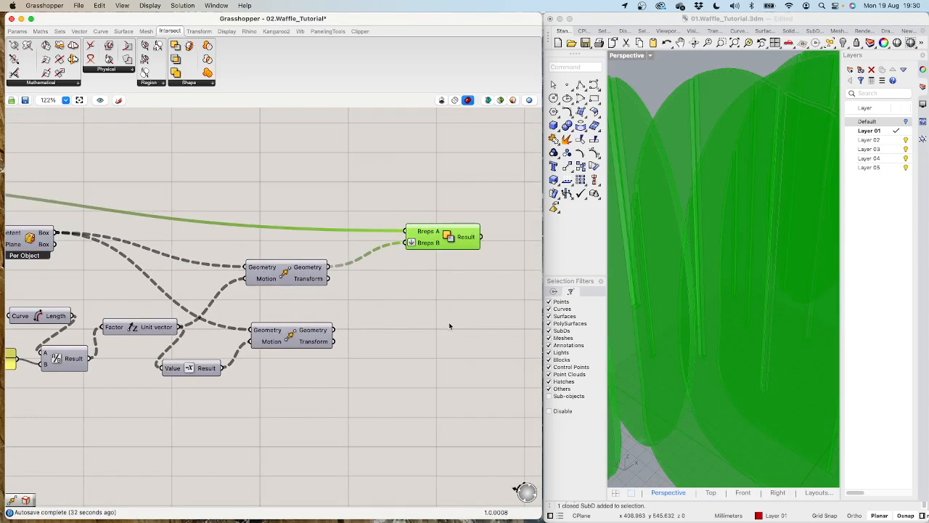
{"action": "right_click_drag", "start_coordinate": [357, 412], "coordinate": [379, 313]}
{"action": "scroll", "coordinate": [378, 318], "scroll_direction": "down", "scroll_amount": 5}
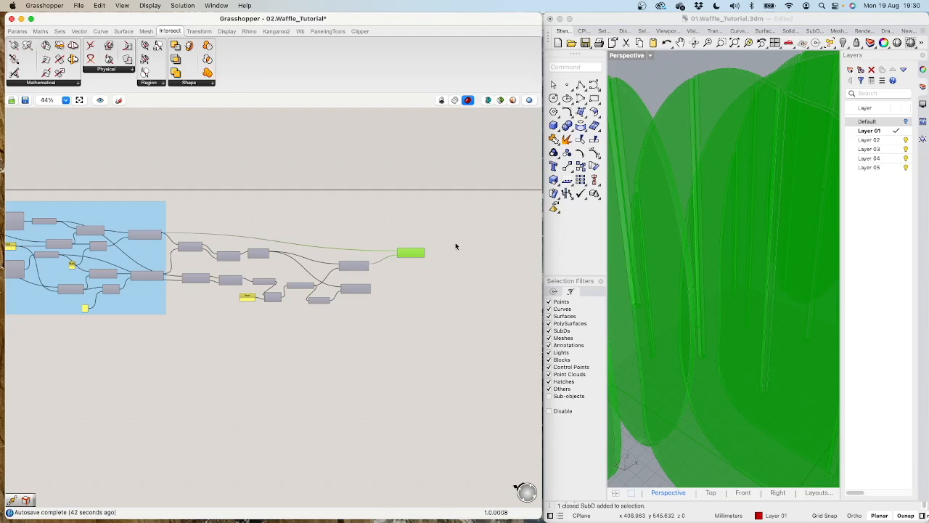
Step: Add a second Solid Difference below the first, flatten its Breps B input and connect the lower moved boxes to it
{"action": "scroll", "coordinate": [415, 280], "scroll_direction": "up", "scroll_amount": 3}
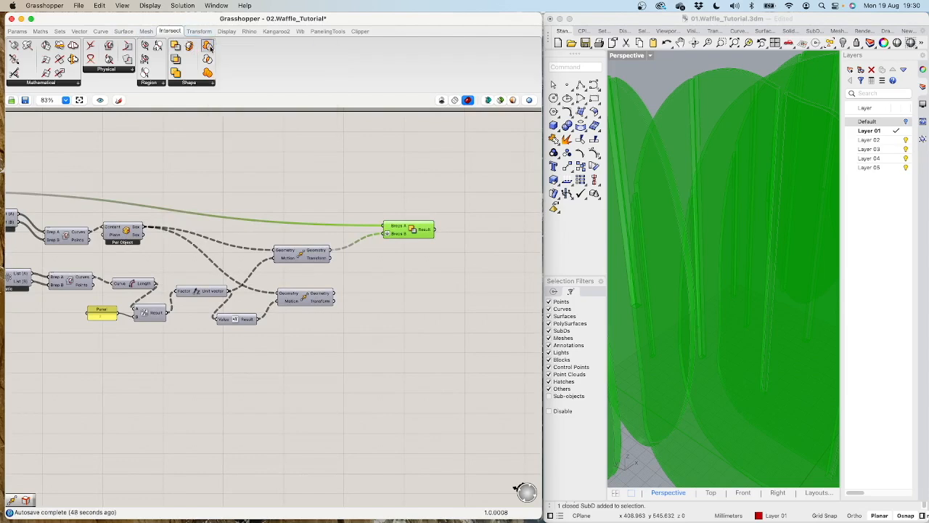
{"action": "left_click", "coordinate": [192, 82]}
{"action": "left_click_drag", "start_coordinate": [432, 250], "coordinate": [415, 313]}
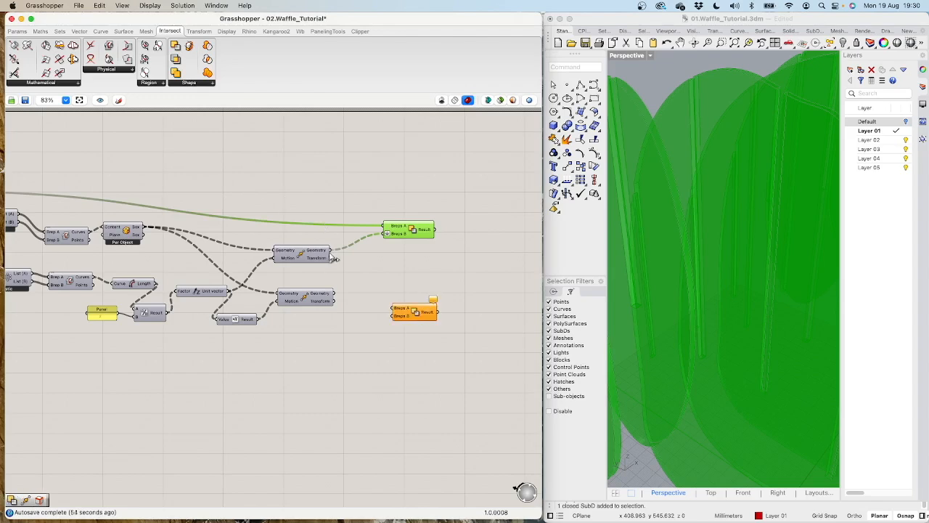
{"action": "right_click", "coordinate": [403, 317]}
{"action": "left_click", "coordinate": [422, 398]}
{"action": "left_click_drag", "start_coordinate": [390, 309], "coordinate": [381, 290]}
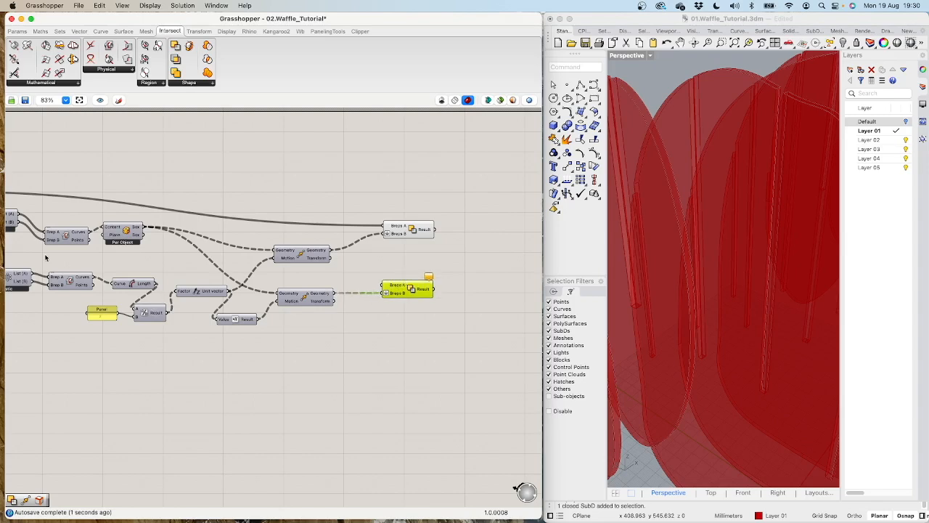
Step: Connect the blue group's lower Move geometry to Breps A of the second Solid Difference and line up both difference components
{"action": "scroll", "coordinate": [190, 279], "scroll_direction": "up", "scroll_amount": 1}
{"action": "scroll", "coordinate": [190, 280], "scroll_direction": "down", "scroll_amount": 5}
{"action": "scroll", "coordinate": [49, 291], "scroll_direction": "up", "scroll_amount": 9}
{"action": "scroll", "coordinate": [61, 292], "scroll_direction": "down", "scroll_amount": 2}
{"action": "right_click_drag", "start_coordinate": [69, 291], "coordinate": [98, 248]}
{"action": "scroll", "coordinate": [134, 272], "scroll_direction": "down", "scroll_amount": 1}
{"action": "scroll", "coordinate": [135, 273], "scroll_direction": "down", "scroll_amount": 2}
{"action": "scroll", "coordinate": [136, 272], "scroll_direction": "down", "scroll_amount": 2}
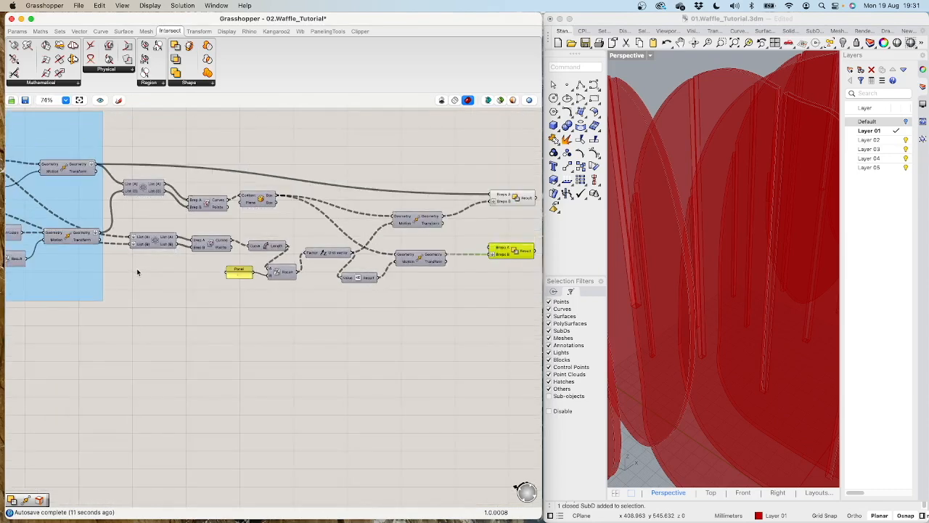
{"action": "left_click_drag", "start_coordinate": [103, 236], "coordinate": [498, 244]}
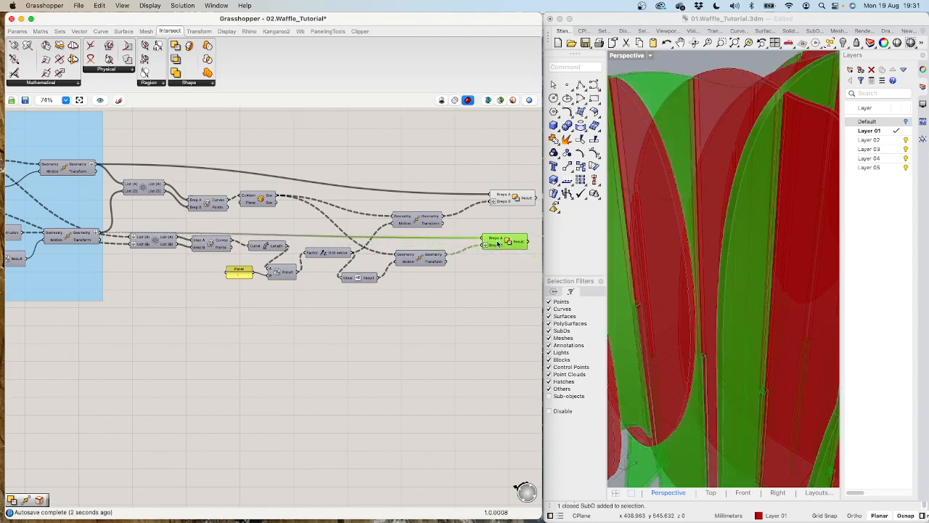
{"action": "left_click_drag", "start_coordinate": [506, 201], "coordinate": [494, 200]}
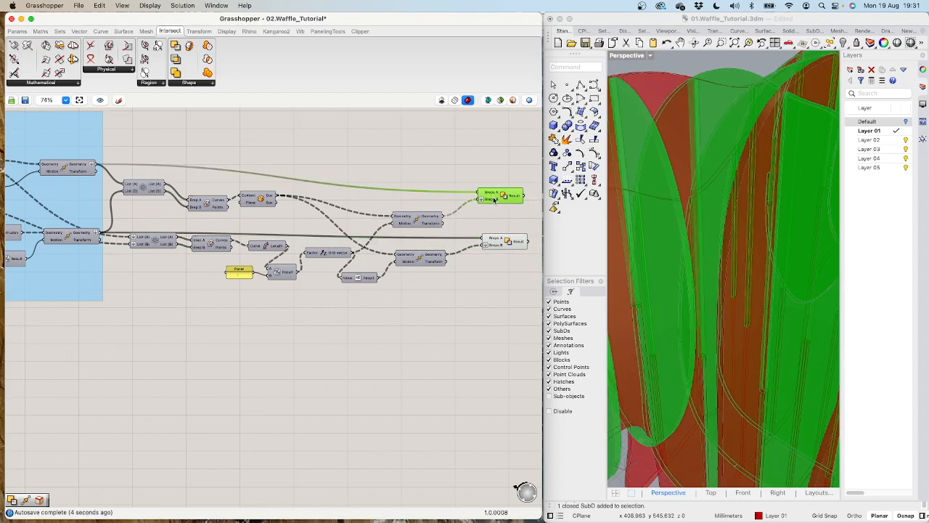
Step: Disable the preview of the upper Solid Difference to view the lower one's slotted plates alone
{"action": "left_click", "coordinate": [454, 293]}
{"action": "scroll", "coordinate": [444, 293], "scroll_direction": "up", "scroll_amount": 4}
{"action": "scroll", "coordinate": [442, 293], "scroll_direction": "down", "scroll_amount": 5}
{"action": "left_click_drag", "start_coordinate": [453, 162], "coordinate": [539, 215]}
{"action": "middle_click", "coordinate": [501, 199]}
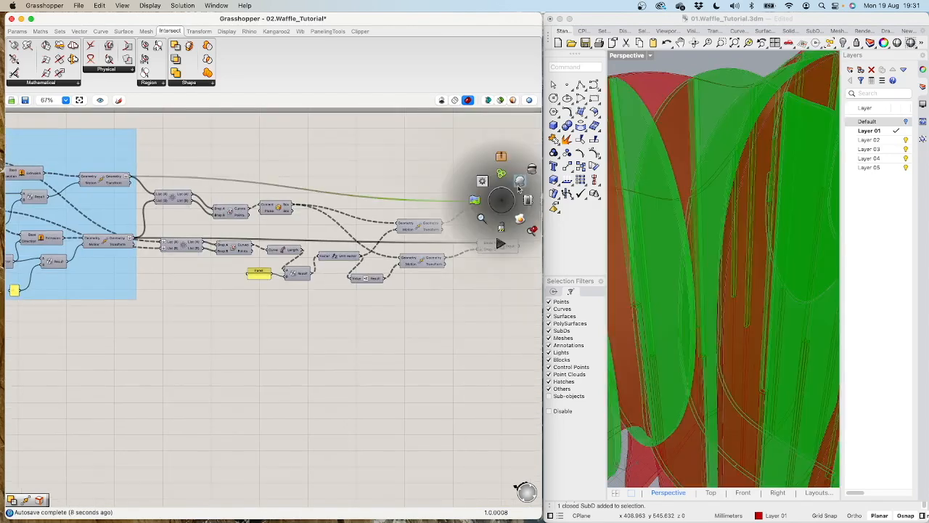
{"action": "left_click", "coordinate": [532, 171]}
{"action": "scroll", "coordinate": [675, 308], "scroll_direction": "down", "scroll_amount": 8}
{"action": "right_click_drag", "start_coordinate": [676, 324], "coordinate": [689, 300]}
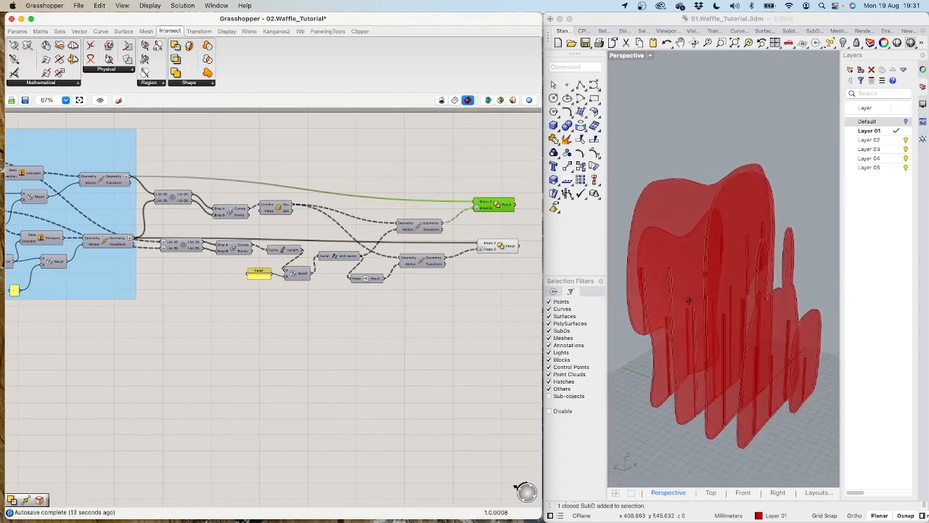
Step: Enable the preview of the upper Solid Difference and hide the lower one to view the other set of slotted plates
{"action": "left_click", "coordinate": [501, 246]}
{"action": "middle_click", "coordinate": [501, 244]}
{"action": "left_click", "coordinate": [522, 227]}
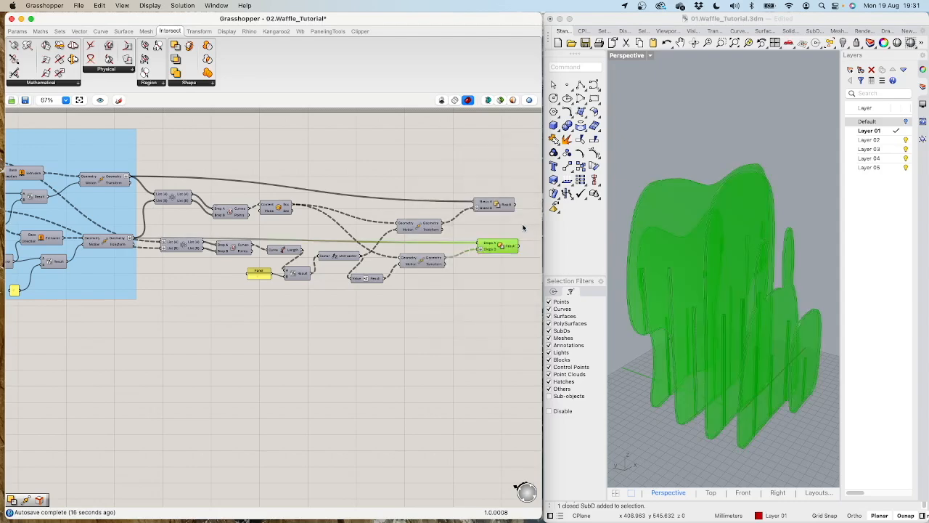
{"action": "left_click", "coordinate": [501, 204]}
{"action": "middle_click", "coordinate": [502, 203]}
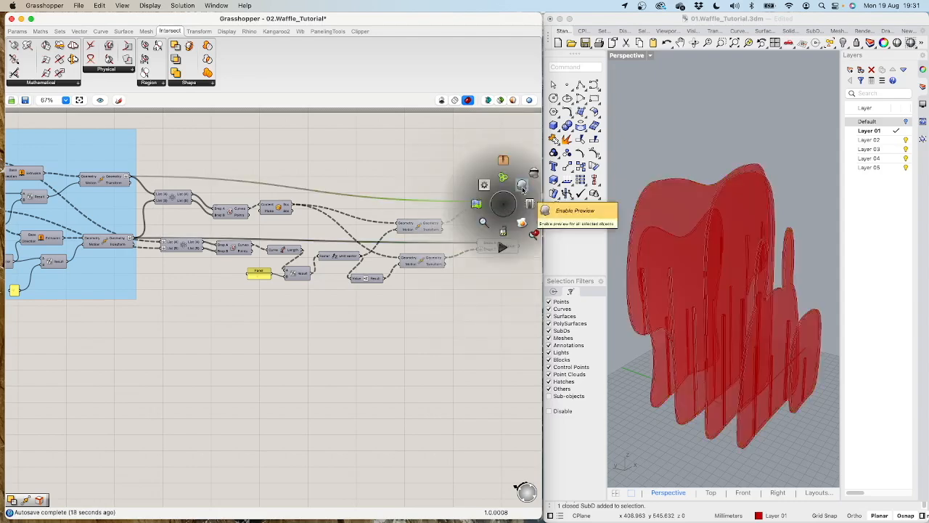
{"action": "left_click", "coordinate": [524, 196]}
{"action": "left_click_drag", "start_coordinate": [466, 230], "coordinate": [525, 266]}
{"action": "middle_click", "coordinate": [510, 251]}
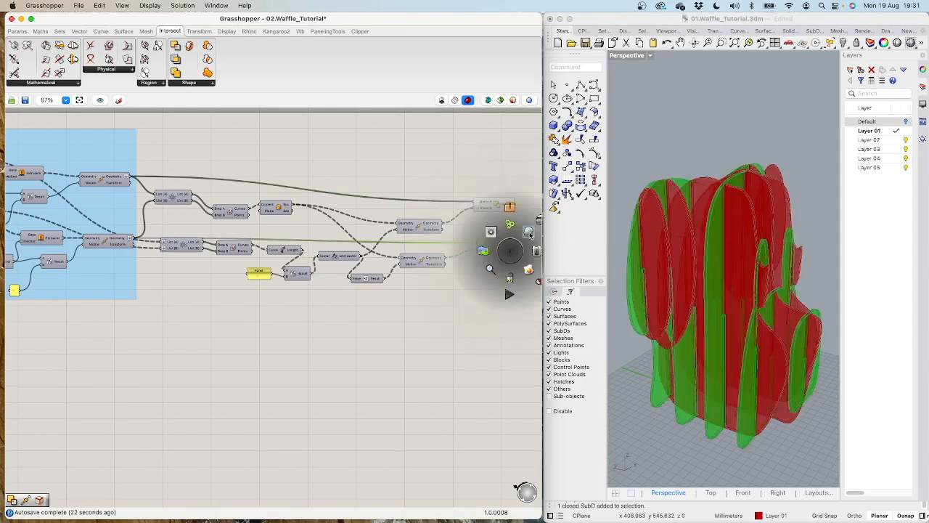
{"action": "left_click", "coordinate": [528, 232]}
{"action": "right_click_drag", "start_coordinate": [704, 293], "coordinate": [589, 263]}
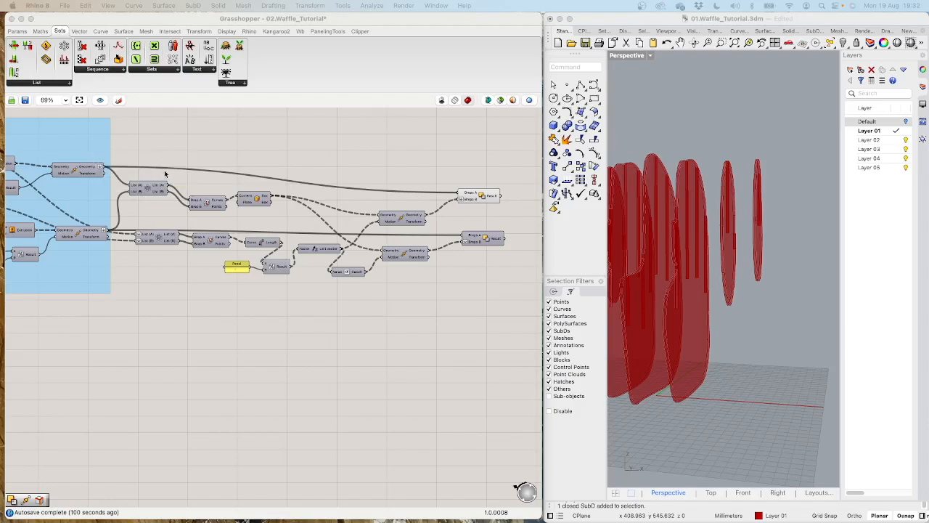
Step: Group all components from the Holistic cross references through the two Solid Differences
{"action": "left_click", "coordinate": [150, 187]}
{"action": "left_click_drag", "start_coordinate": [122, 148], "coordinate": [522, 322]}
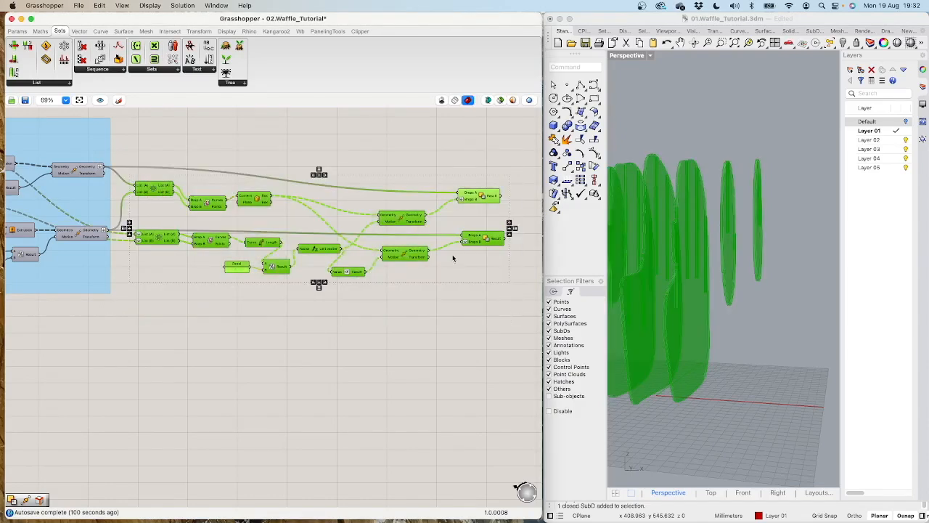
{"action": "middle_click", "coordinate": [335, 193]}
{"action": "left_click", "coordinate": [334, 170]}
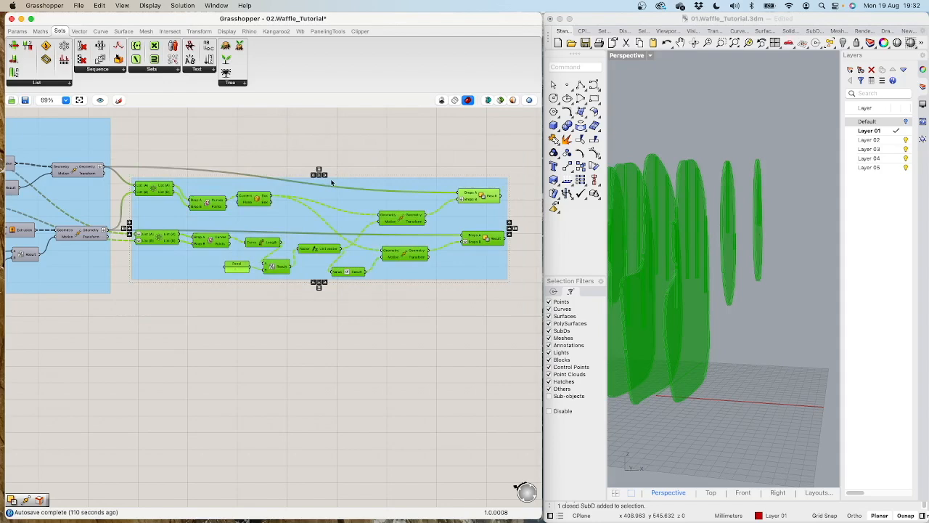
Step: Name the new component group "Slot cut out"
{"action": "right_click", "coordinate": [335, 183]}
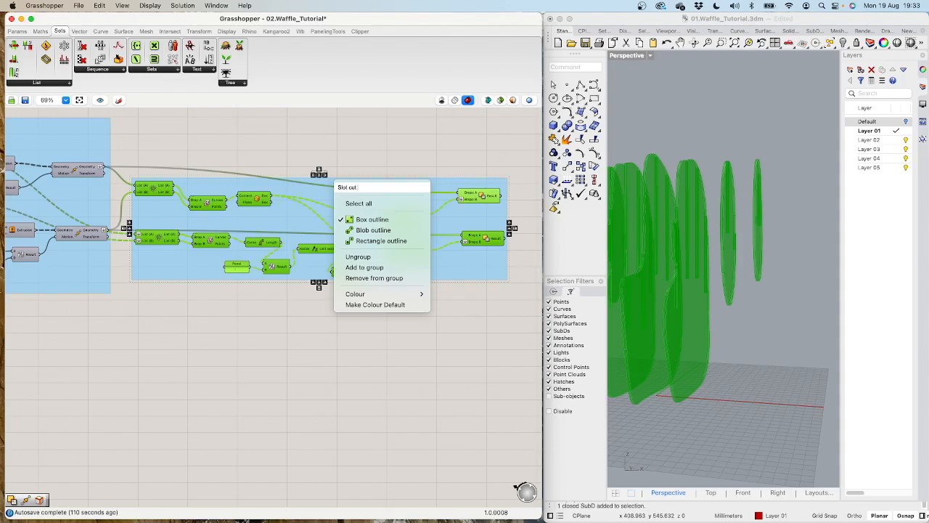
{"action": "type", "text": "Slot cut out"}
{"action": "left_click", "coordinate": [485, 343]}
{"action": "left_click", "coordinate": [360, 146]}
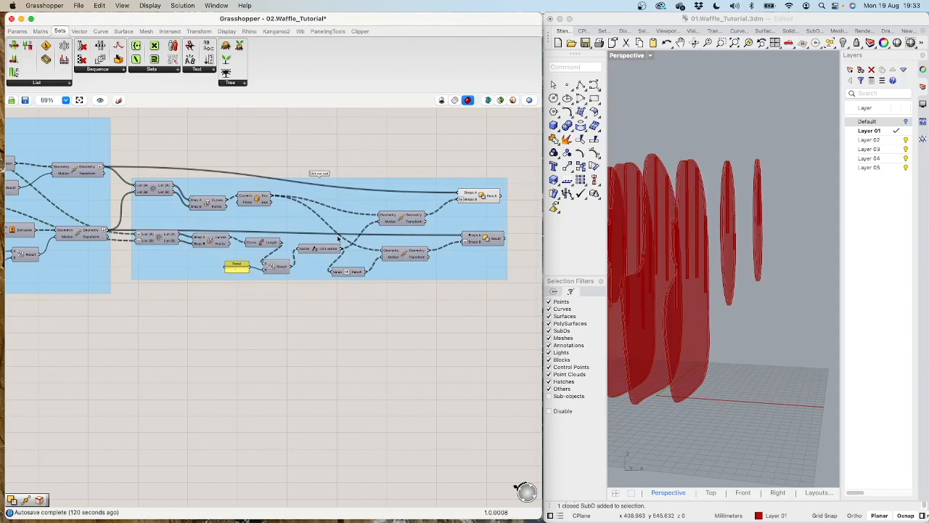
Step: Move the Slot cut out group slightly up and closer to the preceding blue group
{"action": "left_click_drag", "start_coordinate": [450, 267], "coordinate": [442, 258]}
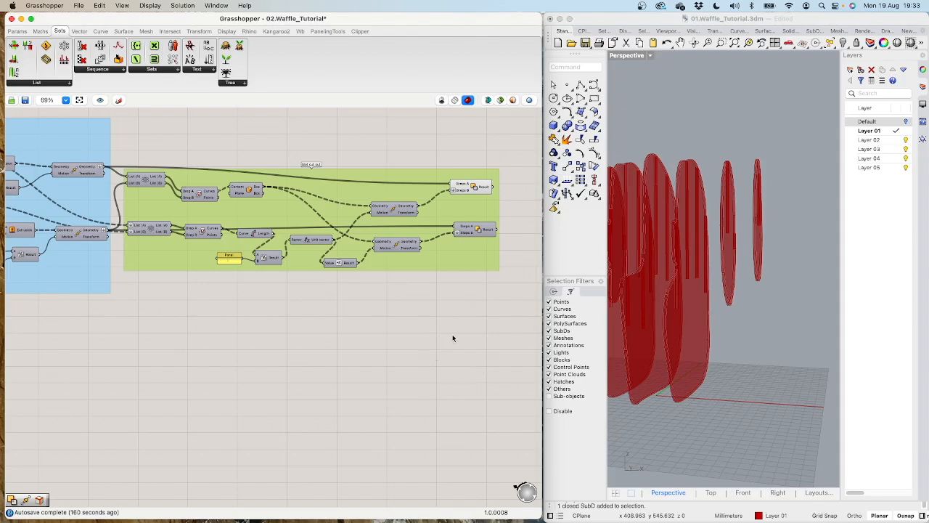
{"action": "scroll", "coordinate": [450, 345], "scroll_direction": "up", "scroll_amount": 2}
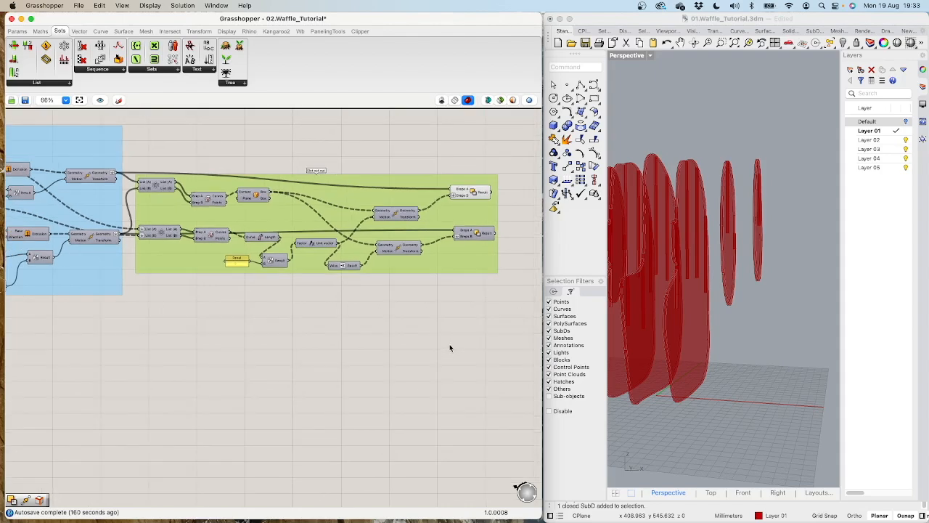
{"action": "scroll", "coordinate": [450, 348], "scroll_direction": "up", "scroll_amount": 1}
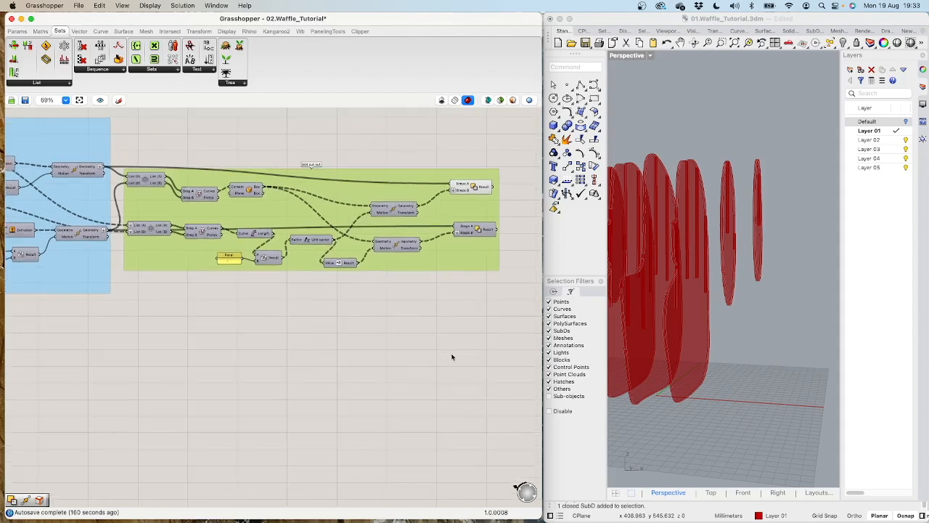
Step: Examine the slotted plates of the upper Solid Difference from several angles in the perspective view
{"action": "right_click_drag", "start_coordinate": [701, 301], "coordinate": [800, 328]}
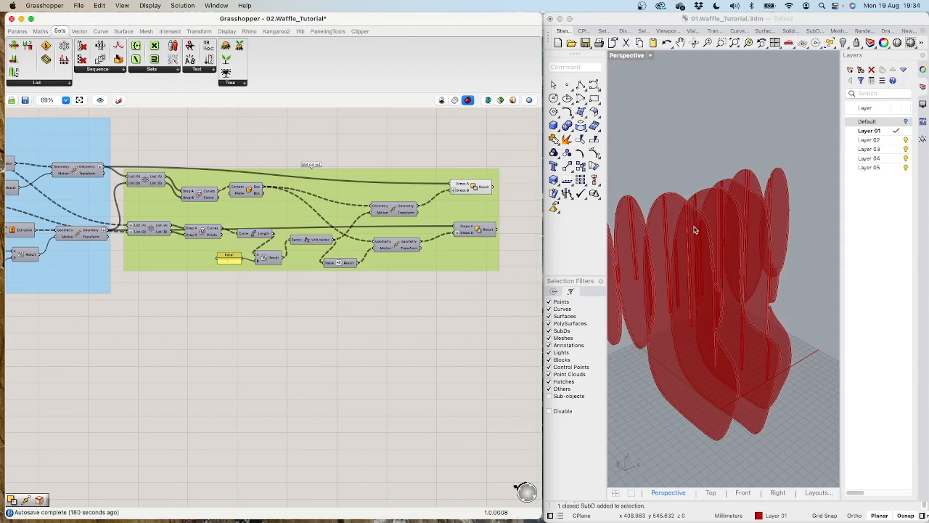
{"action": "right_click_drag", "start_coordinate": [752, 273], "coordinate": [748, 243]}
{"action": "right_click_drag", "start_coordinate": [747, 243], "coordinate": [759, 262]}
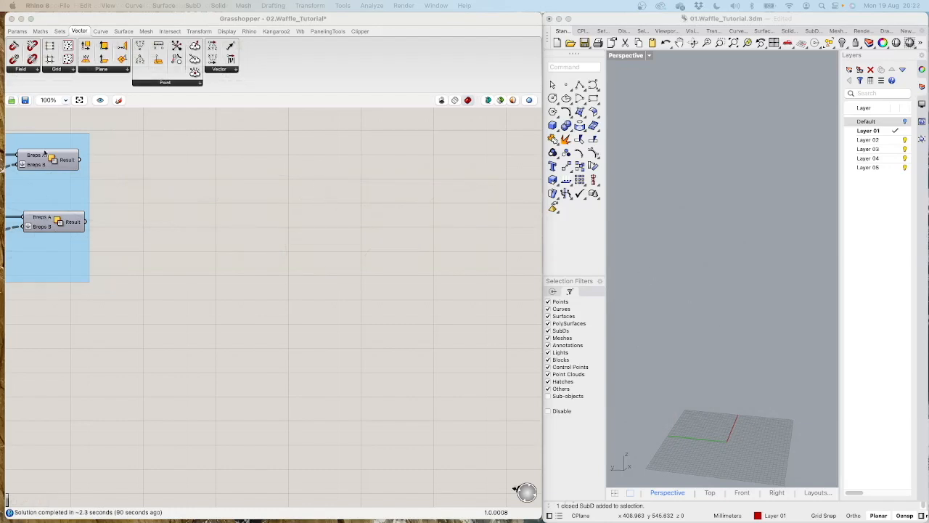
Step: Preview the slotted plates of the upper Solid Difference and switch that preview off again
{"action": "left_click", "coordinate": [61, 166]}
{"action": "middle_click", "coordinate": [61, 166]}
{"action": "left_click", "coordinate": [79, 147]}
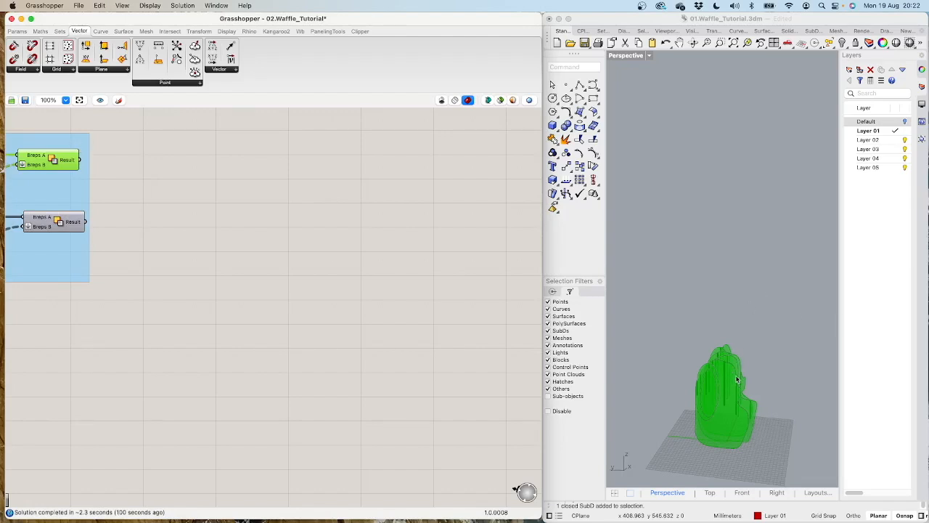
{"action": "right_click_drag", "start_coordinate": [732, 412], "coordinate": [677, 394]}
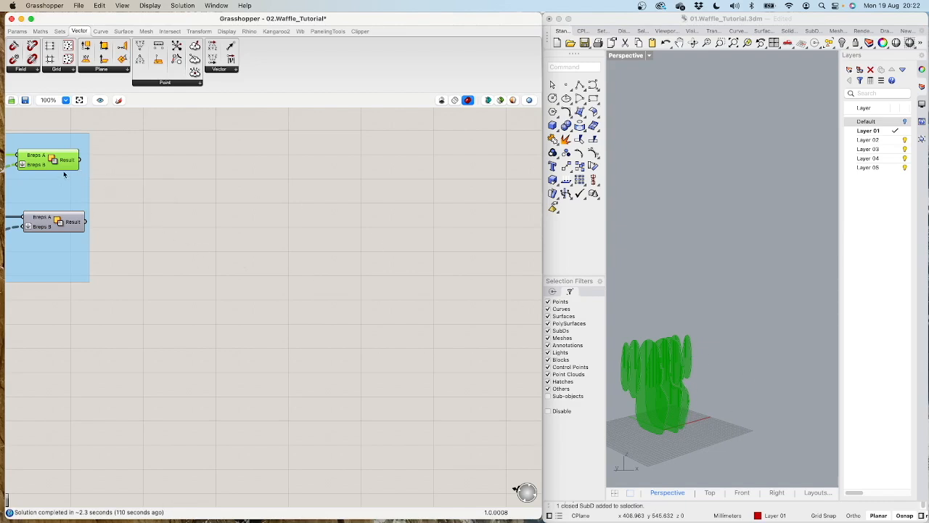
{"action": "key", "text": "space"}
{"action": "left_click", "coordinate": [78, 128]}
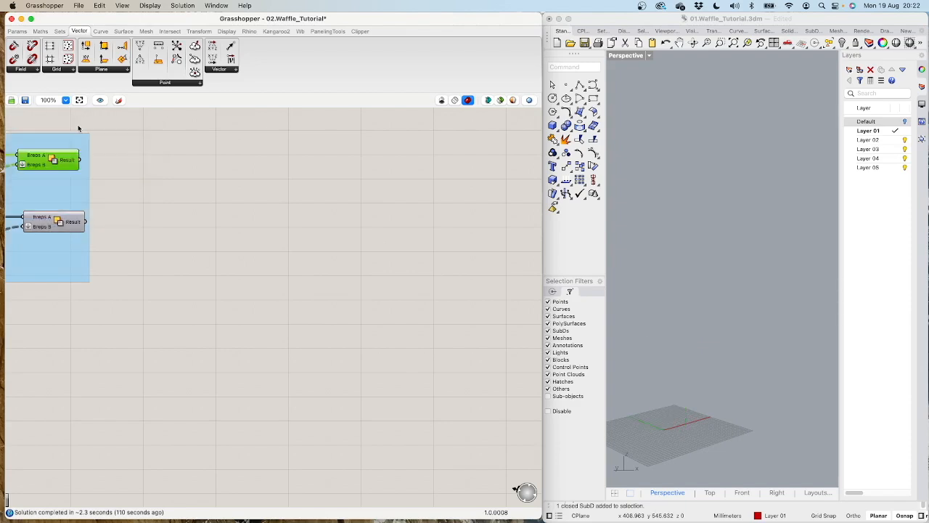
Step: Enable the preview of the upper Solid Difference to display its slotted plates
{"action": "right_click", "coordinate": [51, 158]}
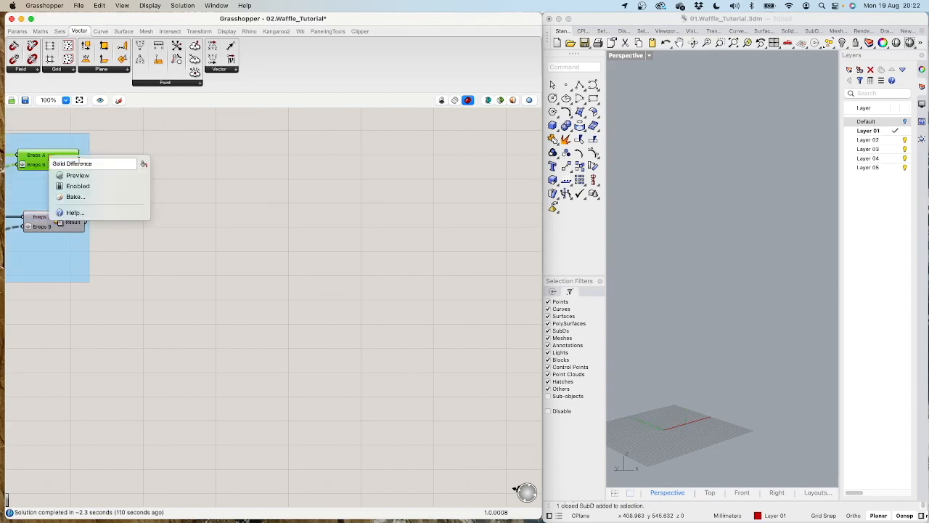
{"action": "left_click", "coordinate": [72, 175]}
{"action": "right_click_drag", "start_coordinate": [703, 408], "coordinate": [758, 366]}
{"action": "scroll", "coordinate": [736, 405], "scroll_direction": "down", "scroll_amount": 10}
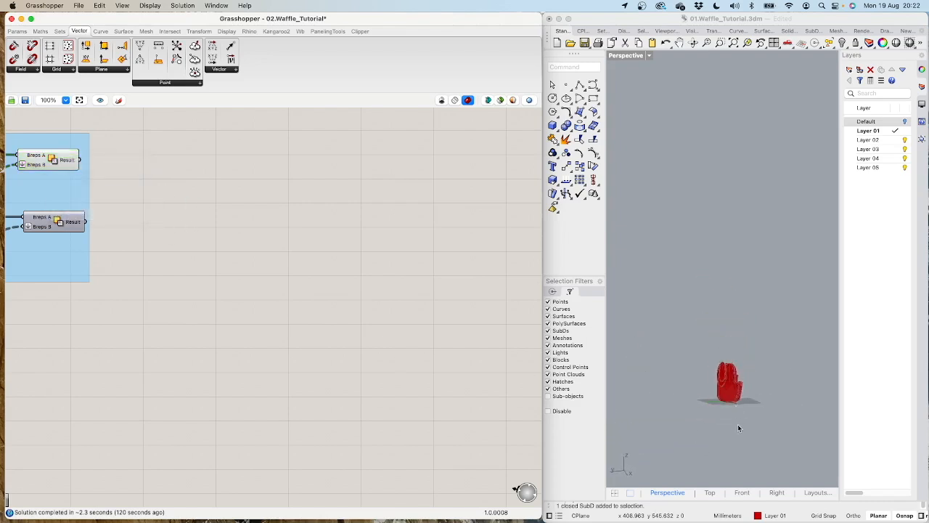
{"action": "scroll", "coordinate": [737, 424], "scroll_direction": "up", "scroll_amount": 10}
{"action": "right_click_drag", "start_coordinate": [726, 395], "coordinate": [699, 429]}
Step: Add a Deconstruct Brep component and feed it the upper Solid Difference's Result
{"action": "left_click_drag", "start_coordinate": [43, 184], "coordinate": [114, 218]}
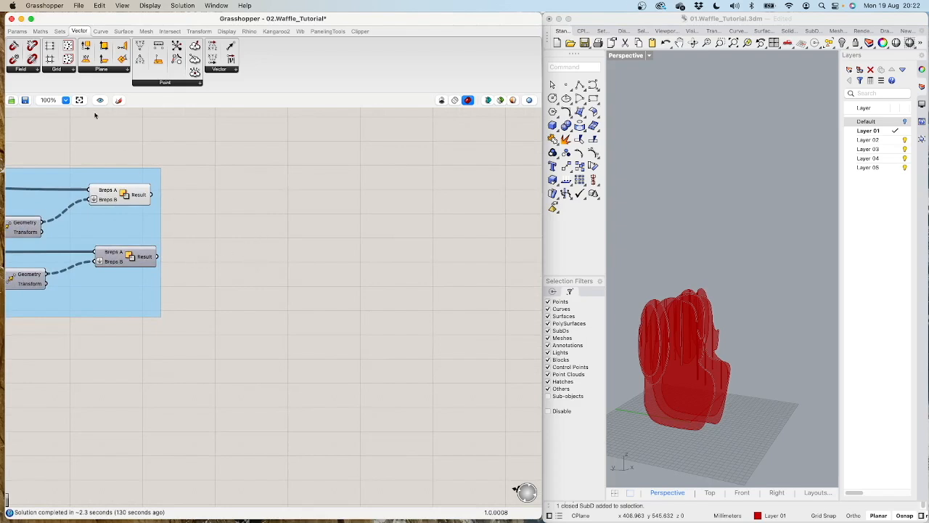
{"action": "left_click", "coordinate": [117, 32]}
{"action": "left_click_drag", "start_coordinate": [14, 62], "coordinate": [218, 199]}
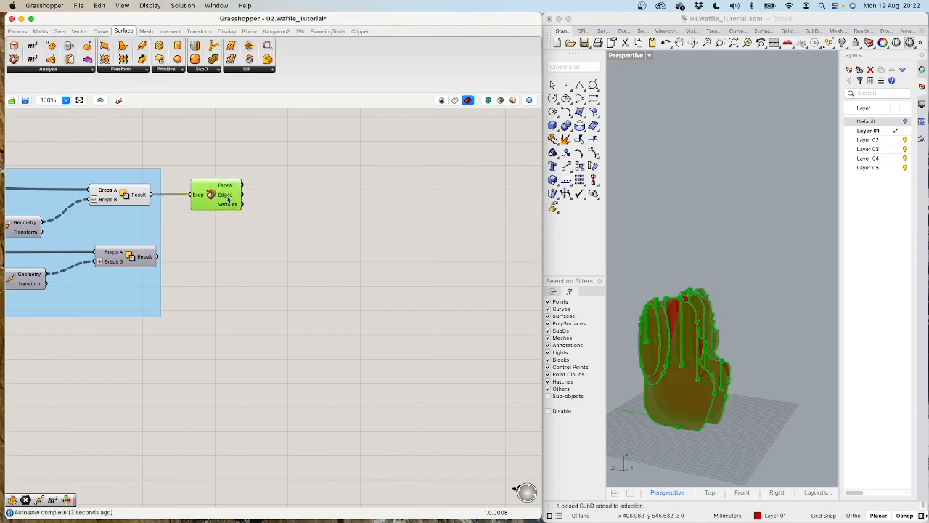
Step: Add an Area component and connect the Faces output of Deconstruct Brep to its Geometry input
{"action": "mouse_move", "coordinate": [230, 208]}
{"action": "double_click", "coordinate": [280, 193]}
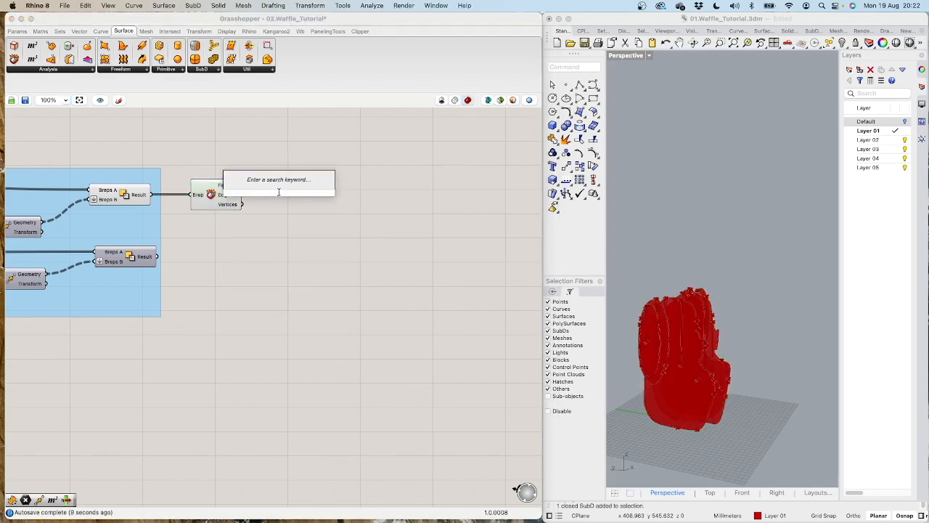
{"action": "type", "text": "area"}
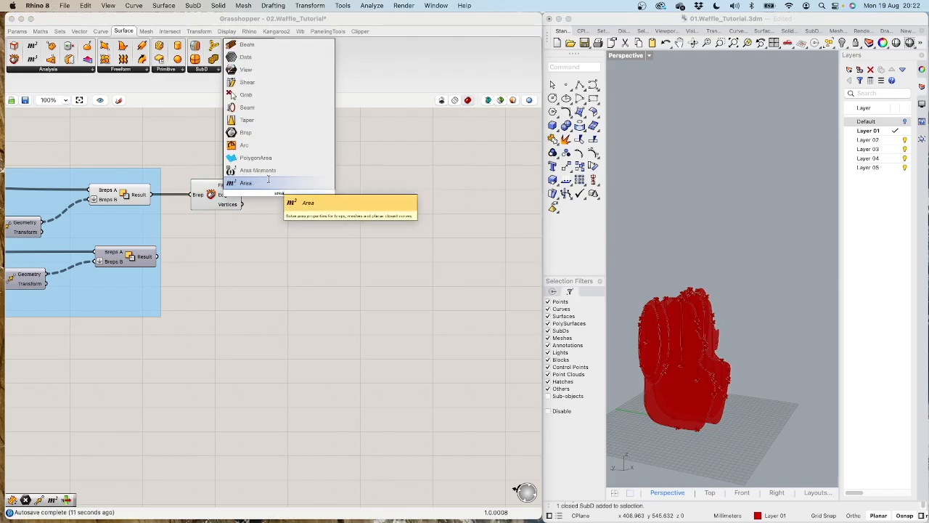
{"action": "left_click", "coordinate": [276, 183]}
{"action": "left_click", "coordinate": [285, 183]}
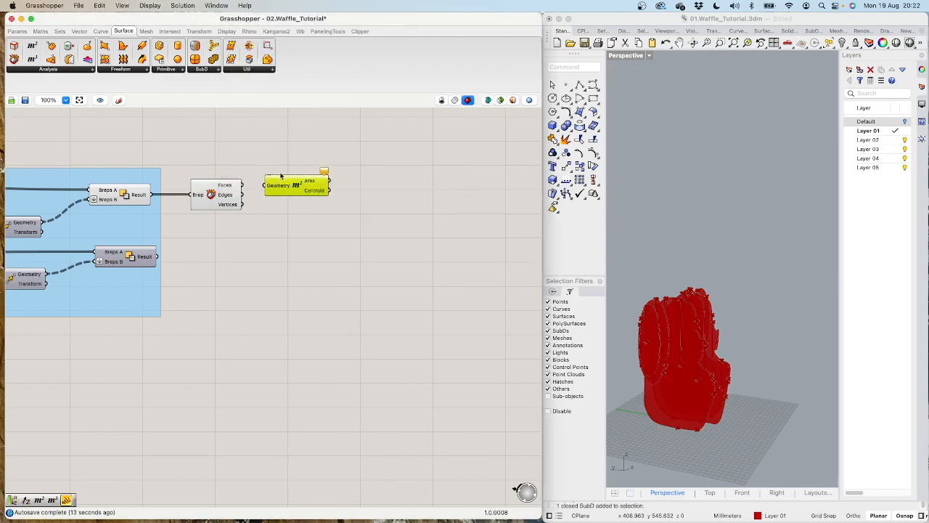
{"action": "left_click_drag", "start_coordinate": [242, 185], "coordinate": [284, 183]}
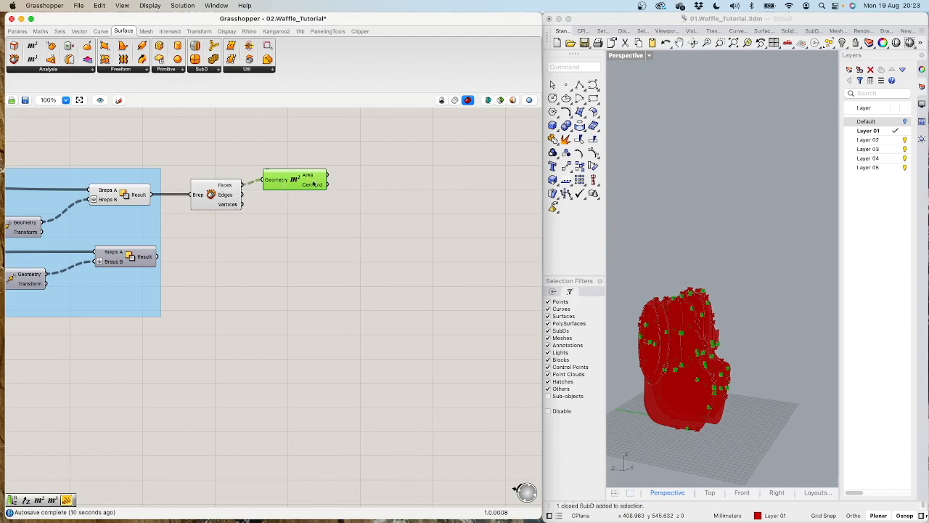
Step: Add a Sort List component with Area as Keys and the deconstructed Faces as Values A, and tidy its position beside the Area component
{"action": "mouse_move", "coordinate": [308, 176]}
{"action": "double_click", "coordinate": [358, 189]}
{"action": "type", "text": "sort l"}
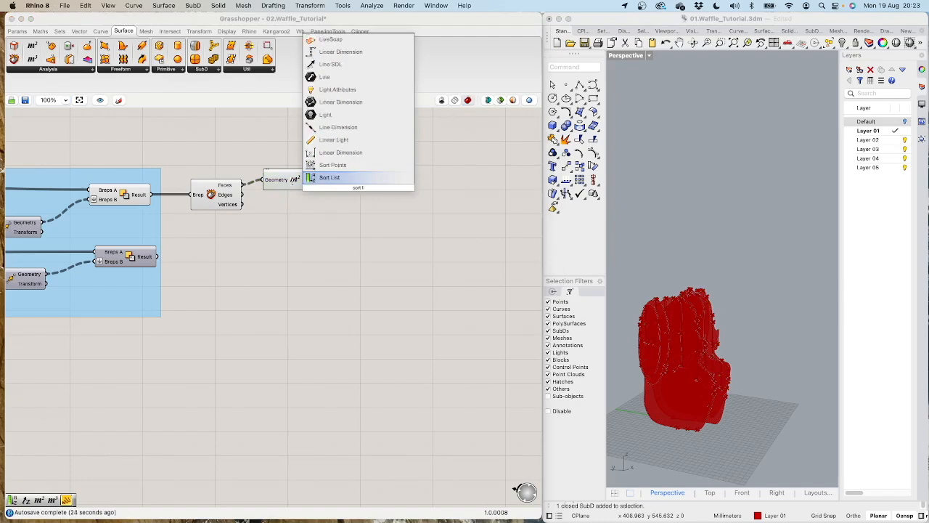
{"action": "key", "text": "Return"}
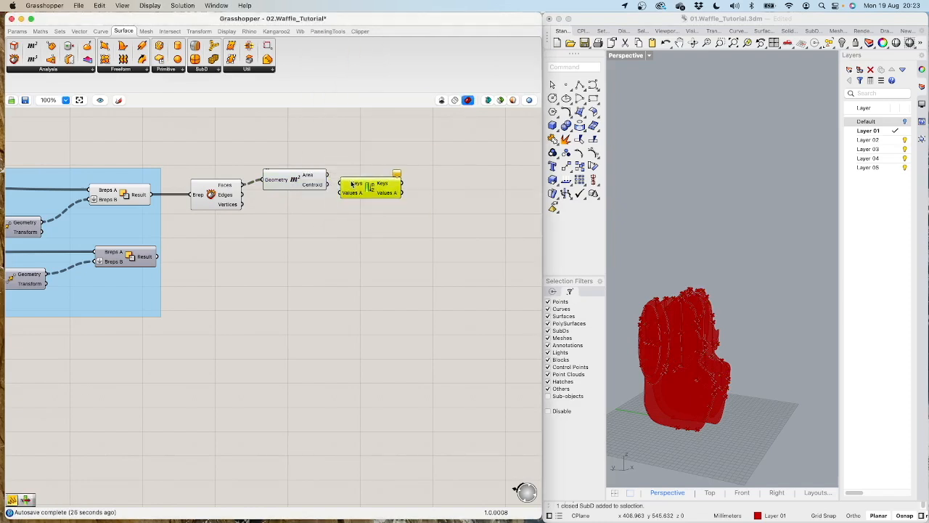
{"action": "left_click_drag", "start_coordinate": [328, 175], "coordinate": [339, 191]}
{"action": "left_click_drag", "start_coordinate": [243, 185], "coordinate": [340, 204]}
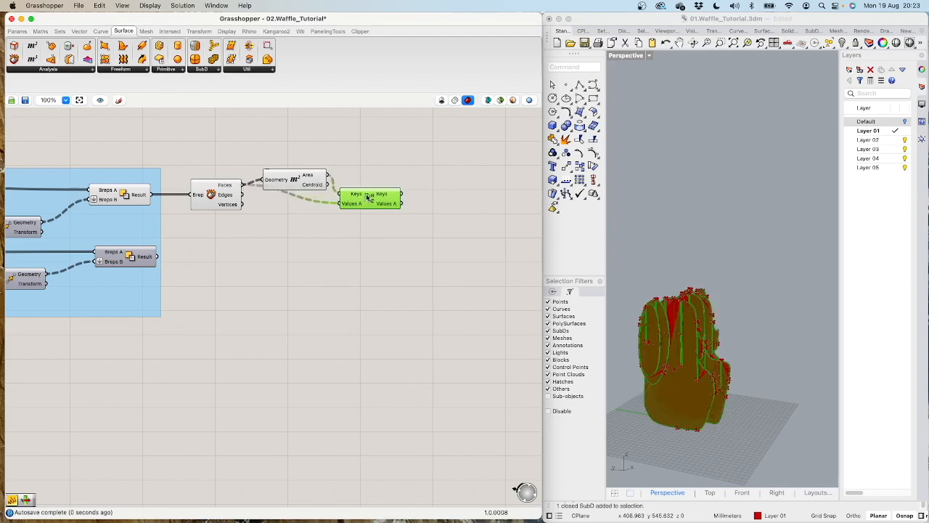
{"action": "left_click", "coordinate": [313, 174]}
{"action": "left_click_drag", "start_coordinate": [313, 174], "coordinate": [313, 166]}
{"action": "left_click_drag", "start_coordinate": [355, 195], "coordinate": [353, 191]}
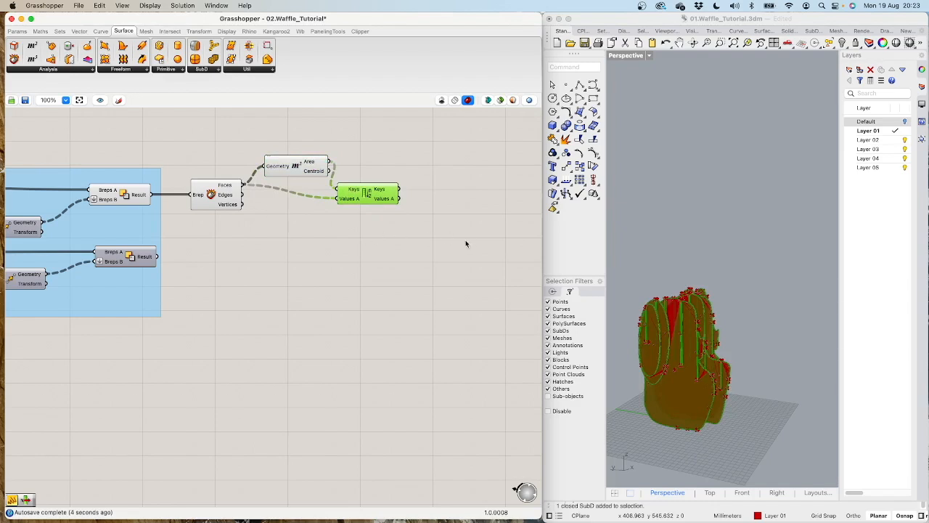
Step: Add a List Item component fed by Sort List's Values A output, and reverse that output
{"action": "double_click", "coordinate": [426, 206]}
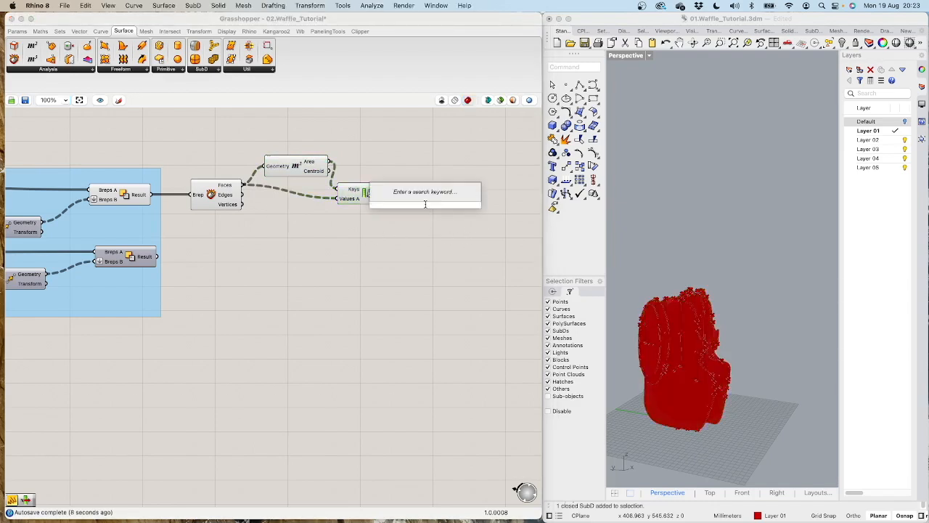
{"action": "type", "text": "sort"}
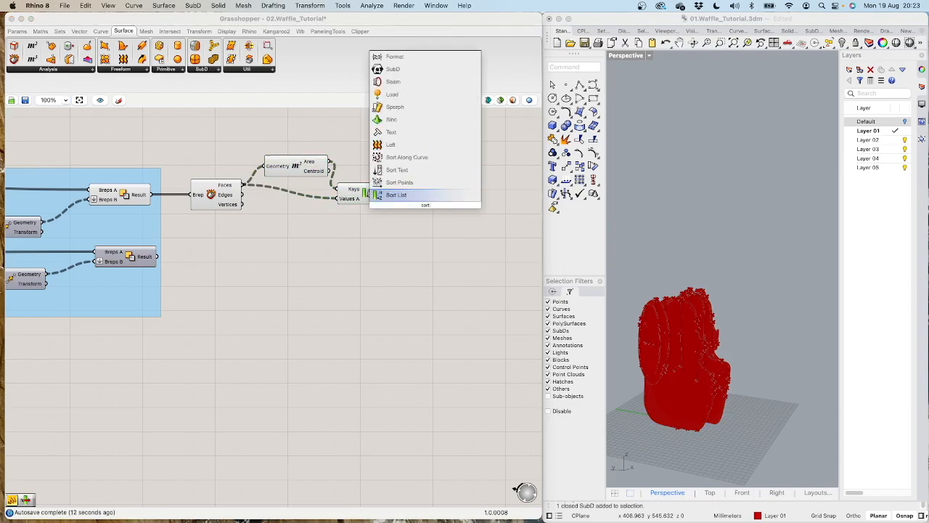
{"action": "key", "text": "BackSpace"}
{"action": "key", "text": "BackSpace"}
{"action": "key", "text": "BackSpace"}
{"action": "key", "text": "BackSpace"}
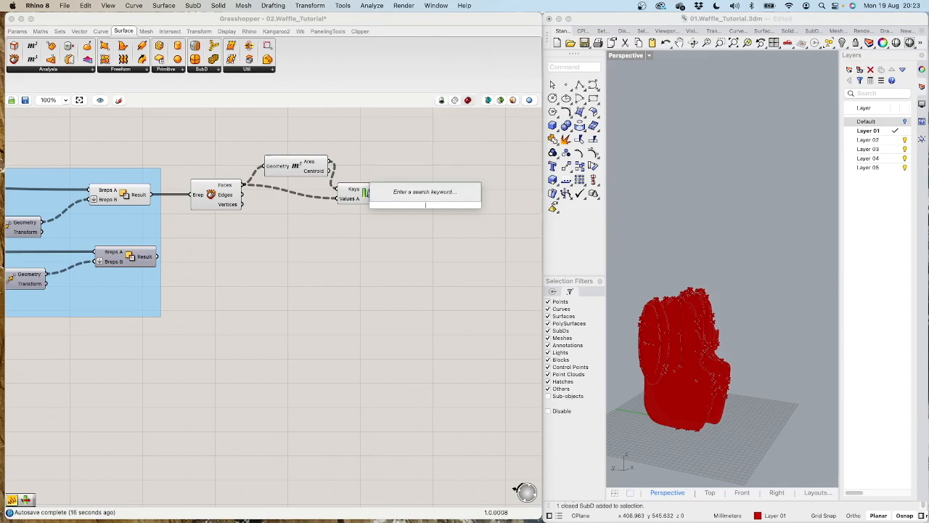
{"action": "type", "text": "list it"}
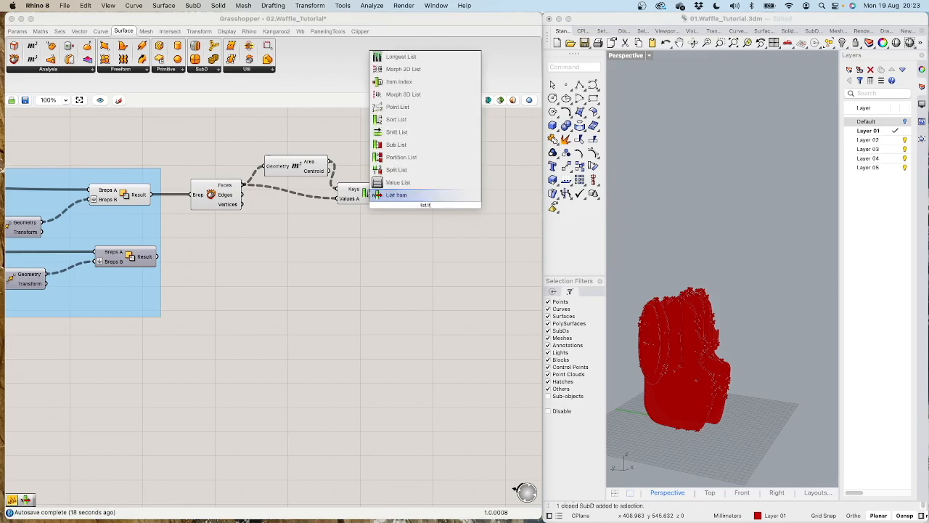
{"action": "key", "text": "Return"}
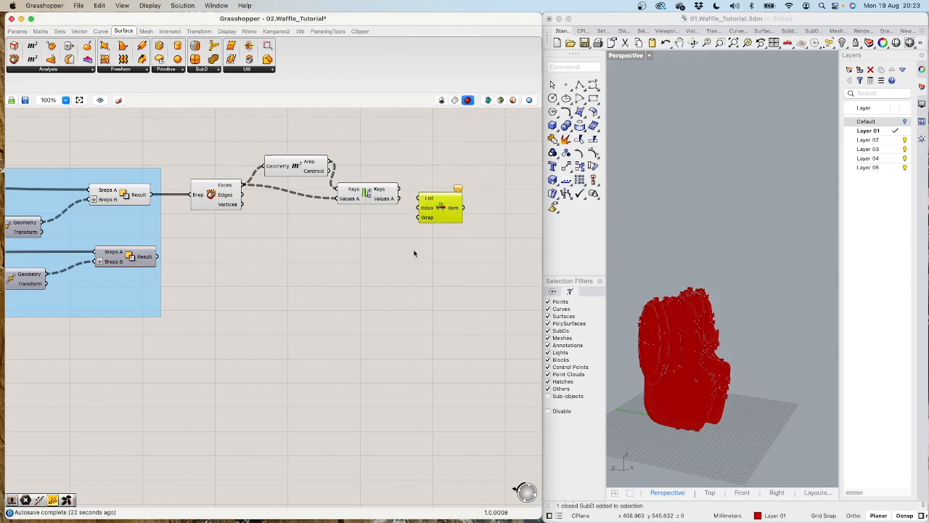
{"action": "left_click_drag", "start_coordinate": [398, 198], "coordinate": [438, 214]}
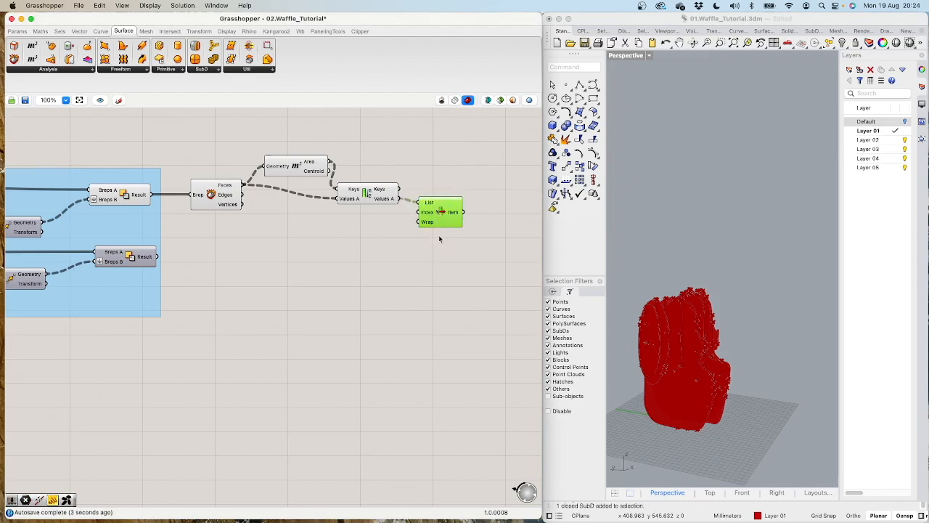
{"action": "right_click", "coordinate": [392, 202]}
{"action": "left_click", "coordinate": [420, 242]}
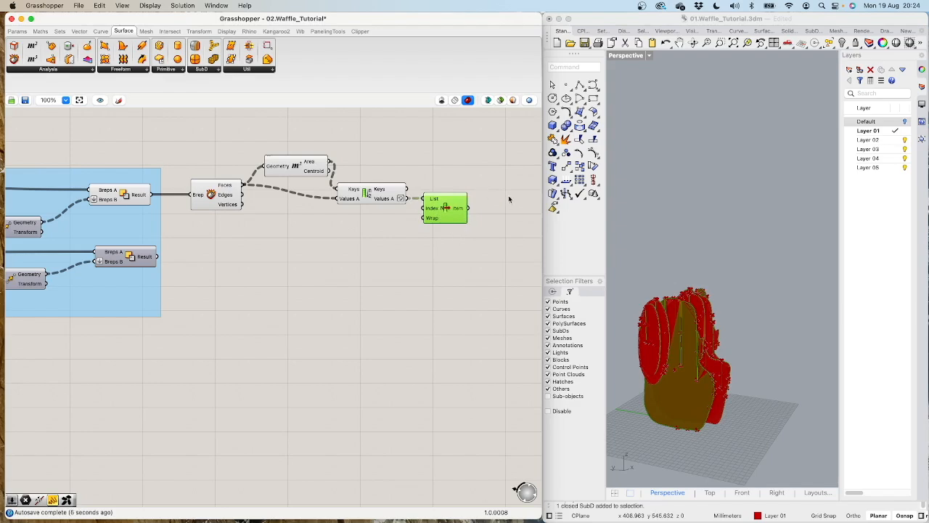
Step: Add a Brep Edges component and connect the List Item output to its Brep input
{"action": "right_click_drag", "start_coordinate": [492, 213], "coordinate": [344, 201]}
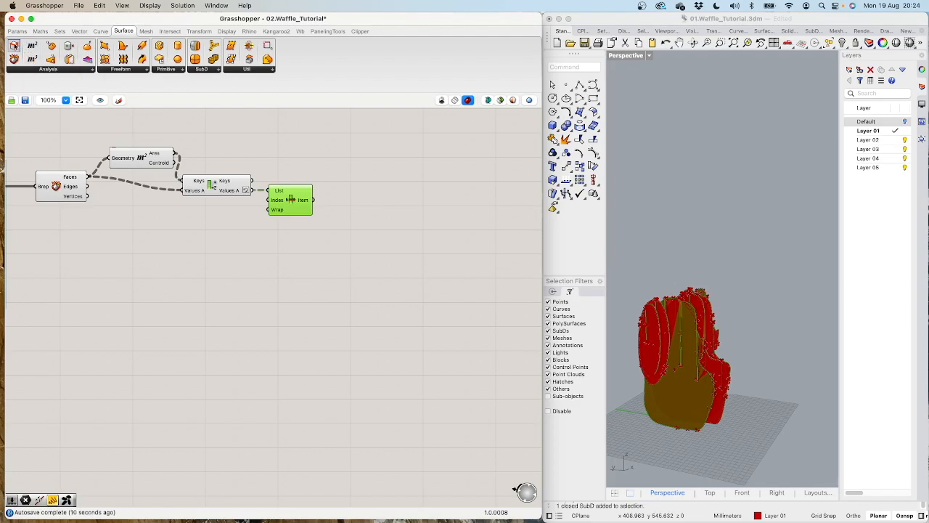
{"action": "left_click", "coordinate": [367, 190]}
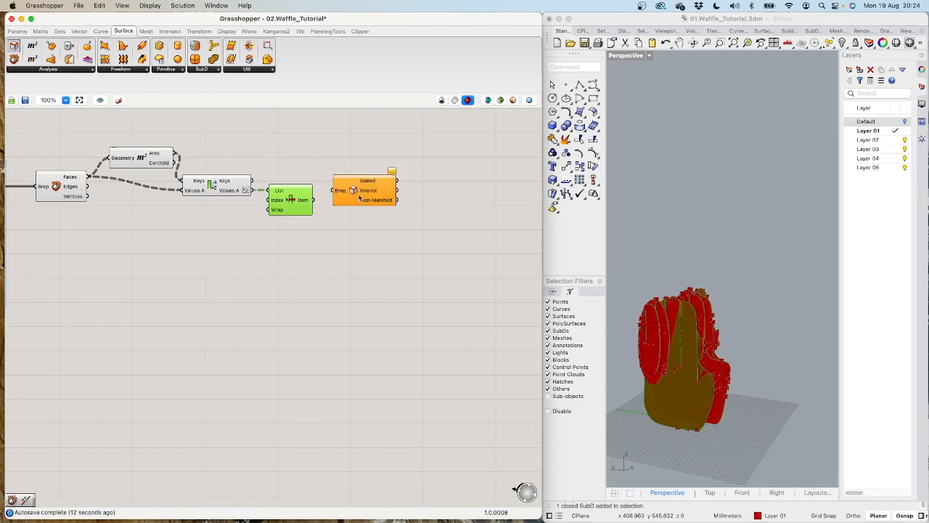
{"action": "left_click_drag", "start_coordinate": [313, 199], "coordinate": [365, 187]}
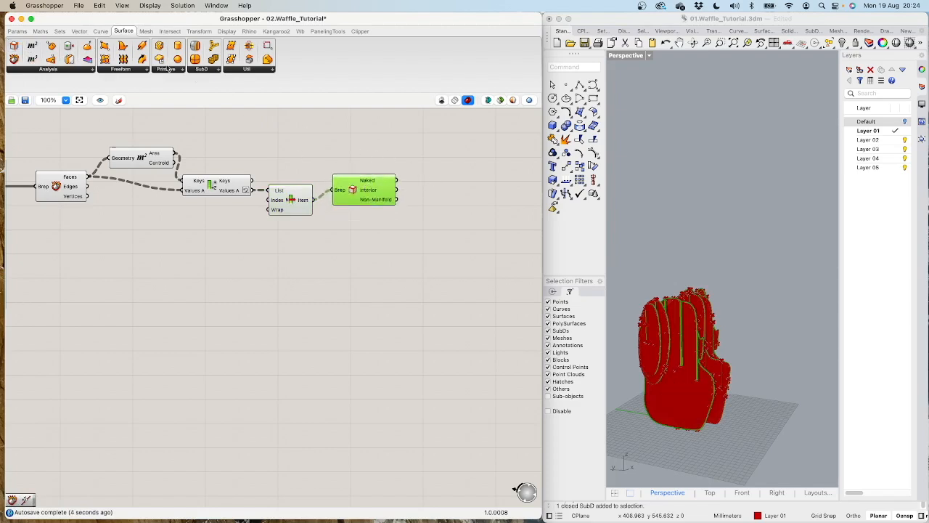
Step: Add a Join Curves component, connect the Naked edges to its Curves input, and check the joined outlines on the plates
{"action": "left_click", "coordinate": [100, 32]}
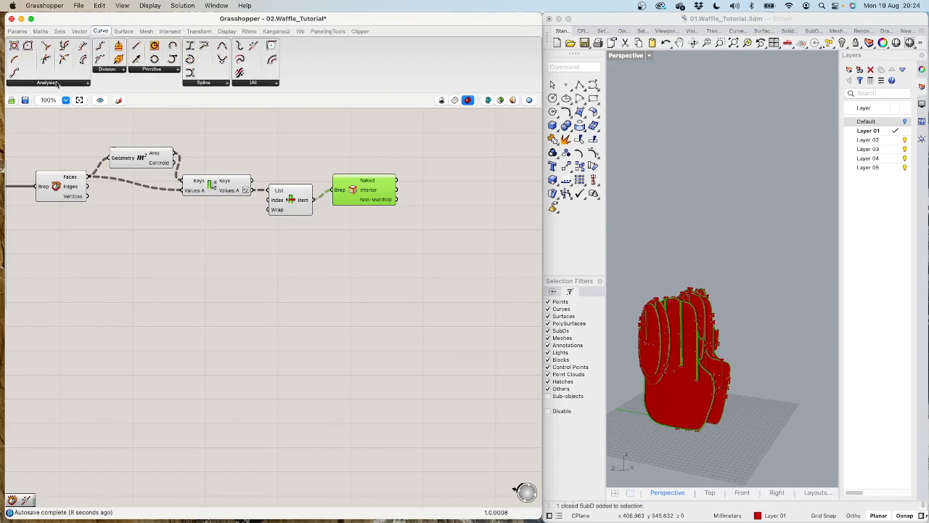
{"action": "left_click_drag", "start_coordinate": [254, 45], "coordinate": [439, 180]}
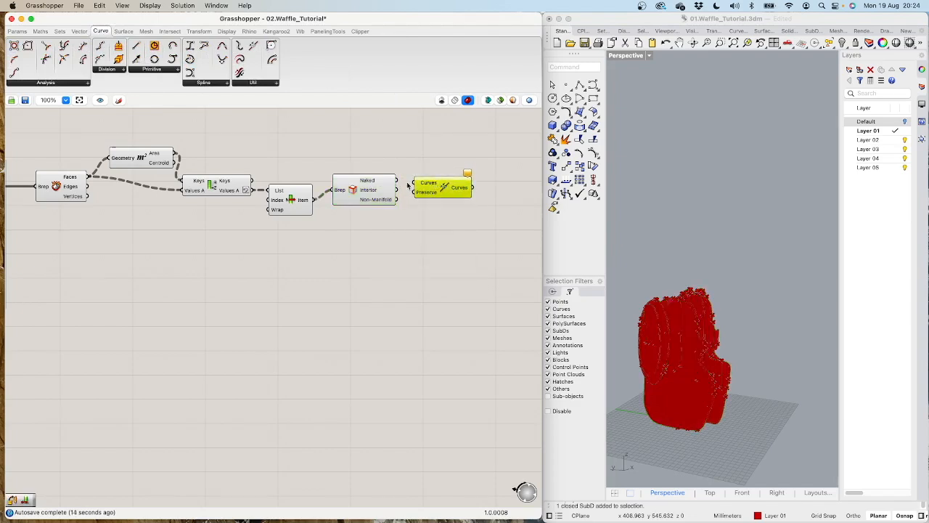
{"action": "left_click", "coordinate": [439, 191]}
{"action": "left_click_drag", "start_coordinate": [439, 192], "coordinate": [440, 187]}
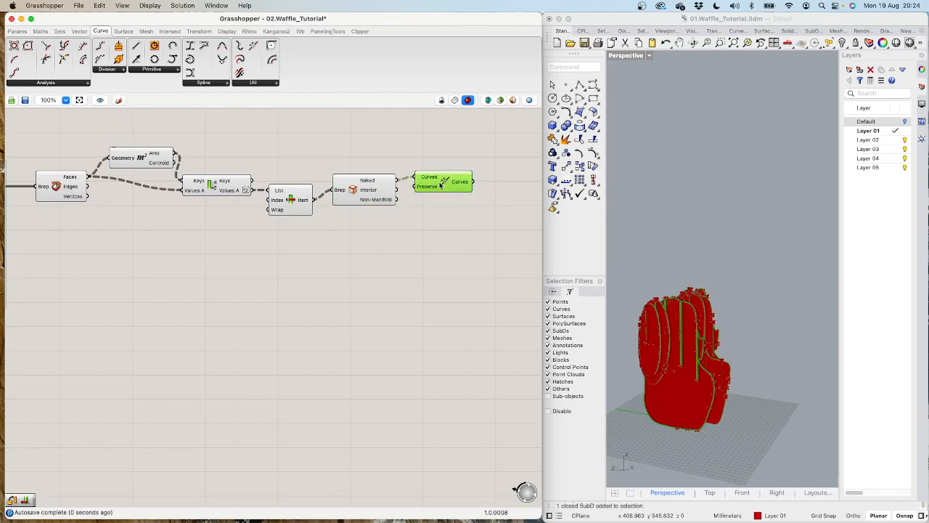
{"action": "scroll", "coordinate": [672, 299], "scroll_direction": "down", "scroll_amount": 5}
{"action": "scroll", "coordinate": [672, 299], "scroll_direction": "up", "scroll_amount": 10}
{"action": "mouse_move", "coordinate": [658, 345]}
{"action": "right_mouse_down"}
{"action": "mouse_move", "coordinate": [669, 366]}
{"action": "mouse_move", "coordinate": [668, 348]}
{"action": "right_mouse_up"}
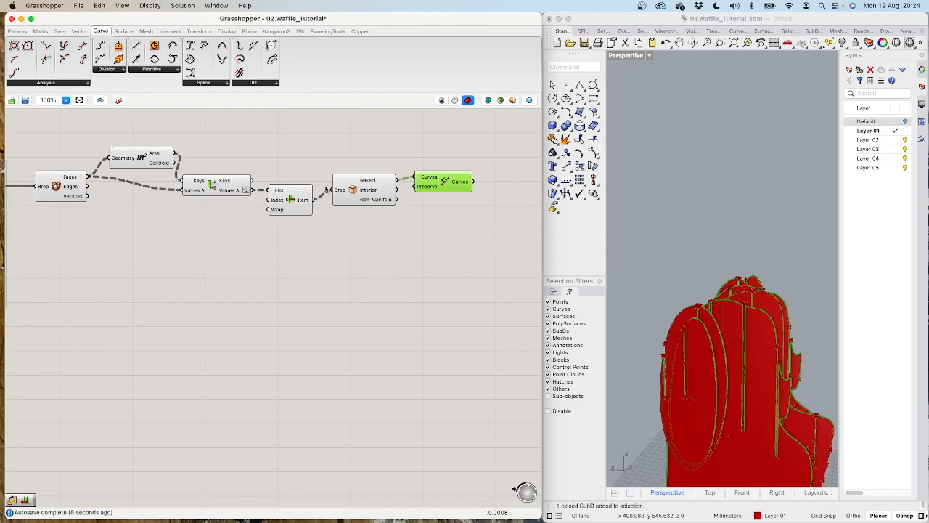
Step: Move Brep Edges and Join Curves slightly up and add a Deconstruct Brep below them, fed by the List Item output
{"action": "left_click_drag", "start_coordinate": [367, 190], "coordinate": [366, 182]}
{"action": "left_click_drag", "start_coordinate": [460, 183], "coordinate": [460, 179]}
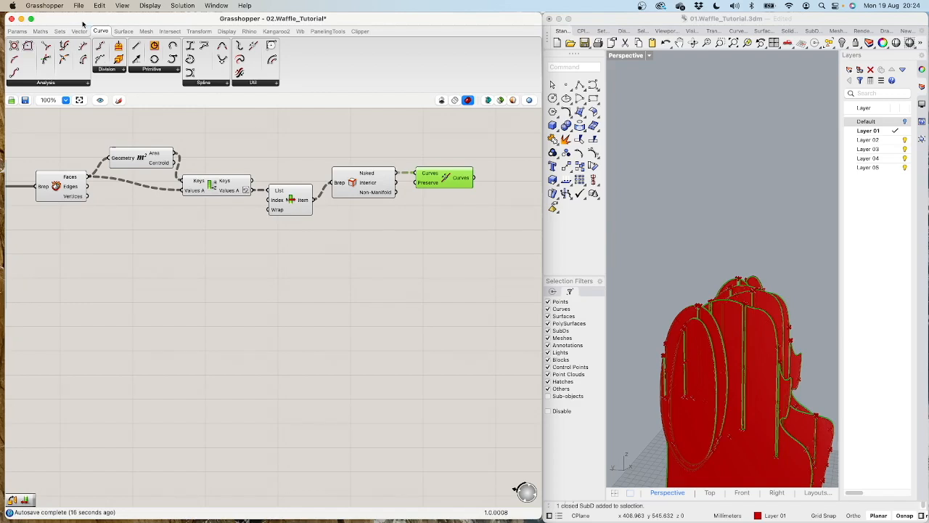
{"action": "left_click", "coordinate": [124, 31]}
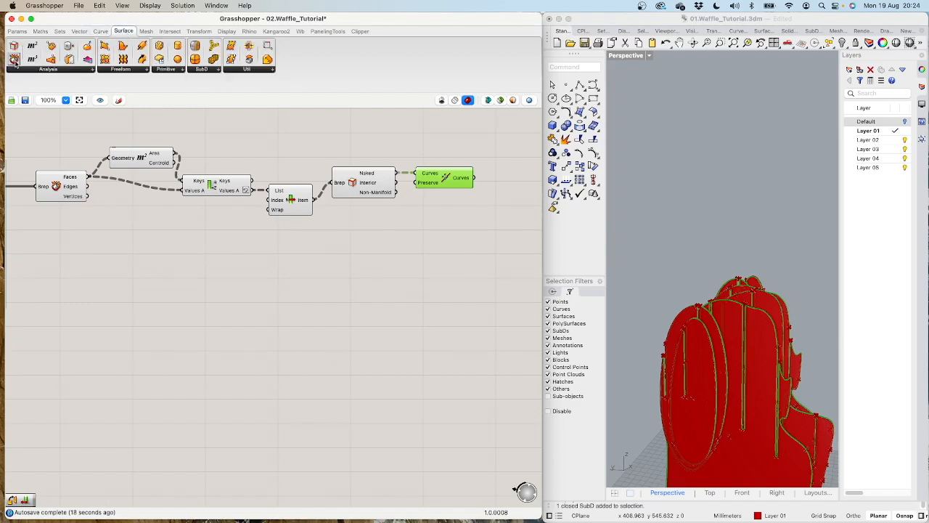
{"action": "left_click_drag", "start_coordinate": [375, 229], "coordinate": [369, 231]}
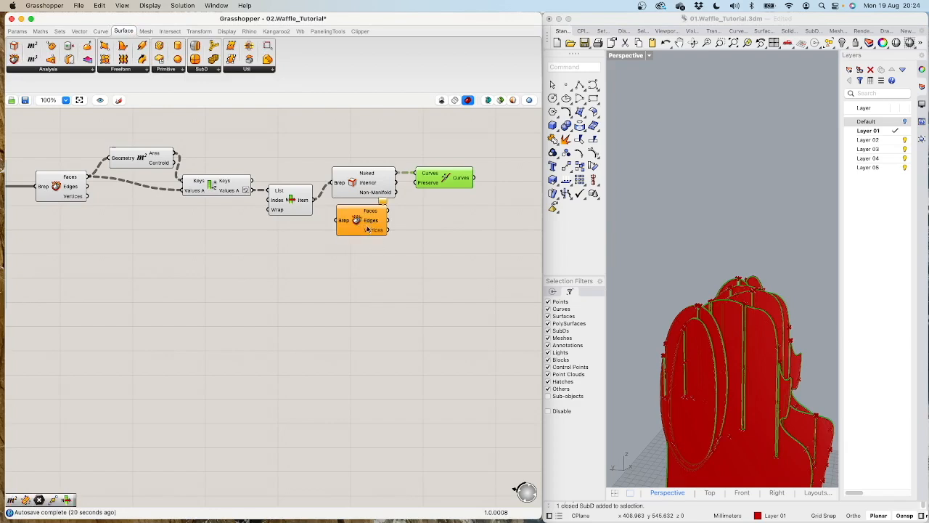
{"action": "left_click_drag", "start_coordinate": [314, 200], "coordinate": [339, 227]}
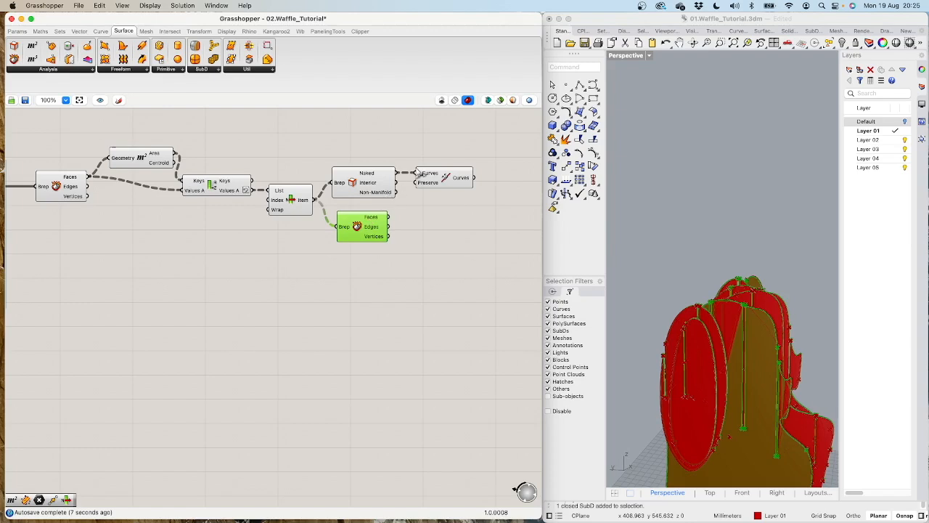
Step: Add a Plane Fit component beside Deconstruct Brep and connect the Vertices output to its Points input
{"action": "double_click", "coordinate": [417, 251]}
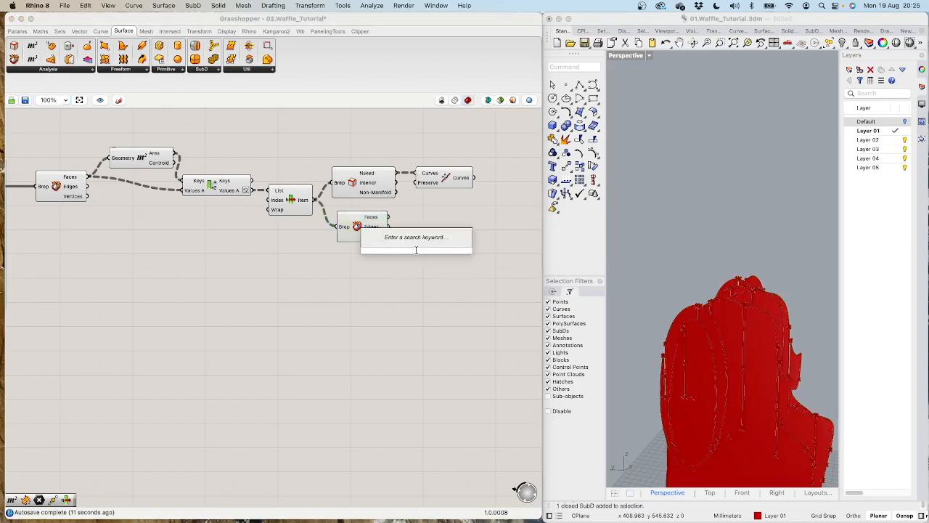
{"action": "type", "text": "plane fi"}
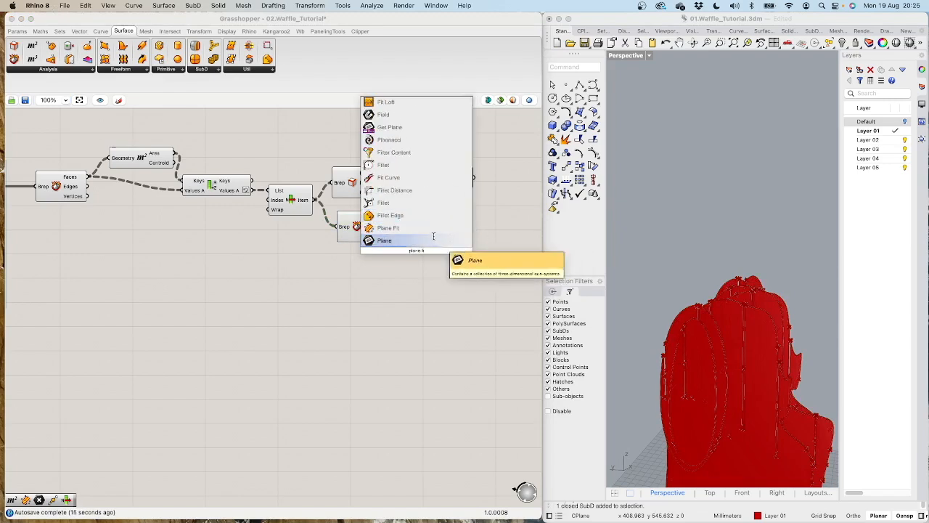
{"action": "key", "text": "Return"}
{"action": "left_click_drag", "start_coordinate": [412, 251], "coordinate": [443, 241]}
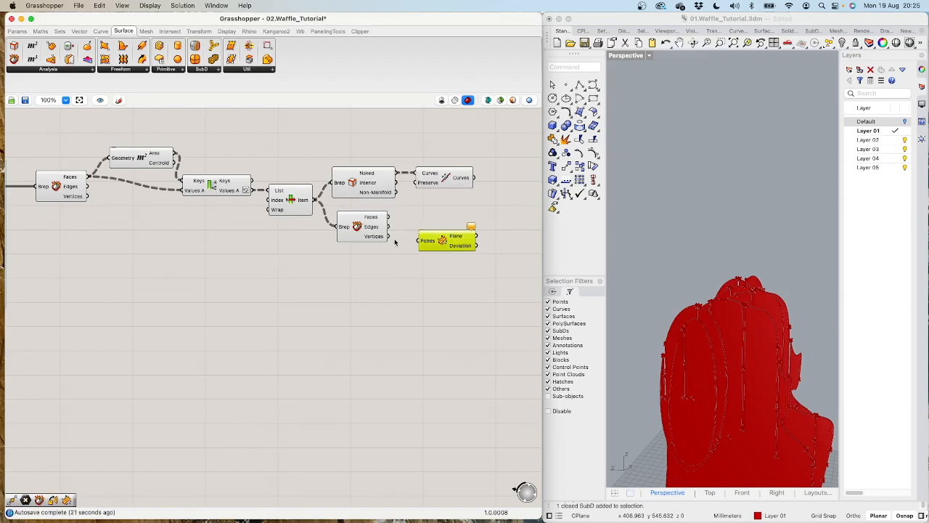
{"action": "left_click_drag", "start_coordinate": [390, 236], "coordinate": [435, 227]}
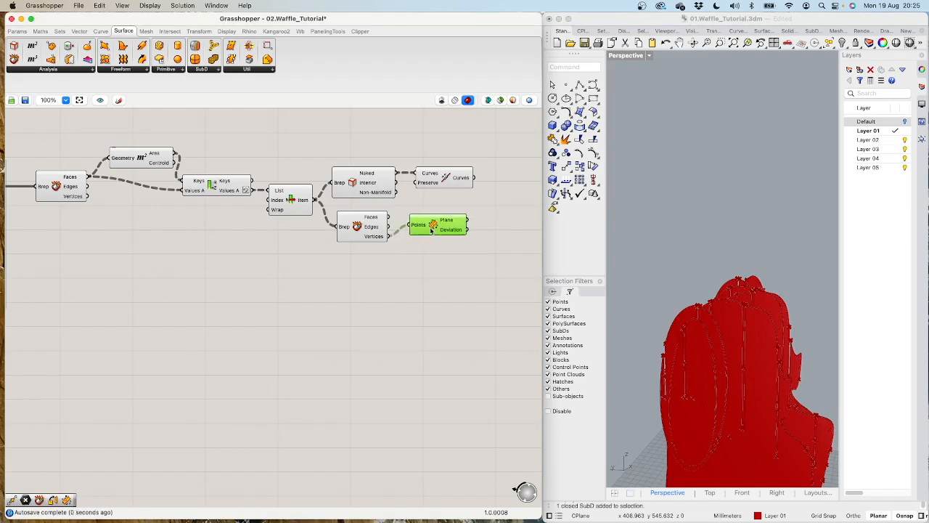
{"action": "left_click", "coordinate": [460, 175]}
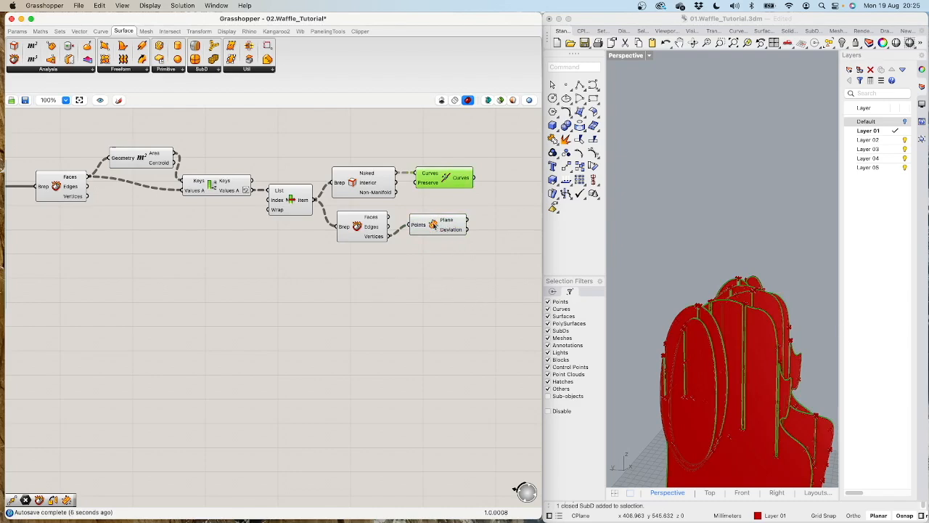
{"action": "right_click_drag", "start_coordinate": [462, 265], "coordinate": [267, 255]}
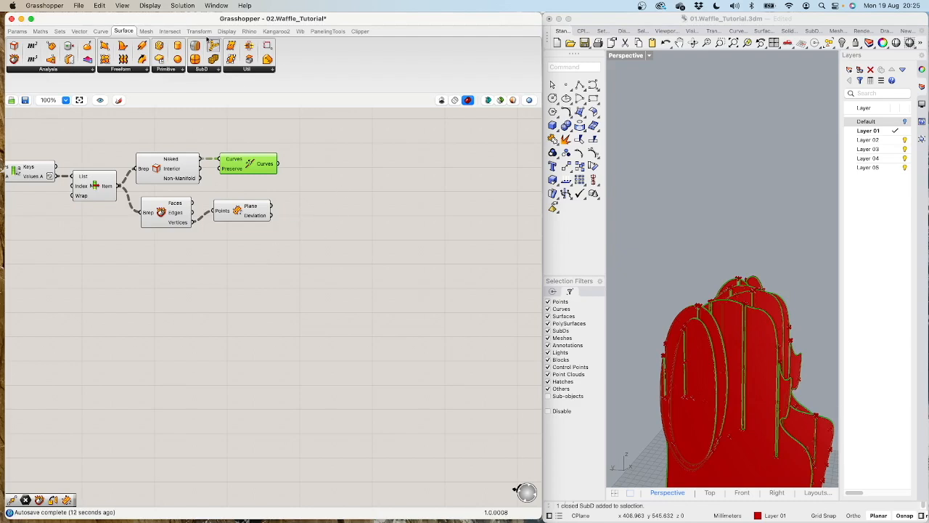
{"action": "left_click", "coordinate": [82, 30]}
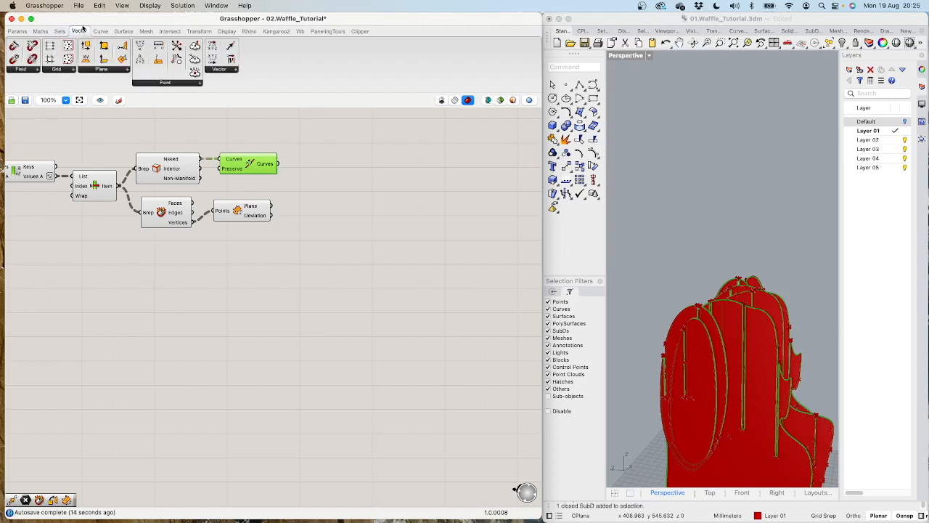
{"action": "left_click", "coordinate": [105, 70]}
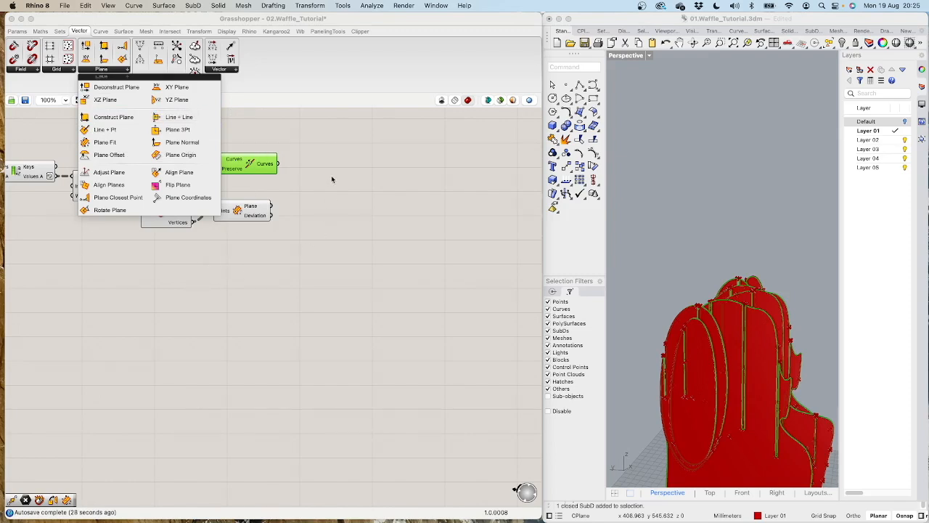
{"action": "left_click", "coordinate": [334, 138]}
Step: Add an Orient component to the canvas, placed after Join Curves and Plane Fit
{"action": "double_click", "coordinate": [329, 155]}
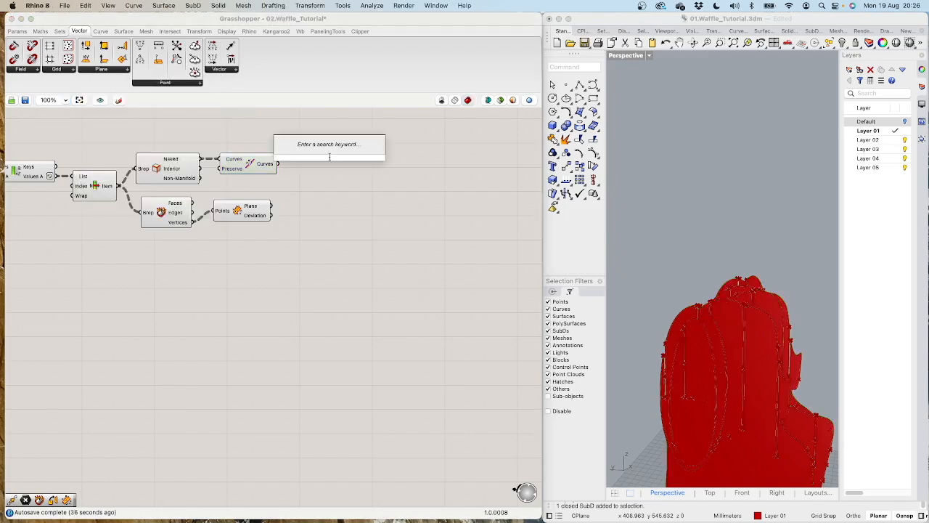
{"action": "type", "text": "orient"}
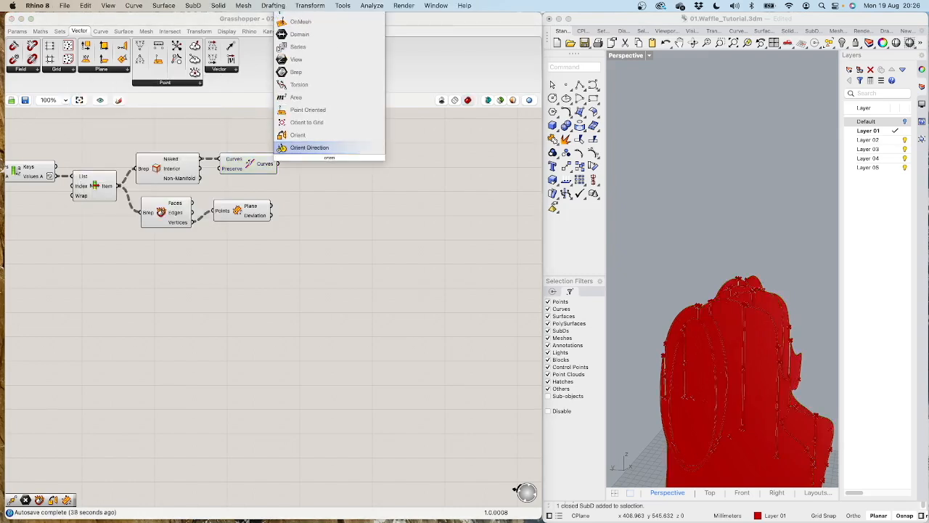
{"action": "left_click", "coordinate": [306, 134]}
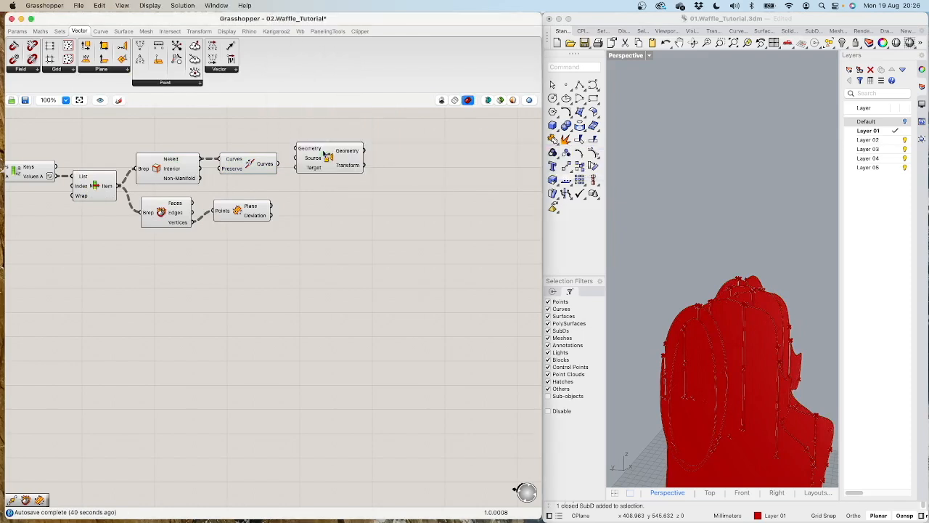
{"action": "left_click_drag", "start_coordinate": [325, 153], "coordinate": [335, 188]}
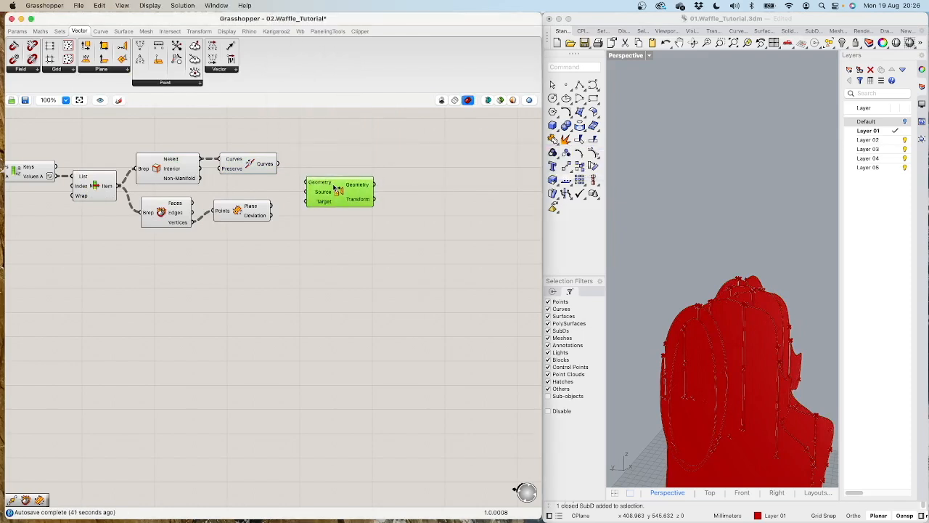
{"action": "left_click", "coordinate": [102, 69]}
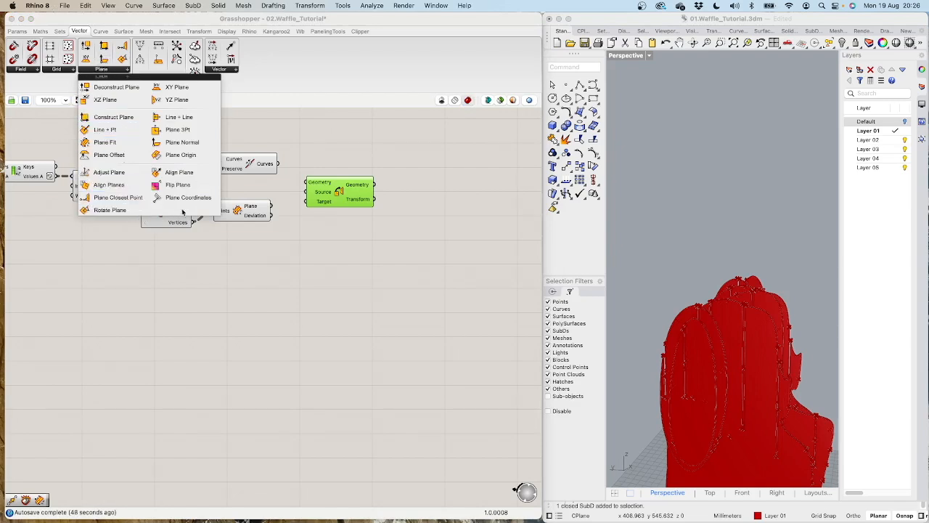
{"action": "left_click", "coordinate": [217, 70]}
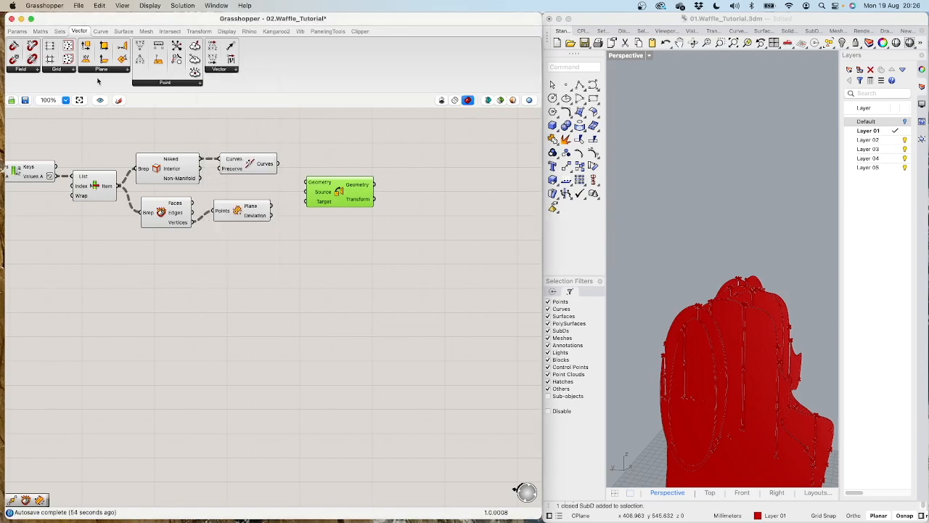
{"action": "left_click", "coordinate": [165, 83]}
Step: Reposition Orient near Join Curves and connect the joined Curves output to its Geometry input
{"action": "left_click_drag", "start_coordinate": [330, 187], "coordinate": [339, 166]}
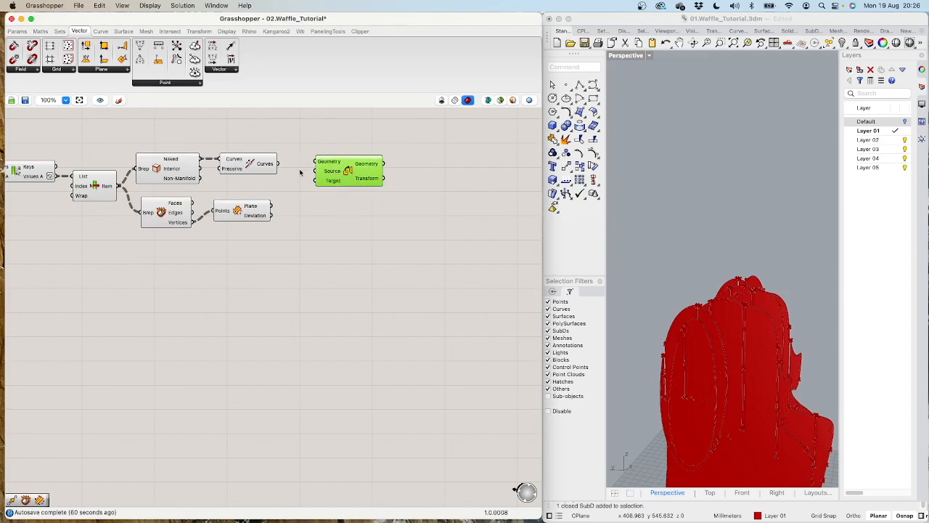
{"action": "left_click_drag", "start_coordinate": [346, 173], "coordinate": [331, 182]}
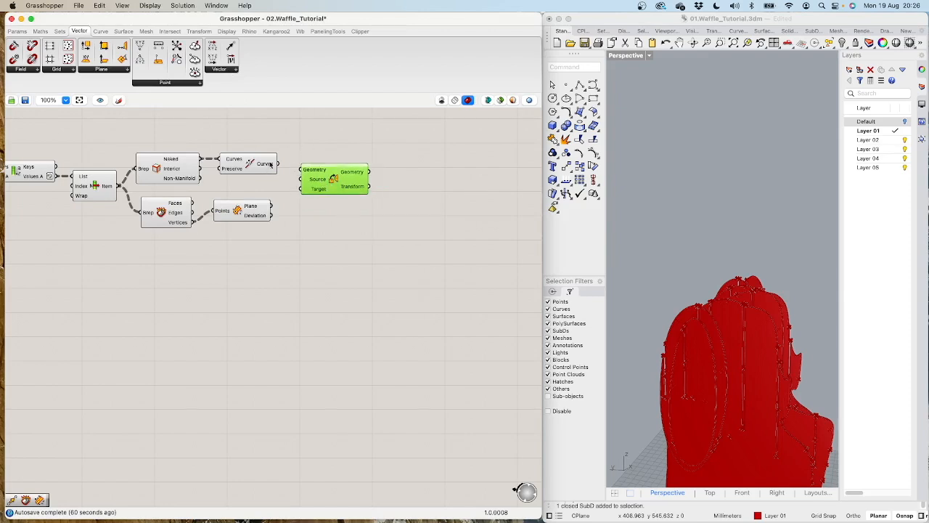
{"action": "left_click_drag", "start_coordinate": [277, 164], "coordinate": [317, 182]}
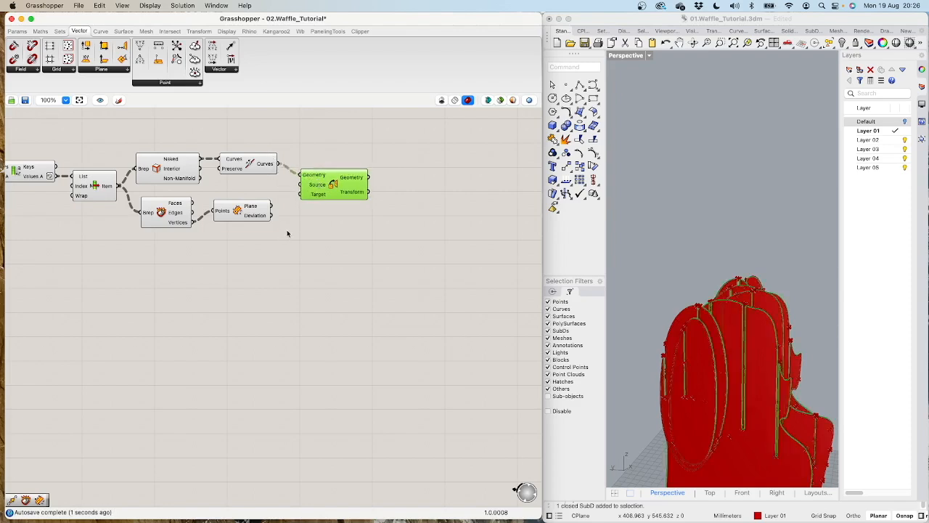
Step: Select Plane Fit and examine in the Perspective viewport where its fitted planes lie around the waffle plates
{"action": "left_click", "coordinate": [241, 213]}
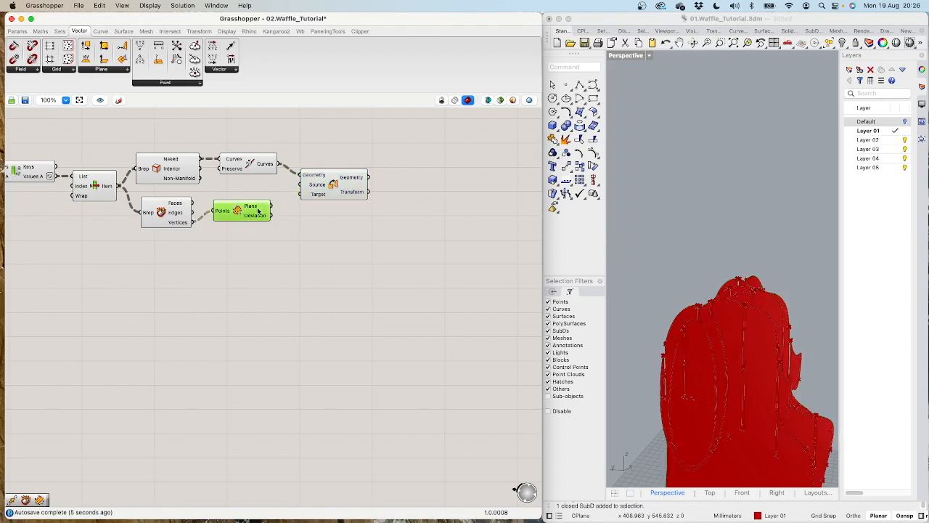
{"action": "middle_click", "coordinate": [258, 211]}
{"action": "left_click", "coordinate": [272, 196]}
{"action": "scroll", "coordinate": [672, 358], "scroll_direction": "down", "scroll_amount": 8}
{"action": "scroll", "coordinate": [680, 397], "scroll_direction": "up", "scroll_amount": 6}
{"action": "right_click_drag", "start_coordinate": [729, 379], "coordinate": [633, 382]}
{"action": "scroll", "coordinate": [661, 382], "scroll_direction": "down", "scroll_amount": 8}
{"action": "scroll", "coordinate": [666, 373], "scroll_direction": "up", "scroll_amount": 5}
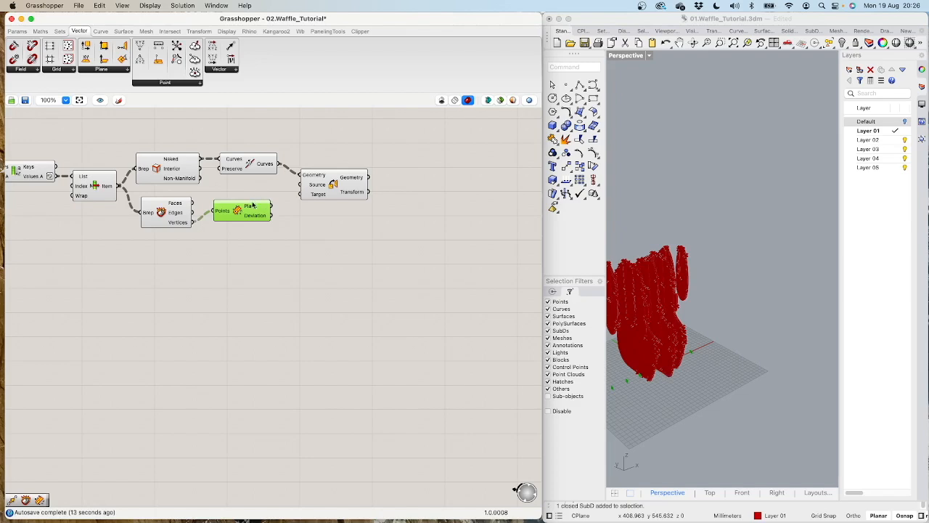
Step: Connect Plane Fit's Plane output to Orient's Source input and check the outlines laid flat on the ground
{"action": "left_click_drag", "start_coordinate": [271, 207], "coordinate": [305, 190]}
{"action": "left_click", "coordinate": [307, 190]}
{"action": "right_click_drag", "start_coordinate": [736, 373], "coordinate": [687, 373]}
{"action": "right_click_drag", "start_coordinate": [774, 411], "coordinate": [527, 304]}
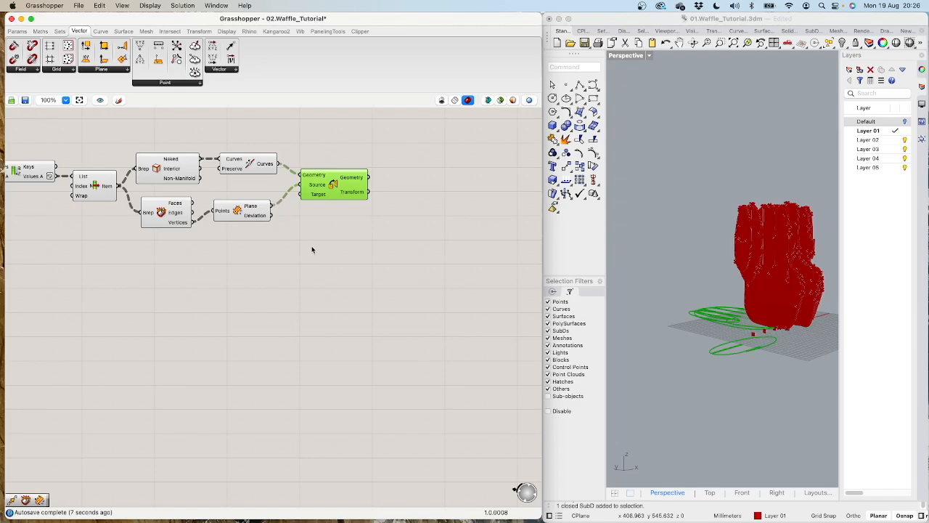
Step: Add a List Length component above Orient, flatten its List input, and feed it with Join Curves' output
{"action": "right_click_drag", "start_coordinate": [393, 224], "coordinate": [288, 228]}
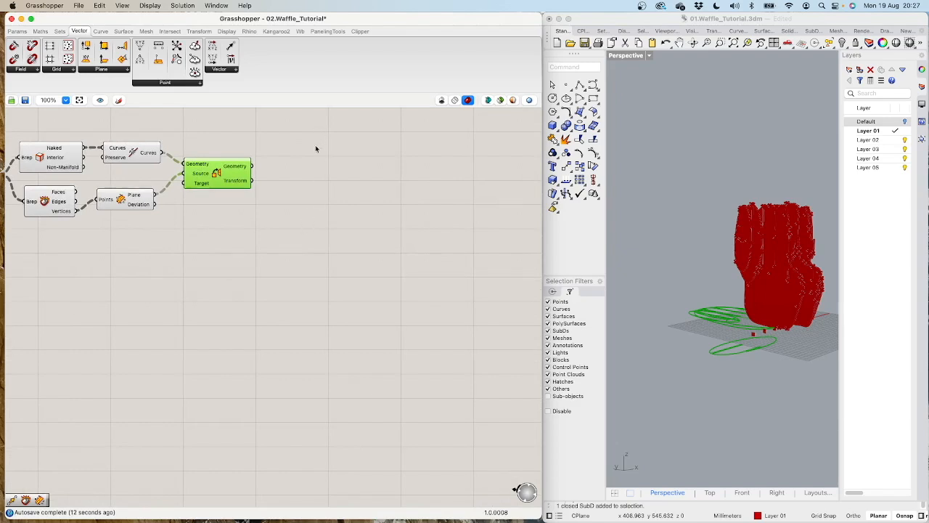
{"action": "mouse_move", "coordinate": [282, 197]}
{"action": "right_mouse_down"}
{"action": "mouse_move", "coordinate": [283, 215]}
{"action": "mouse_move", "coordinate": [275, 211]}
{"action": "right_mouse_up"}
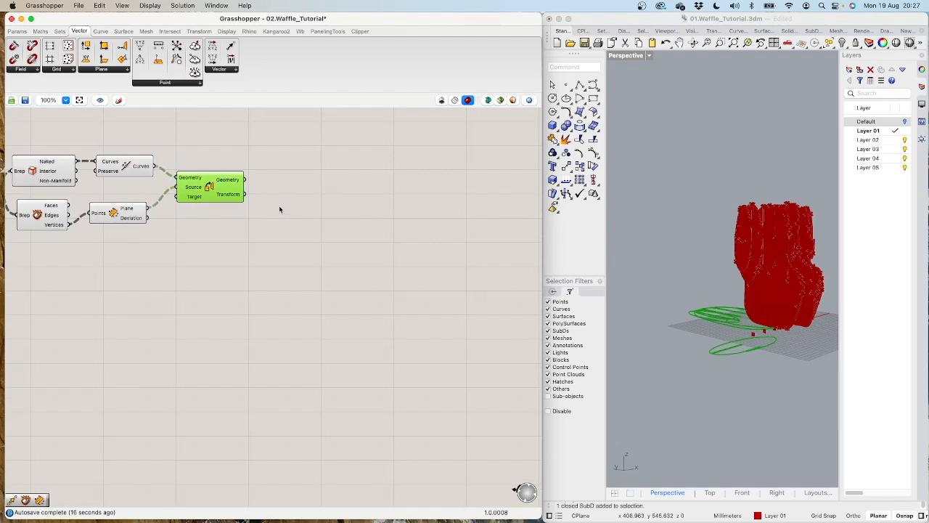
{"action": "double_click", "coordinate": [207, 143]}
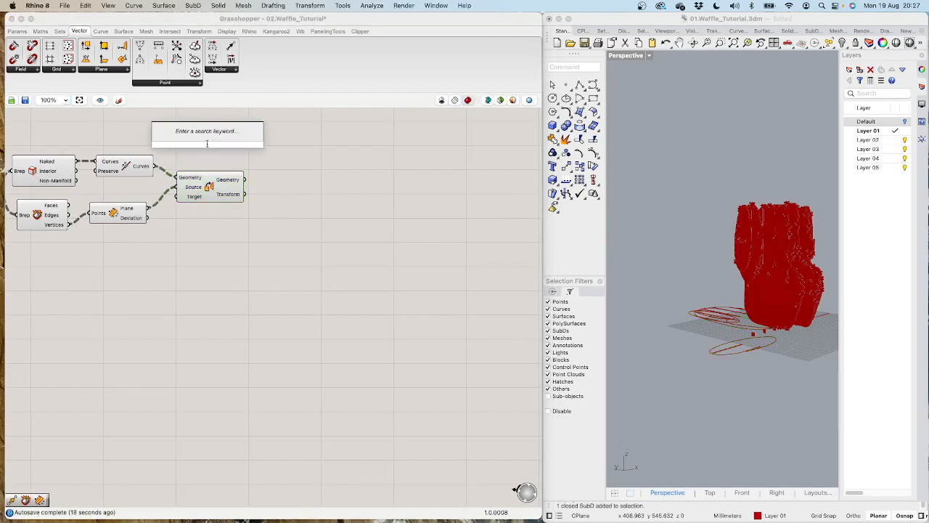
{"action": "type", "text": "list le"}
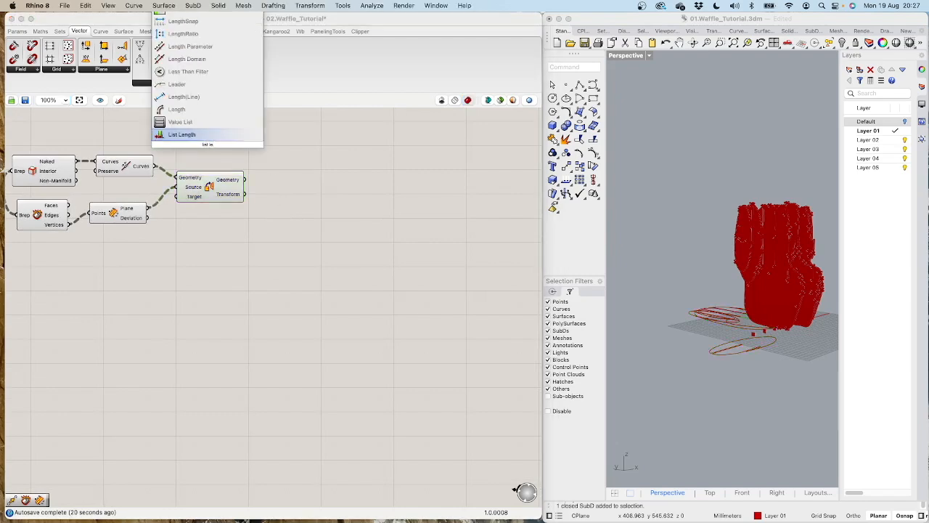
{"action": "key", "text": "Return"}
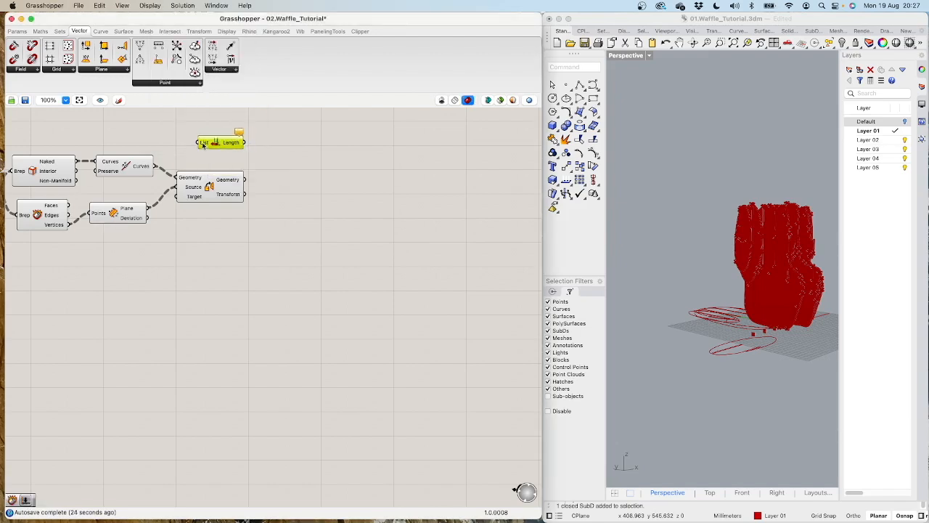
{"action": "right_click", "coordinate": [204, 143]}
{"action": "left_click", "coordinate": [225, 225]}
{"action": "left_click_drag", "start_coordinate": [158, 168], "coordinate": [193, 140]}
{"action": "left_click_drag", "start_coordinate": [155, 166], "coordinate": [189, 146]}
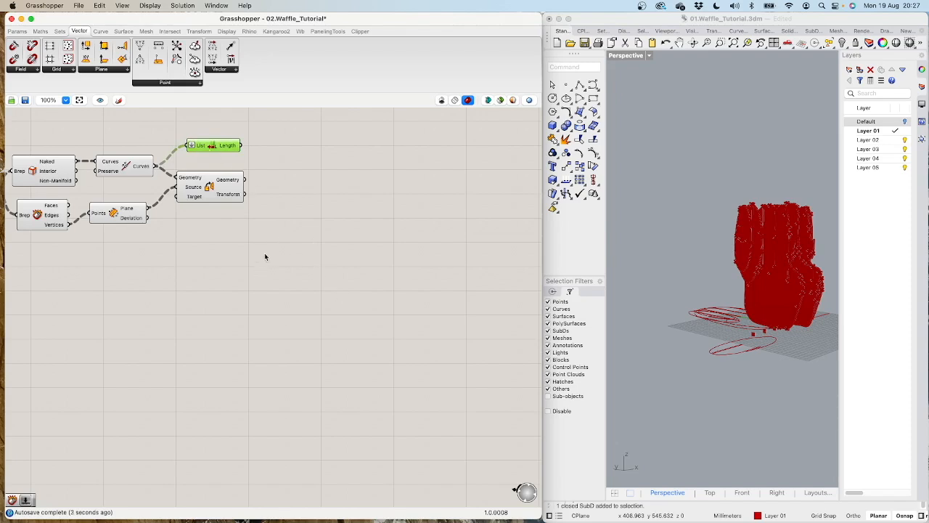
Step: Add a Move component after Orient and connect Orient's Geometry output to its Geometry input
{"action": "double_click", "coordinate": [304, 186]}
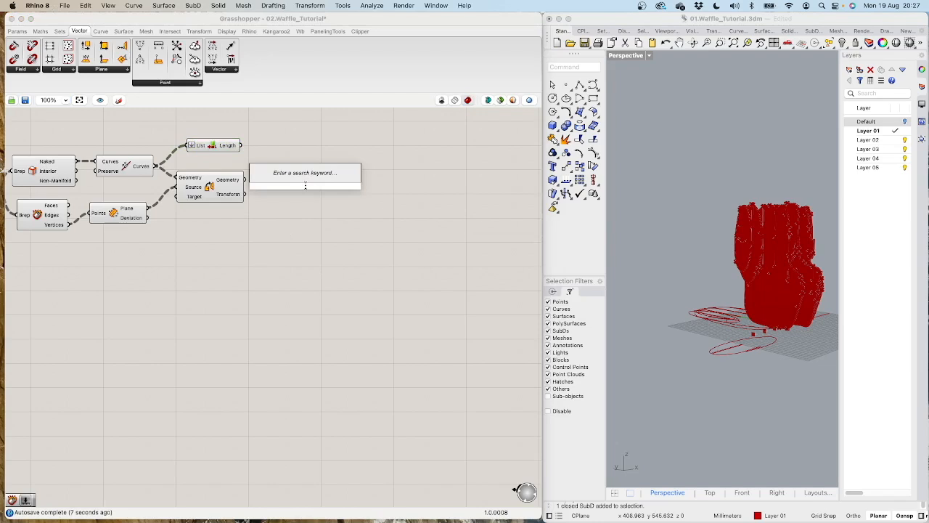
{"action": "type", "text": "move"}
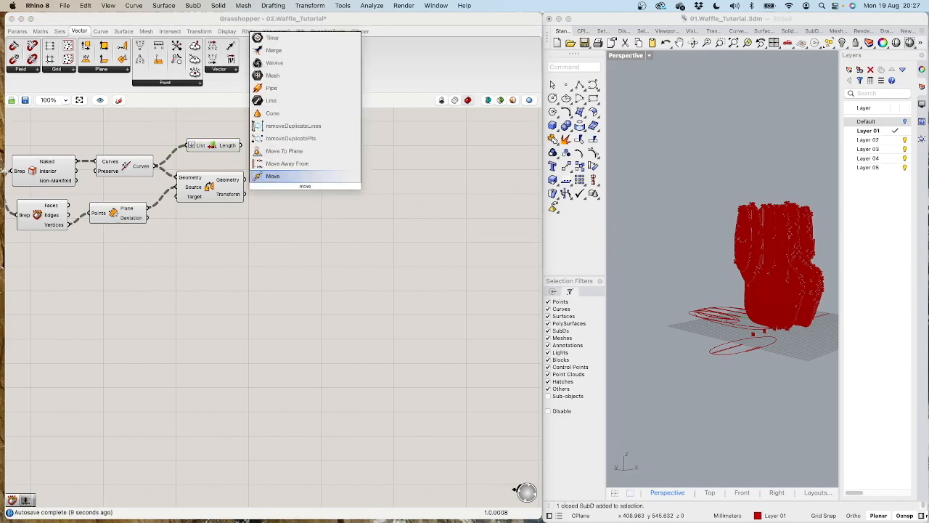
{"action": "key", "text": "Return"}
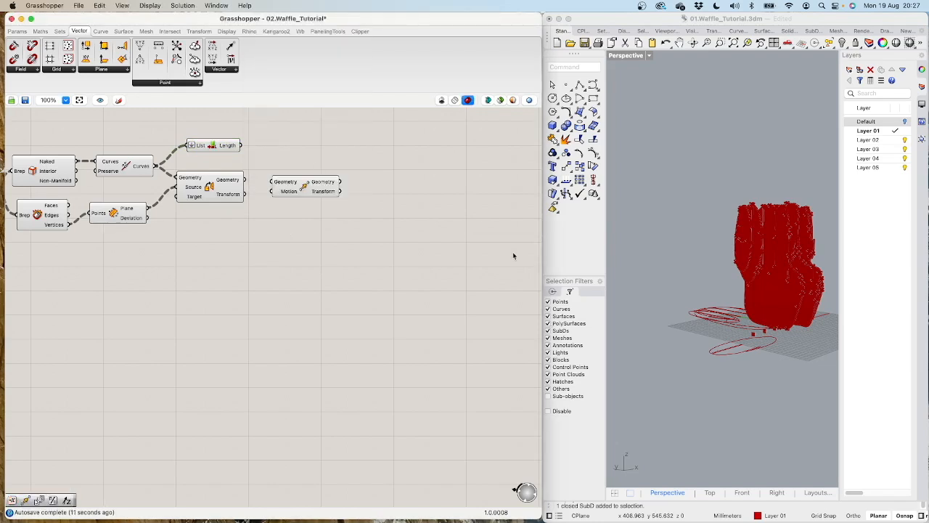
{"action": "left_click_drag", "start_coordinate": [305, 186], "coordinate": [331, 179]}
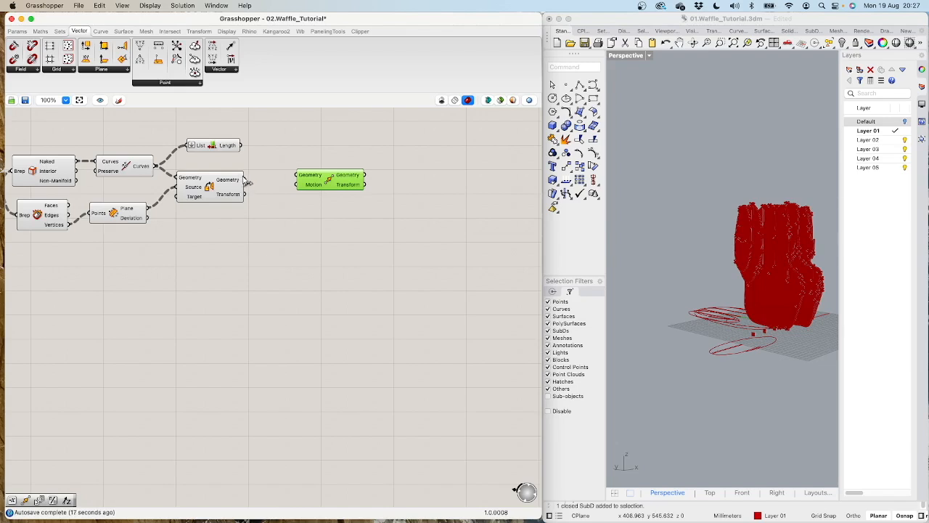
{"action": "left_click", "coordinate": [224, 189]}
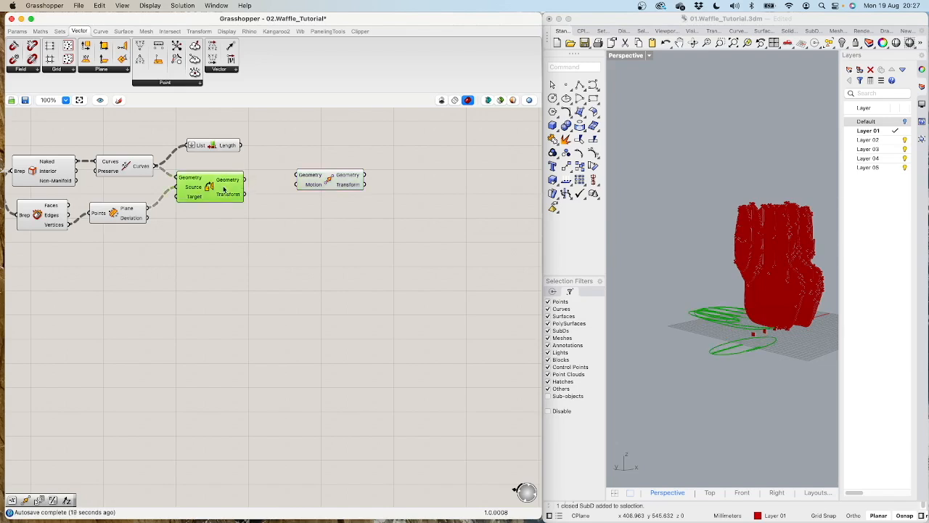
{"action": "left_click_drag", "start_coordinate": [245, 180], "coordinate": [317, 187]}
Step: Flatten the Geometry input of Move and nudge the component slightly
{"action": "right_click", "coordinate": [306, 181]}
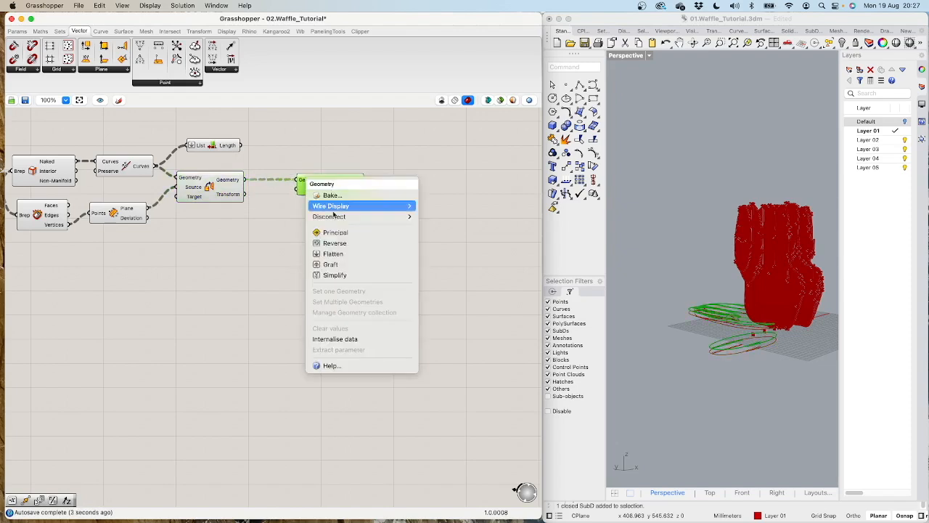
{"action": "left_click", "coordinate": [333, 252]}
{"action": "left_click_drag", "start_coordinate": [317, 178], "coordinate": [322, 176]}
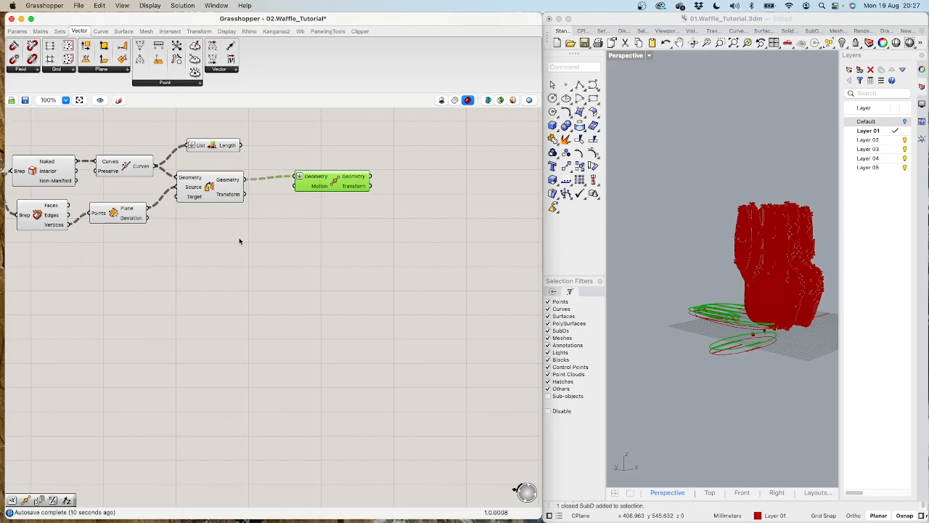
Step: Add a Unit X component below Move, connect its Unit vector output to the Motion input, and space the two components apart
{"action": "double_click", "coordinate": [281, 197]}
{"action": "type", "text": "x"}
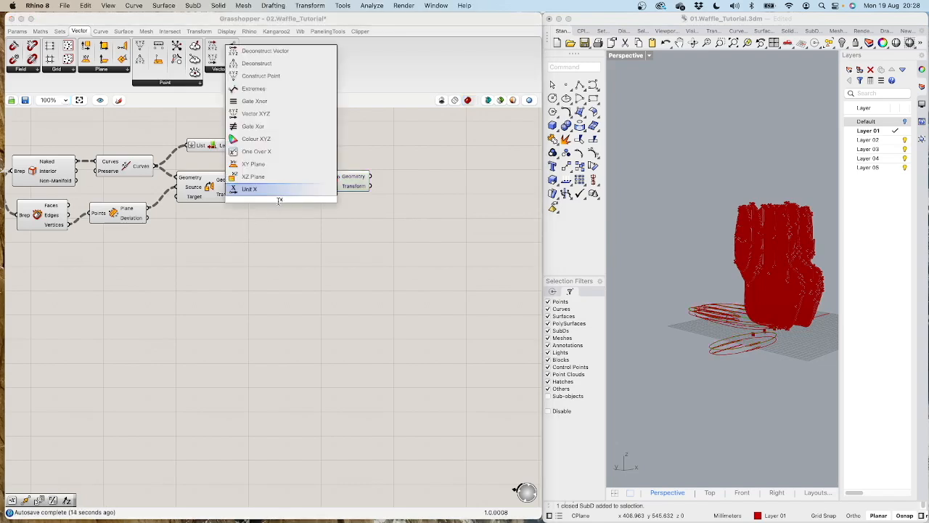
{"action": "left_click", "coordinate": [276, 193]}
{"action": "left_click", "coordinate": [325, 182]}
{"action": "left_click_drag", "start_coordinate": [328, 183], "coordinate": [352, 167]}
{"action": "left_click_drag", "start_coordinate": [313, 199], "coordinate": [294, 218]}
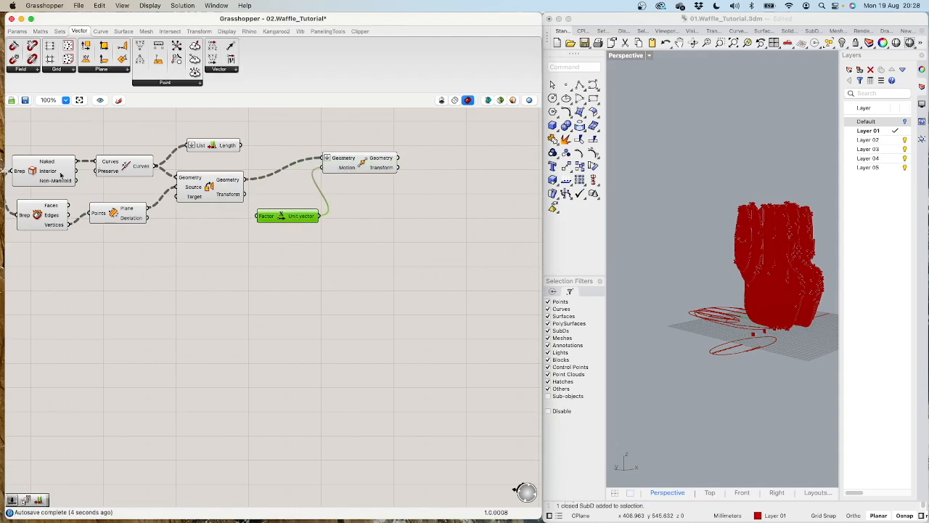
Step: Add a Series component feeding Unit X's Factor, connect List Length's output to its Count input, and space the components apart
{"action": "double_click", "coordinate": [222, 228]}
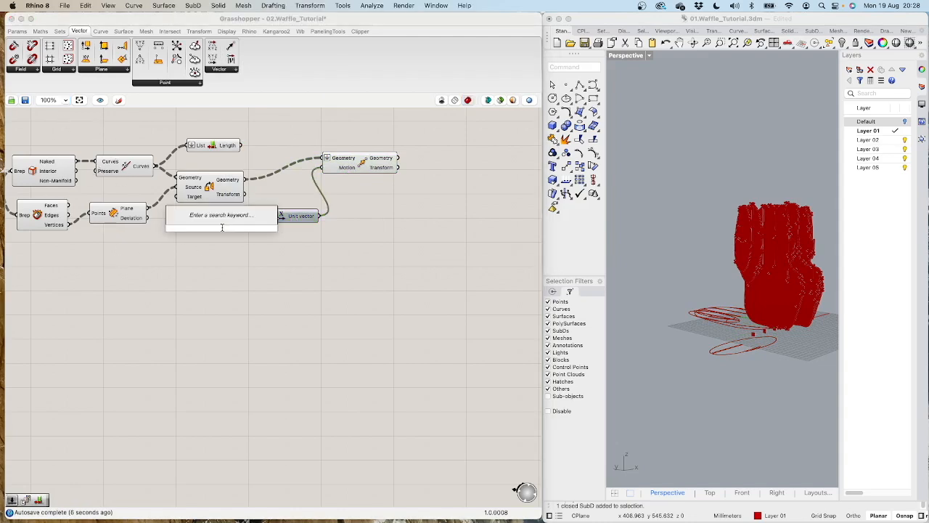
{"action": "type", "text": "serie"}
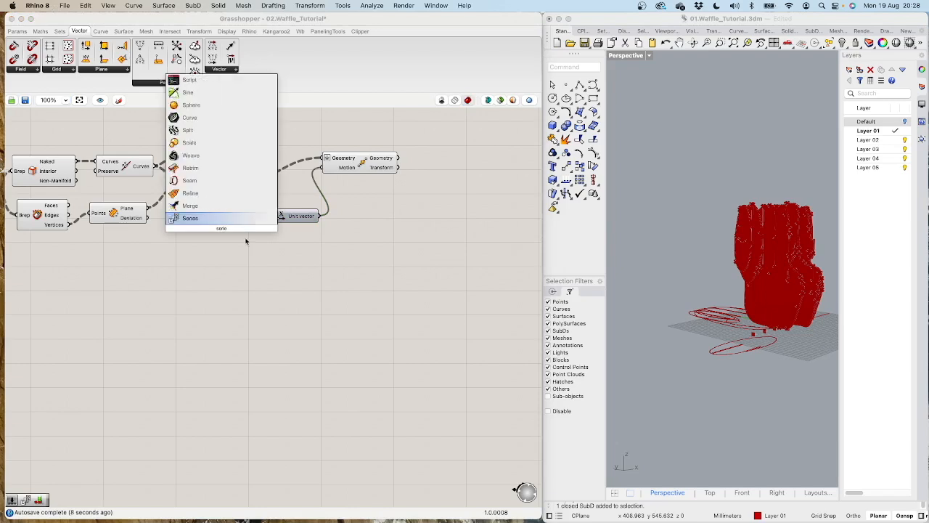
{"action": "left_click", "coordinate": [210, 218]}
{"action": "left_click_drag", "start_coordinate": [237, 236], "coordinate": [259, 218]}
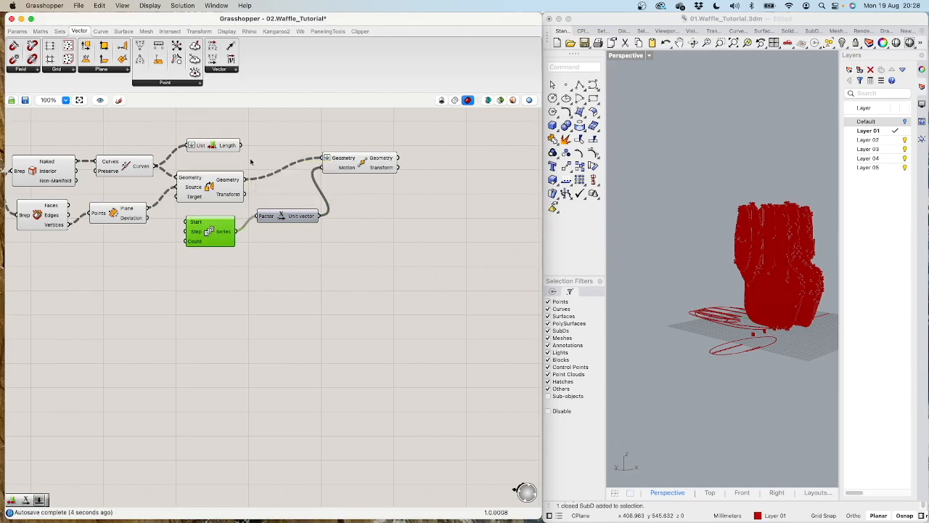
{"action": "left_click_drag", "start_coordinate": [241, 145], "coordinate": [185, 241]}
{"action": "left_click_drag", "start_coordinate": [288, 215], "coordinate": [315, 224]}
{"action": "left_click_drag", "start_coordinate": [209, 231], "coordinate": [238, 229]}
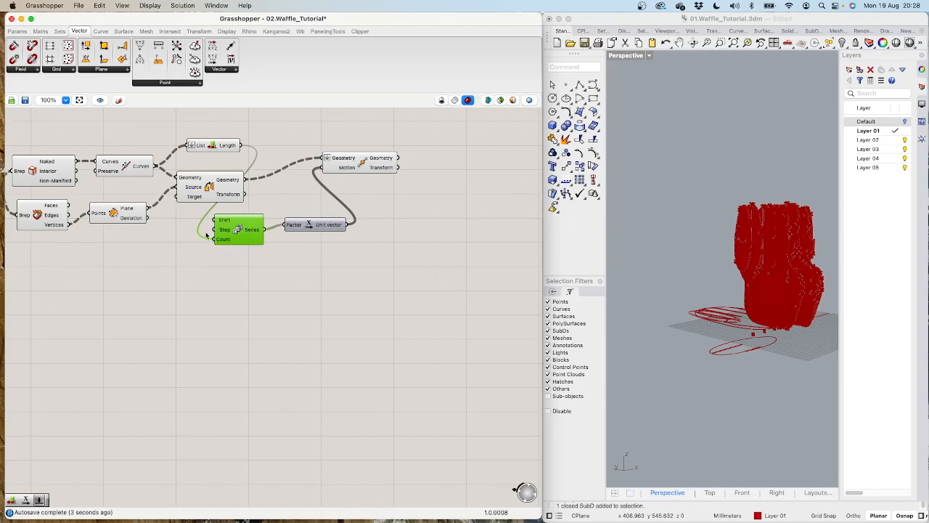
Step: Add a number slider with the value 200 and connect it to the Step input of Series
{"action": "double_click", "coordinate": [180, 234]}
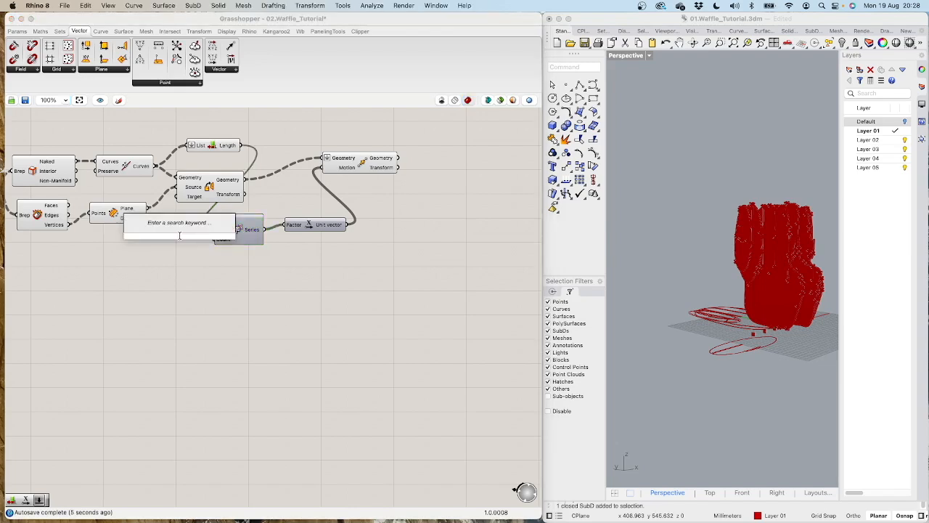
{"action": "type", "text": "number slider"}
{"action": "key", "text": "Return"}
{"action": "left_click_drag", "start_coordinate": [168, 240], "coordinate": [116, 254]}
{"action": "left_click_drag", "start_coordinate": [177, 250], "coordinate": [215, 239]}
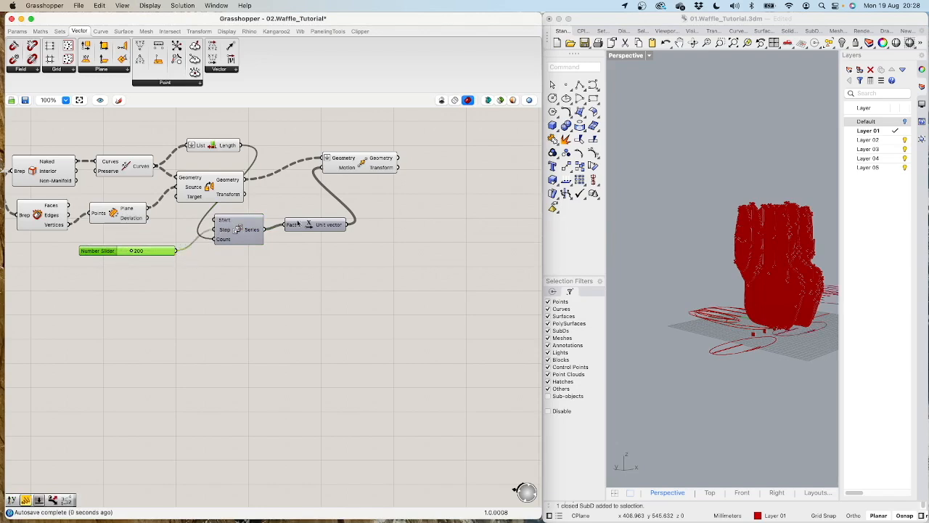
Step: Inspect the outlines produced by Move, and turn off the preview of all components in the definition
{"action": "left_click", "coordinate": [363, 167]}
{"action": "scroll", "coordinate": [670, 275], "scroll_direction": "down", "scroll_amount": 10}
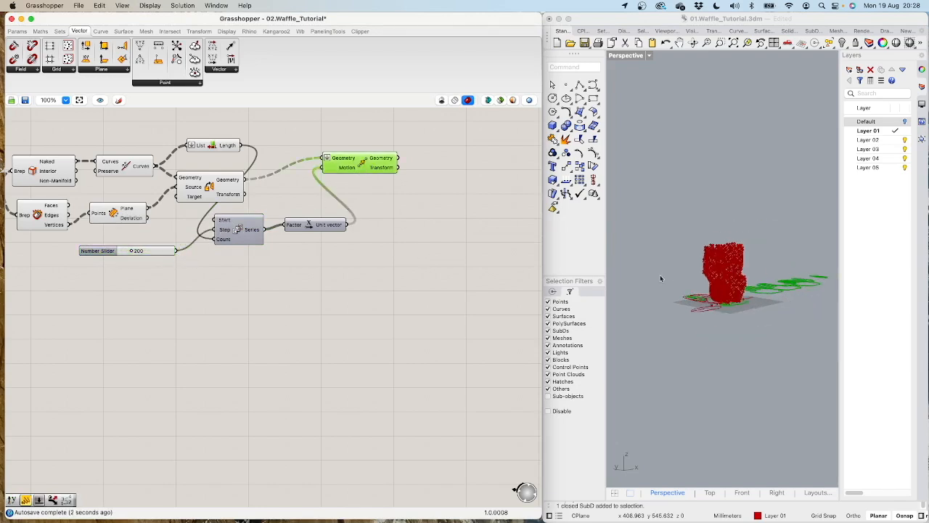
{"action": "scroll", "coordinate": [724, 285], "scroll_direction": "up", "scroll_amount": 4}
{"action": "right_click_drag", "start_coordinate": [724, 286], "coordinate": [716, 334]}
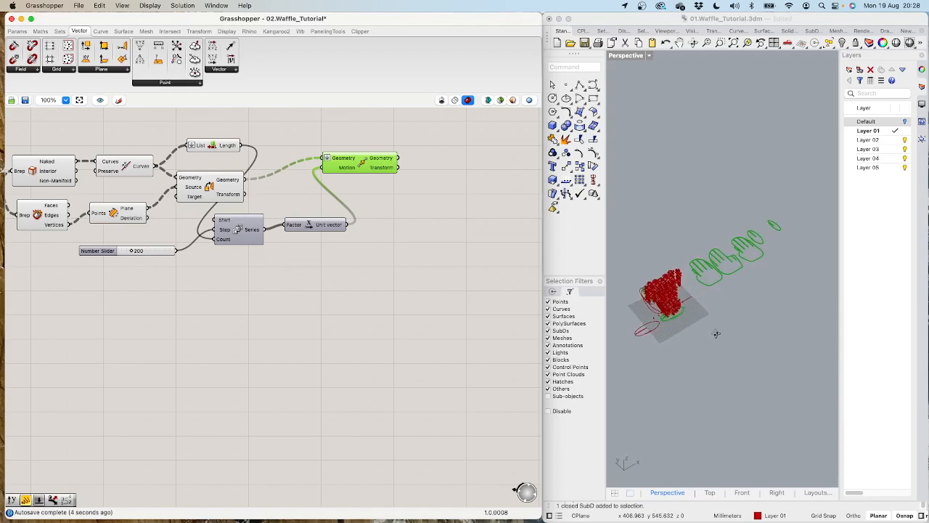
{"action": "scroll", "coordinate": [376, 234], "scroll_direction": "up", "scroll_amount": 2}
{"action": "scroll", "coordinate": [388, 240], "scroll_direction": "down", "scroll_amount": 10}
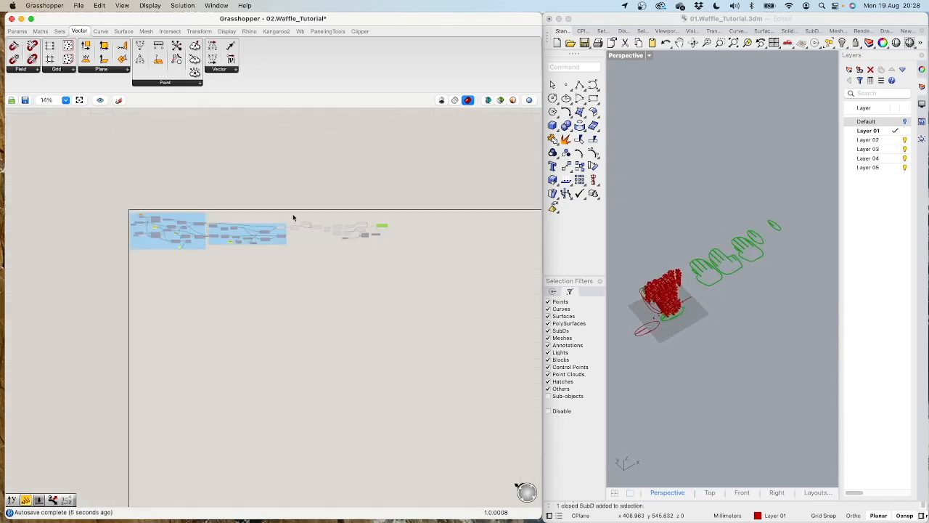
{"action": "left_click_drag", "start_coordinate": [86, 184], "coordinate": [395, 284]}
{"action": "middle_click", "coordinate": [371, 221]}
{"action": "left_click", "coordinate": [398, 191]}
{"action": "scroll", "coordinate": [416, 233], "scroll_direction": "down", "scroll_amount": 1}
{"action": "scroll", "coordinate": [414, 233], "scroll_direction": "up", "scroll_amount": 5}
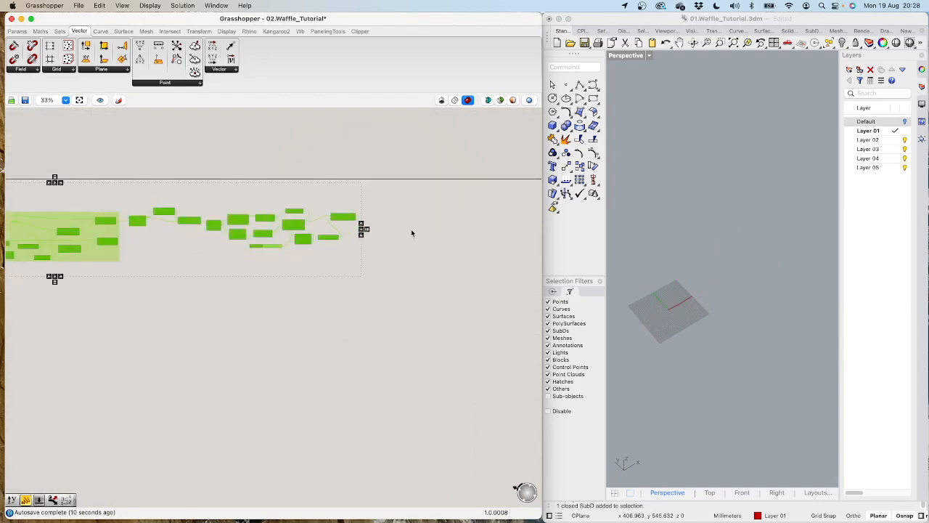
Step: Turn the preview back on for the Move component only, and view its row of outlines
{"action": "scroll", "coordinate": [410, 233], "scroll_direction": "up", "scroll_amount": 6}
{"action": "left_click", "coordinate": [309, 198]}
{"action": "left_click", "coordinate": [219, 194]}
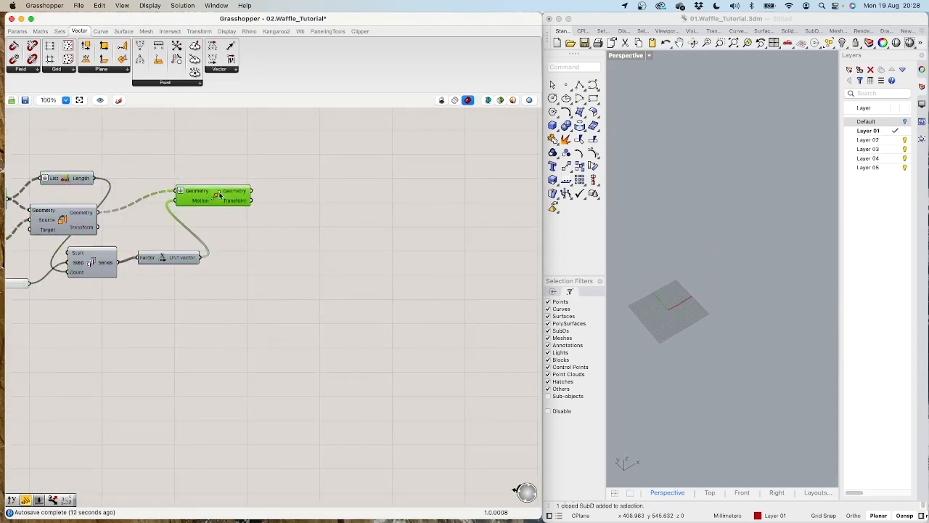
{"action": "middle_click", "coordinate": [217, 195]}
{"action": "left_click", "coordinate": [241, 174]}
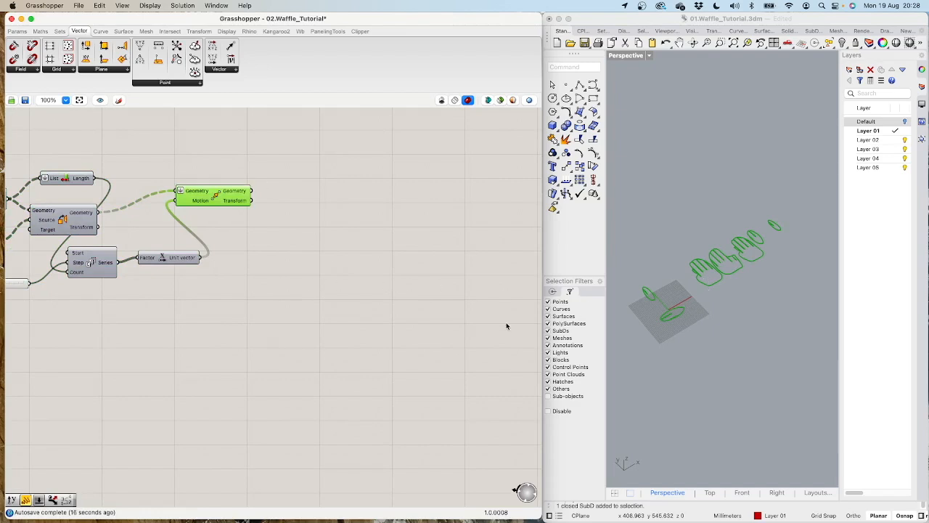
{"action": "right_click_drag", "start_coordinate": [754, 345], "coordinate": [728, 317]}
{"action": "scroll", "coordinate": [369, 270], "scroll_direction": "up", "scroll_amount": 3}
Step: Group all the outline-flattening components from the first Deconstruct Brep after the waffle group through to Move
{"action": "scroll", "coordinate": [370, 271], "scroll_direction": "down", "scroll_amount": 8}
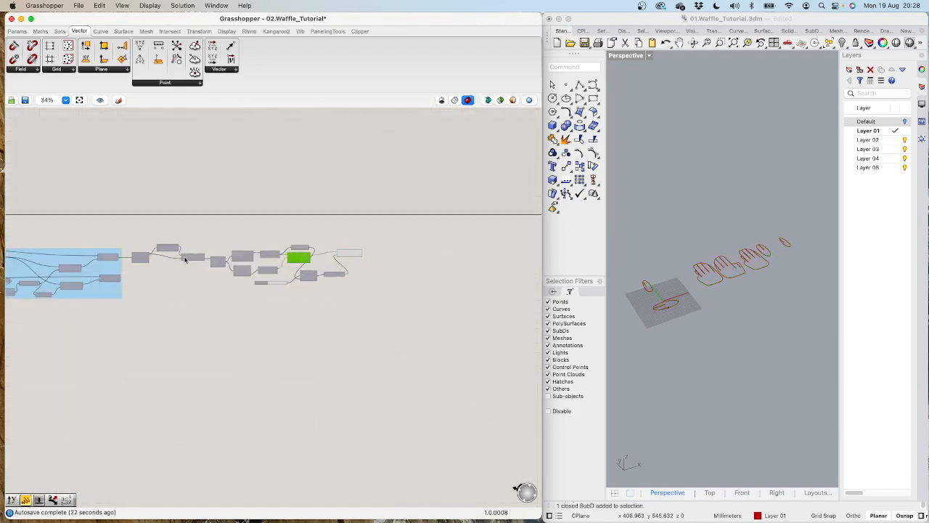
{"action": "scroll", "coordinate": [170, 261], "scroll_direction": "down", "scroll_amount": 4}
{"action": "scroll", "coordinate": [170, 261], "scroll_direction": "up", "scroll_amount": 5}
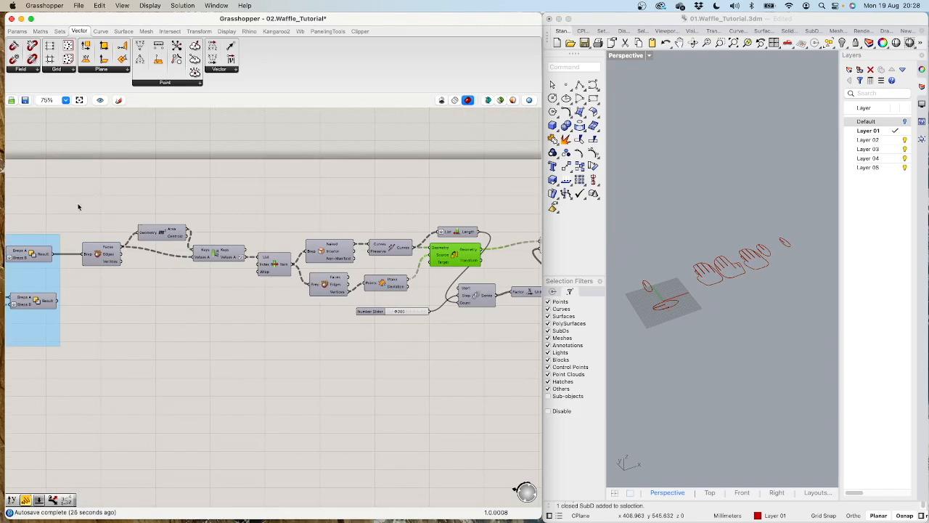
{"action": "scroll", "coordinate": [79, 203], "scroll_direction": "down", "scroll_amount": 3}
{"action": "left_click_drag", "start_coordinate": [99, 202], "coordinate": [432, 325]}
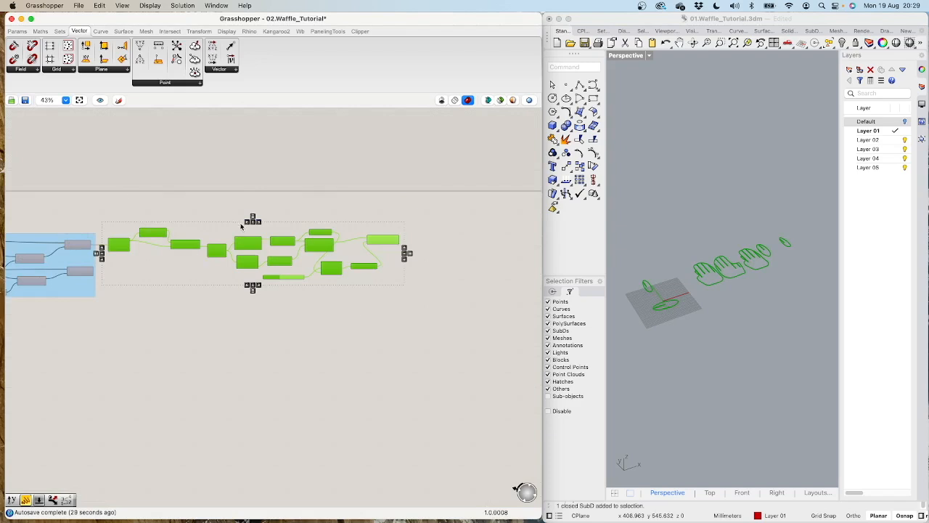
{"action": "middle_click", "coordinate": [242, 227]}
{"action": "left_click", "coordinate": [241, 201]}
{"action": "scroll", "coordinate": [244, 236], "scroll_direction": "down", "scroll_amount": 2}
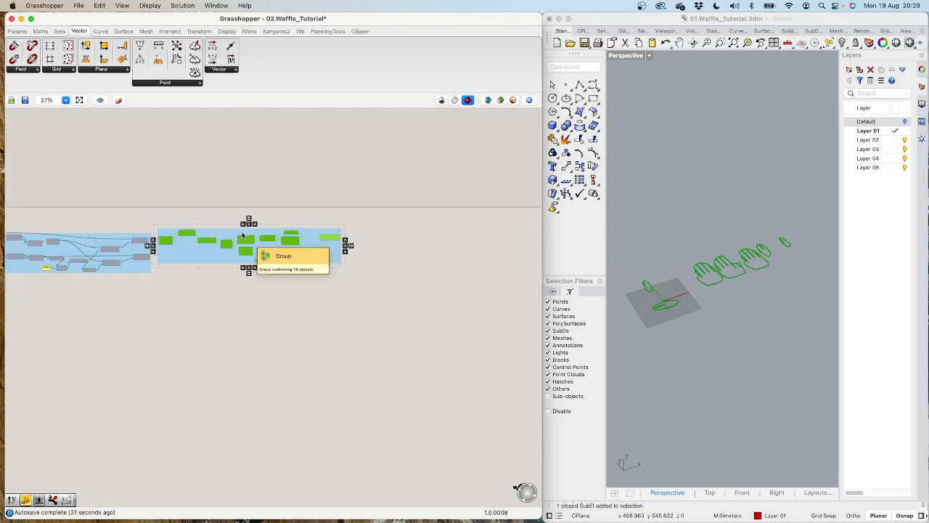
Step: Name the new group of outline-flattening components "Project to Ground plane"
{"action": "scroll", "coordinate": [243, 236], "scroll_direction": "up", "scroll_amount": 6}
{"action": "right_click", "coordinate": [263, 230]}
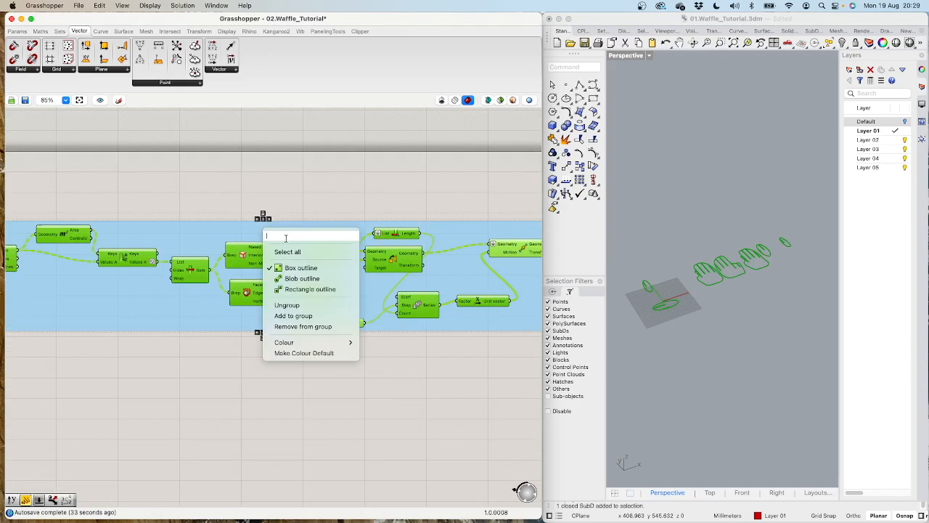
{"action": "type", "text": "Project to p"}
{"action": "key", "text": "BackSpace"}
{"action": "type", "text": "Gro"}
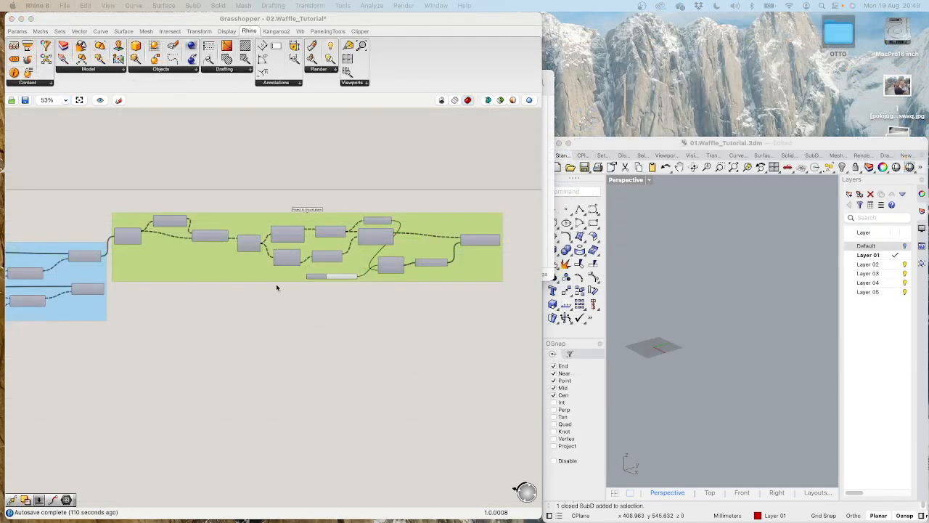
Step: Move the Rhino window up beside the Grasshopper canvas and extend it to the full screen height
{"action": "scroll", "coordinate": [215, 311], "scroll_direction": "up", "scroll_amount": 3}
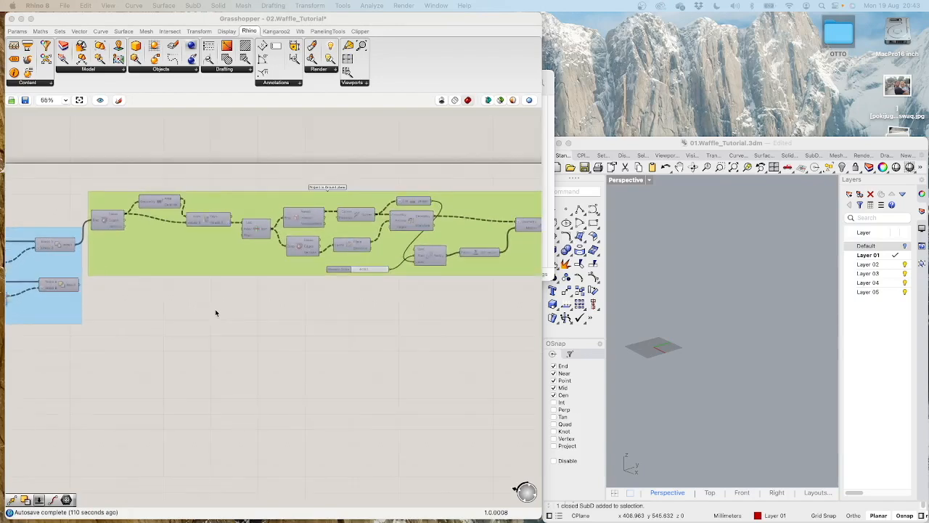
{"action": "left_click_drag", "start_coordinate": [679, 144], "coordinate": [666, 16]}
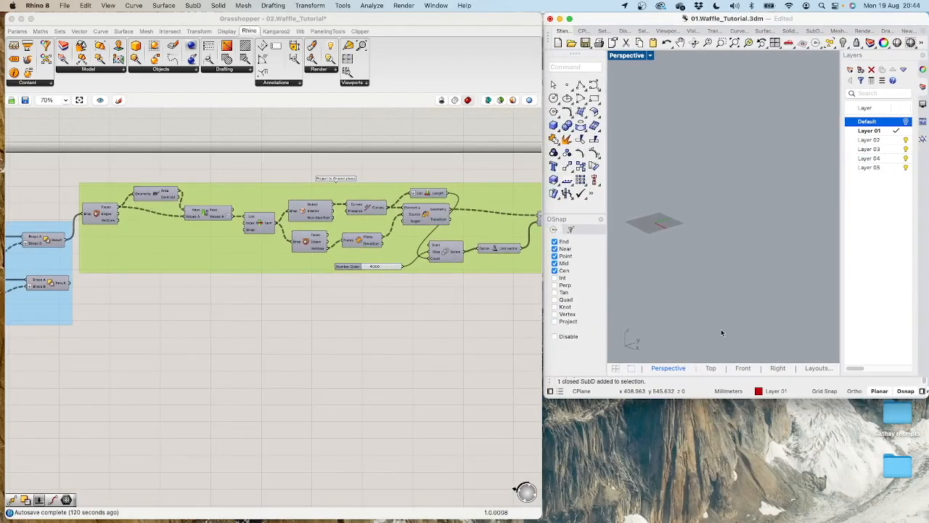
{"action": "left_click_drag", "start_coordinate": [737, 412], "coordinate": [736, 519]}
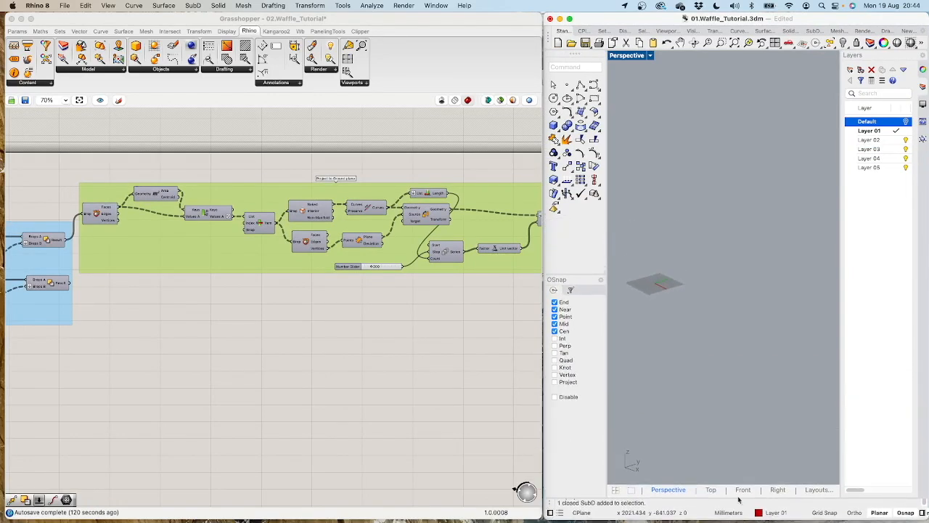
Step: Turn on the preview of the lower Solid Difference component and frame its slotted plates in the Perspective view
{"action": "left_click", "coordinate": [48, 282]}
{"action": "middle_click", "coordinate": [48, 281]}
{"action": "left_click", "coordinate": [64, 262]}
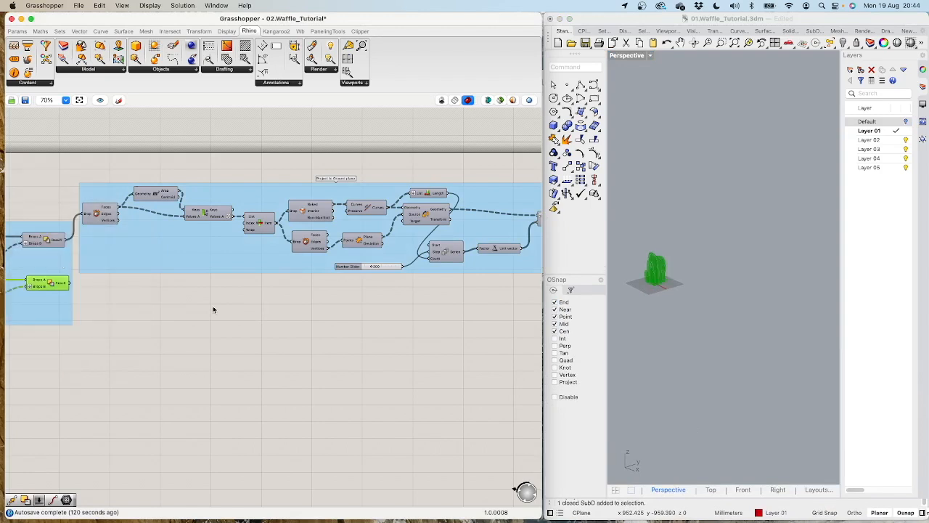
{"action": "scroll", "coordinate": [667, 271], "scroll_direction": "up", "scroll_amount": 5}
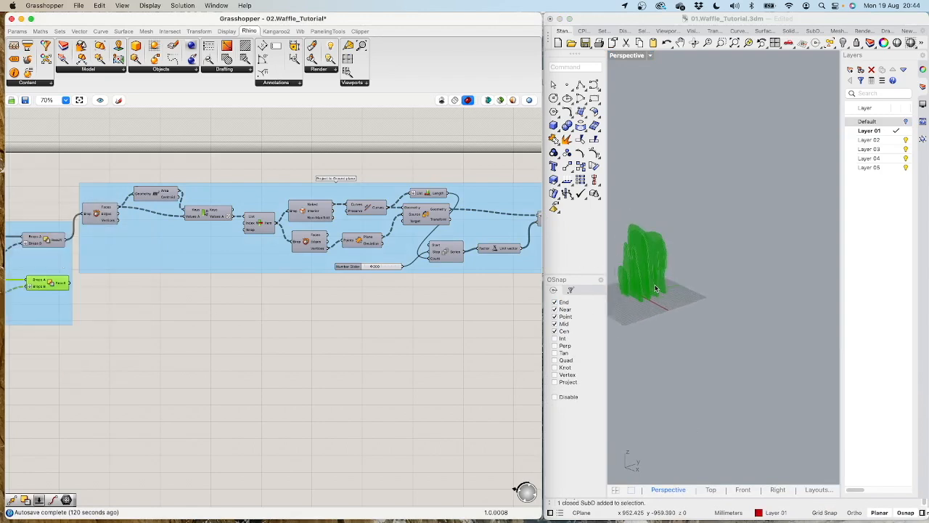
{"action": "right_click_drag", "start_coordinate": [636, 301], "coordinate": [608, 312]}
{"action": "scroll", "coordinate": [688, 193], "scroll_direction": "up", "scroll_amount": 3}
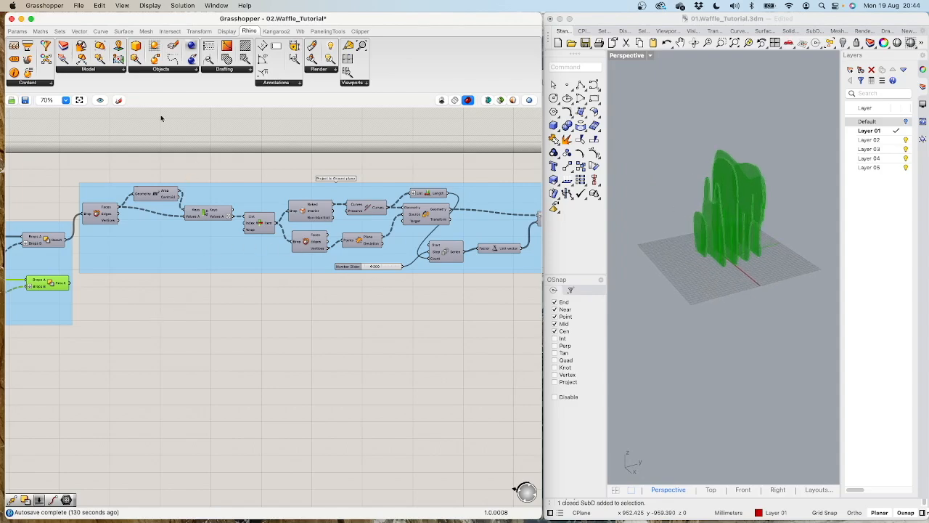
Step: Add a Deconstruct Brep component below the new group and connect the lower Solid Difference's Result to its Brep input
{"action": "left_click", "coordinate": [18, 31]}
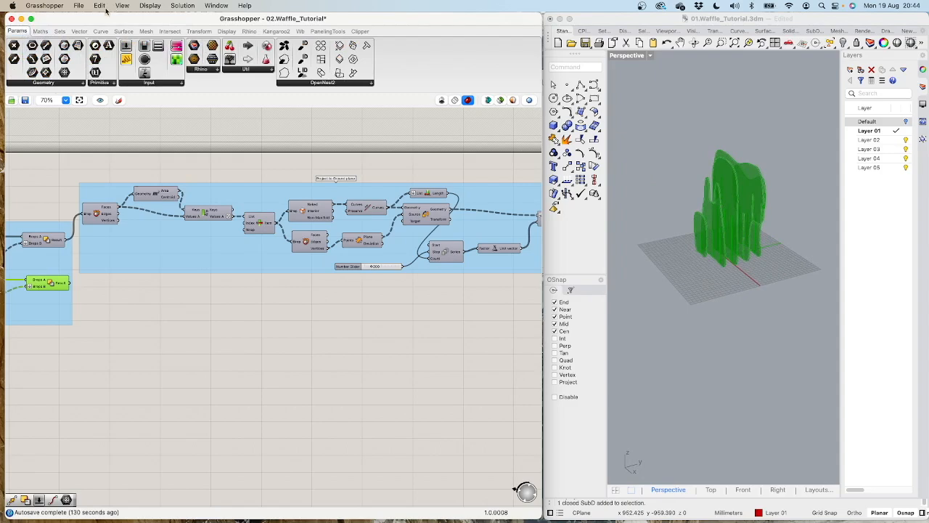
{"action": "left_click", "coordinate": [124, 32]}
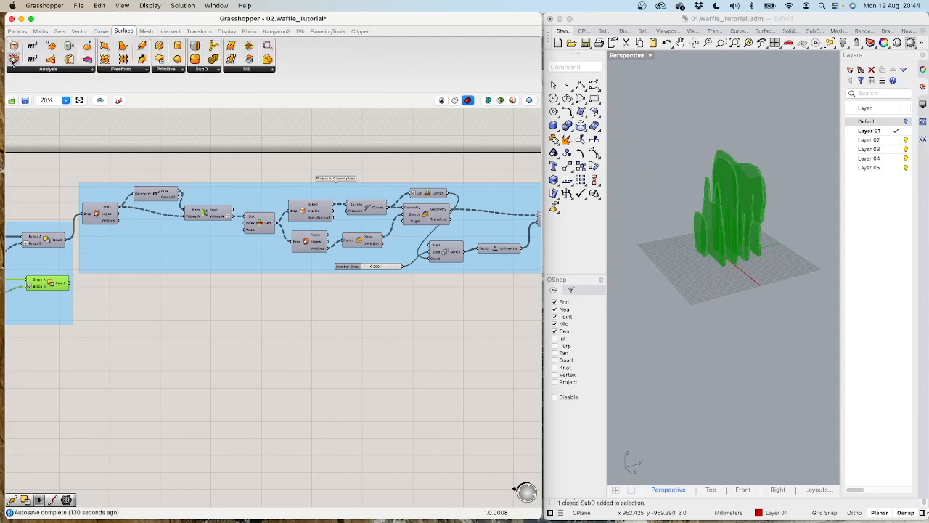
{"action": "left_click_drag", "start_coordinate": [88, 317], "coordinate": [119, 313]}
{"action": "left_click_drag", "start_coordinate": [69, 284], "coordinate": [103, 313]}
{"action": "left_click_drag", "start_coordinate": [116, 316], "coordinate": [99, 313]}
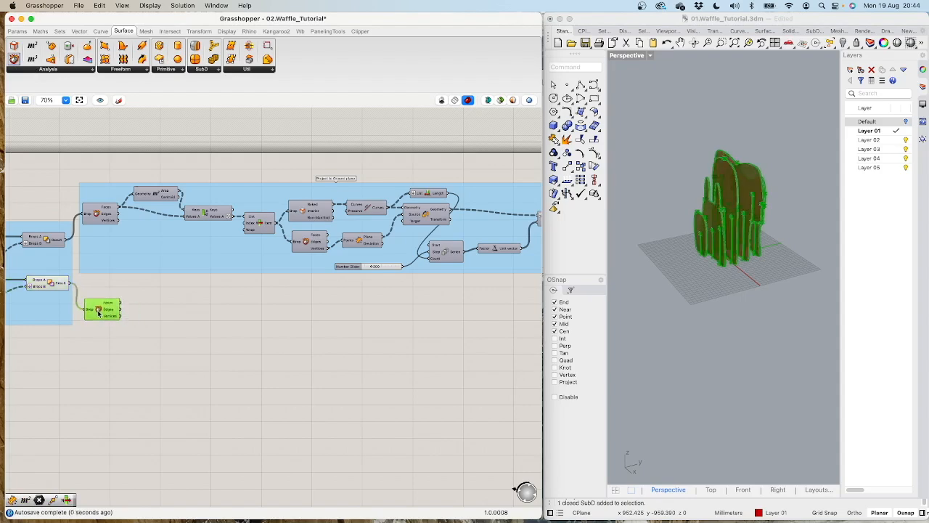
Step: Add an Area component after the lower Deconstruct Brep and connect the Faces output to its Geometry input
{"action": "double_click", "coordinate": [149, 307]}
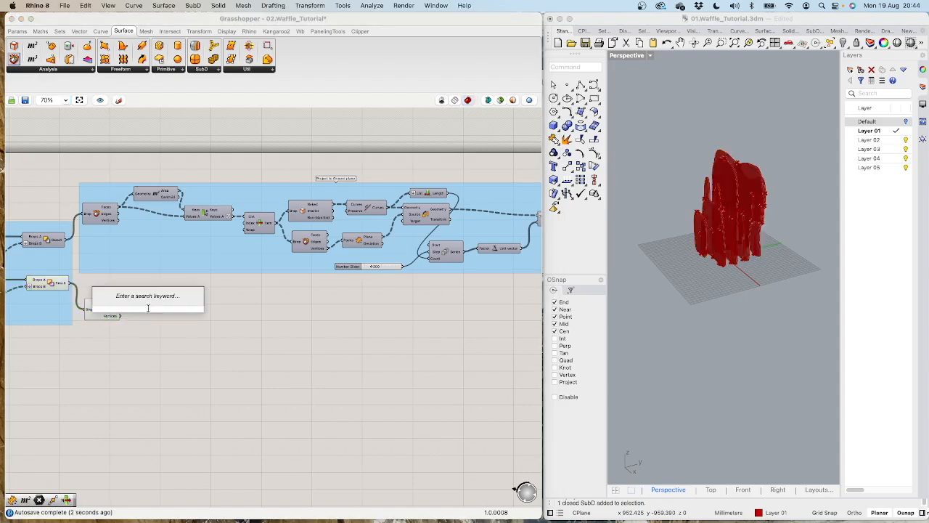
{"action": "type", "text": "are"}
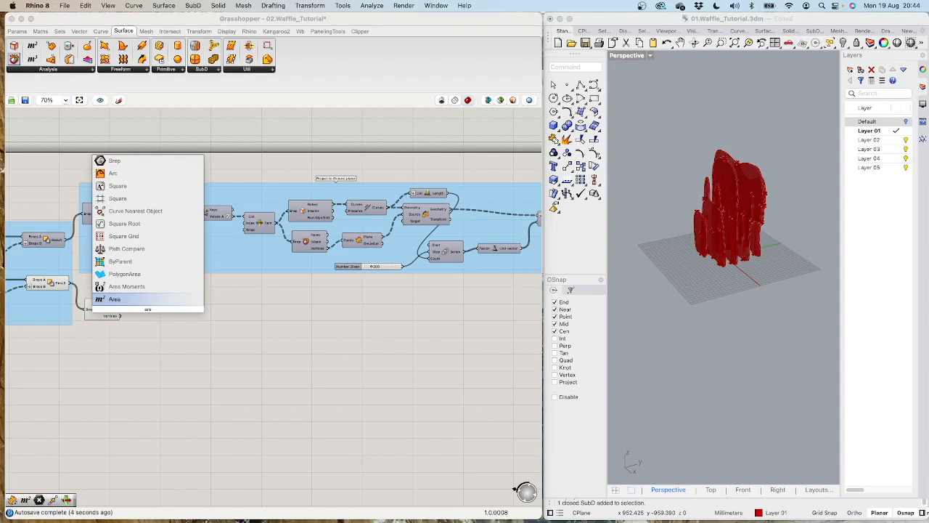
{"action": "key", "text": "Return"}
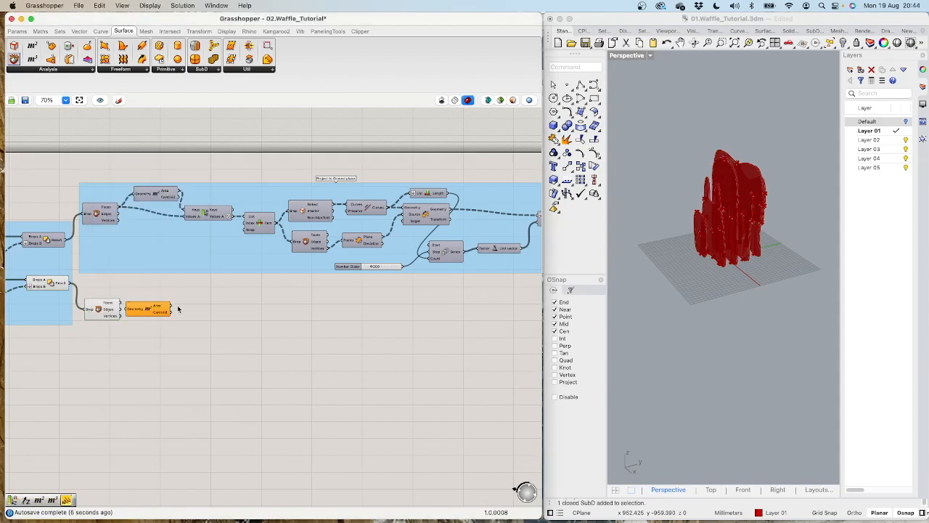
{"action": "left_click_drag", "start_coordinate": [139, 310], "coordinate": [151, 289]}
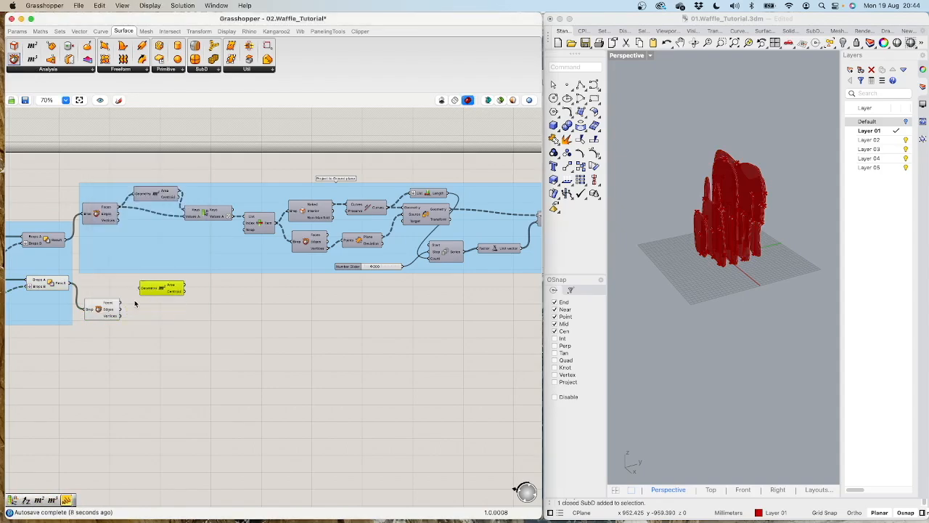
{"action": "left_click_drag", "start_coordinate": [120, 302], "coordinate": [143, 289]}
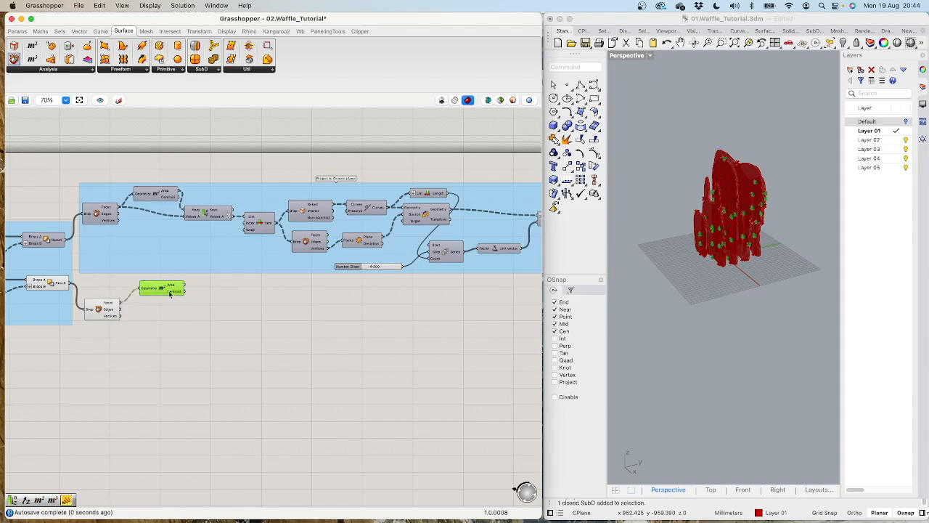
Step: Add a Sort List component and place it below and after the new Area component
{"action": "double_click", "coordinate": [207, 342]}
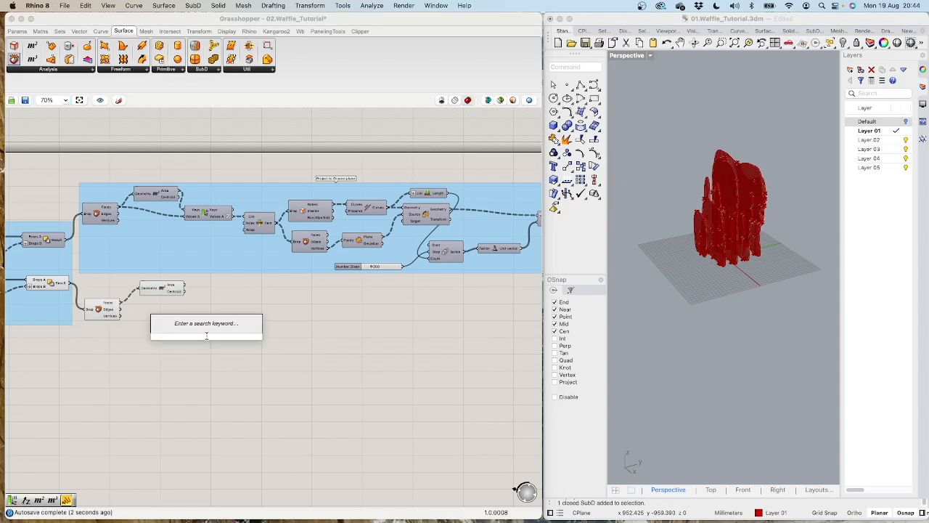
{"action": "type", "text": "sort"}
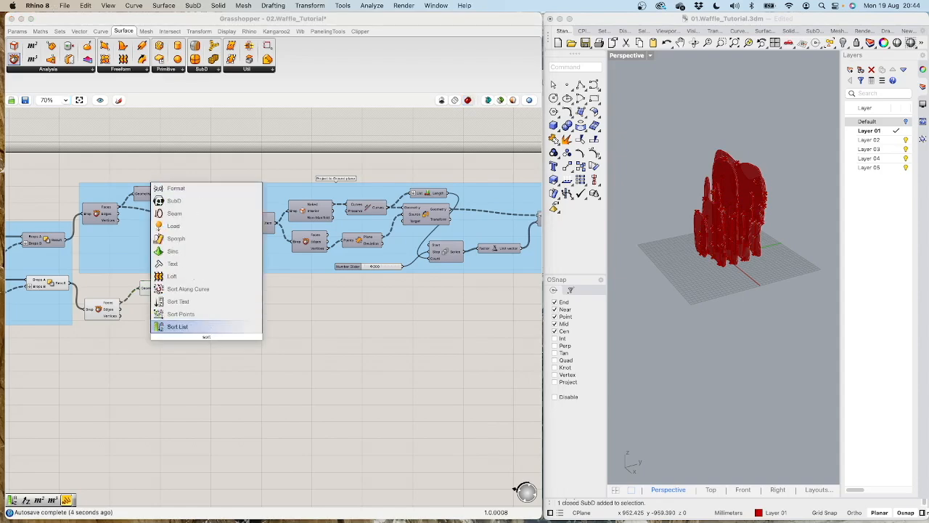
{"action": "type", "text": " li"}
{"action": "left_click", "coordinate": [190, 328]}
{"action": "left_click_drag", "start_coordinate": [196, 335], "coordinate": [197, 320]}
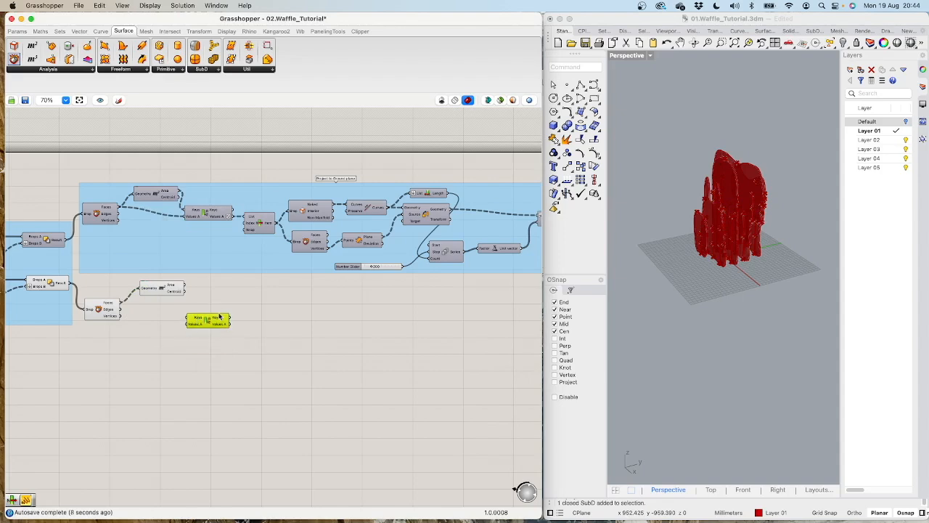
Step: Connect the lower Area output to the Sort List's Keys and the Faces to Values A, and reverse the Values A output
{"action": "left_click_drag", "start_coordinate": [186, 291], "coordinate": [190, 320]}
{"action": "left_click_drag", "start_coordinate": [121, 304], "coordinate": [205, 312]}
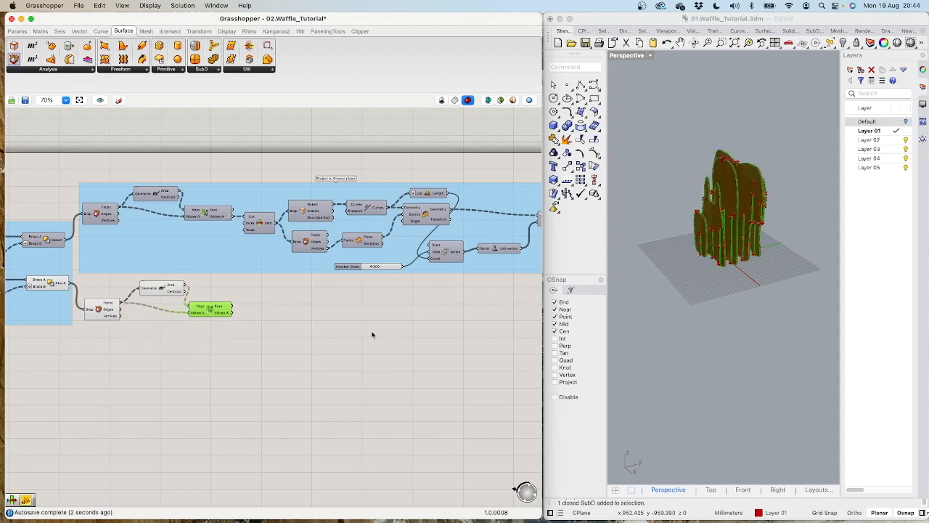
{"action": "right_click", "coordinate": [225, 313]}
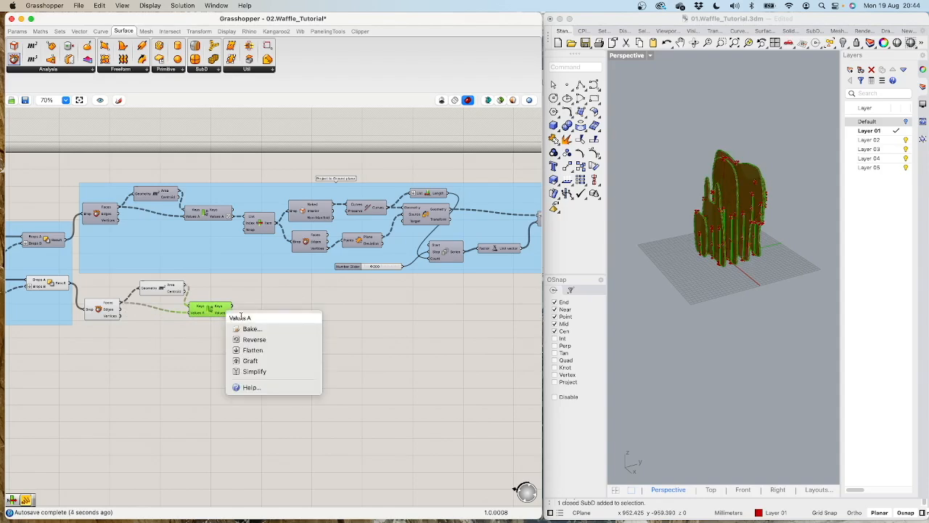
{"action": "left_click", "coordinate": [258, 338]}
{"action": "left_click_drag", "start_coordinate": [219, 308], "coordinate": [224, 305]}
{"action": "scroll", "coordinate": [265, 312], "scroll_direction": "up", "scroll_amount": 3}
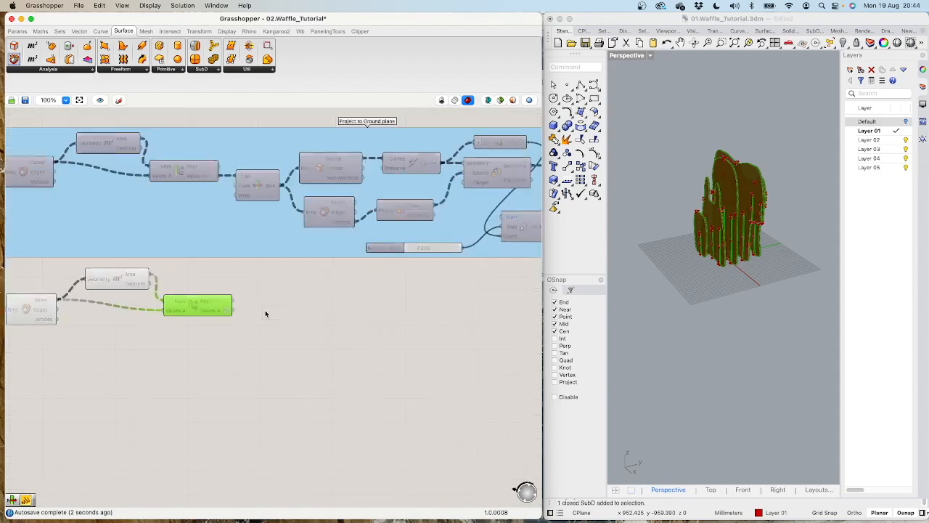
Step: Add a List Item component after the lower Sort List and connect the sorted Values A to its List input
{"action": "right_click_drag", "start_coordinate": [278, 315], "coordinate": [270, 306]}
{"action": "double_click", "coordinate": [269, 305]}
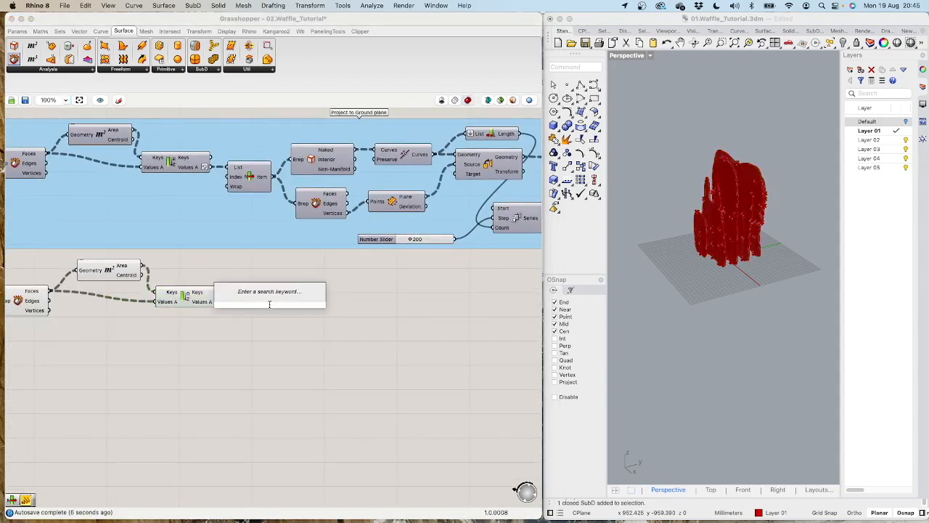
{"action": "type", "text": "list it"}
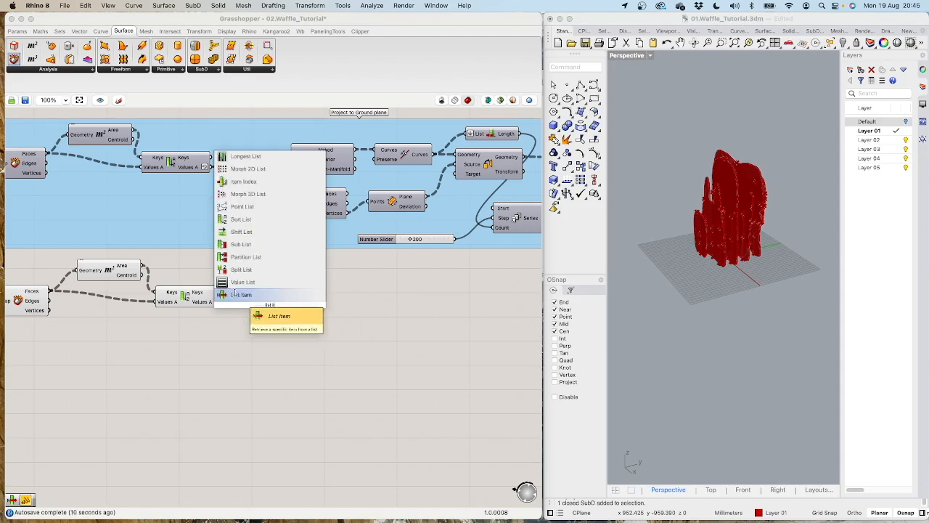
{"action": "left_click", "coordinate": [234, 294]}
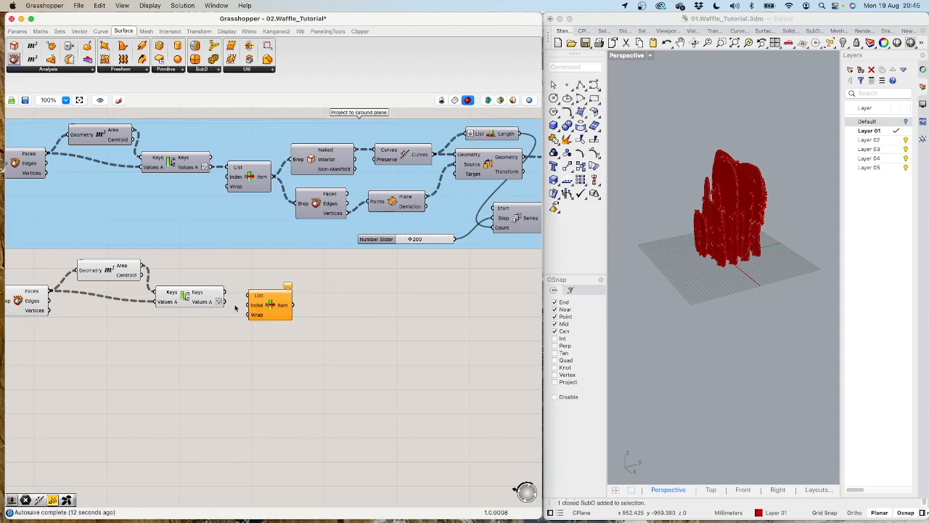
{"action": "left_click_drag", "start_coordinate": [225, 301], "coordinate": [269, 311]}
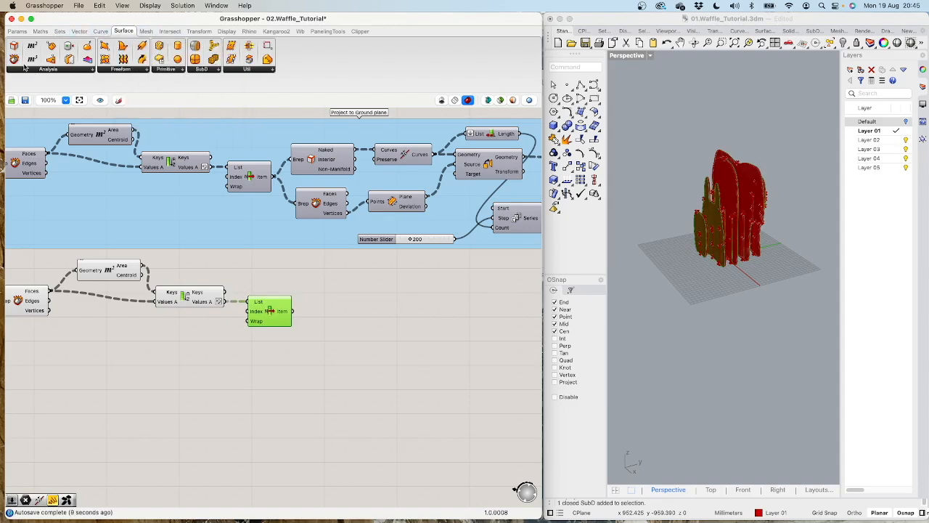
Step: Add a Brep Edges component fed by the lower List Item, and connect its Naked output to a new Join Curves component
{"action": "left_click_drag", "start_coordinate": [16, 49], "coordinate": [339, 289]}
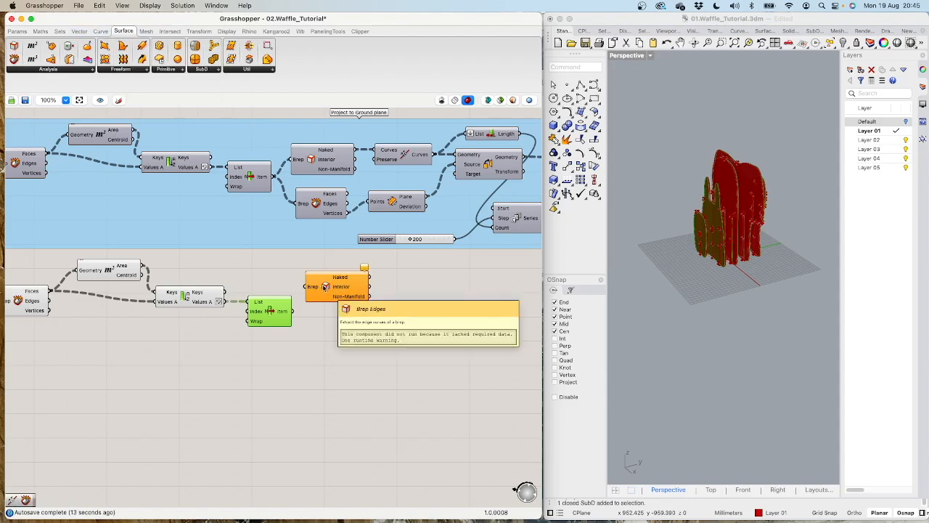
{"action": "left_click_drag", "start_coordinate": [292, 311], "coordinate": [334, 293]}
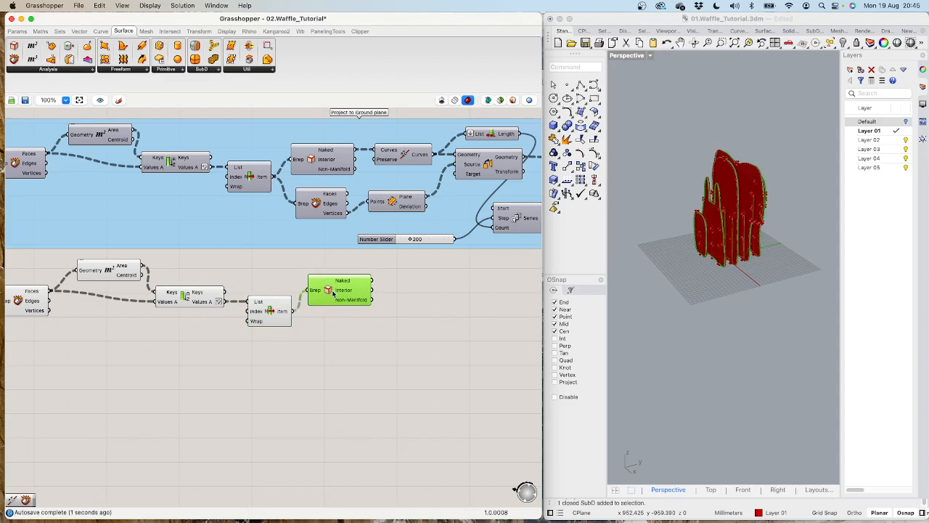
{"action": "double_click", "coordinate": [396, 289]}
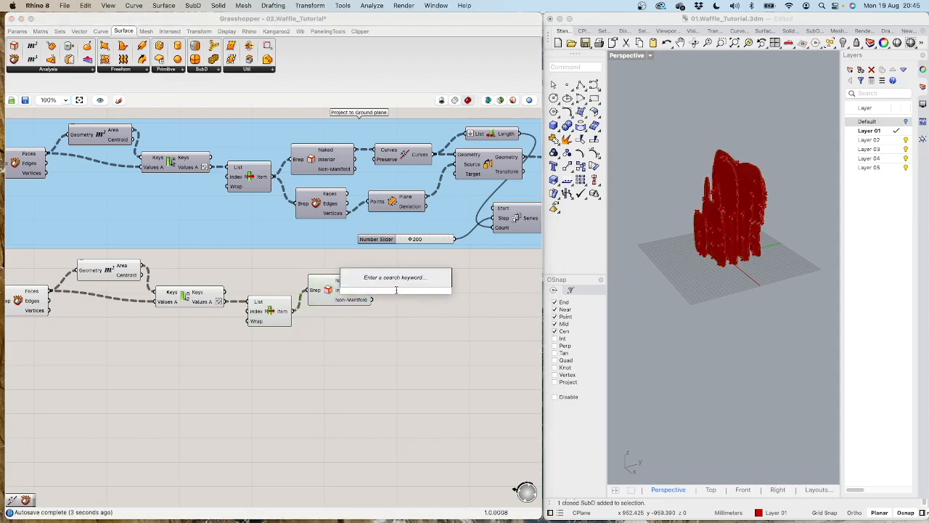
{"action": "type", "text": "join"}
{"action": "key", "text": "Up"}
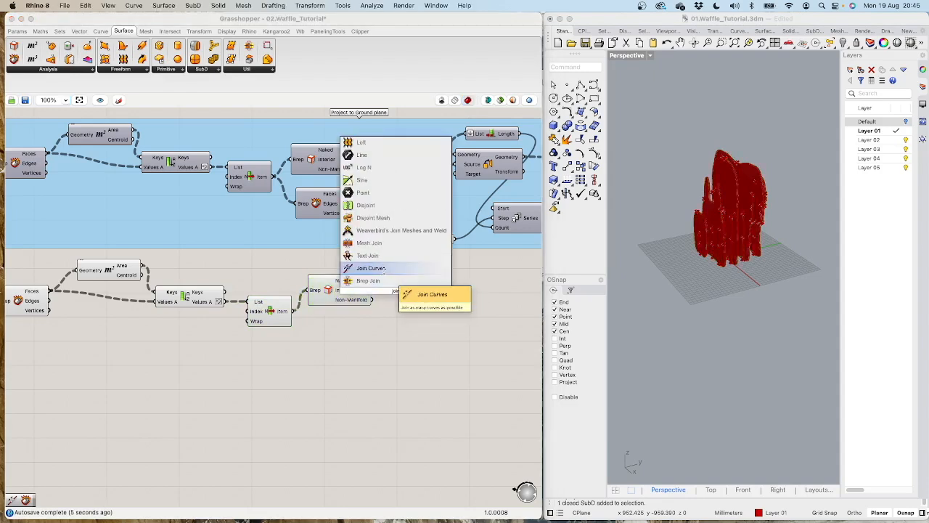
{"action": "key", "text": "Return"}
{"action": "left_click_drag", "start_coordinate": [373, 280], "coordinate": [397, 282]}
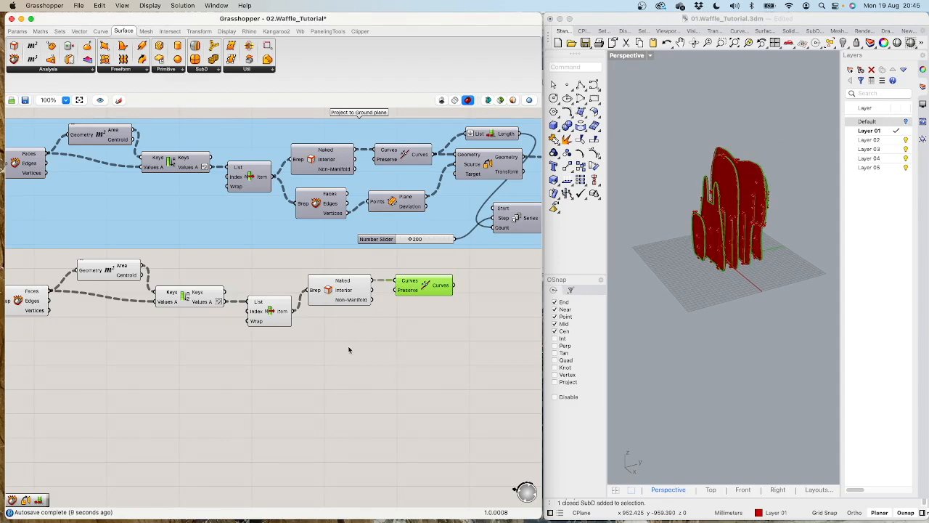
Step: Add a Deconstruct Brep component below Brep Edges and connect the lower List Item's Item output to its Brep input
{"action": "left_click", "coordinate": [14, 59]}
{"action": "left_click", "coordinate": [334, 326]}
{"action": "left_click_drag", "start_coordinate": [291, 310], "coordinate": [336, 335]}
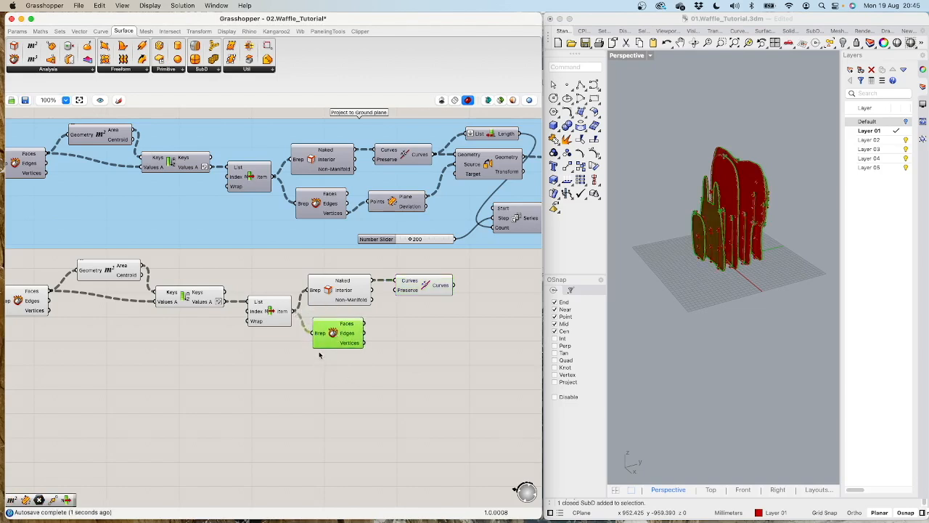
Step: Add an Area component after the new Deconstruct Brep and connect the Faces output to its Geometry input
{"action": "mouse_move", "coordinate": [358, 326]}
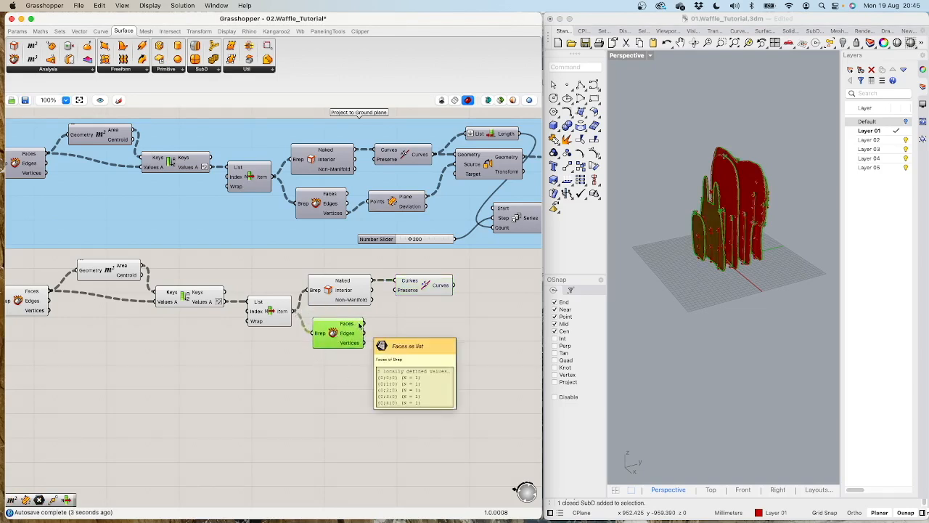
{"action": "double_click", "coordinate": [398, 325]}
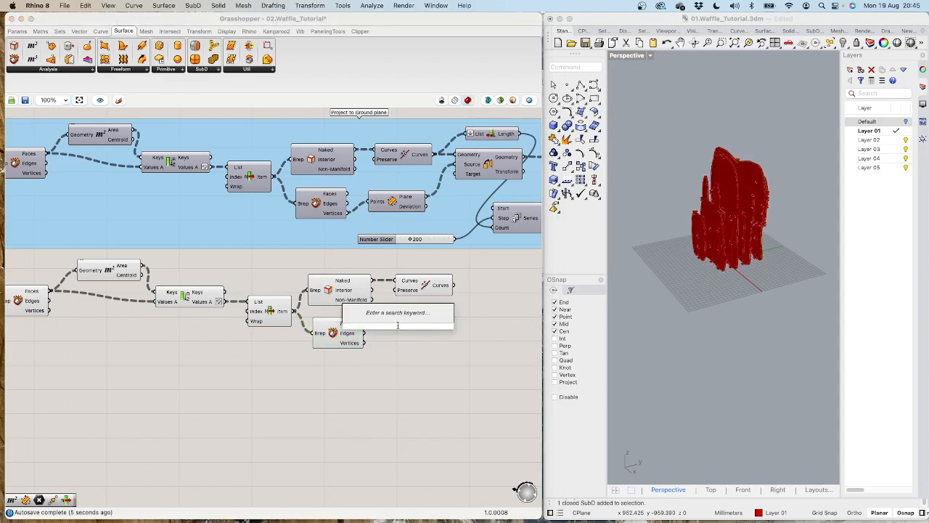
{"action": "type", "text": "a"}
{"action": "type", "text": "re"}
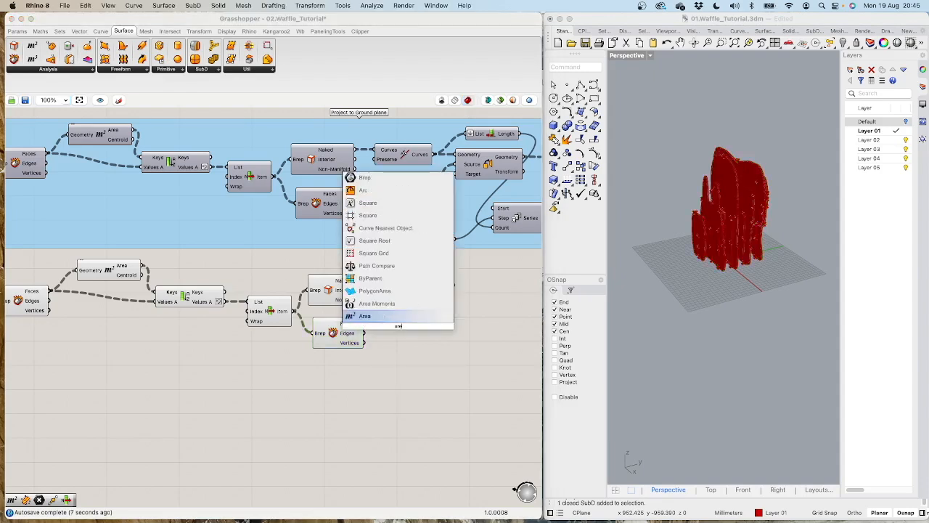
{"action": "key", "text": "Return"}
{"action": "left_click_drag", "start_coordinate": [385, 337], "coordinate": [407, 328]}
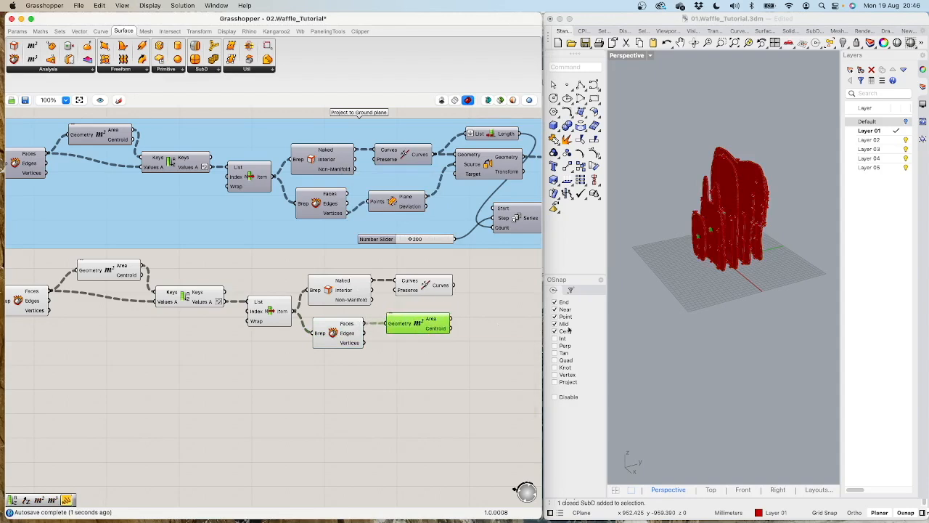
{"action": "right_click_drag", "start_coordinate": [744, 250], "coordinate": [662, 252]}
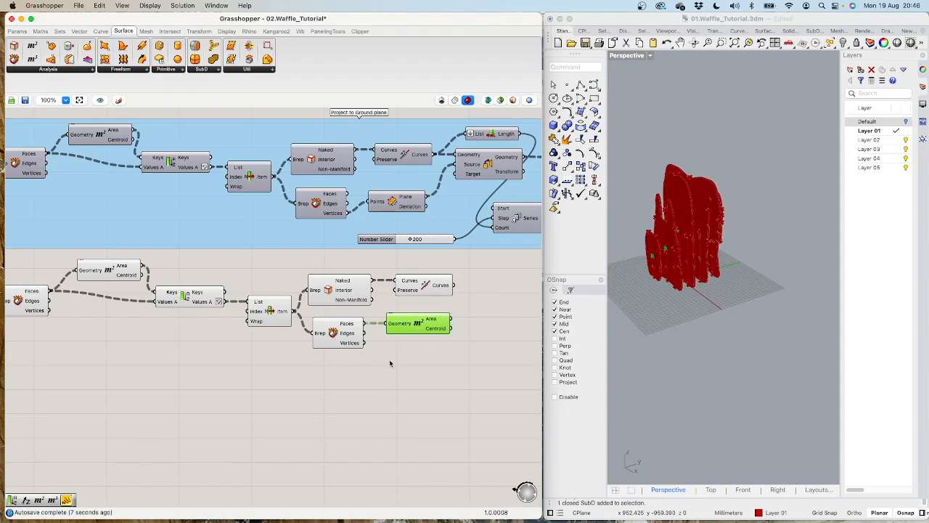
Step: Add a Construct Plane component below and after the new Area component and connect the Centroid output to its Origin
{"action": "double_click", "coordinate": [439, 367]}
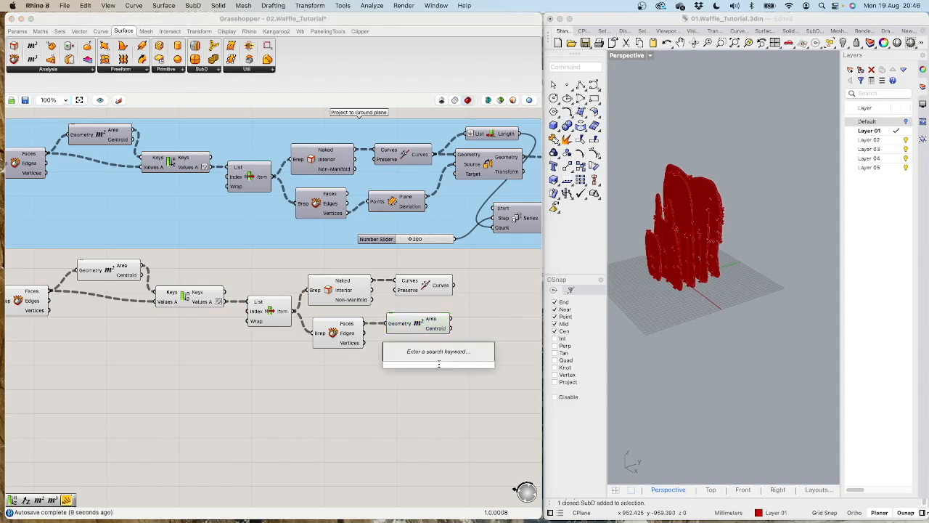
{"action": "type", "text": "constru"}
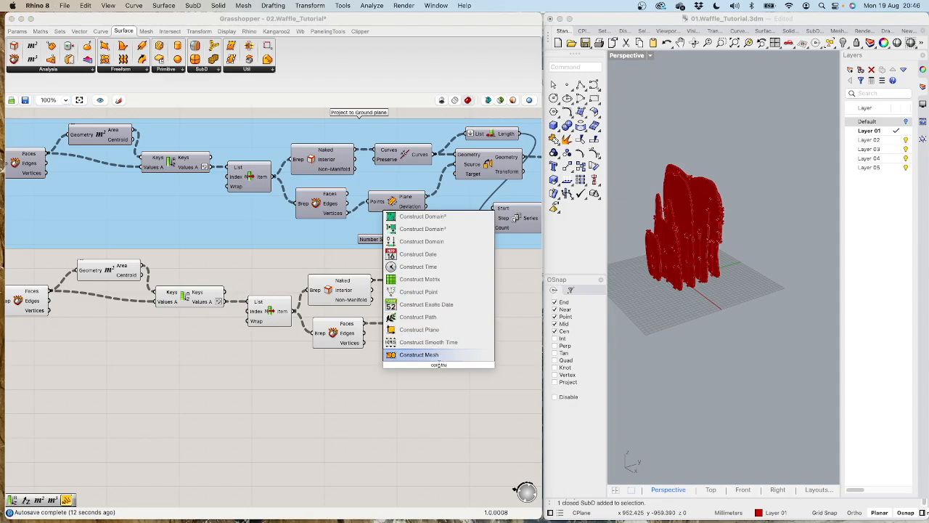
{"action": "left_click", "coordinate": [419, 330]}
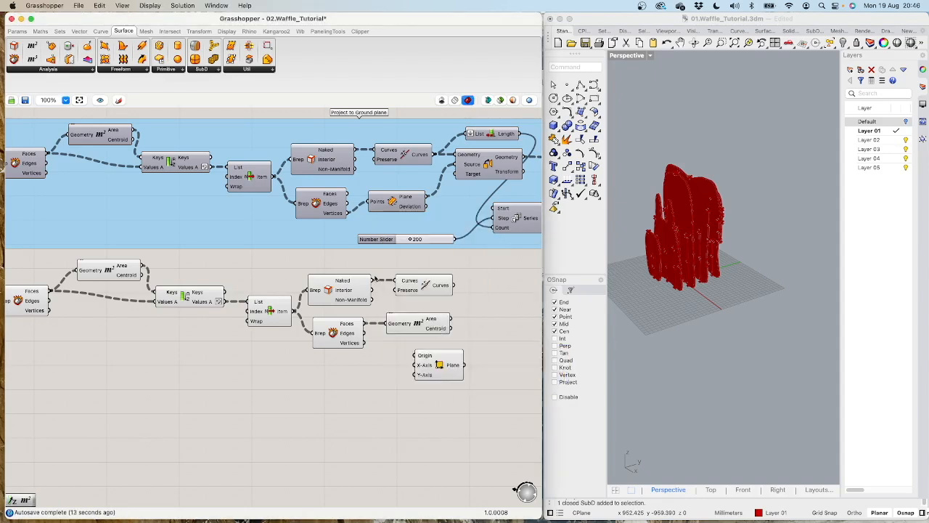
{"action": "left_click", "coordinate": [79, 31]}
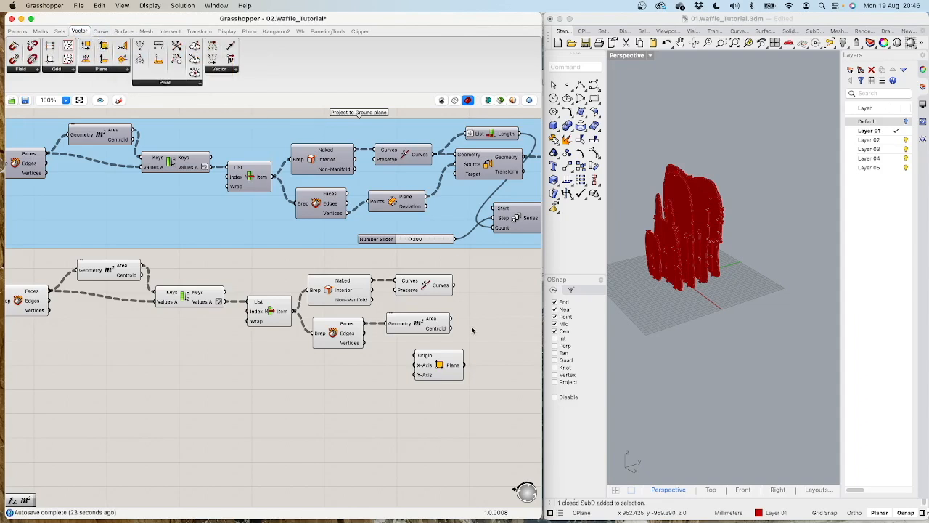
{"action": "left_click_drag", "start_coordinate": [433, 355], "coordinate": [483, 358]}
{"action": "left_click_drag", "start_coordinate": [451, 328], "coordinate": [479, 356]}
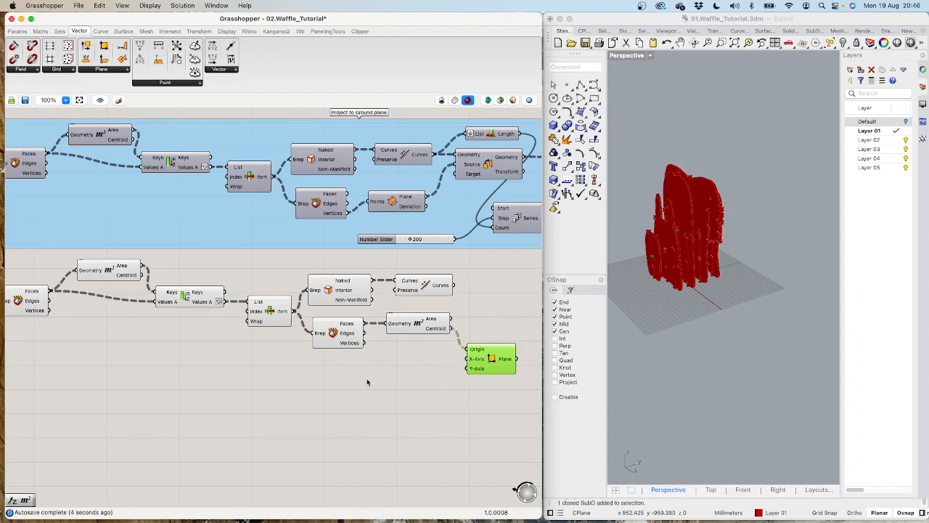
Step: Add a Unit Z component and connect its Unit vector output to the Y-Axis input of the Construct Plane component
{"action": "double_click", "coordinate": [424, 379]}
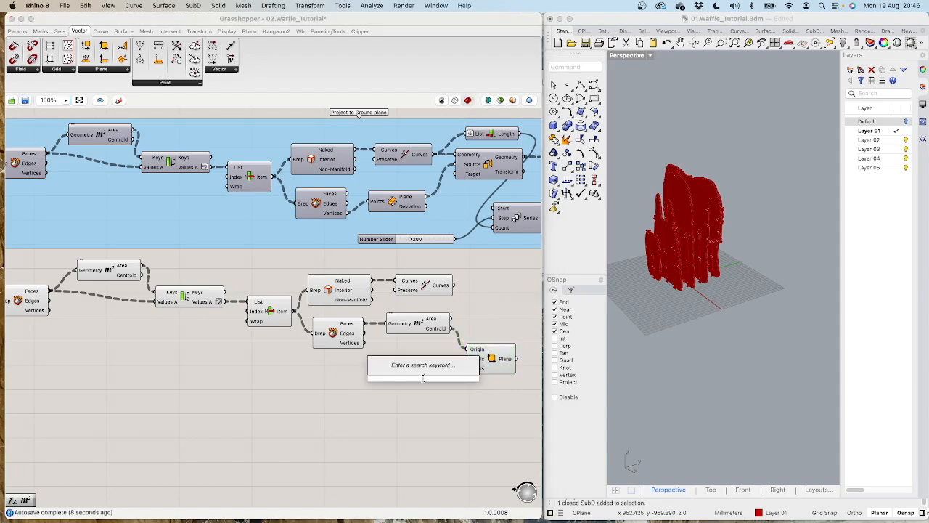
{"action": "type", "text": "z"}
{"action": "left_click", "coordinate": [412, 370]}
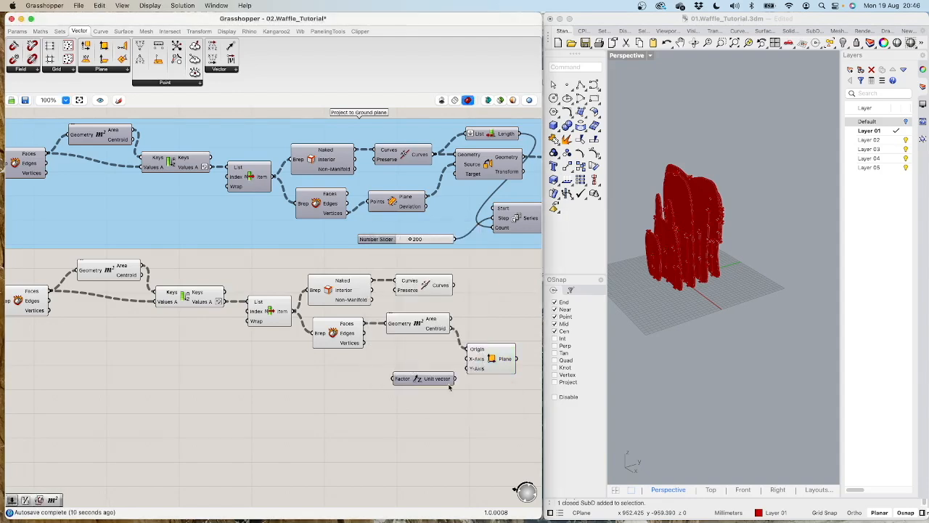
{"action": "left_click_drag", "start_coordinate": [457, 379], "coordinate": [442, 359]}
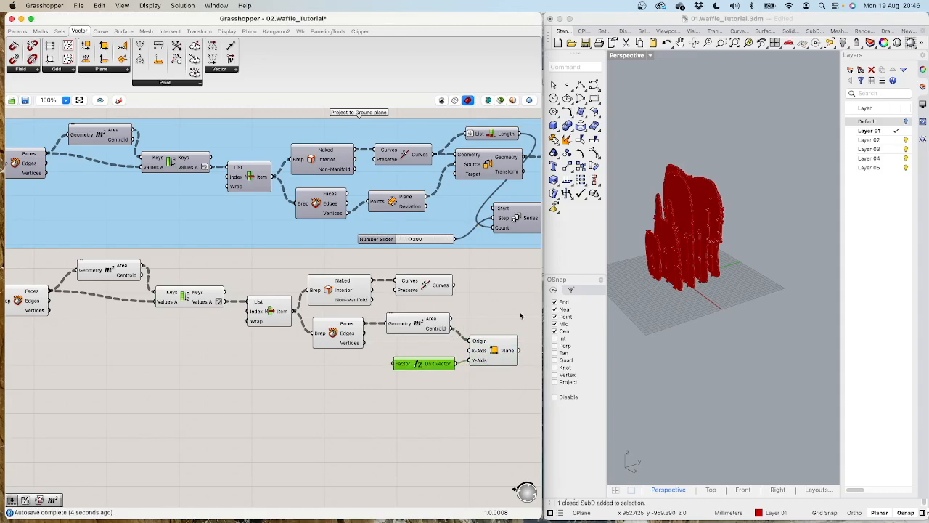
Step: Add an Orient component, connecting the constructed Plane to its Source and the lower Join Curves output to its Geometry input
{"action": "mouse_move", "coordinate": [486, 166]}
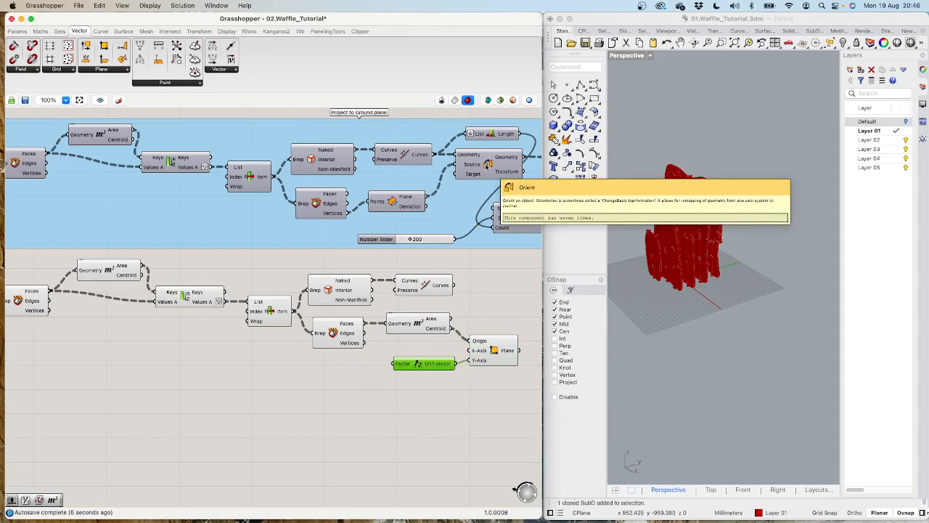
{"action": "right_click_drag", "start_coordinate": [493, 320], "coordinate": [294, 292]}
{"action": "left_click", "coordinate": [342, 293]}
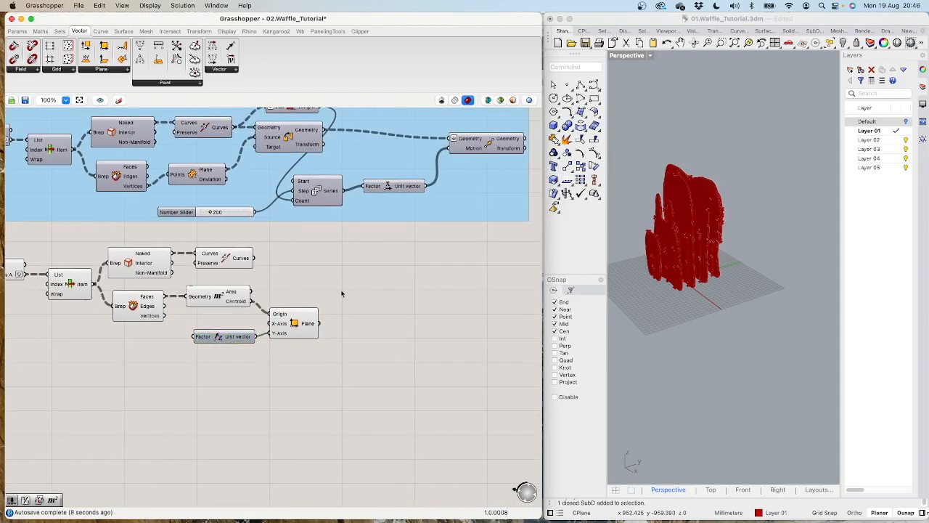
{"action": "double_click", "coordinate": [342, 294]}
{"action": "type", "text": "orie"}
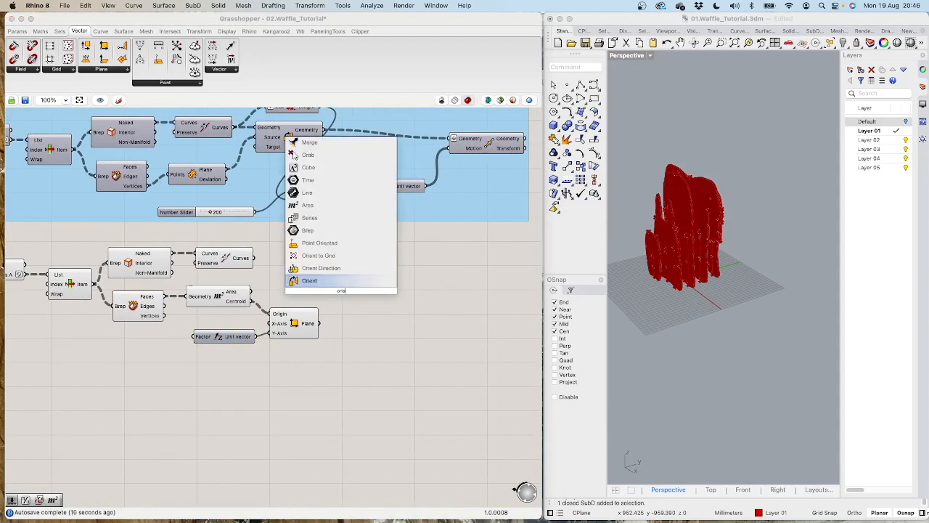
{"action": "left_click", "coordinate": [313, 268]}
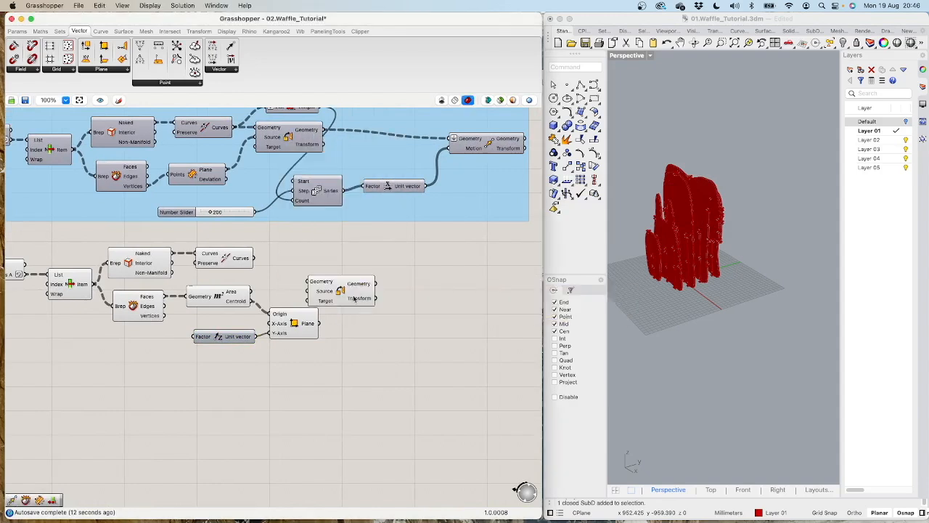
{"action": "left_click_drag", "start_coordinate": [354, 298], "coordinate": [385, 291]}
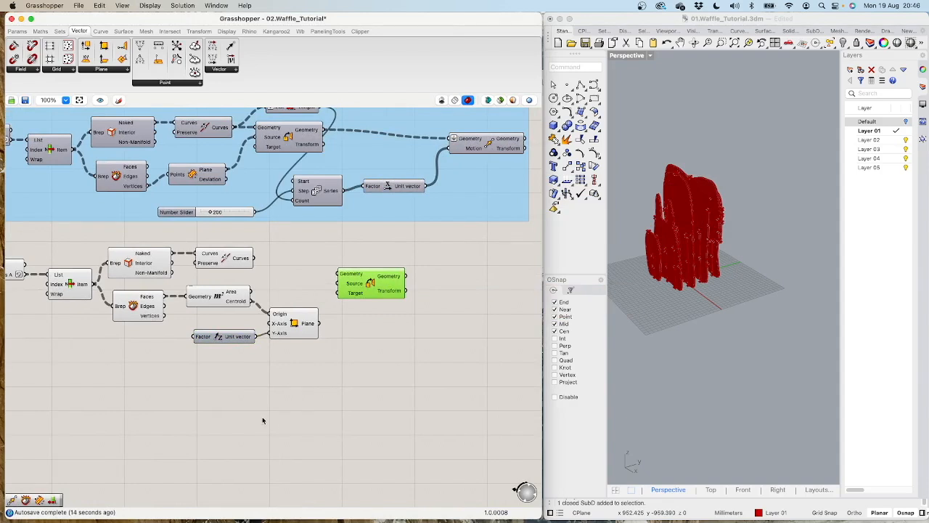
{"action": "left_click_drag", "start_coordinate": [319, 324], "coordinate": [355, 287]}
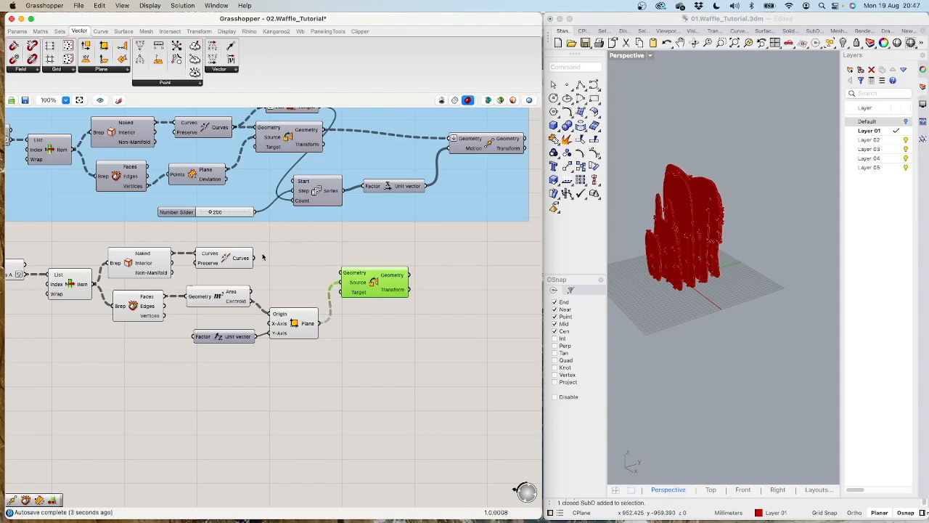
{"action": "left_click_drag", "start_coordinate": [258, 258], "coordinate": [371, 280]}
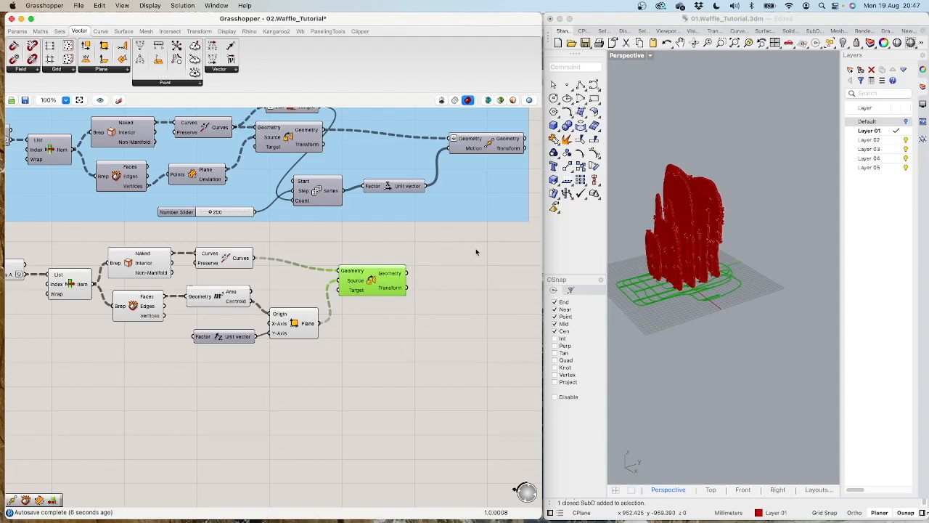
{"action": "right_click_drag", "start_coordinate": [347, 237], "coordinate": [330, 264]}
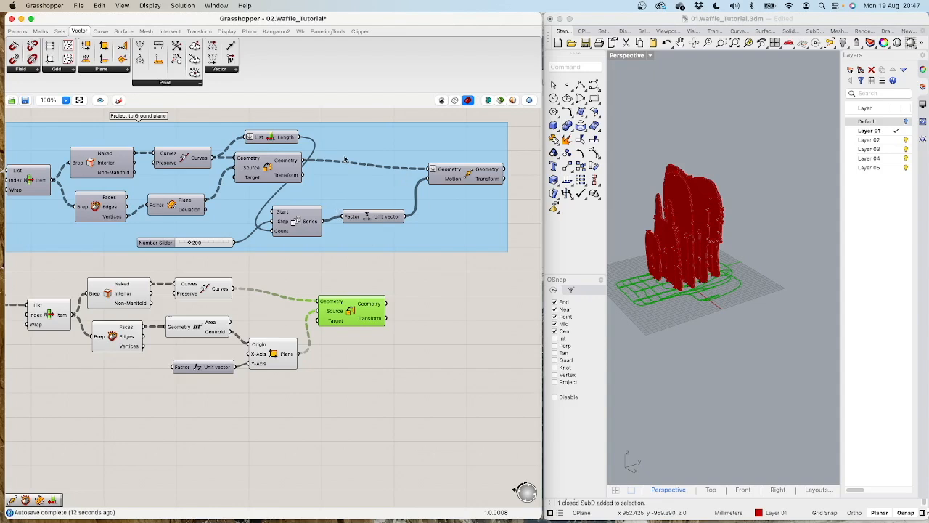
{"action": "left_click", "coordinate": [273, 138]}
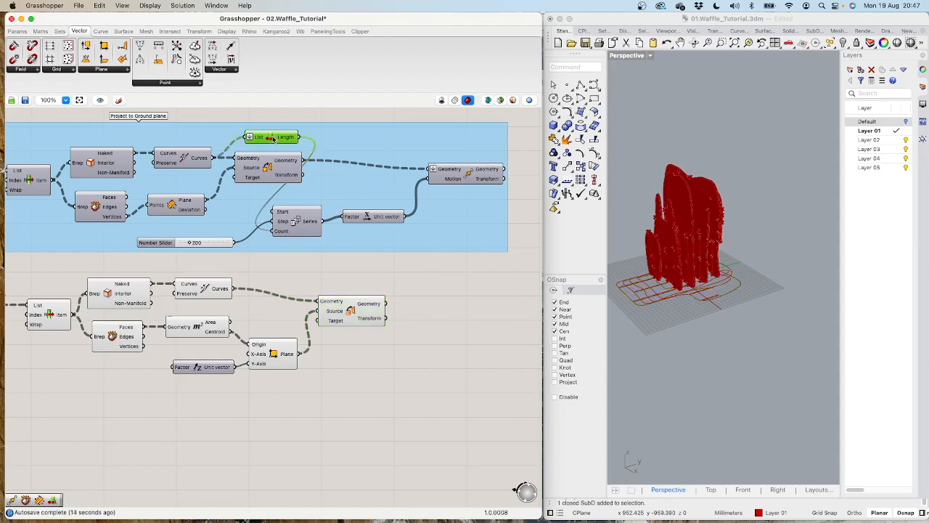
{"action": "left_click", "coordinate": [208, 243], "text": "shift"}
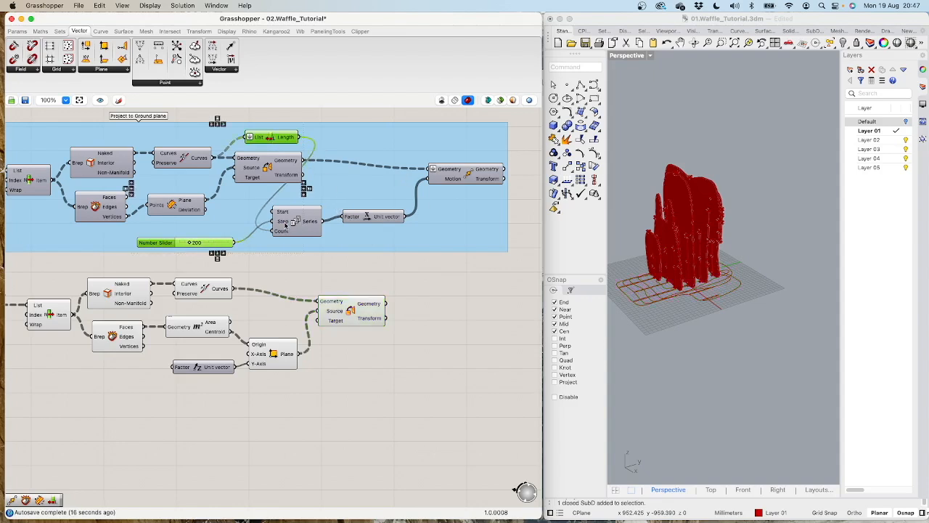
{"action": "left_click", "coordinate": [296, 221], "text": "shift"}
{"action": "left_click", "coordinate": [450, 178], "text": "shift"}
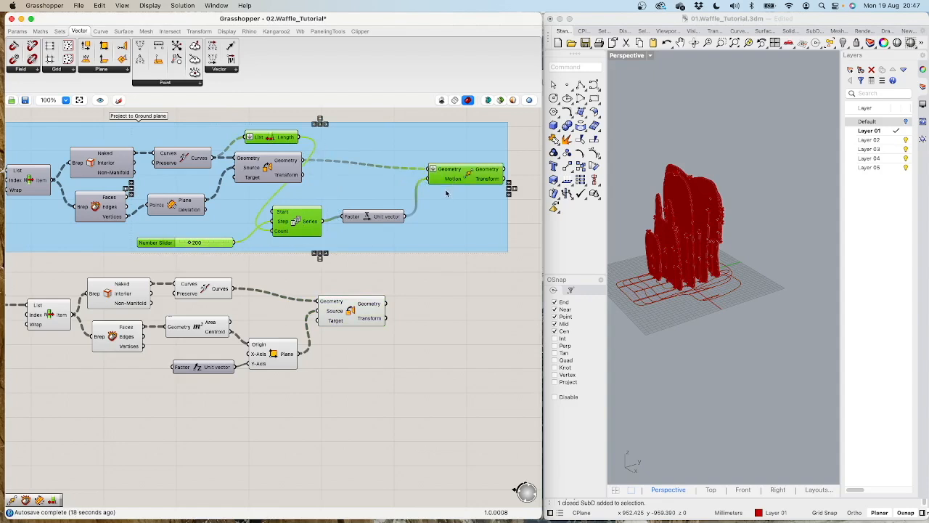
{"action": "key", "text": "super+v"}
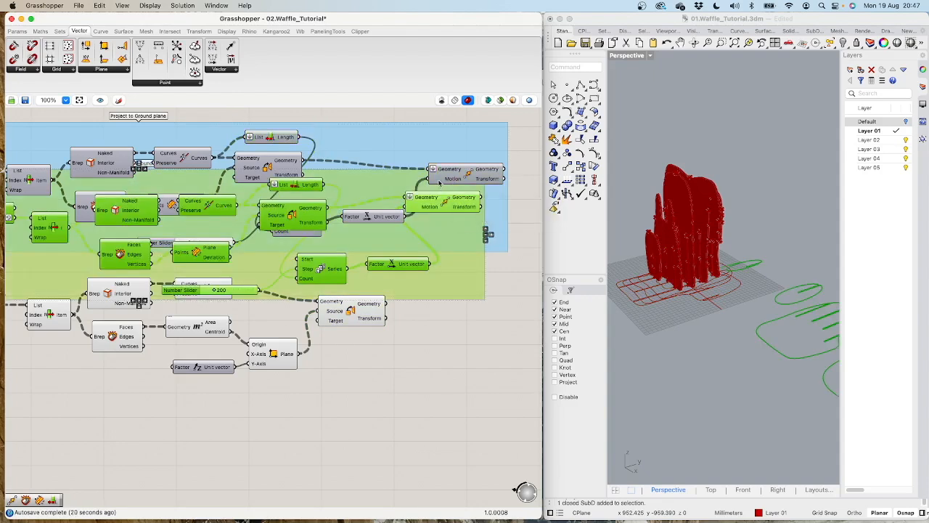
{"action": "key", "text": "Delete"}
Step: Duplicate the upper branch's List Length, Series, Number Slider, Unit X and Move components and place the copies around the lower Orient component
{"action": "left_click", "coordinate": [272, 139]}
{"action": "left_click", "coordinate": [306, 229], "text": "shift"}
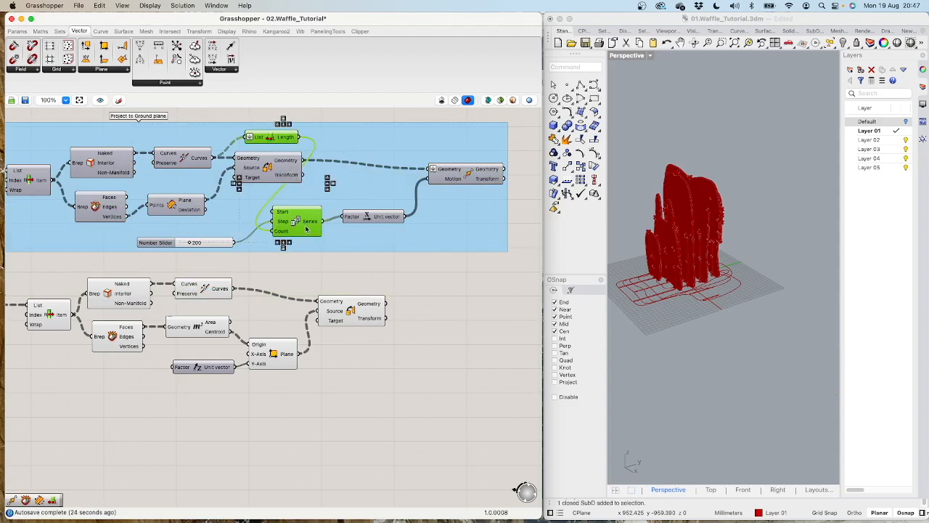
{"action": "left_click", "coordinate": [202, 246], "text": "shift"}
{"action": "left_click", "coordinate": [450, 181], "text": "shift"}
{"action": "left_click", "coordinate": [387, 219], "text": "shift"}
{"action": "key", "text": "super+c"}
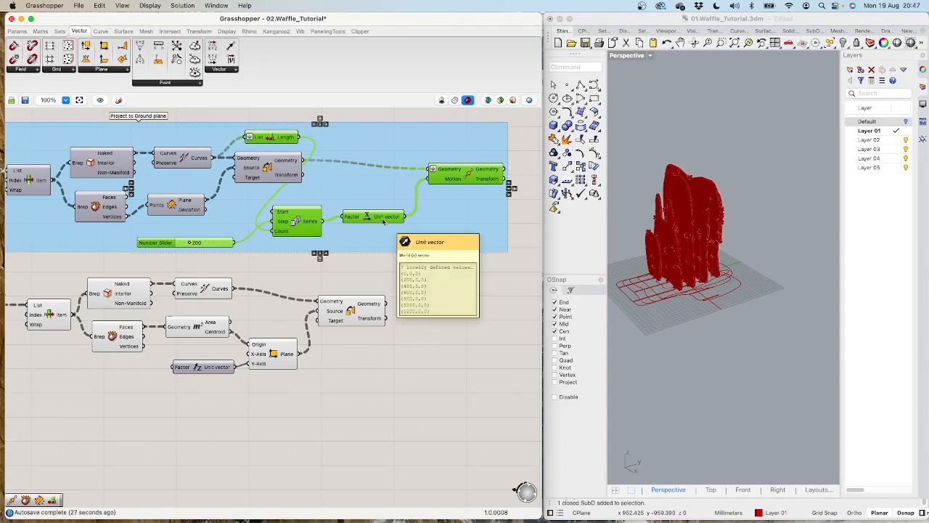
{"action": "key", "text": "super+v"}
{"action": "left_click_drag", "start_coordinate": [385, 221], "coordinate": [469, 363]}
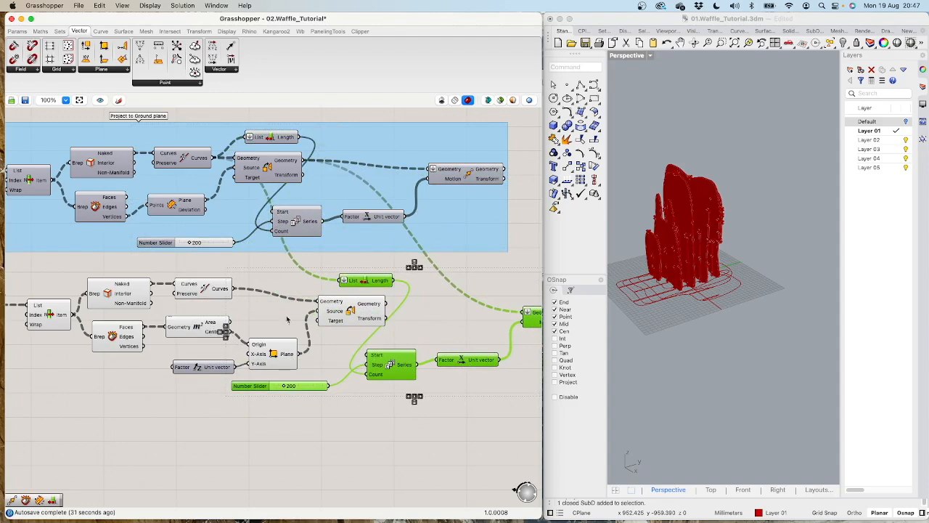
Step: Connect the lower Join Curves output to the copied List Length and the lower Orient Geometry output to the copied Move's Geometry input
{"action": "left_click_drag", "start_coordinate": [231, 288], "coordinate": [340, 281]}
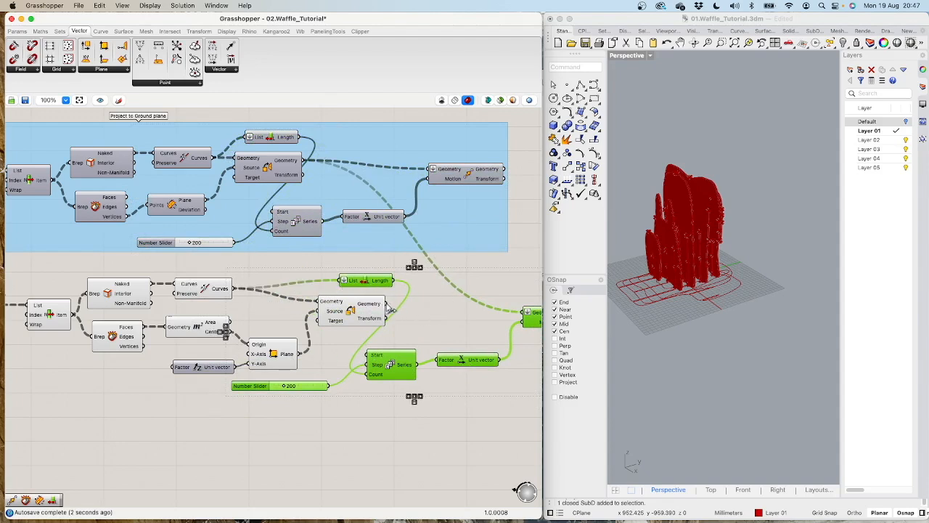
{"action": "left_click_drag", "start_coordinate": [391, 309], "coordinate": [526, 313]}
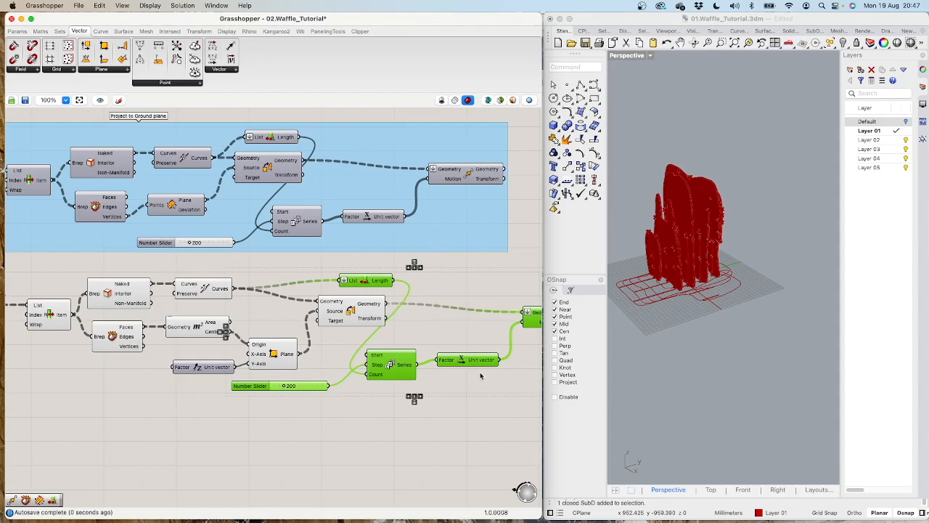
{"action": "left_click", "coordinate": [476, 381]}
Step: Replace the copied Unit X component with a Unit Y, wiring Series to its Factor and its Unit vector to the lower Move's Motion input
{"action": "right_click_drag", "start_coordinate": [476, 381], "coordinate": [330, 354]}
{"action": "left_click_drag", "start_coordinate": [328, 332], "coordinate": [338, 331]}
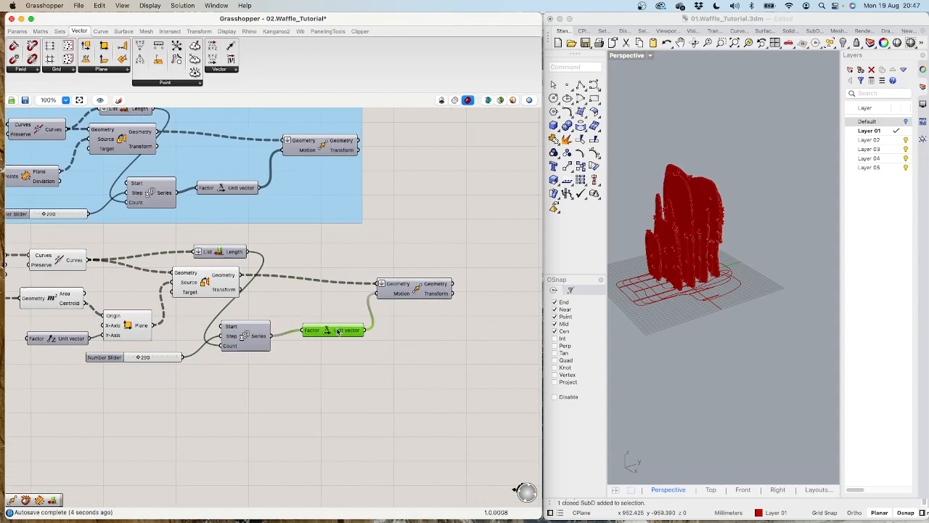
{"action": "key", "text": "Delete"}
{"action": "double_click", "coordinate": [323, 324]}
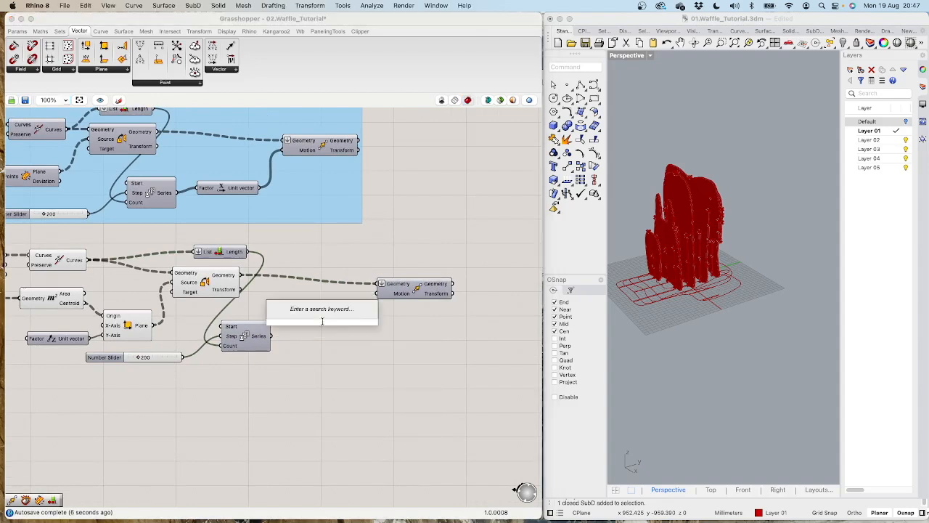
{"action": "type", "text": "y"}
{"action": "key", "text": "Return"}
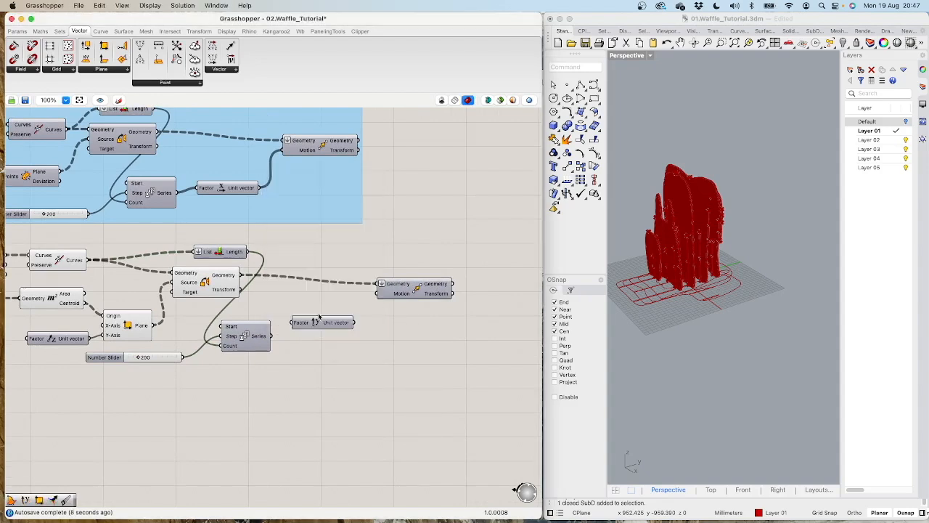
{"action": "left_click_drag", "start_coordinate": [274, 335], "coordinate": [293, 323]}
{"action": "left_click_drag", "start_coordinate": [356, 324], "coordinate": [380, 298]}
Step: Adjust the placement of the lower Move and Series components and turn on the preview of the Move component
{"action": "left_click", "coordinate": [405, 293]}
{"action": "left_click_drag", "start_coordinate": [419, 287], "coordinate": [425, 290]}
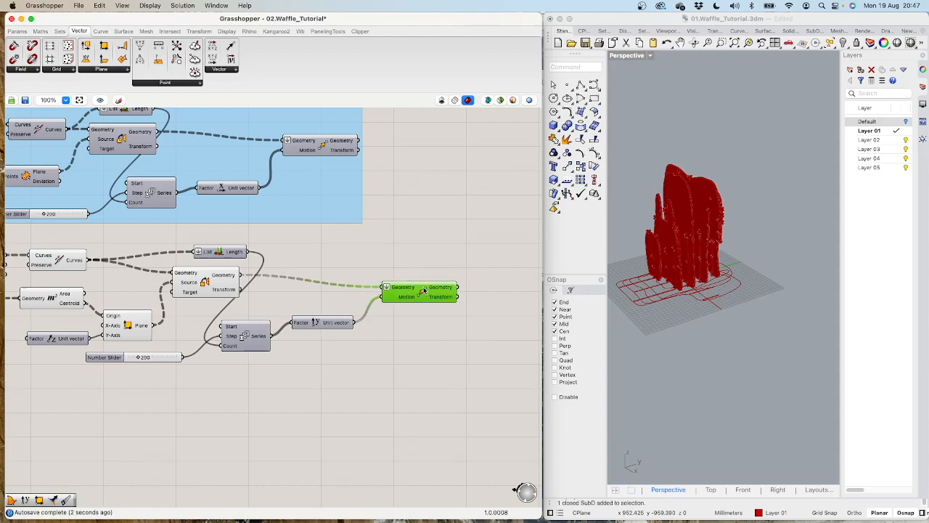
{"action": "left_click_drag", "start_coordinate": [247, 333], "coordinate": [266, 330]}
{"action": "left_click", "coordinate": [405, 296]}
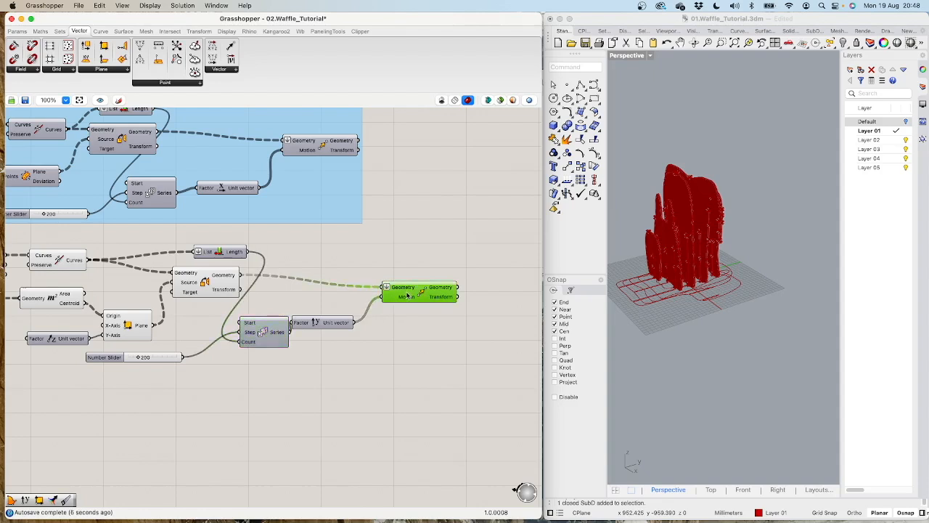
{"action": "middle_click", "coordinate": [404, 296]}
{"action": "scroll", "coordinate": [771, 270], "scroll_direction": "down", "scroll_amount": 10}
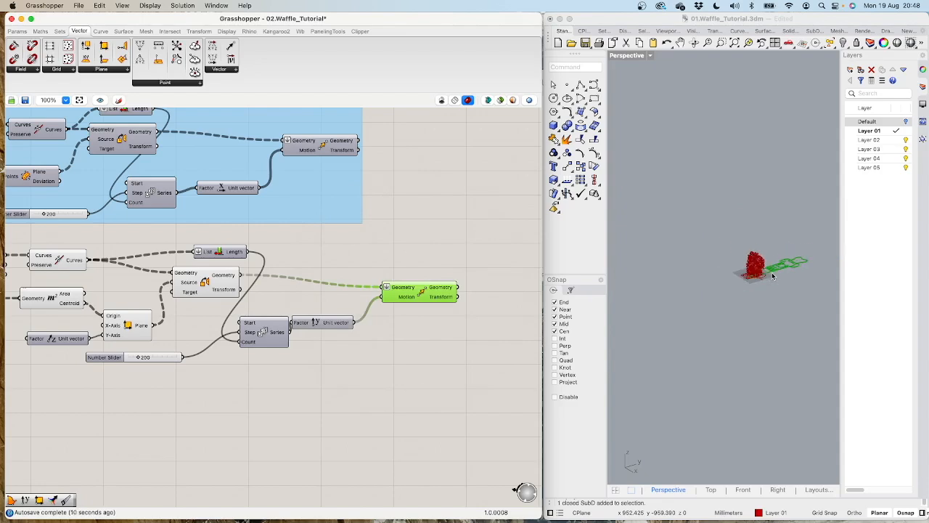
Step: Examine the laid-out outlines in the viewport and the overall arrangement of both layout branches in the definition
{"action": "scroll", "coordinate": [802, 267], "scroll_direction": "up", "scroll_amount": 3}
{"action": "left_click_drag", "start_coordinate": [354, 154], "coordinate": [378, 159]}
{"action": "scroll", "coordinate": [474, 242], "scroll_direction": "down", "scroll_amount": 3}
{"action": "left_click_drag", "start_coordinate": [342, 299], "coordinate": [436, 264]}
{"action": "scroll", "coordinate": [354, 303], "scroll_direction": "up", "scroll_amount": 2}
{"action": "scroll", "coordinate": [354, 302], "scroll_direction": "down", "scroll_amount": 4}
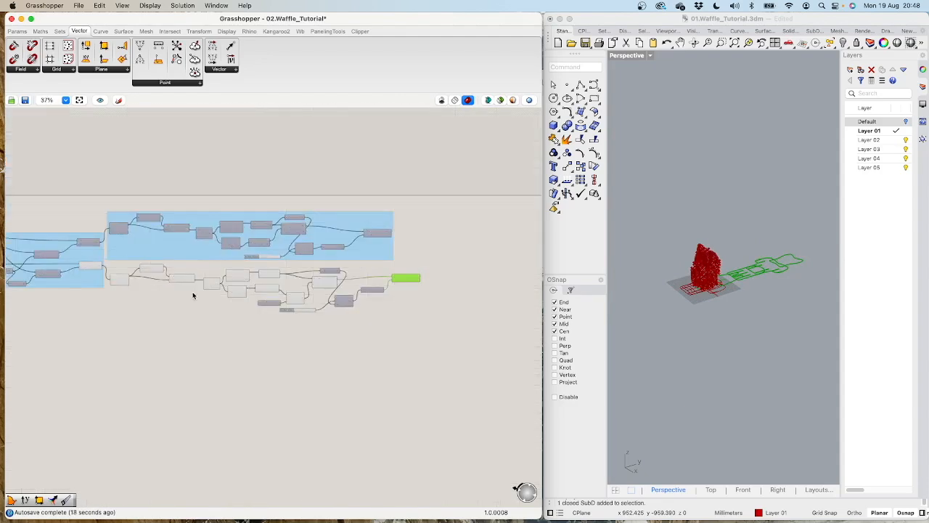
{"action": "scroll", "coordinate": [190, 281], "scroll_direction": "up", "scroll_amount": 1}
{"action": "scroll", "coordinate": [288, 270], "scroll_direction": "down", "scroll_amount": 3}
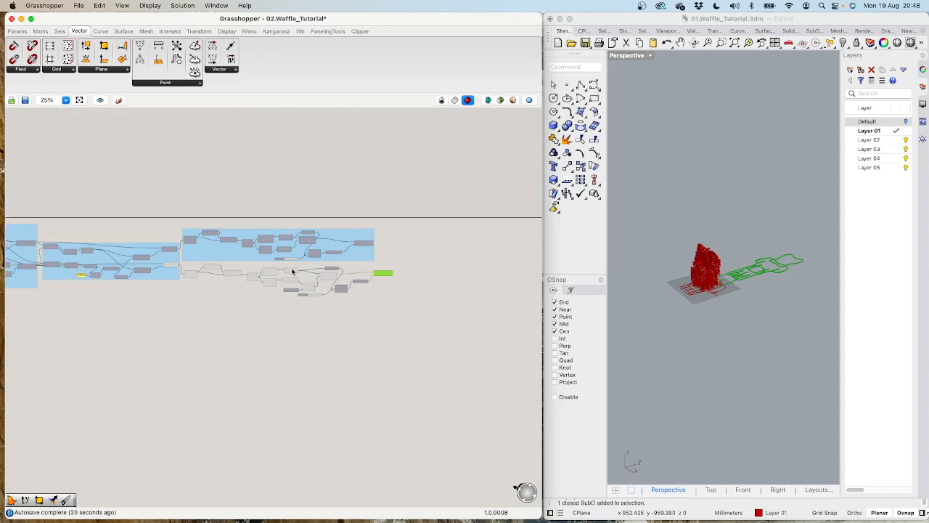
{"action": "scroll", "coordinate": [357, 268], "scroll_direction": "down", "scroll_amount": 1}
{"action": "scroll", "coordinate": [358, 269], "scroll_direction": "up", "scroll_amount": 1}
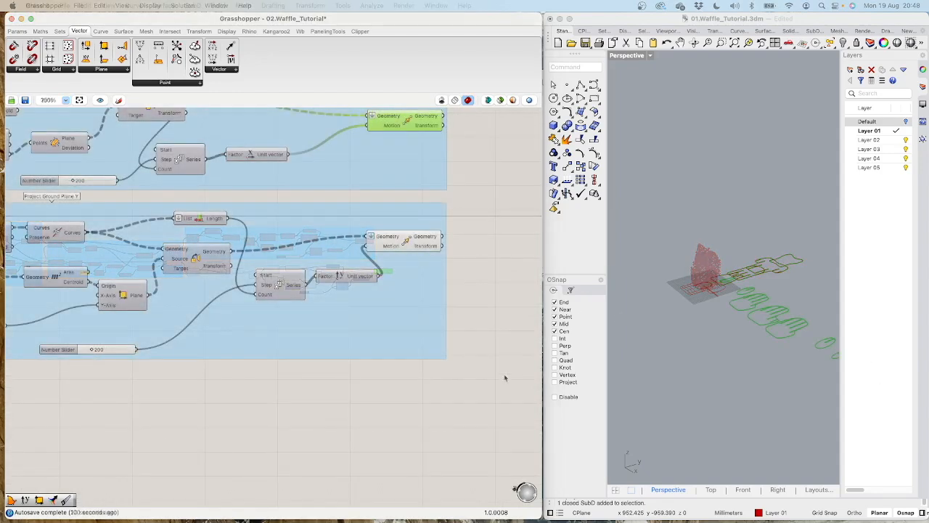
Step: Inspect the two ground-plane groups and select each Move component to identify its row of outlines in the viewport
{"action": "scroll", "coordinate": [490, 314], "scroll_direction": "down", "scroll_amount": 1}
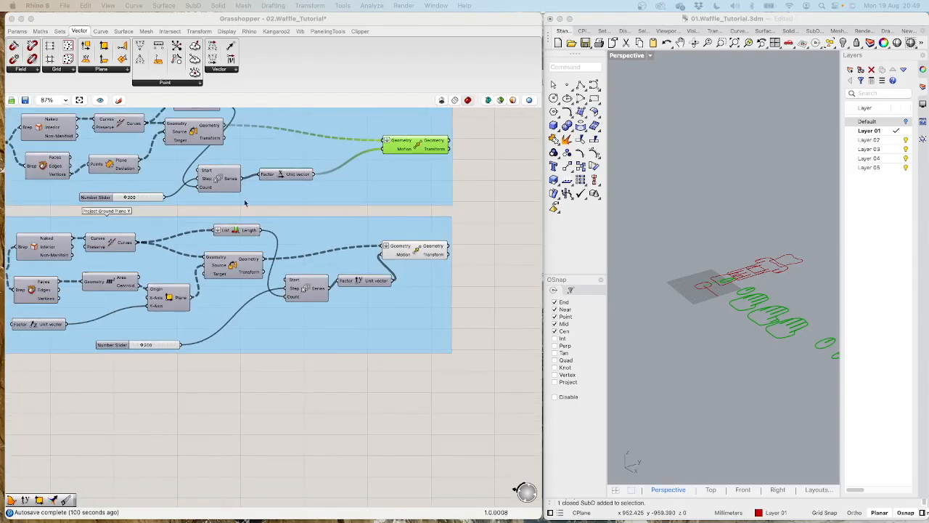
{"action": "scroll", "coordinate": [320, 270], "scroll_direction": "down", "scroll_amount": 2}
{"action": "right_click_drag", "start_coordinate": [281, 298], "coordinate": [398, 308]}
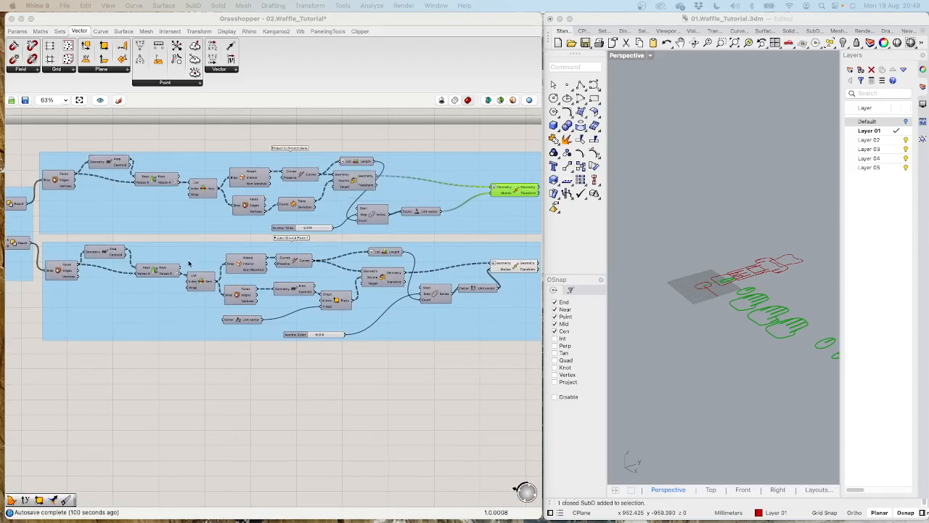
{"action": "scroll", "coordinate": [188, 263], "scroll_direction": "up", "scroll_amount": 1}
{"action": "right_click_drag", "start_coordinate": [450, 267], "coordinate": [354, 266]}
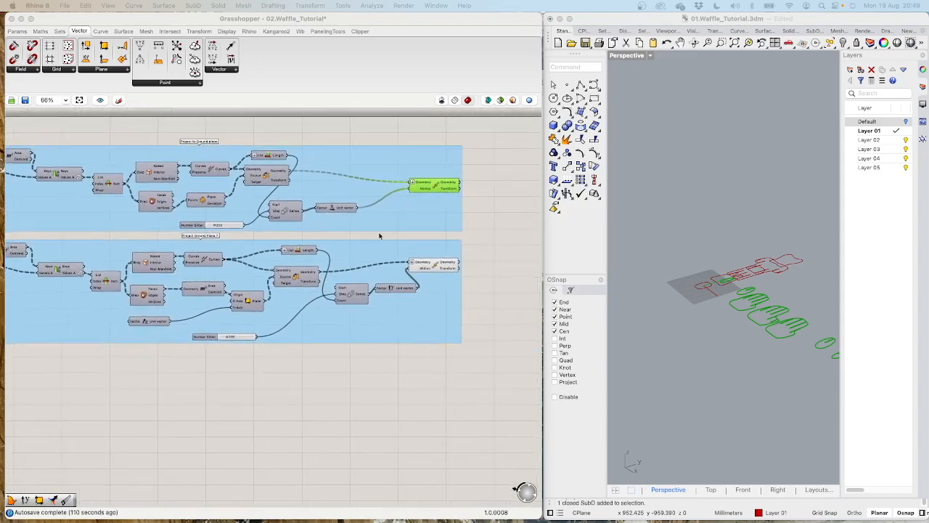
{"action": "left_click", "coordinate": [437, 186]}
{"action": "left_click", "coordinate": [497, 204]}
{"action": "left_click", "coordinate": [434, 186]}
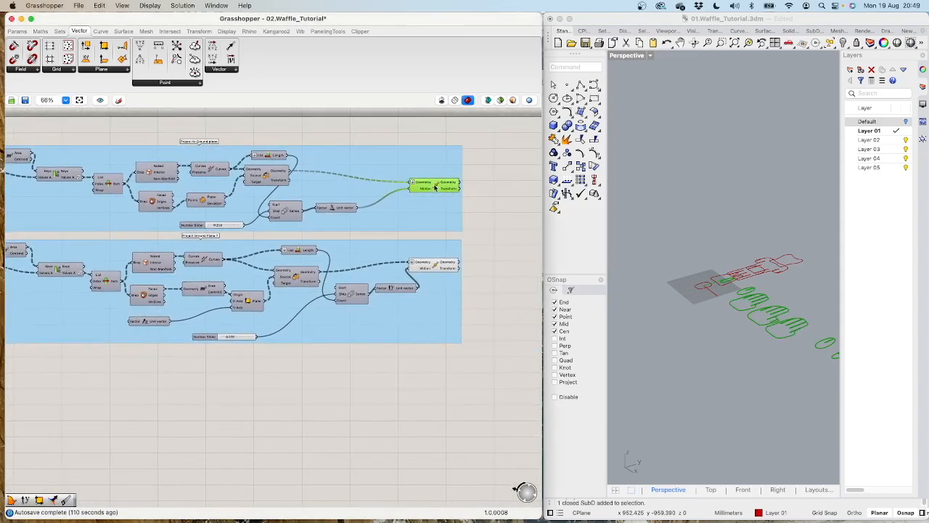
{"action": "left_click", "coordinate": [432, 265]}
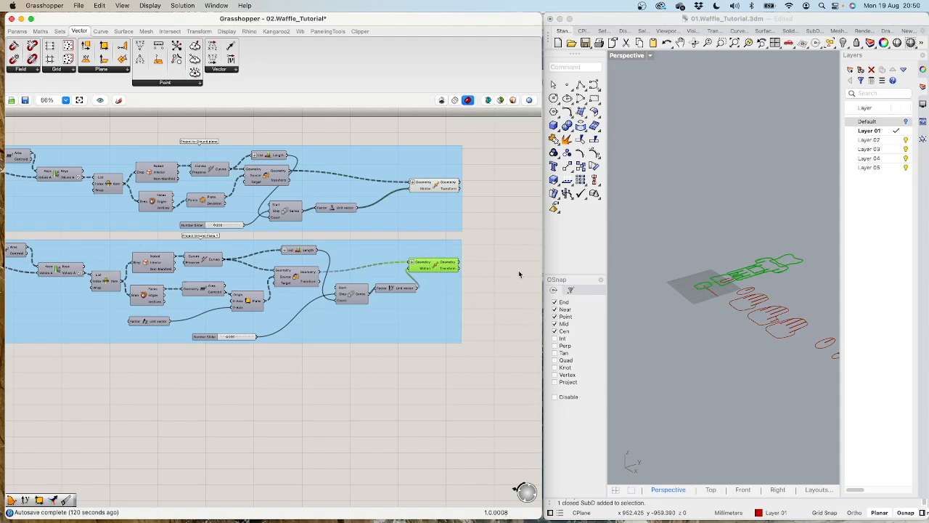
Step: Add a Merge component after the two groups and connect the upper and lower Move Geometry outputs to its first two data inputs
{"action": "right_click_drag", "start_coordinate": [496, 239], "coordinate": [232, 226]}
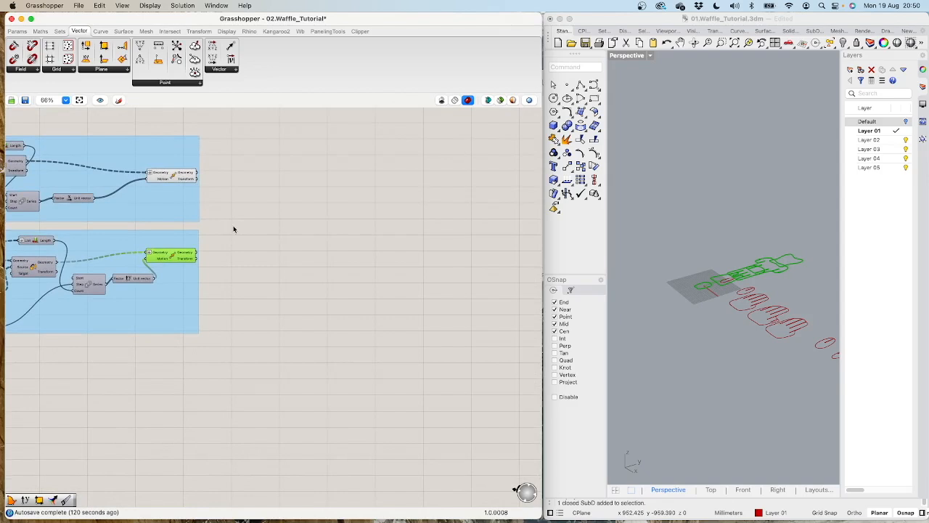
{"action": "double_click", "coordinate": [237, 207]}
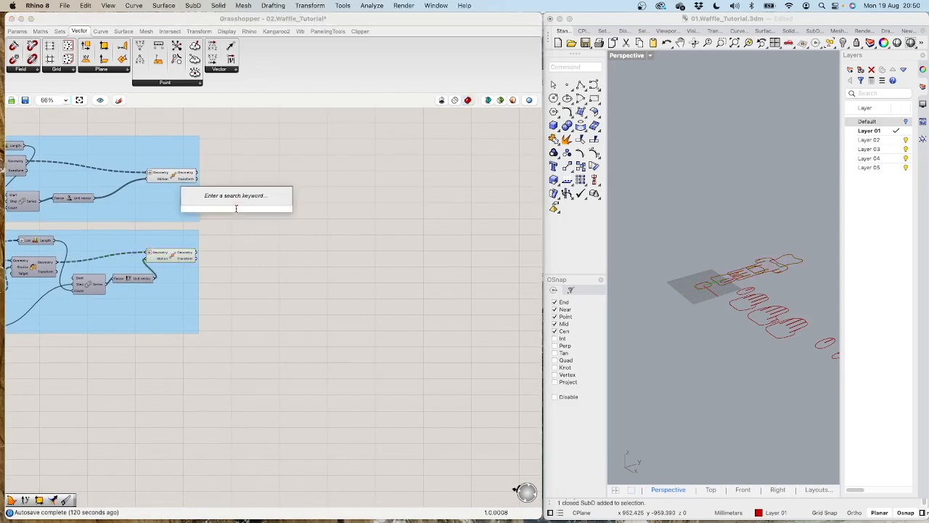
{"action": "type", "text": "merge"}
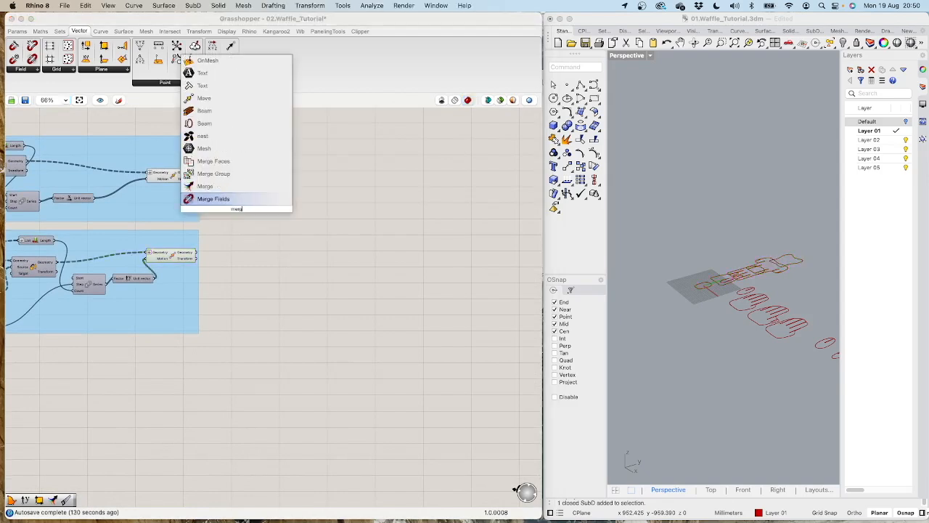
{"action": "left_click", "coordinate": [236, 194]}
{"action": "left_click_drag", "start_coordinate": [228, 209], "coordinate": [251, 219]}
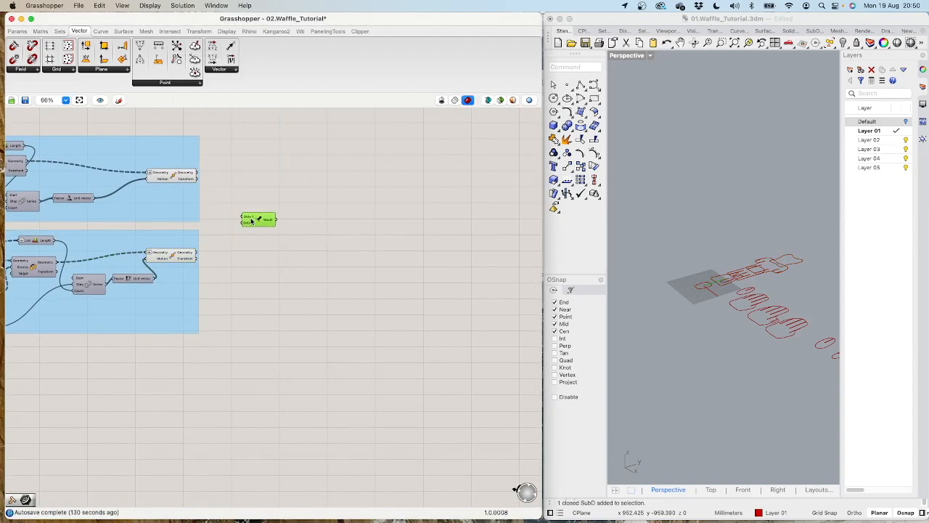
{"action": "left_click_drag", "start_coordinate": [199, 177], "coordinate": [234, 223]}
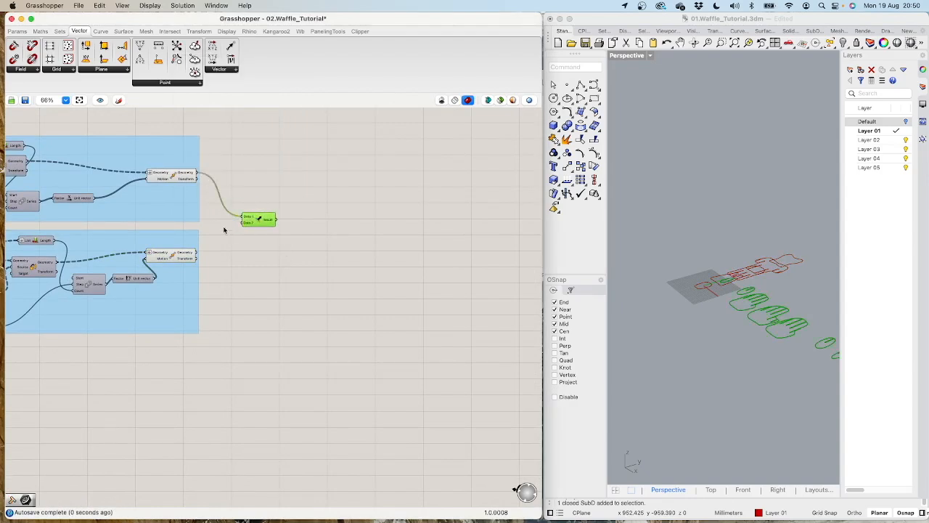
{"action": "left_click_drag", "start_coordinate": [196, 258], "coordinate": [243, 225]}
Step: Remove the unused D3 input from the Merge component
{"action": "scroll", "coordinate": [243, 225], "scroll_direction": "up", "scroll_amount": 6}
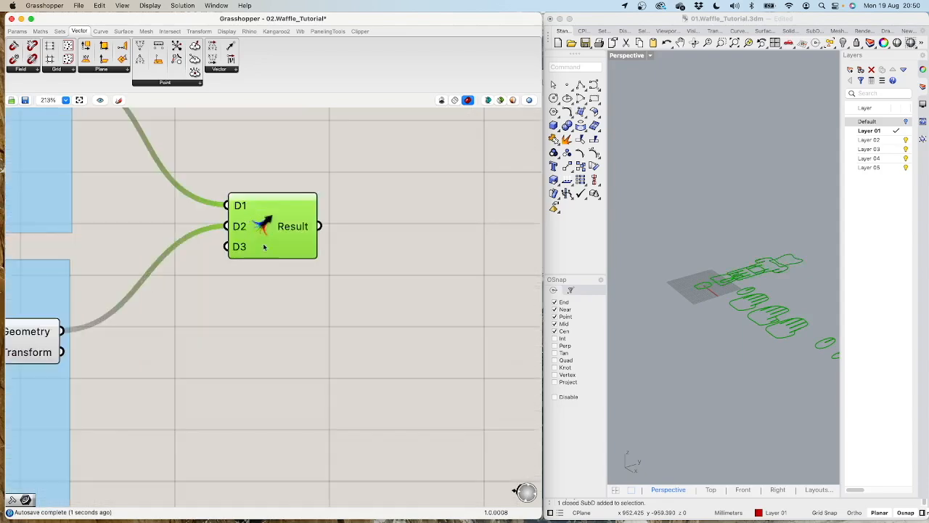
{"action": "scroll", "coordinate": [240, 247], "scroll_direction": "up", "scroll_amount": 5}
{"action": "left_click", "coordinate": [267, 245]}
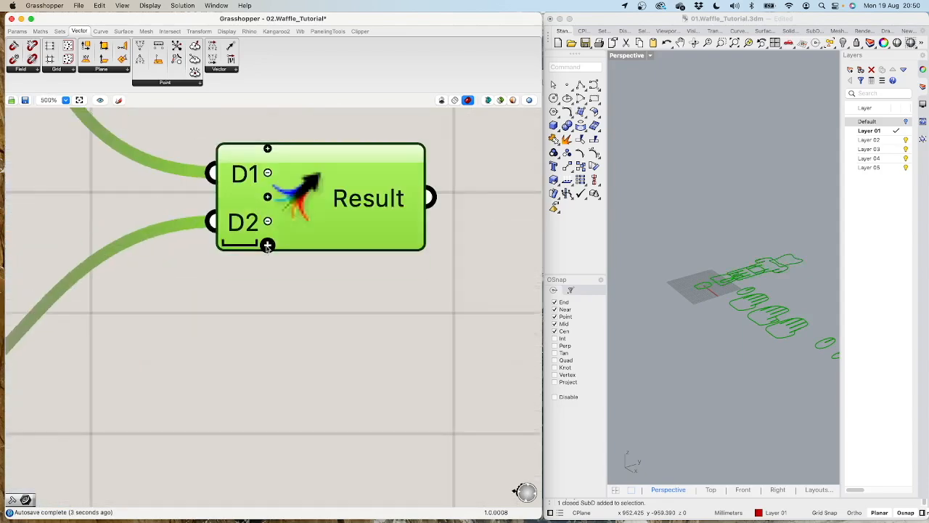
Step: Flatten both the D1 and D2 inputs of the Merge component
{"action": "right_click", "coordinate": [229, 173]}
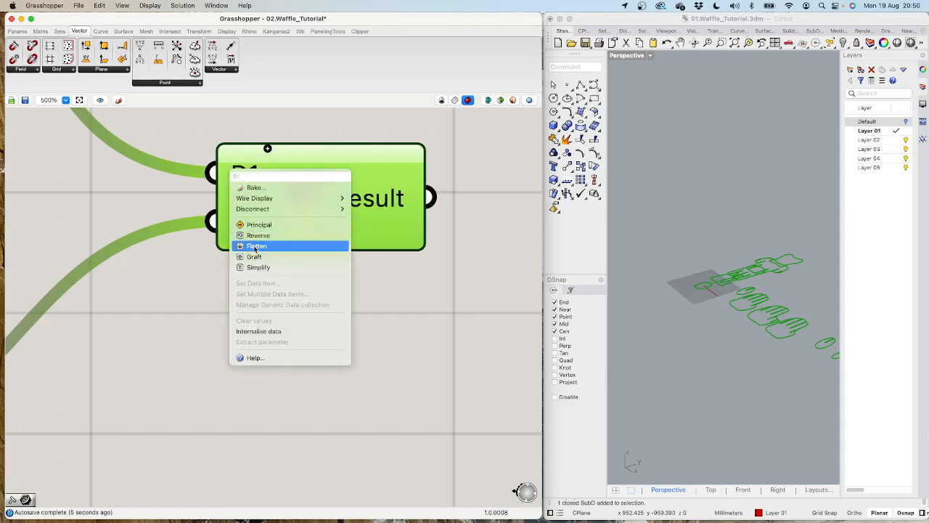
{"action": "left_click", "coordinate": [240, 246]}
{"action": "right_click", "coordinate": [198, 223]}
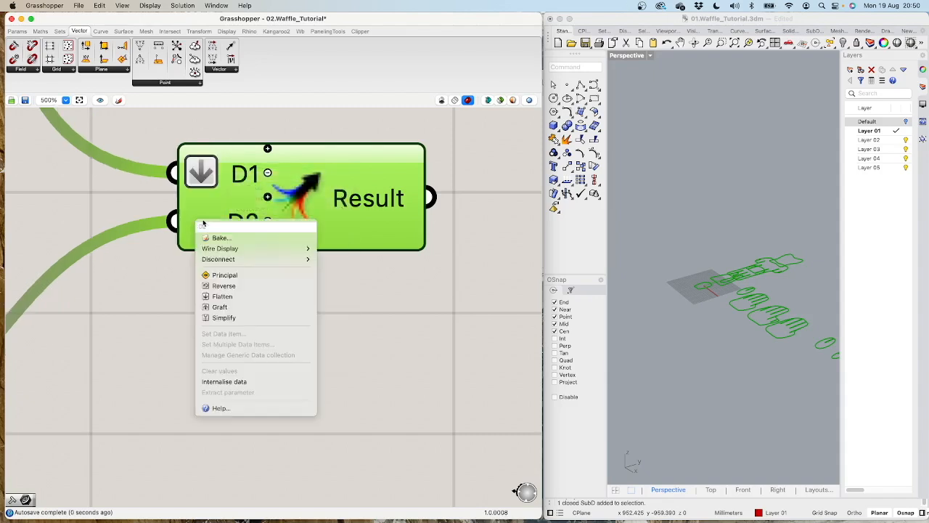
{"action": "left_click", "coordinate": [230, 298]}
{"action": "scroll", "coordinate": [290, 218], "scroll_direction": "down", "scroll_amount": 3}
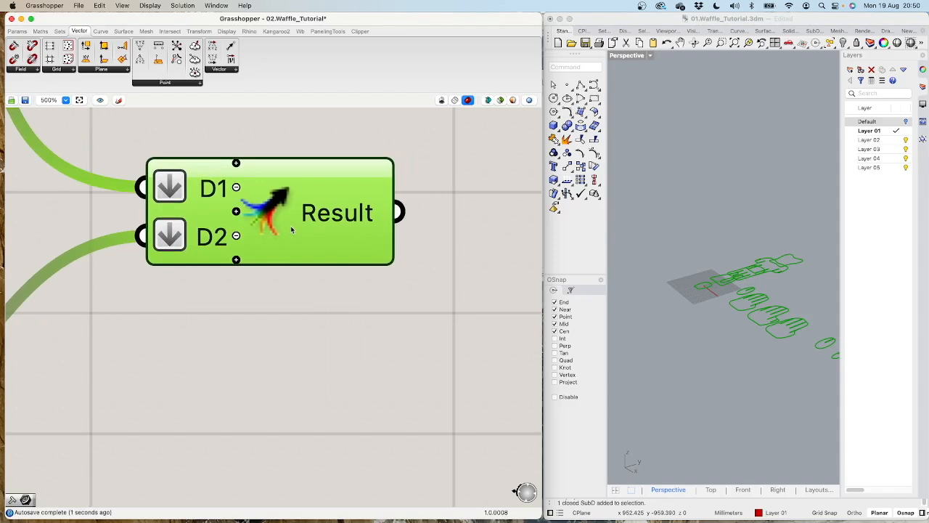
{"action": "scroll", "coordinate": [289, 219], "scroll_direction": "down", "scroll_amount": 5}
{"action": "right_click_drag", "start_coordinate": [370, 207], "coordinate": [240, 222]}
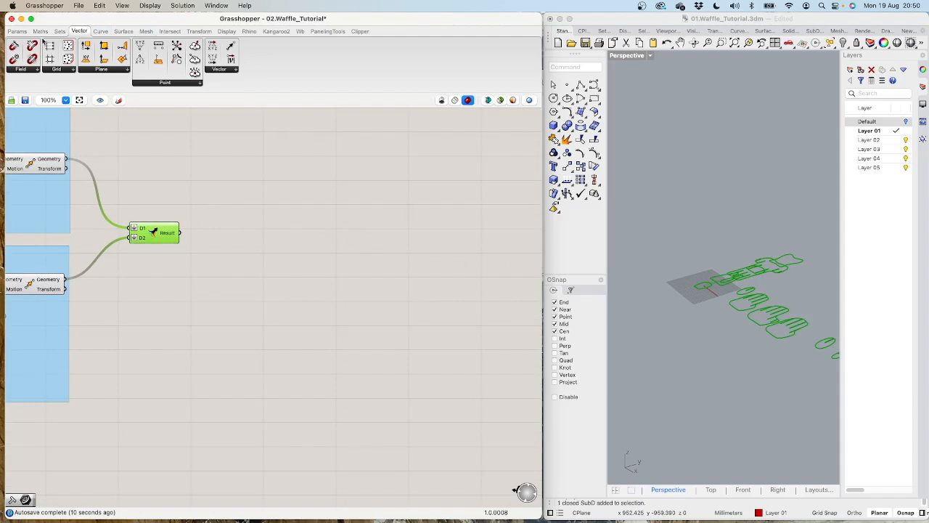
Step: Add a parameter container after the Merge component and connect the Merge Result output to it
{"action": "left_click", "coordinate": [17, 31]}
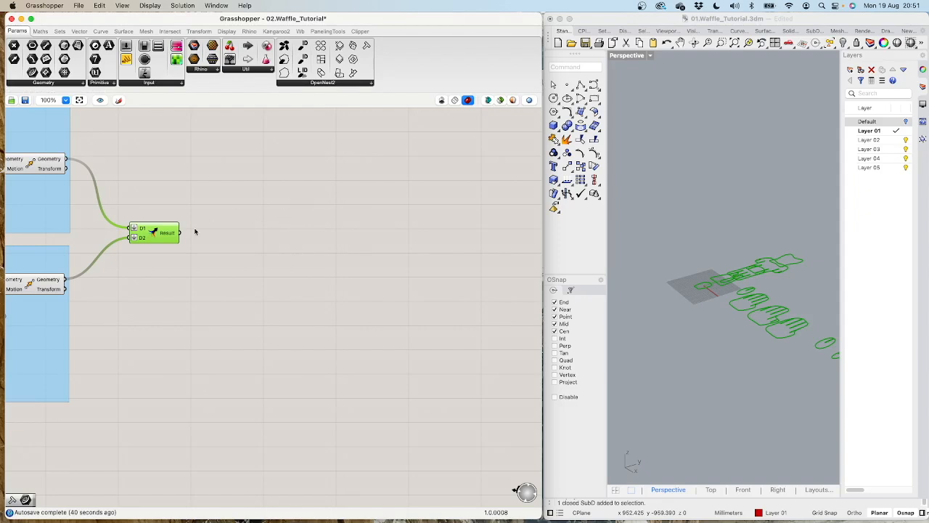
{"action": "right_click_drag", "start_coordinate": [214, 268], "coordinate": [171, 218]}
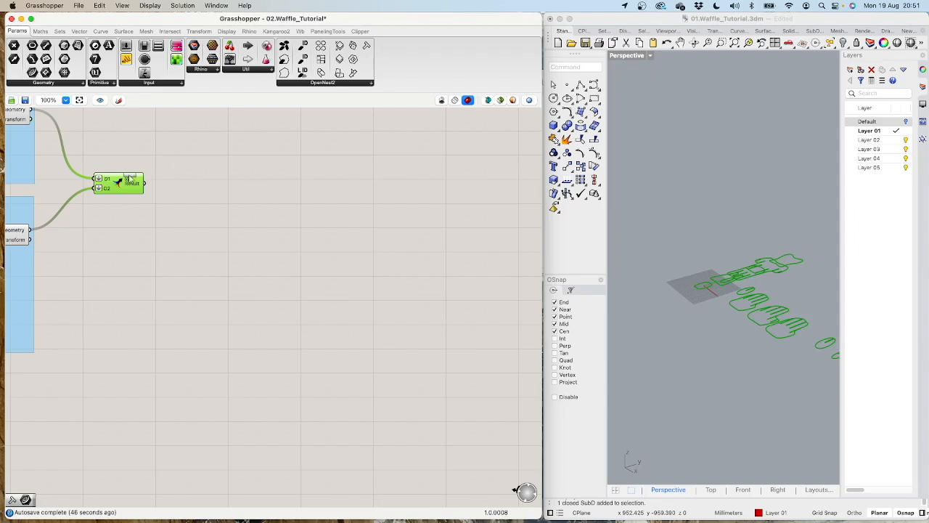
{"action": "left_click", "coordinate": [186, 208]}
{"action": "left_click_drag", "start_coordinate": [144, 183], "coordinate": [182, 215]}
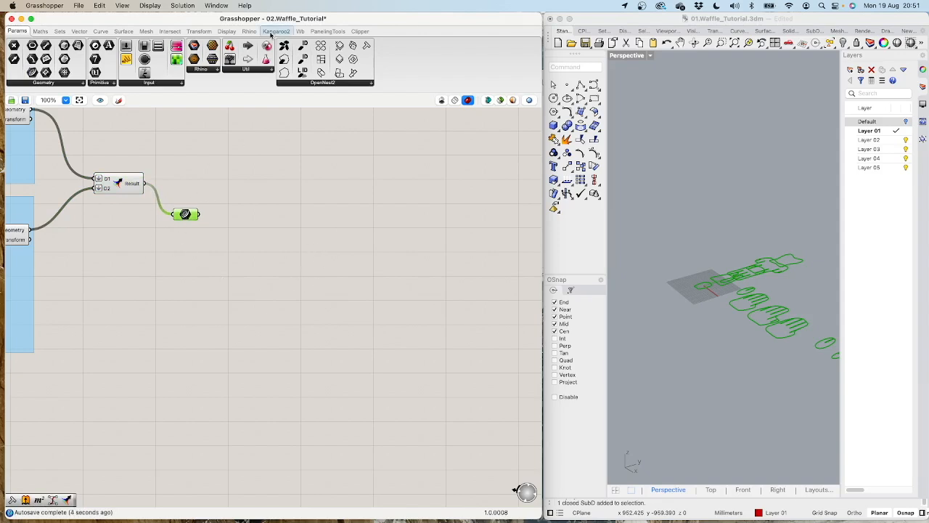
Step: Add the OpenNest Pack Objects component beside the container and connect the container's output to its Geo input
{"action": "left_click", "coordinate": [334, 84]}
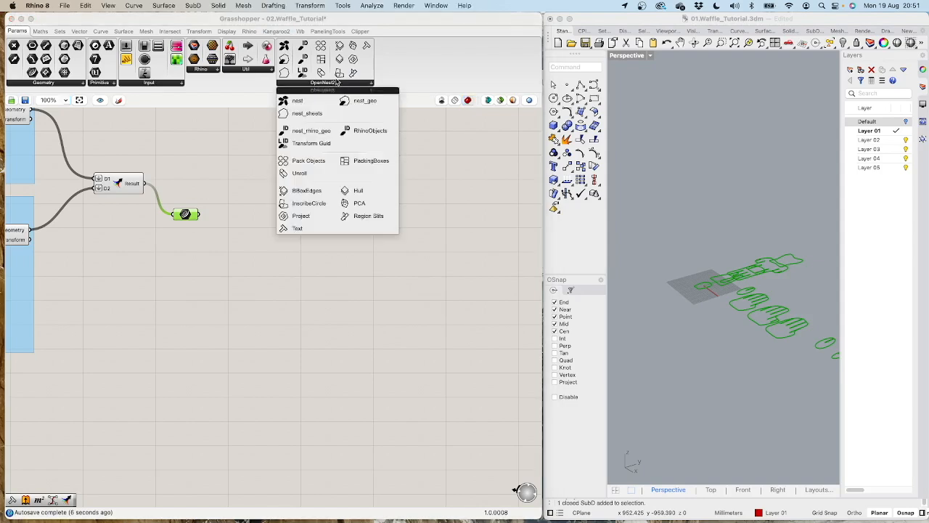
{"action": "left_click", "coordinate": [316, 167]}
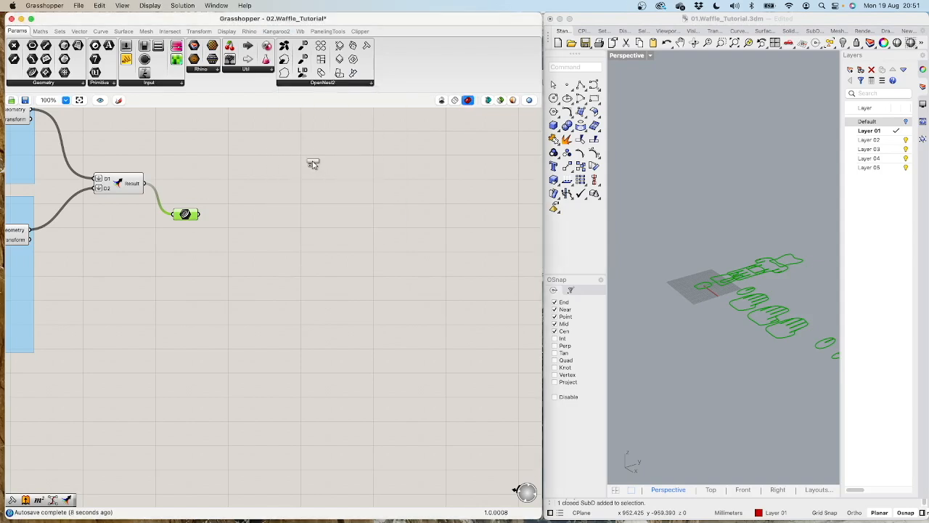
{"action": "left_click", "coordinate": [279, 249]}
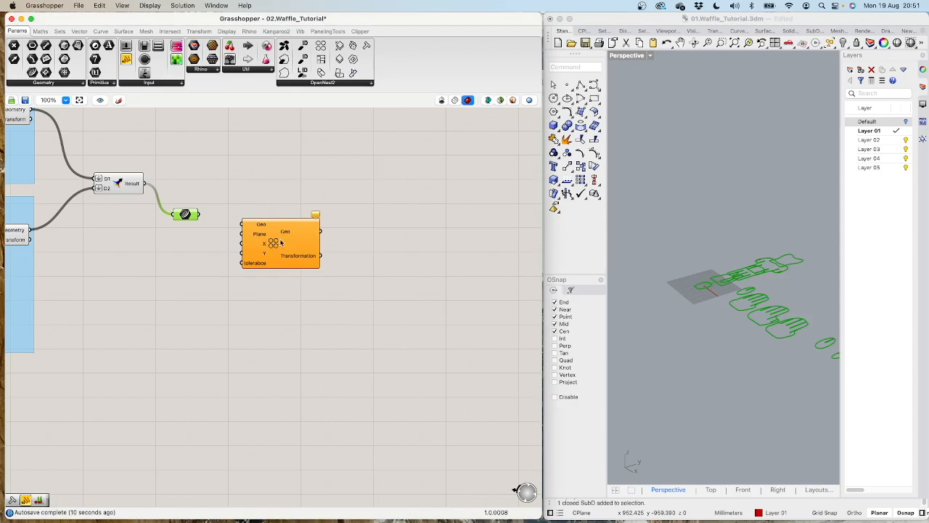
{"action": "left_click_drag", "start_coordinate": [282, 242], "coordinate": [301, 241]}
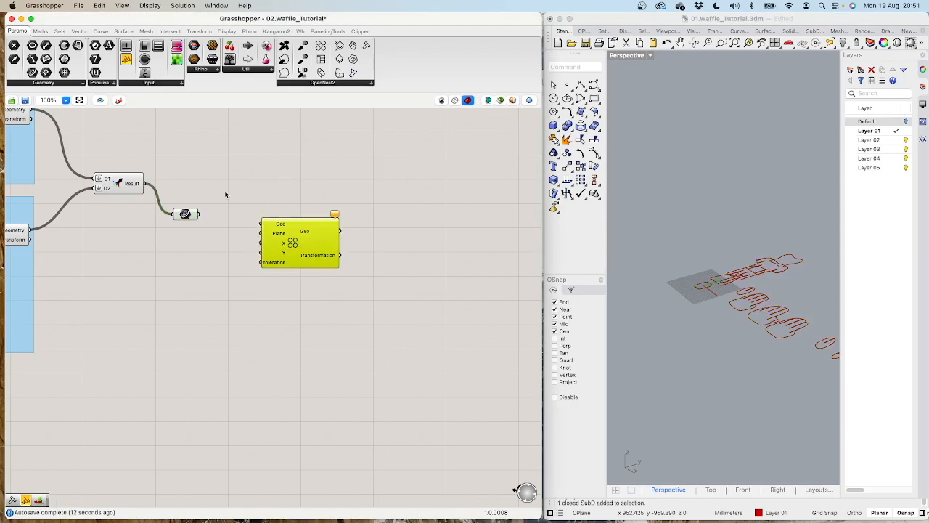
{"action": "left_click_drag", "start_coordinate": [201, 216], "coordinate": [295, 243]}
{"action": "mouse_move", "coordinate": [330, 215]}
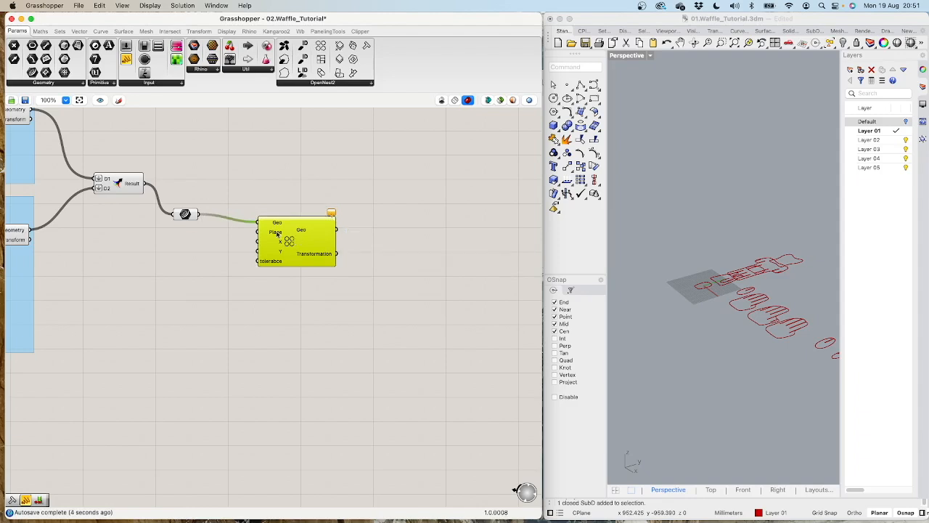
Step: Add an XY Plane component below the container and connect its Plane output to the Plane input of Pack Objects
{"action": "mouse_move", "coordinate": [277, 233]}
{"action": "double_click", "coordinate": [225, 236]}
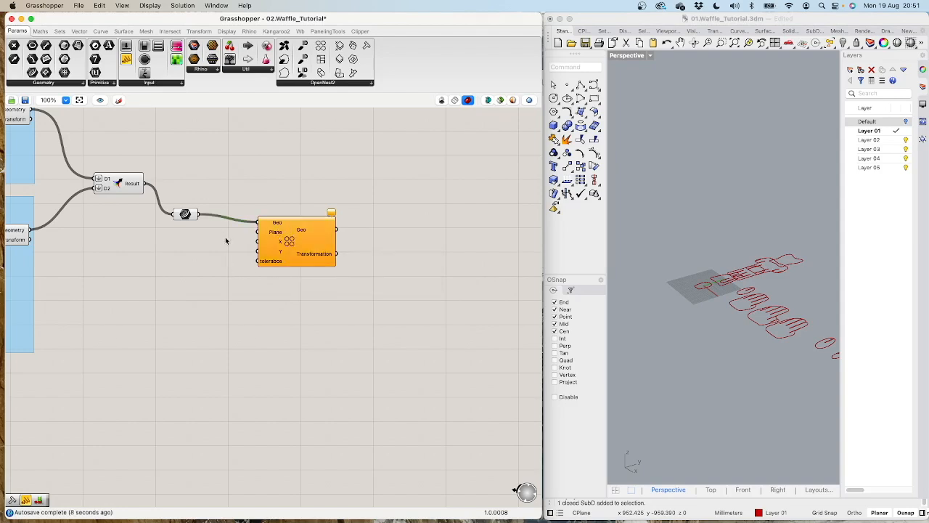
{"action": "type", "text": "xy"}
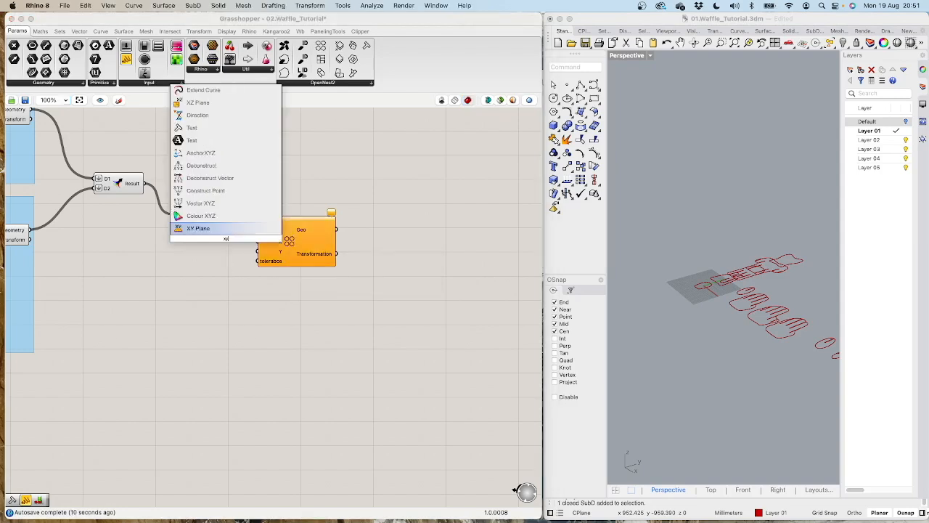
{"action": "key", "text": "Return"}
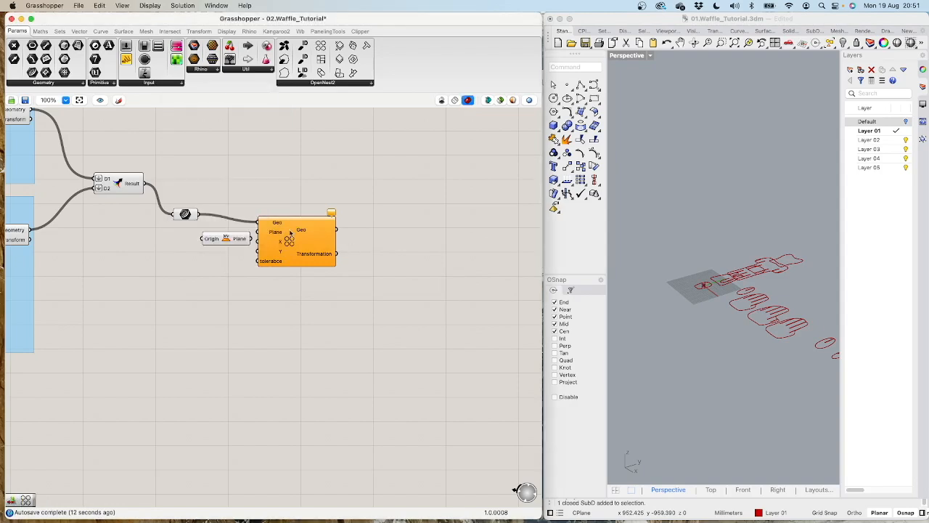
{"action": "mouse_move", "coordinate": [249, 242]}
{"action": "left_mouse_down"}
{"action": "mouse_move", "coordinate": [211, 245]}
{"action": "mouse_move", "coordinate": [257, 232]}
{"action": "left_mouse_up"}
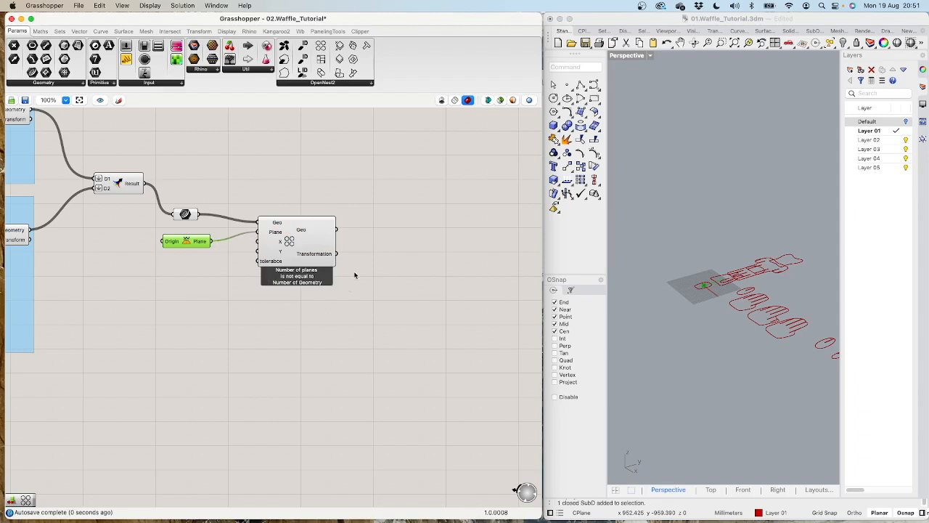
{"action": "left_click_drag", "start_coordinate": [310, 246], "coordinate": [312, 247]}
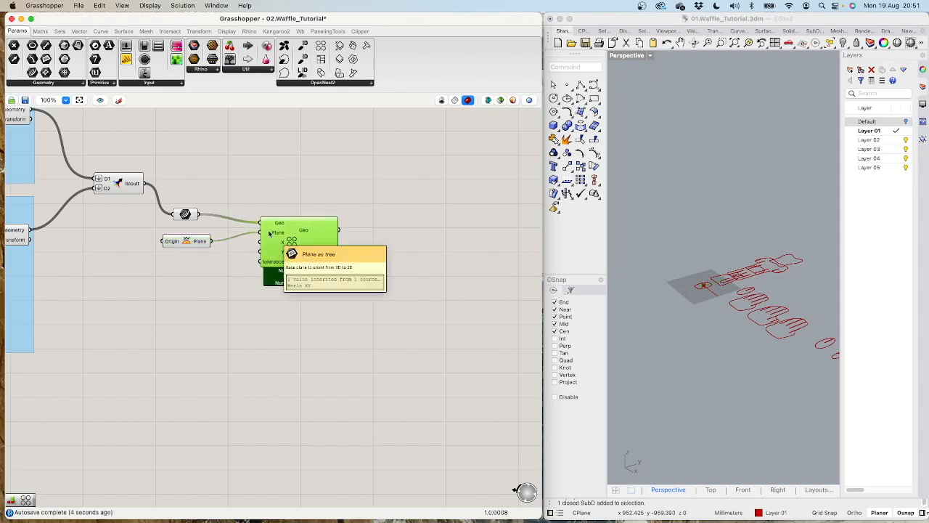
Step: Add a List Length component below the XY Plane and feed it the container's merged outlines
{"action": "double_click", "coordinate": [180, 282]}
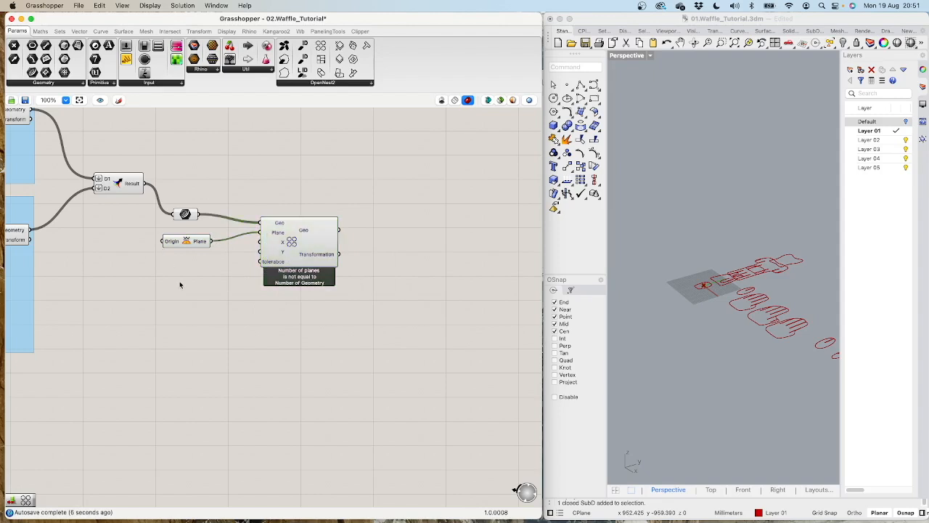
{"action": "type", "text": "list l"}
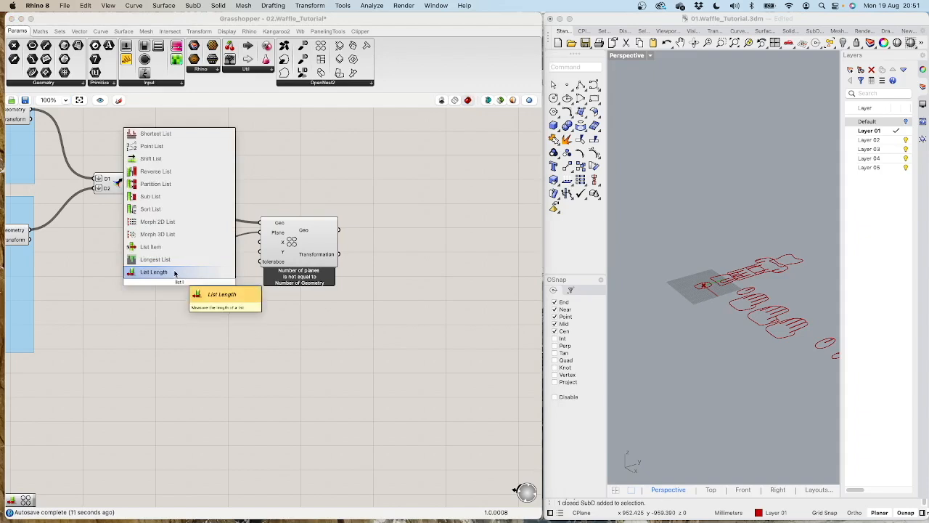
{"action": "left_click", "coordinate": [177, 273]}
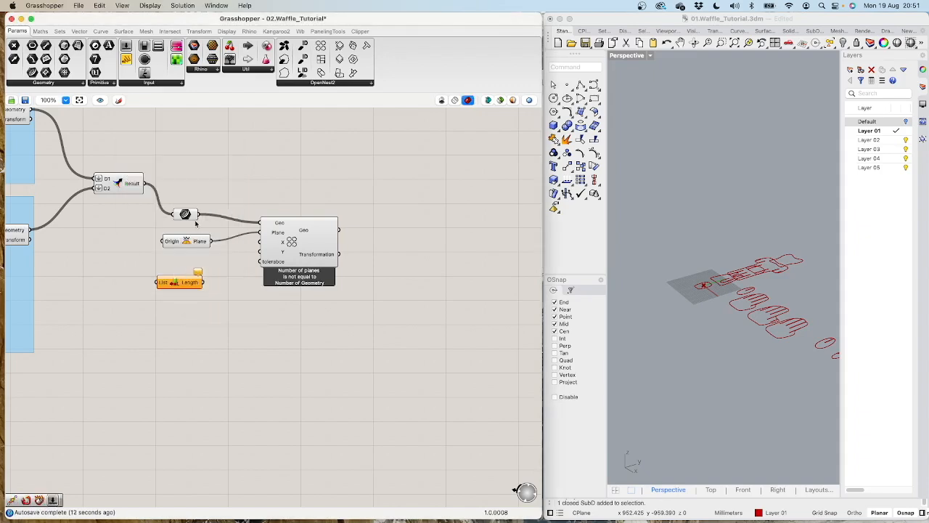
{"action": "left_click_drag", "start_coordinate": [197, 214], "coordinate": [179, 272]}
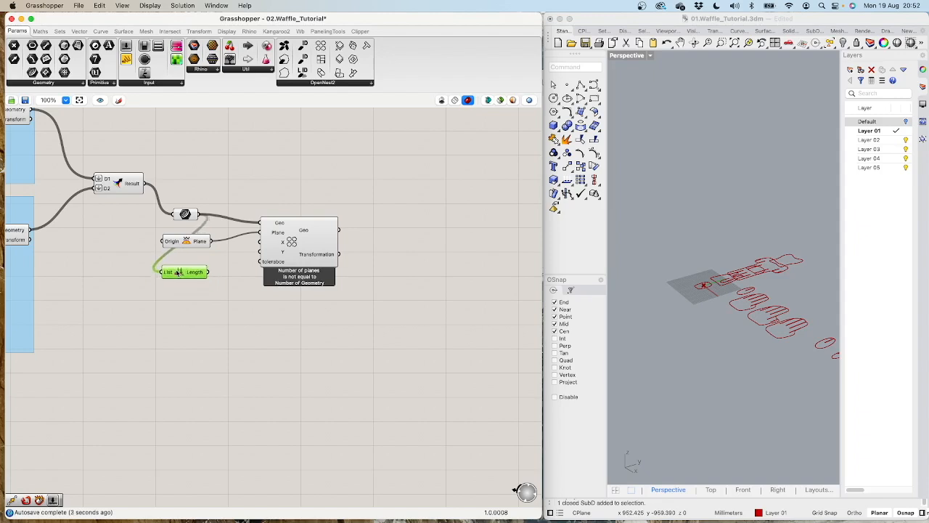
Step: Add Repeat Data, feed it the XY Plane as Data and List Length as Length, and route its output to Pack Objects' Plane input
{"action": "left_click", "coordinate": [225, 263]}
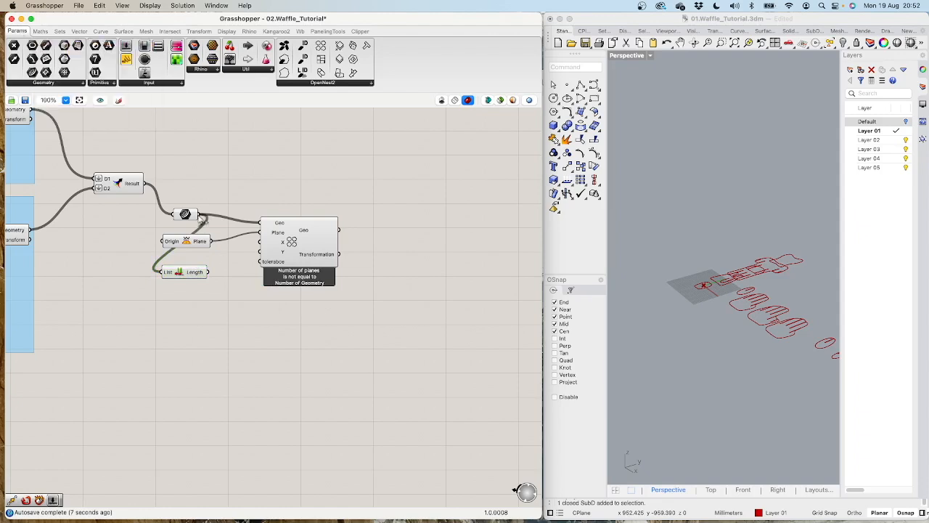
{"action": "double_click", "coordinate": [219, 258]}
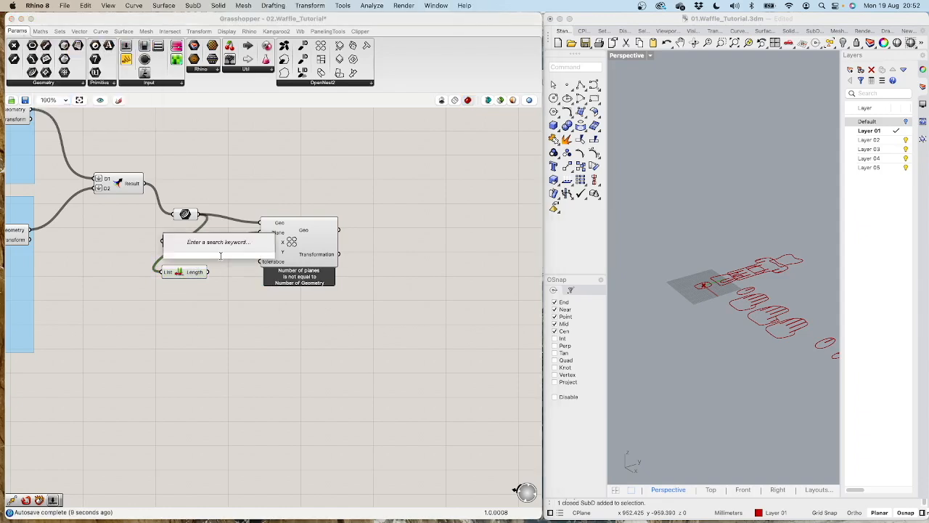
{"action": "type", "text": "repe"}
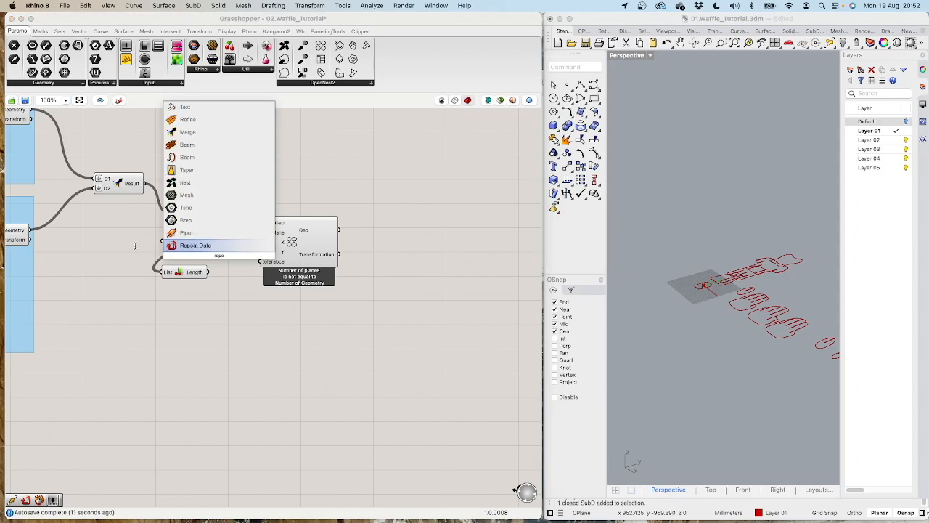
{"action": "key", "text": "Return"}
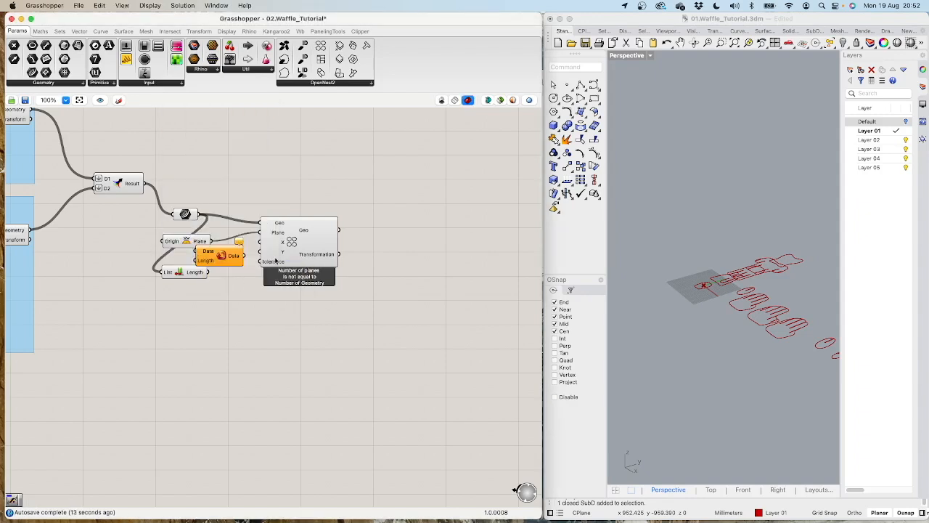
{"action": "left_click_drag", "start_coordinate": [276, 259], "coordinate": [316, 246]}
{"action": "left_click_drag", "start_coordinate": [234, 254], "coordinate": [273, 252]}
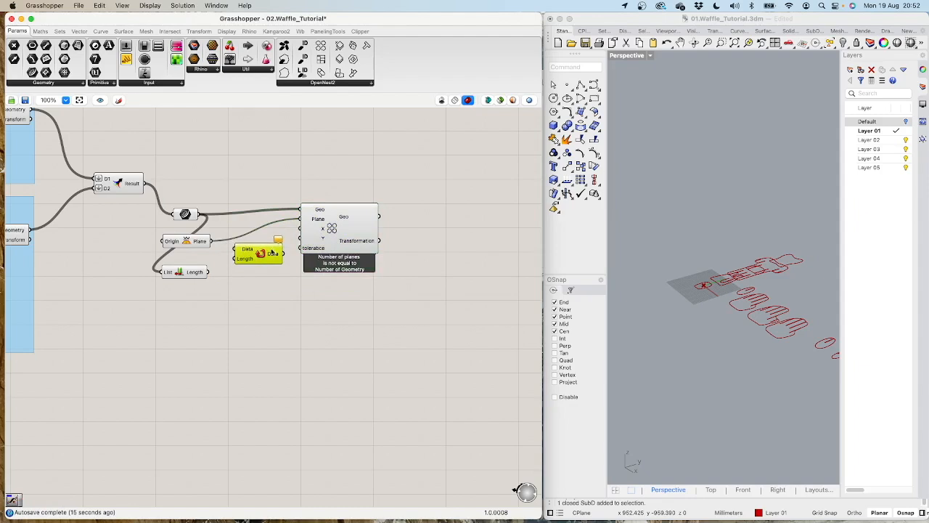
{"action": "left_click_drag", "start_coordinate": [213, 244], "coordinate": [313, 237]}
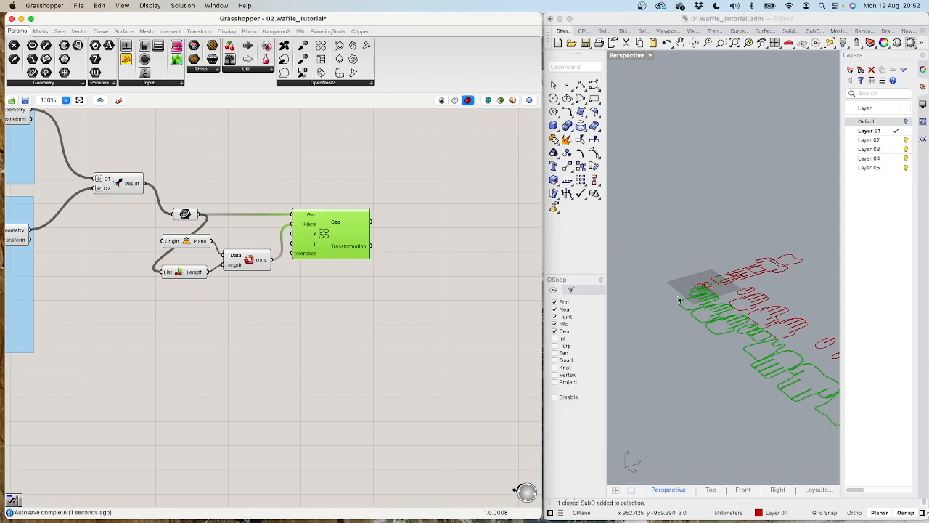
{"action": "scroll", "coordinate": [707, 298], "scroll_direction": "down", "scroll_amount": 5}
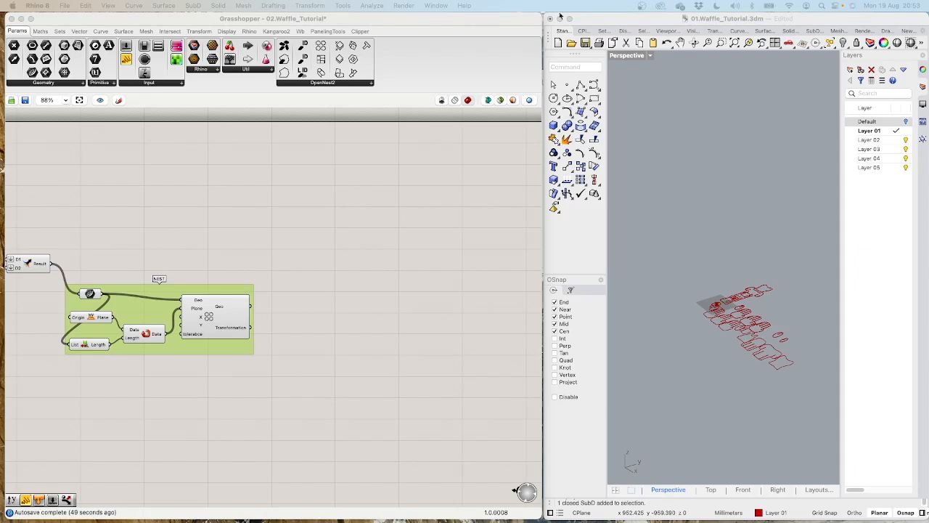
Step: Add a Custom Curve Preview component and a Model Linetype component above the NEST group
{"action": "left_click", "coordinate": [186, 20]}
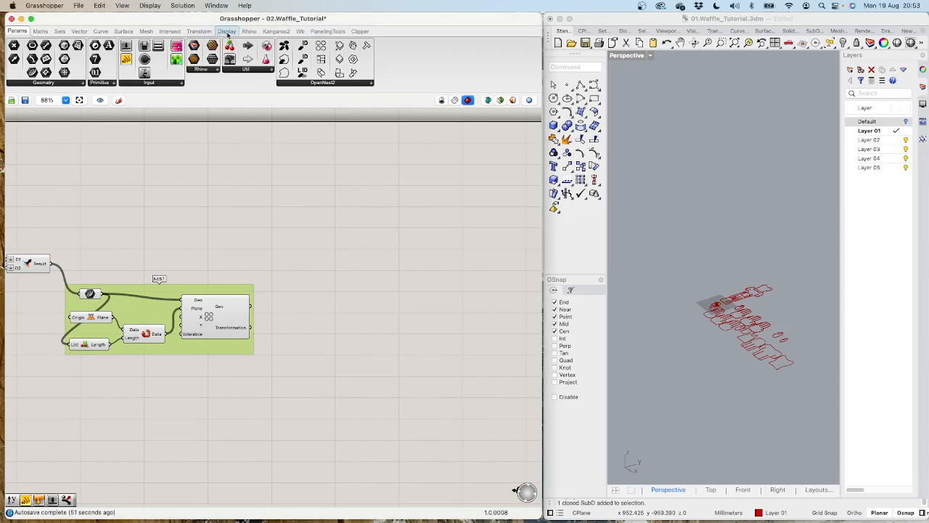
{"action": "left_click", "coordinate": [227, 32]}
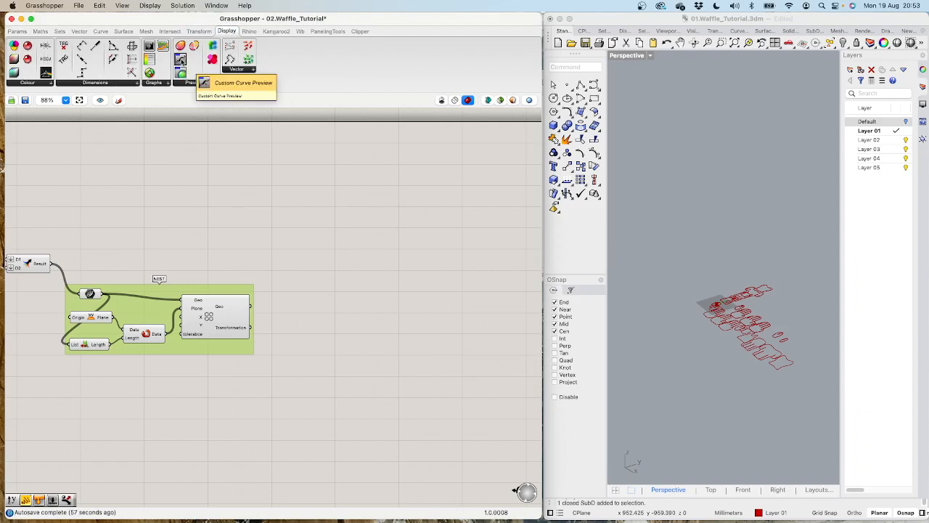
{"action": "left_click_drag", "start_coordinate": [181, 61], "coordinate": [289, 202]}
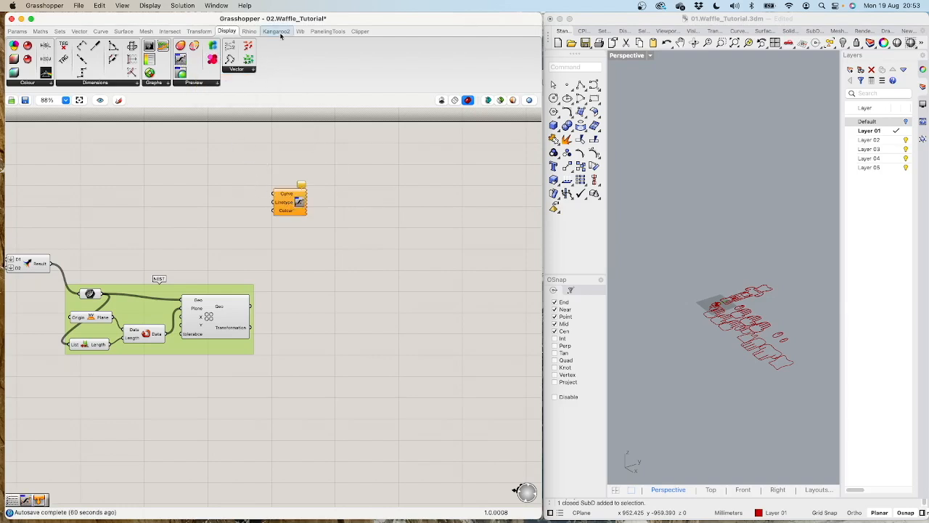
{"action": "left_click", "coordinate": [250, 31]}
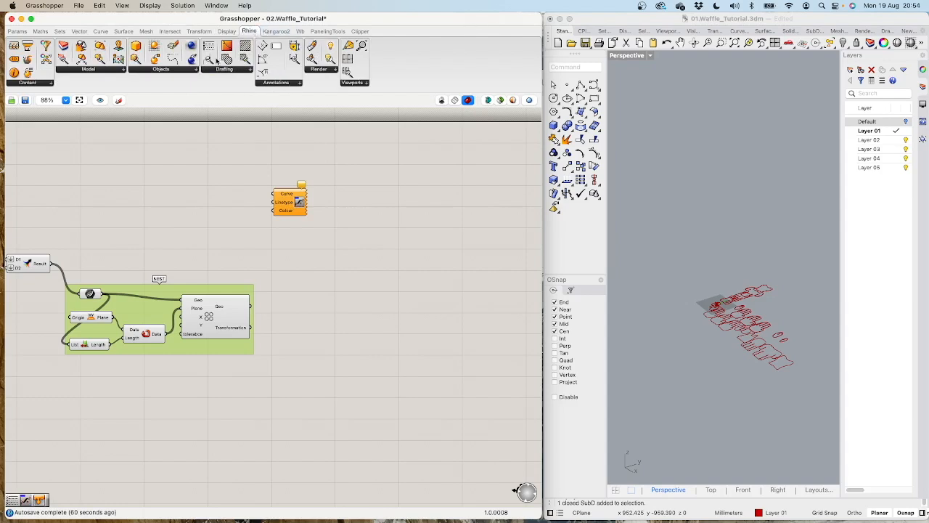
{"action": "left_click_drag", "start_coordinate": [208, 46], "coordinate": [211, 174]}
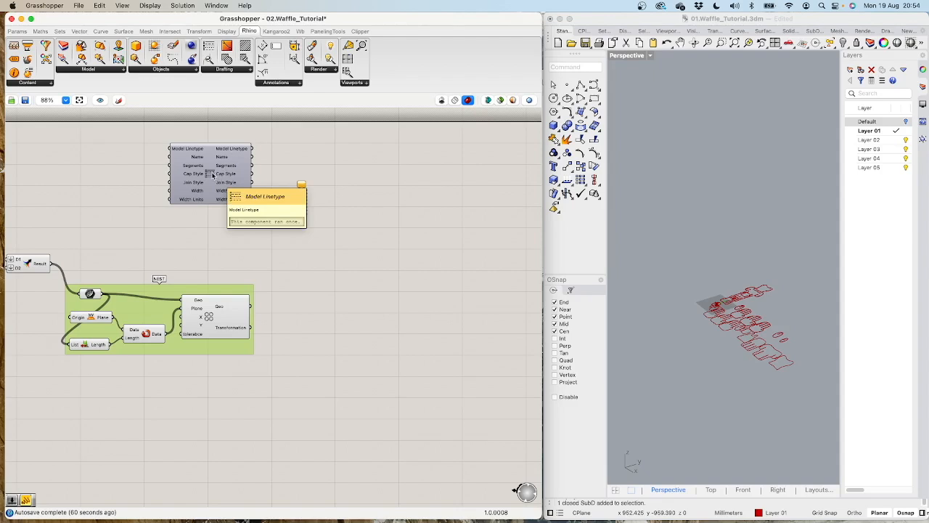
Step: Connect the Model Linetype output to the curve preview's Linetype input and the packed Geo output to its Curve input
{"action": "left_click_drag", "start_coordinate": [290, 203], "coordinate": [292, 205]}
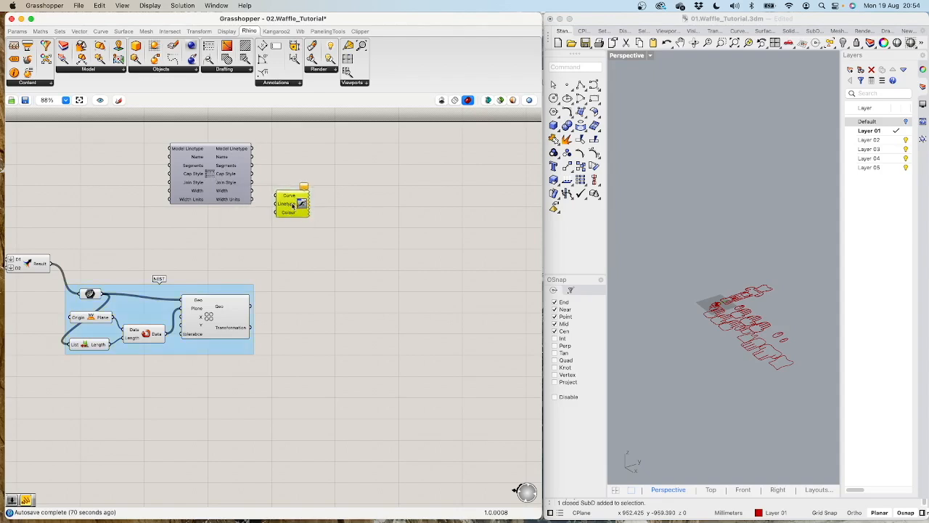
{"action": "left_click_drag", "start_coordinate": [252, 149], "coordinate": [275, 204]}
{"action": "left_click_drag", "start_coordinate": [251, 305], "coordinate": [312, 222]}
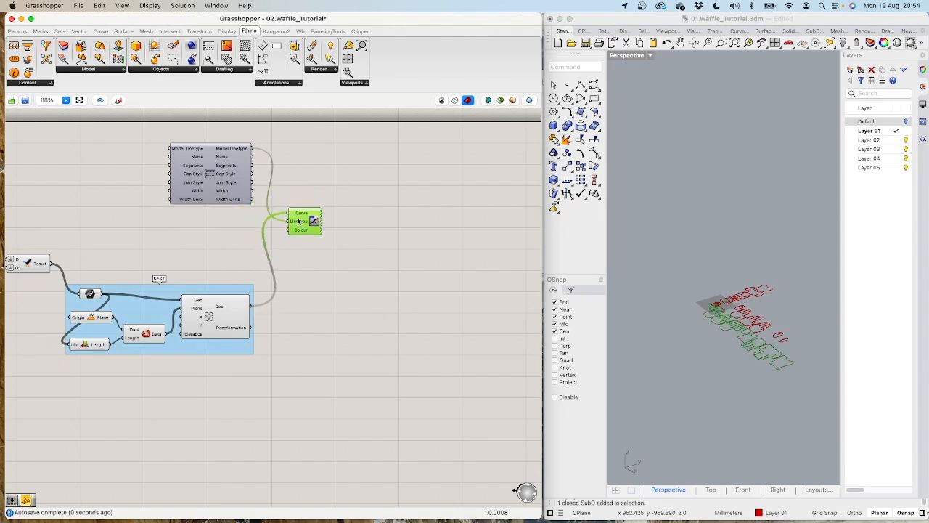
Step: Turn off the viewport preview of the Merge component and all components in the NEST group
{"action": "scroll", "coordinate": [154, 241], "scroll_direction": "down", "scroll_amount": 3}
{"action": "left_click_drag", "start_coordinate": [58, 238], "coordinate": [257, 396]}
{"action": "middle_click", "coordinate": [204, 311]}
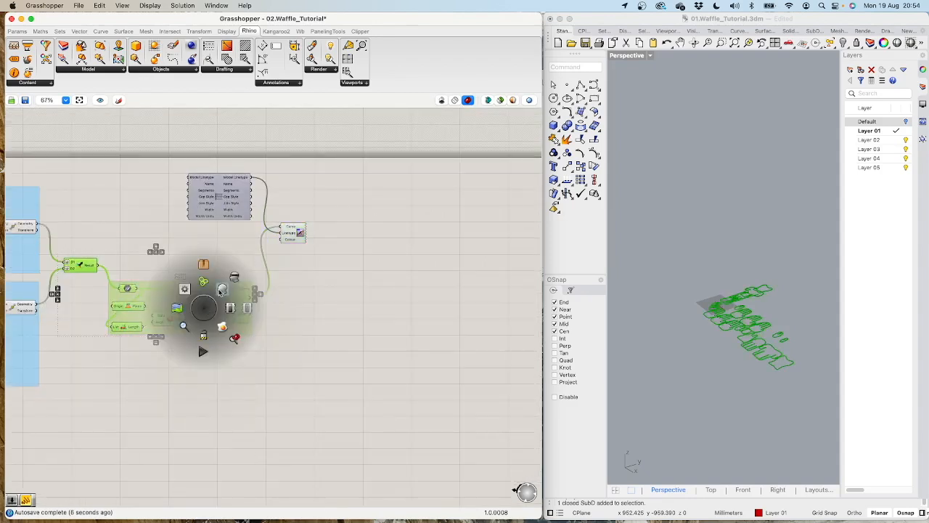
{"action": "left_click", "coordinate": [233, 276]}
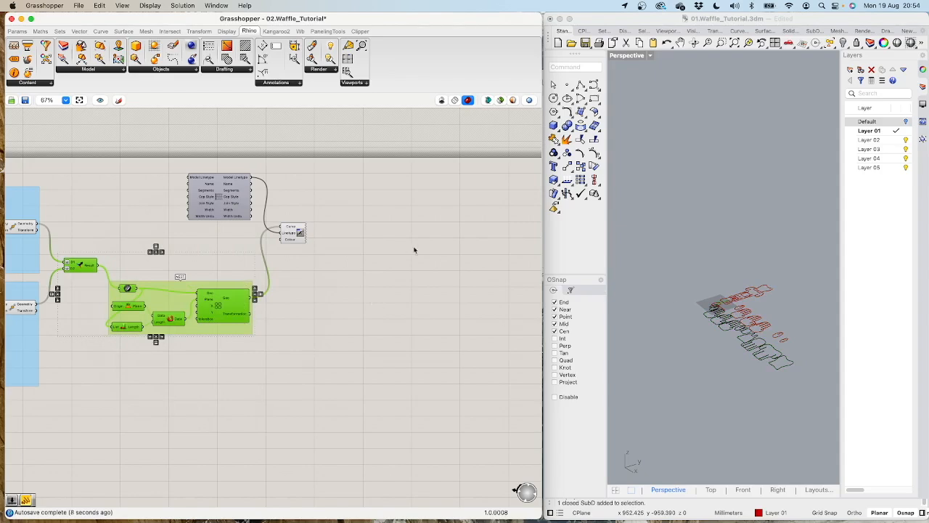
Step: Turn off the viewport preview of the outline-layout components in the two ground-plane groups, including the Merge component
{"action": "left_click", "coordinate": [300, 234]}
{"action": "left_click", "coordinate": [245, 207]}
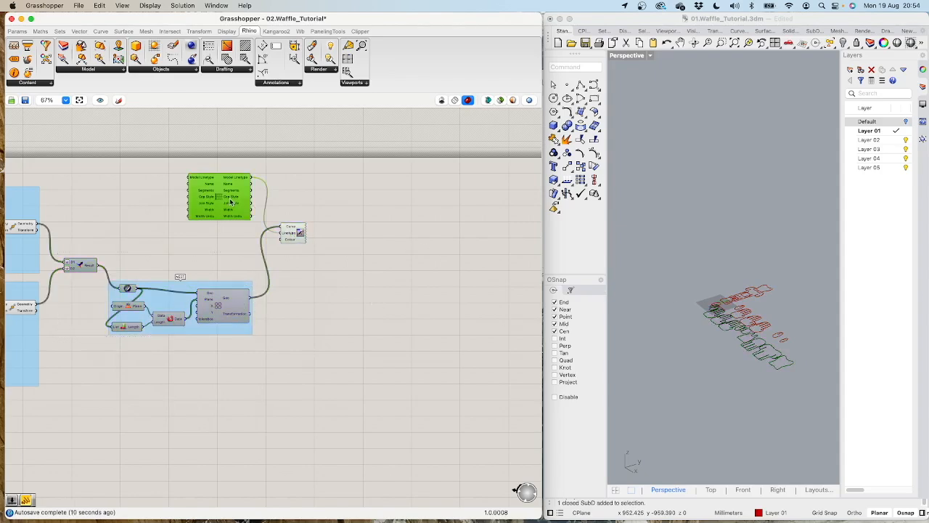
{"action": "scroll", "coordinate": [369, 293], "scroll_direction": "down", "scroll_amount": 5}
{"action": "left_click_drag", "start_coordinate": [66, 212], "coordinate": [254, 382]}
{"action": "middle_click", "coordinate": [218, 303]}
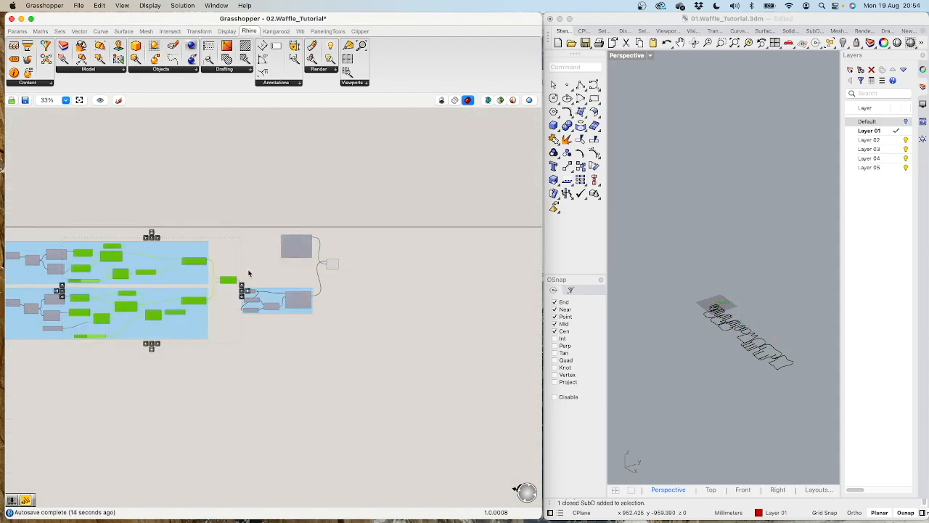
Step: Add a Colour Swatch component beside the curve preview and connect it to the preview's Colour input
{"action": "scroll", "coordinate": [334, 287], "scroll_direction": "up", "scroll_amount": 6}
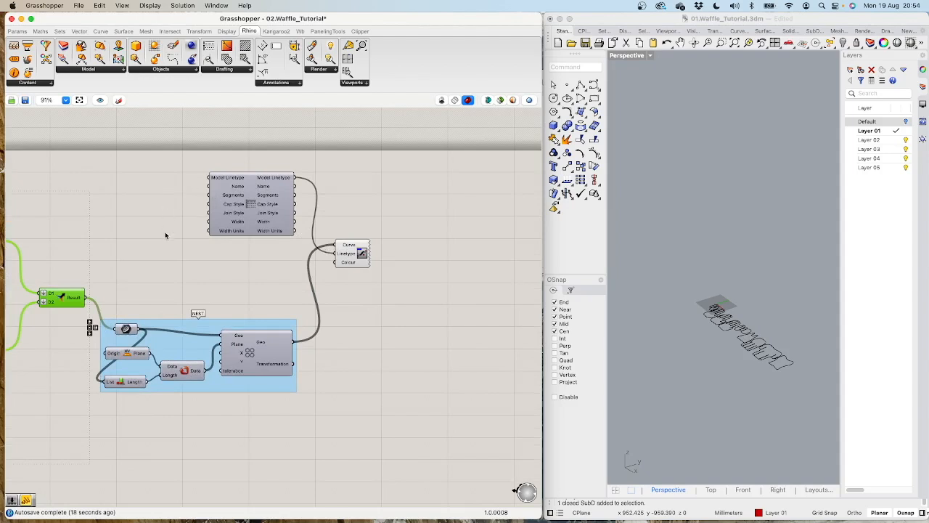
{"action": "left_click_drag", "start_coordinate": [348, 258], "coordinate": [374, 251]}
{"action": "double_click", "coordinate": [310, 262]}
{"action": "type", "text": "swa"}
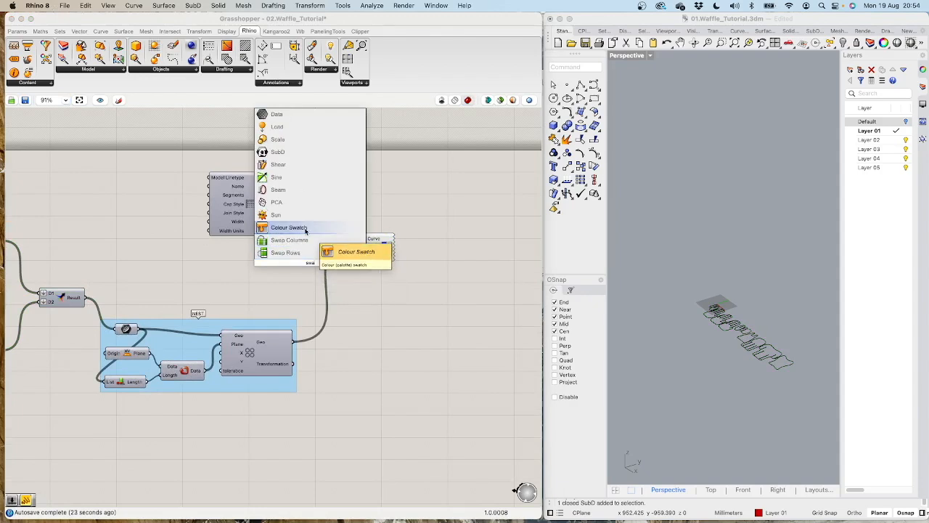
{"action": "left_click", "coordinate": [306, 229]}
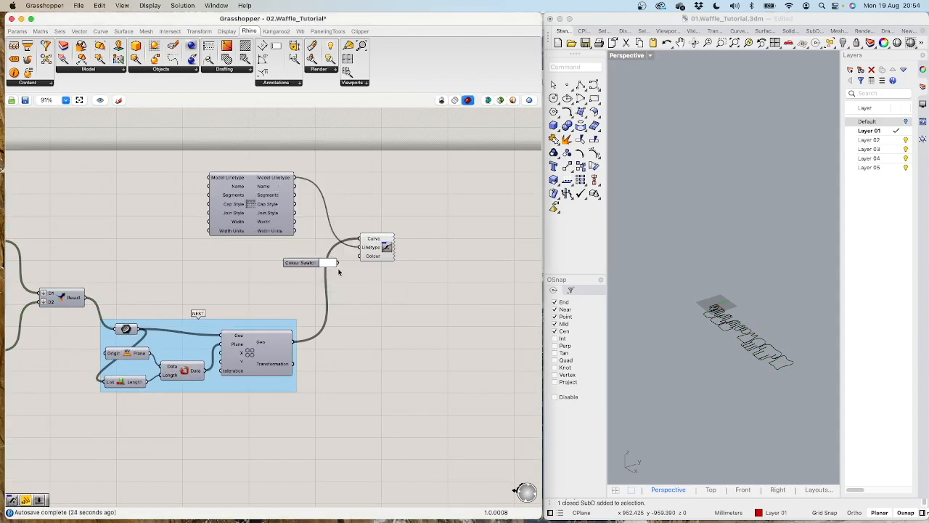
{"action": "left_click_drag", "start_coordinate": [338, 262], "coordinate": [362, 256]}
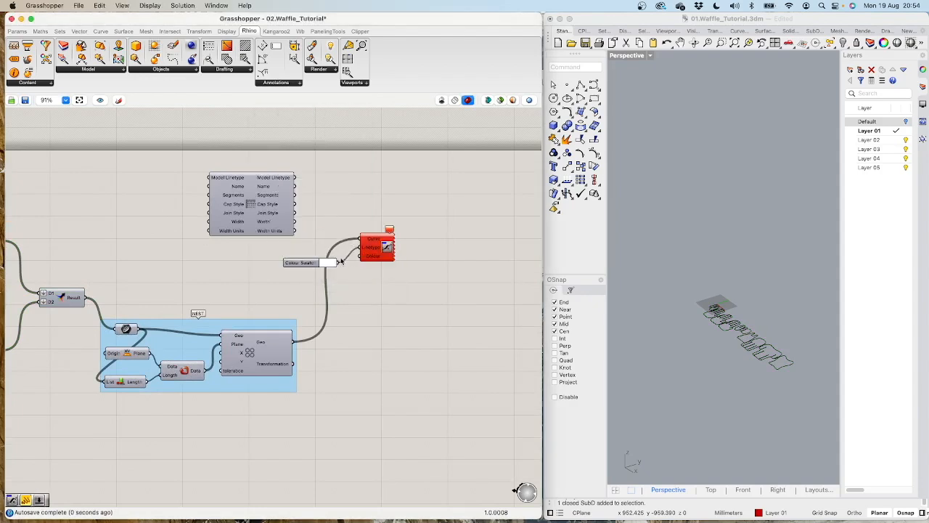
{"action": "key", "text": "super+z"}
{"action": "left_click_drag", "start_coordinate": [338, 263], "coordinate": [361, 256]}
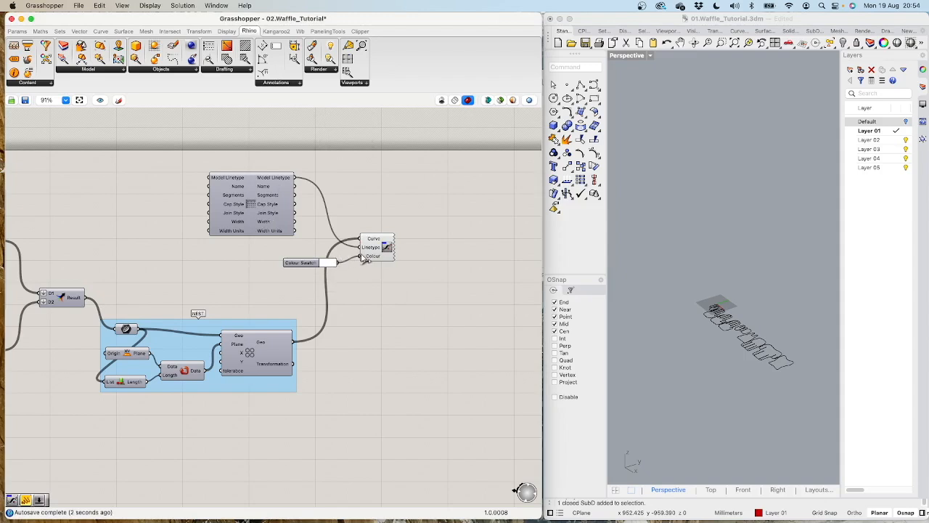
Step: Set the colour swatch to blue (R 65, G 25, B 254) and place it just below the curve preview's wires
{"action": "left_click", "coordinate": [329, 262]}
{"action": "left_click", "coordinate": [329, 263]}
{"action": "left_click", "coordinate": [363, 314]}
{"action": "left_click", "coordinate": [347, 415]}
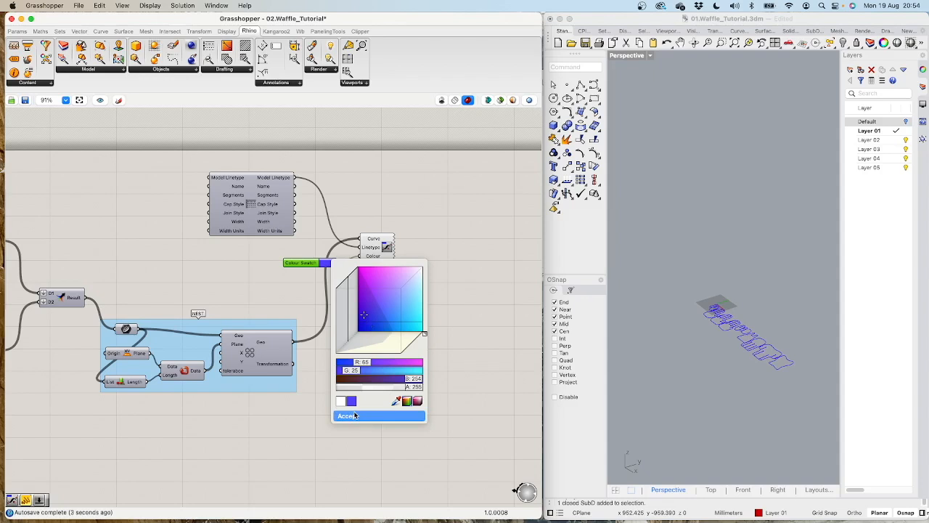
{"action": "left_click_drag", "start_coordinate": [310, 264], "coordinate": [306, 270]}
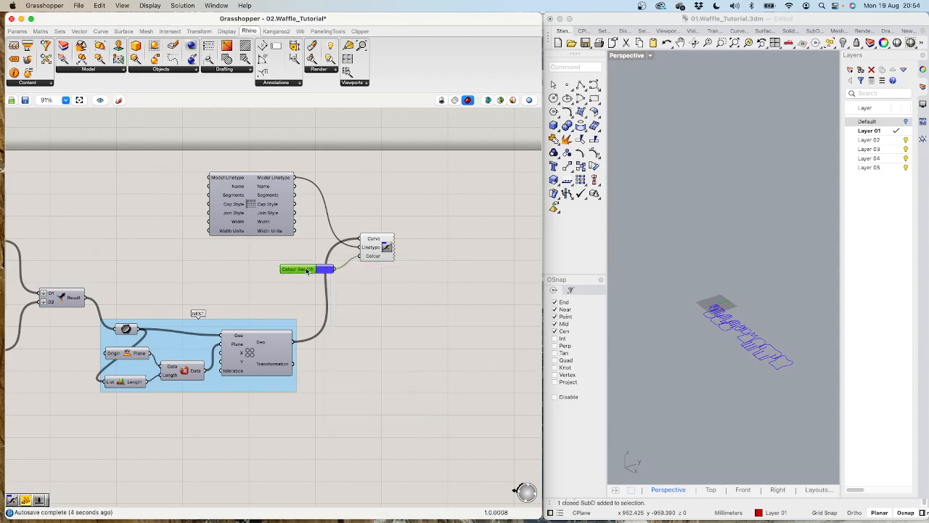
Step: Add a number slider with value 1.6 and connect it to the Model Linetype's Width input
{"action": "double_click", "coordinate": [169, 221]}
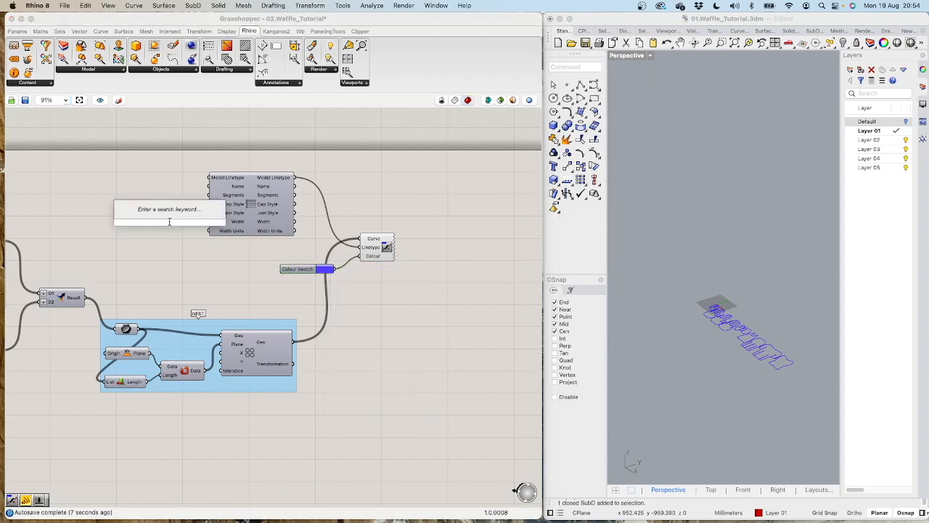
{"action": "type", "text": "1.6"}
{"action": "left_click_drag", "start_coordinate": [135, 214], "coordinate": [119, 226]}
{"action": "left_click_drag", "start_coordinate": [175, 223], "coordinate": [210, 229]}
{"action": "scroll", "coordinate": [746, 333], "scroll_direction": "up", "scroll_amount": 10}
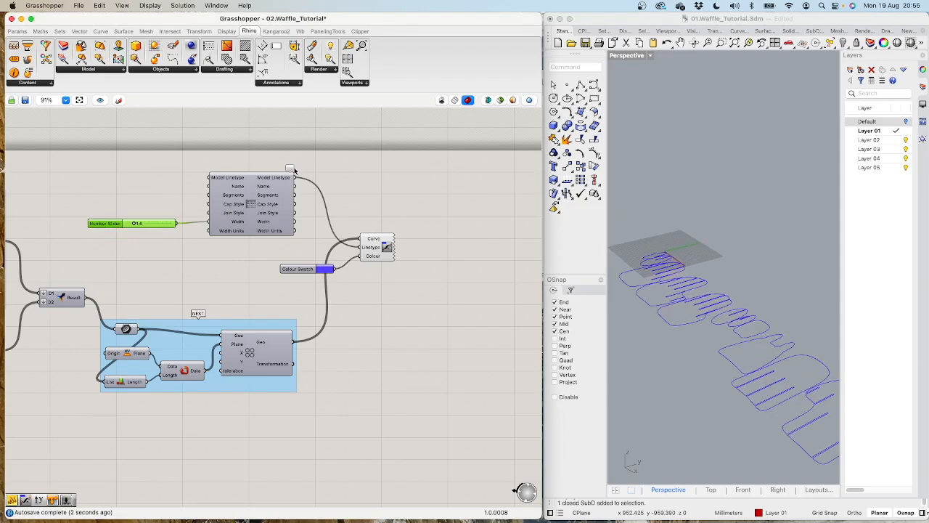
Step: Try to name the linetype with a "Line Thickness" text panel connected to the Model Linetype's Name input
{"action": "mouse_move", "coordinate": [292, 170]}
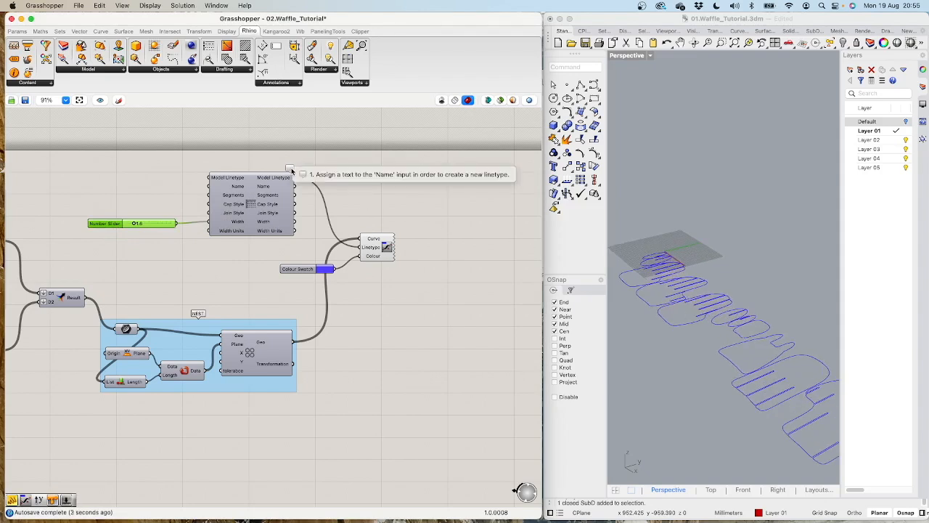
{"action": "double_click", "coordinate": [176, 187]}
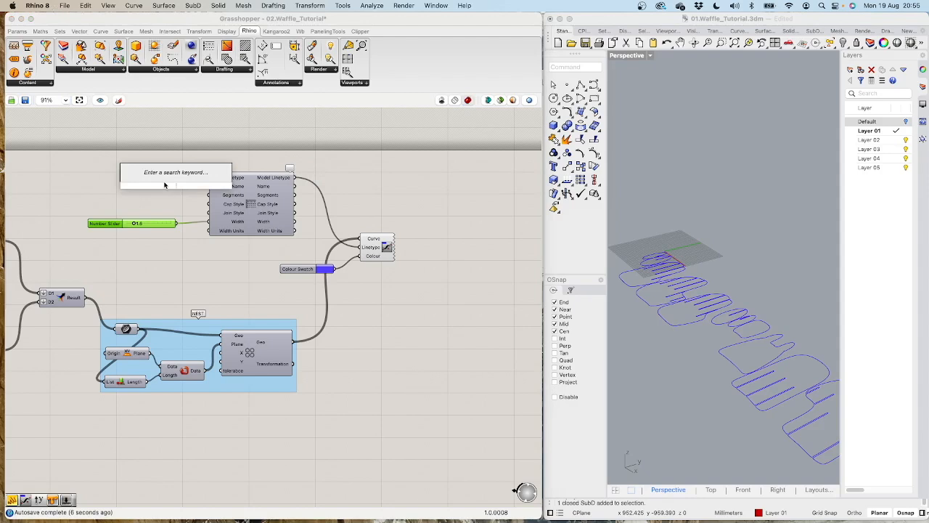
{"action": "type", "text": "Panel"}
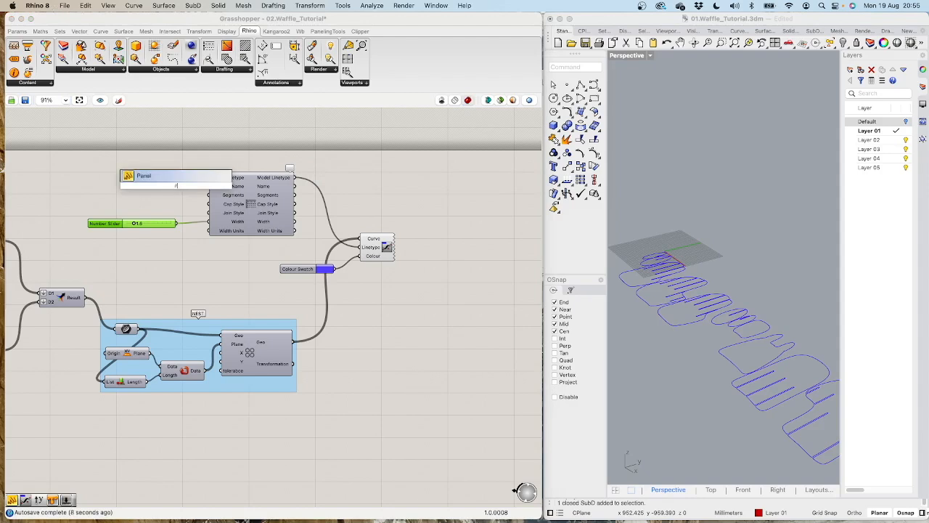
{"action": "type", "text": "/ Line Thickness"}
{"action": "key", "text": "Return"}
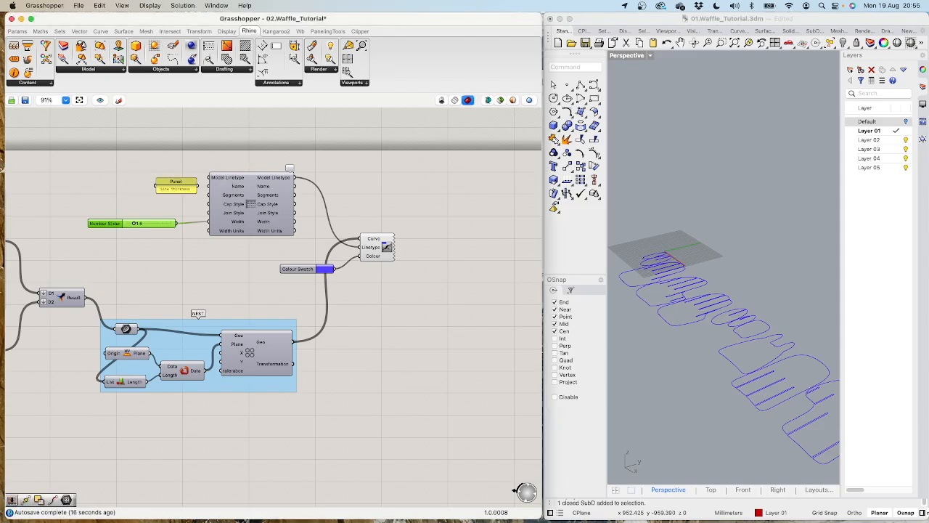
{"action": "left_click_drag", "start_coordinate": [198, 187], "coordinate": [153, 187]}
Step: Edit the text of the linetype name panel, and delete that panel
{"action": "double_click", "coordinate": [148, 187]}
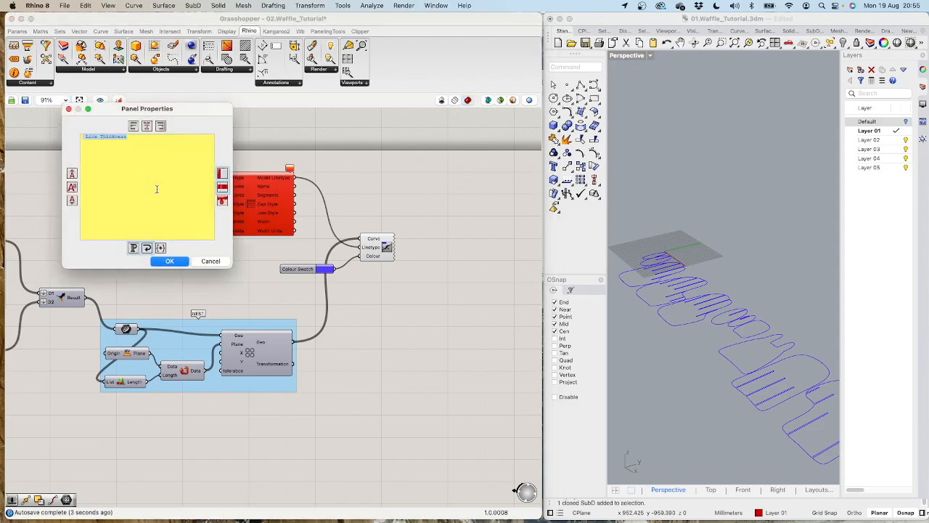
{"action": "left_click", "coordinate": [133, 137]}
{"action": "left_click", "coordinate": [168, 262]}
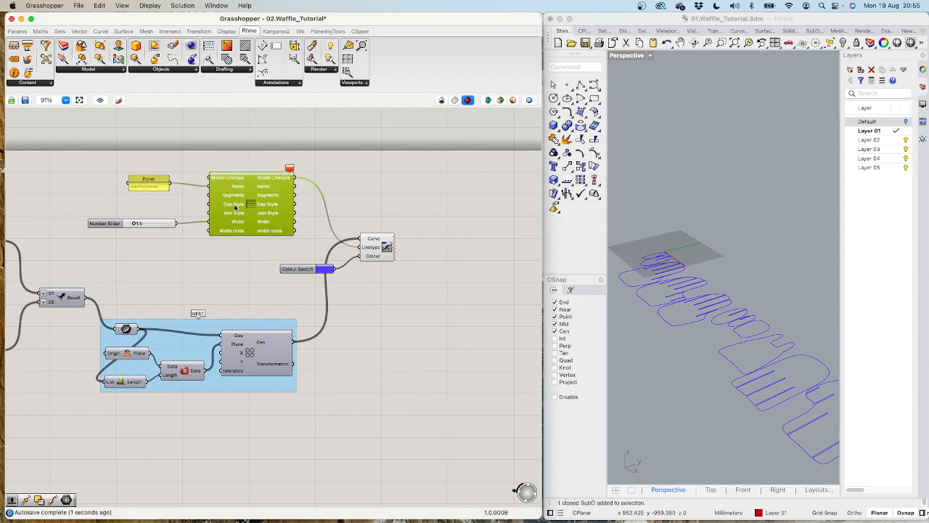
{"action": "left_click", "coordinate": [154, 185]}
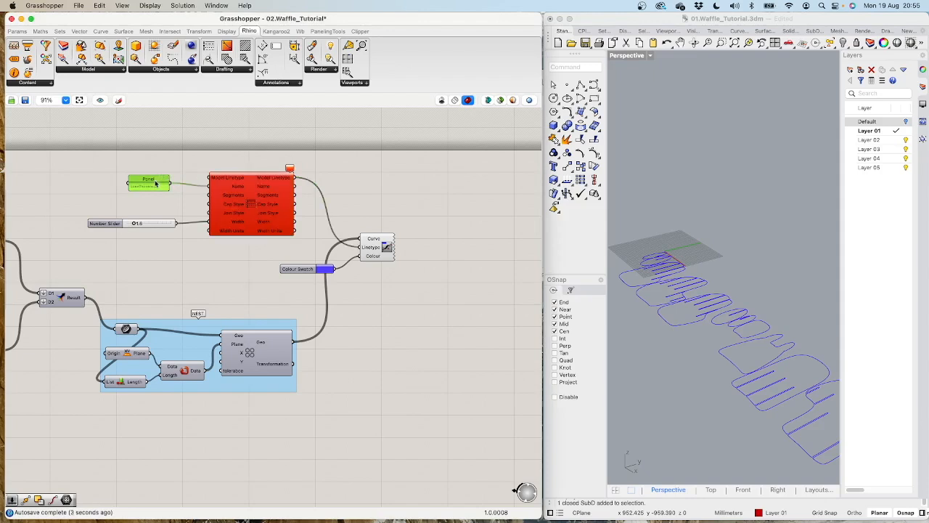
{"action": "key", "text": "Delete"}
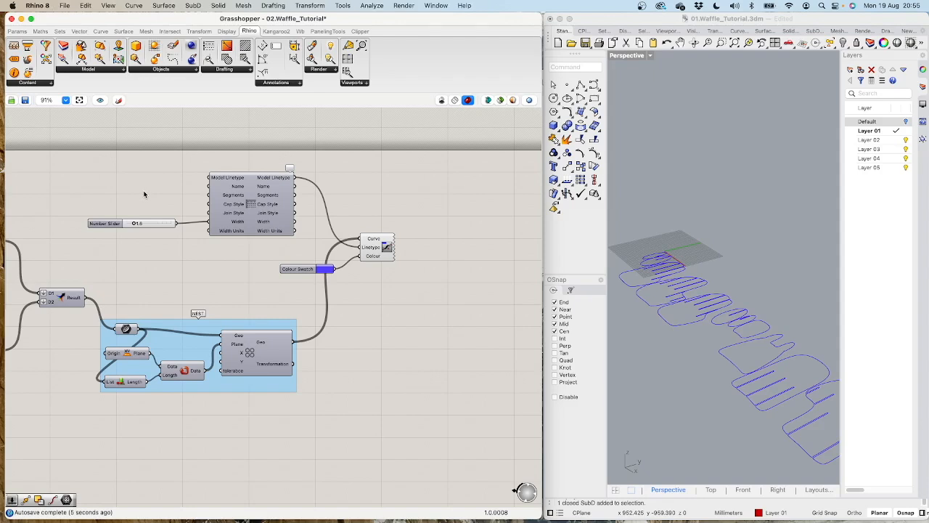
{"action": "double_click", "coordinate": [144, 194]}
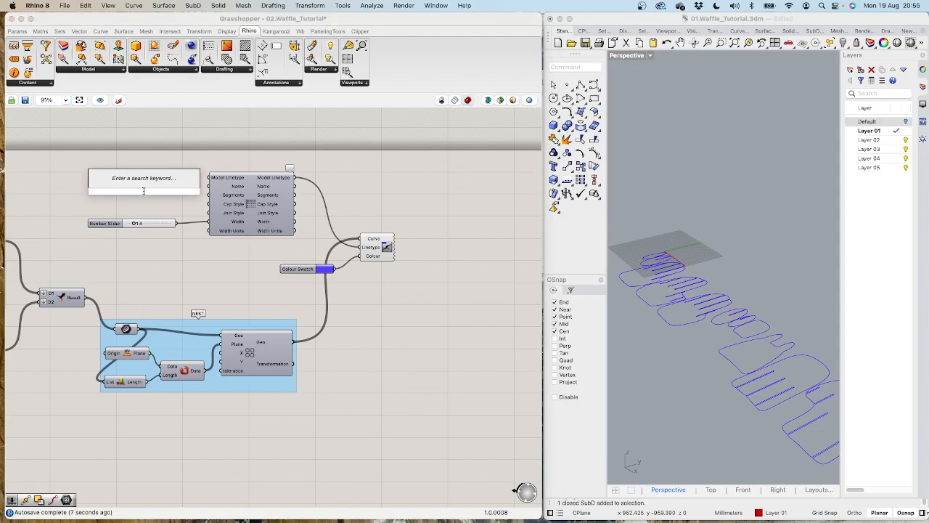
{"action": "type", "text": "p/Linetype"}
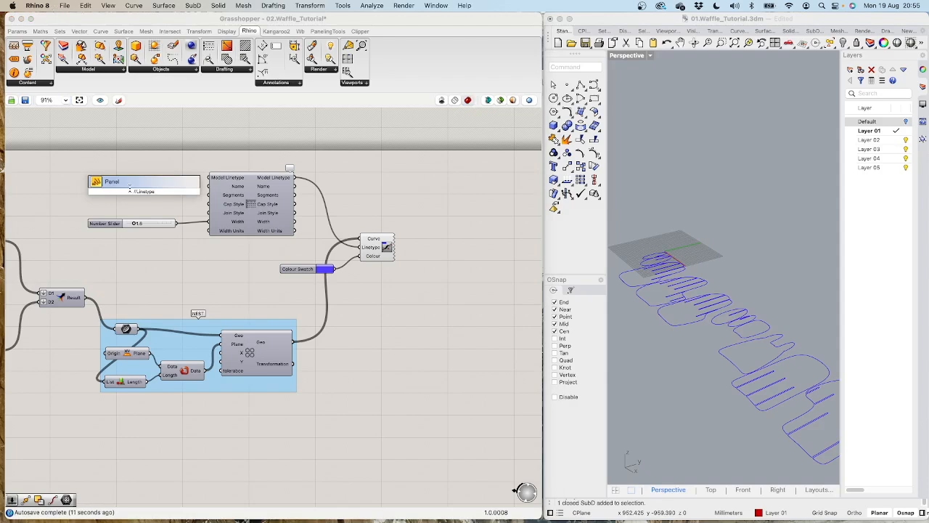
{"action": "left_click", "coordinate": [166, 208]}
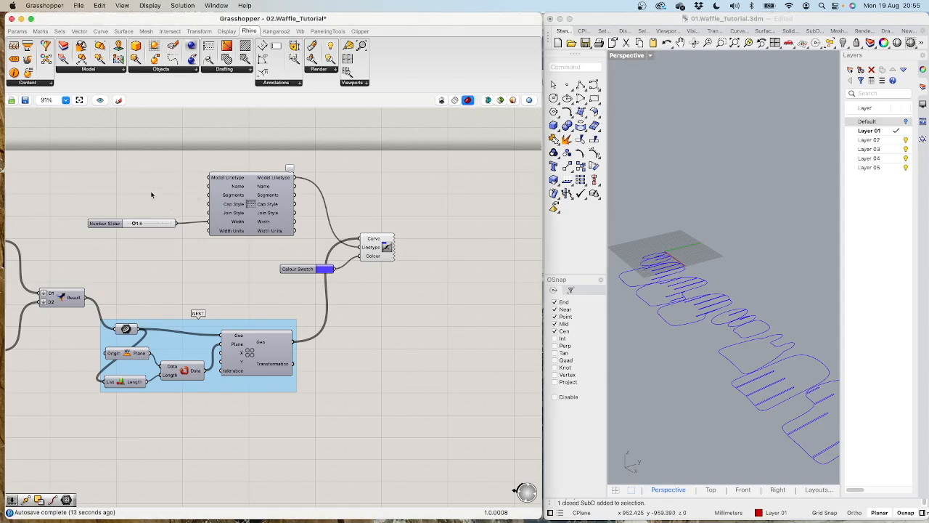
Step: Add a panel containing "Linetype", connect it to the Model Linetype's Name input, and check the curve preview
{"action": "double_click", "coordinate": [152, 194]}
{"action": "type", "text": "/"}
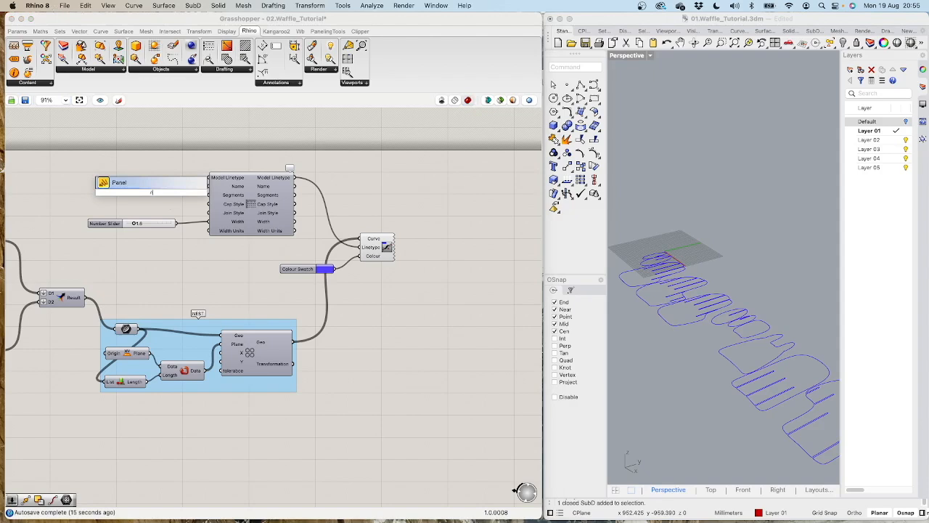
{"action": "type", "text": "/Linetype"}
{"action": "key", "text": "Return"}
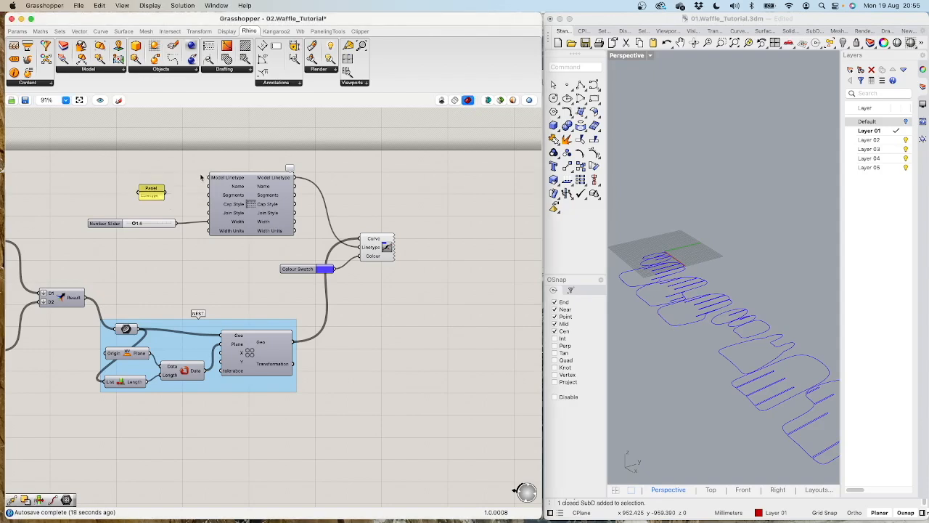
{"action": "left_click_drag", "start_coordinate": [166, 193], "coordinate": [209, 186]}
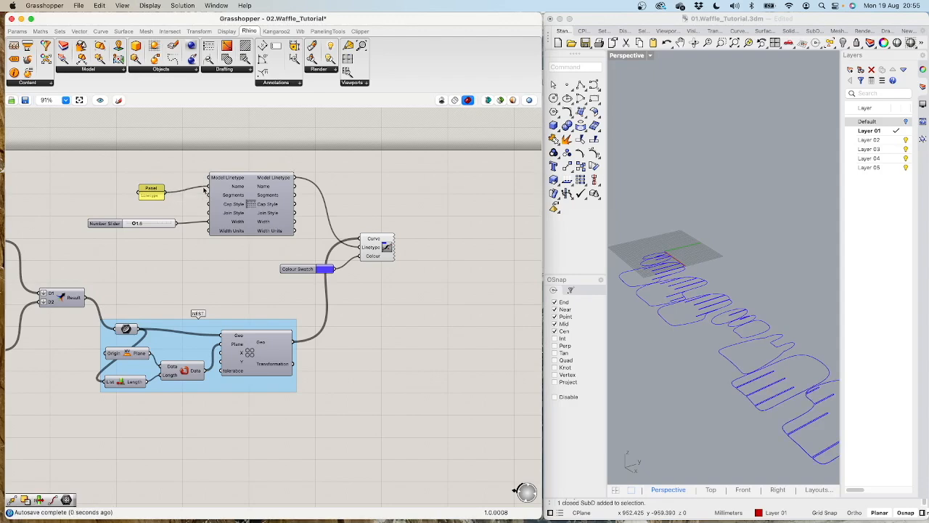
{"action": "left_click", "coordinate": [240, 196]}
{"action": "left_click", "coordinate": [374, 250]}
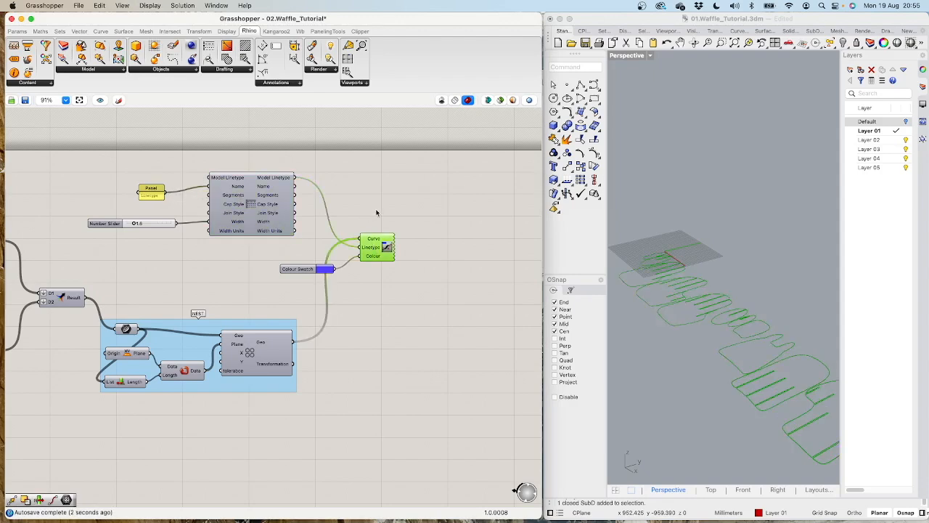
{"action": "left_click", "coordinate": [415, 309]}
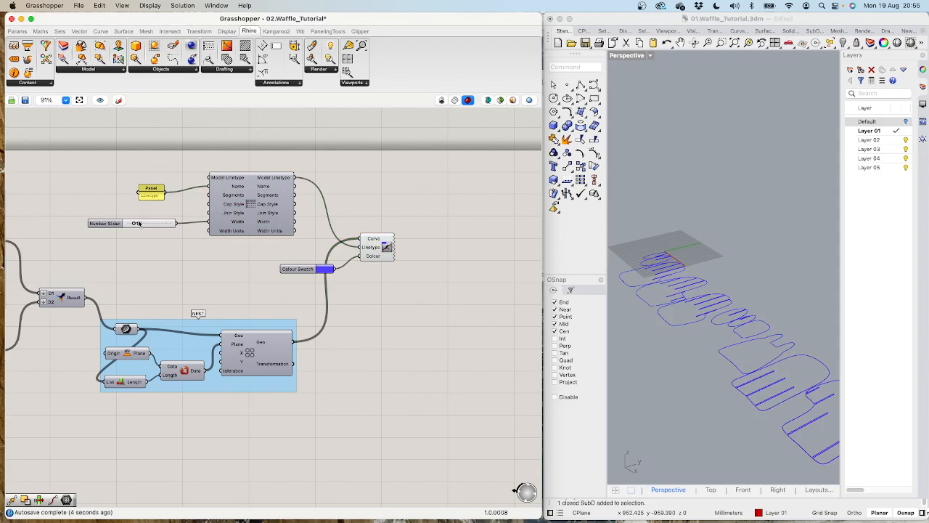
Step: Try a linetype width of 2.7 on the nested outlines and settle on 1.9
{"action": "mouse_move", "coordinate": [139, 223]}
{"action": "left_mouse_down"}
{"action": "mouse_move", "coordinate": [172, 223]}
{"action": "mouse_move", "coordinate": [139, 226]}
{"action": "left_mouse_up"}
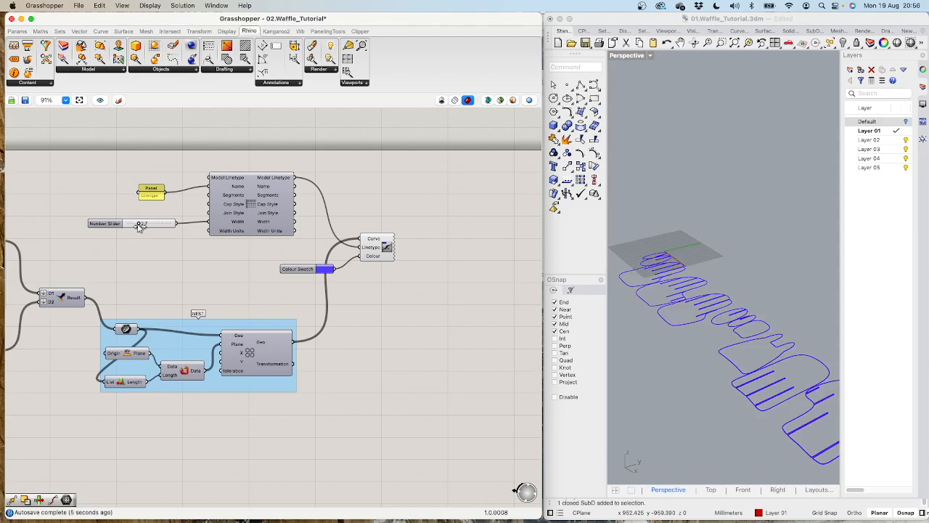
{"action": "scroll", "coordinate": [708, 330], "scroll_direction": "down", "scroll_amount": 3}
{"action": "scroll", "coordinate": [710, 323], "scroll_direction": "up", "scroll_amount": 3}
{"action": "scroll", "coordinate": [710, 324], "scroll_direction": "down", "scroll_amount": 3}
{"action": "right_click_drag", "start_coordinate": [710, 325], "coordinate": [799, 374]}
{"action": "scroll", "coordinate": [708, 265], "scroll_direction": "up", "scroll_amount": 5}
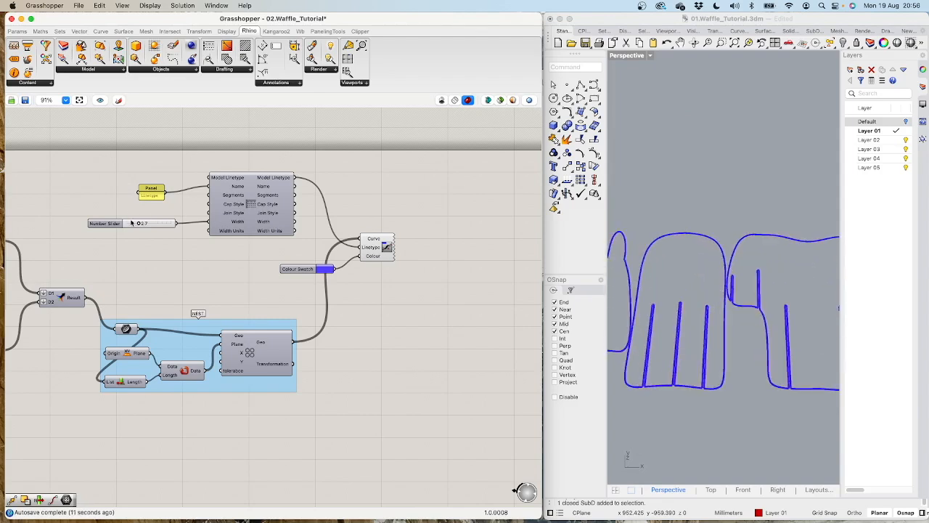
{"action": "left_click_drag", "start_coordinate": [139, 223], "coordinate": [135, 224]}
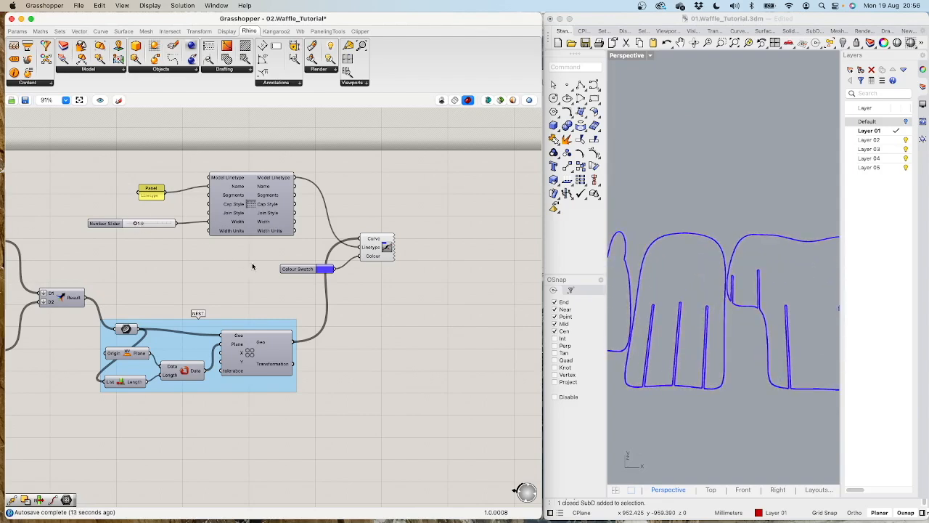
Step: Arrange the name panel, width slider, colour swatch and curve preview compactly around the Model Linetype component, and group them all
{"action": "left_click_drag", "start_coordinate": [283, 269], "coordinate": [215, 251]}
{"action": "left_click_drag", "start_coordinate": [368, 247], "coordinate": [359, 233]}
{"action": "left_click_drag", "start_coordinate": [152, 187], "coordinate": [151, 183]}
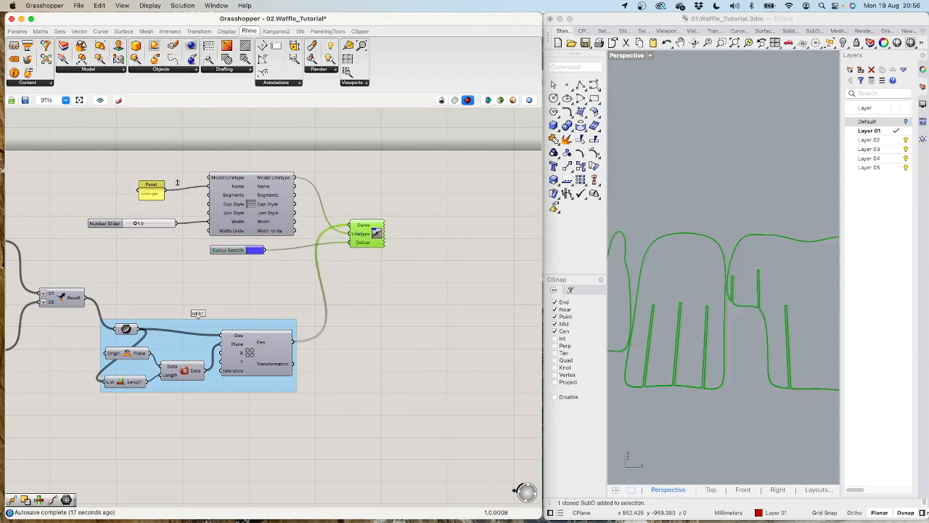
{"action": "left_click_drag", "start_coordinate": [108, 224], "coordinate": [120, 222]}
{"action": "left_click_drag", "start_coordinate": [74, 165], "coordinate": [400, 283]}
{"action": "middle_click", "coordinate": [311, 203]}
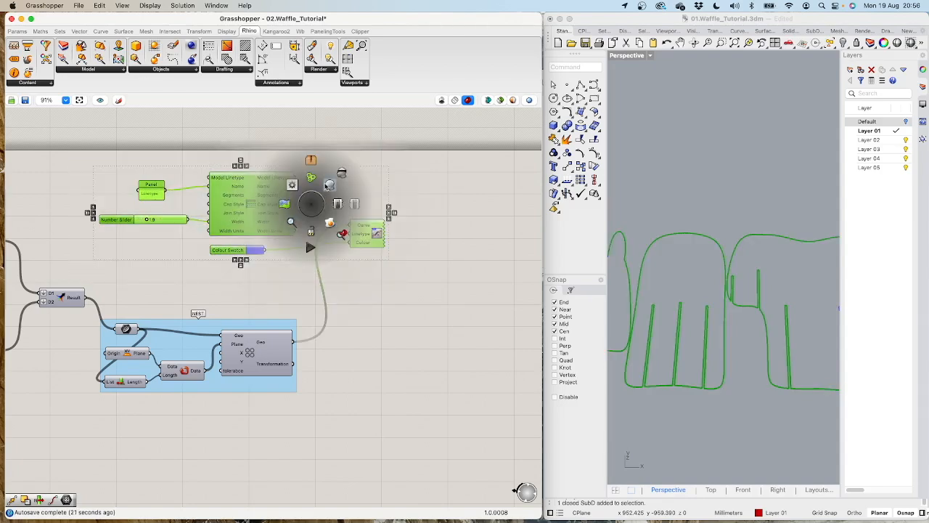
{"action": "left_click", "coordinate": [328, 187]}
Step: Turn on the visibility of the Default layer in Rhino to show the source model
{"action": "scroll", "coordinate": [428, 292], "scroll_direction": "down", "scroll_amount": 3}
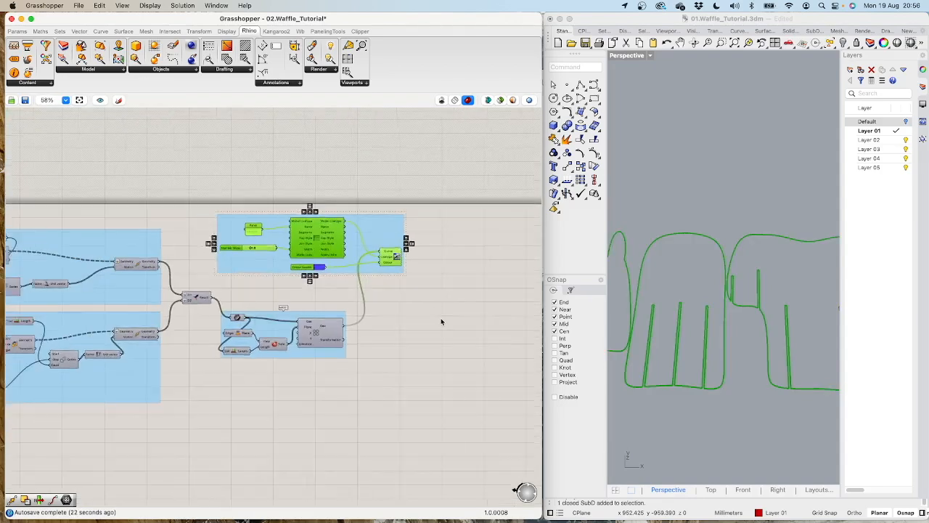
{"action": "scroll", "coordinate": [441, 321], "scroll_direction": "down", "scroll_amount": 2}
{"action": "scroll", "coordinate": [412, 353], "scroll_direction": "down", "scroll_amount": 8}
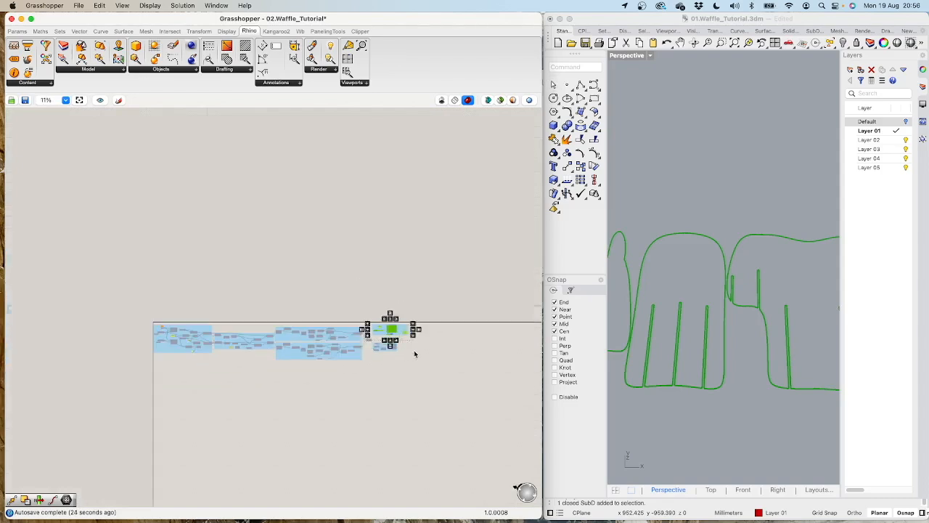
{"action": "scroll", "coordinate": [145, 338], "scroll_direction": "up", "scroll_amount": 8}
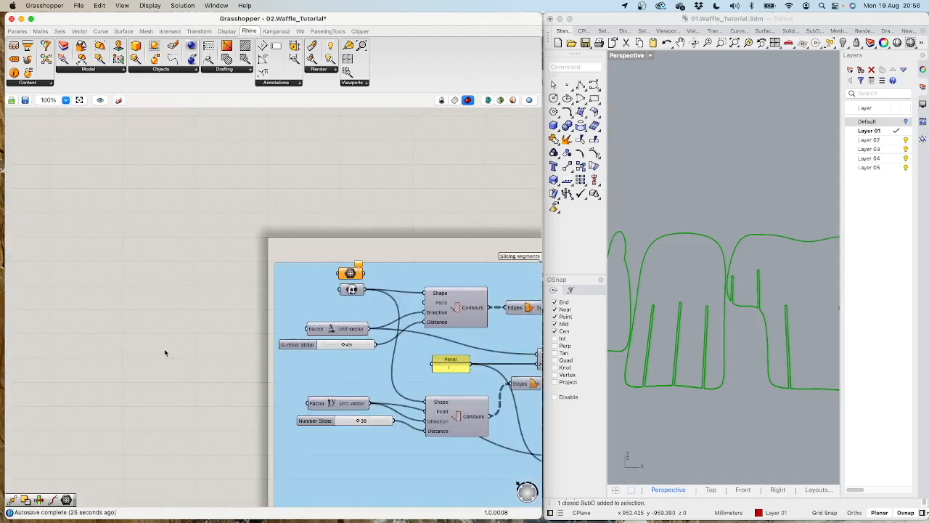
{"action": "scroll", "coordinate": [385, 440], "scroll_direction": "up", "scroll_amount": 3}
{"action": "right_click_drag", "start_coordinate": [431, 452], "coordinate": [356, 414]}
{"action": "right_click_drag", "start_coordinate": [756, 276], "coordinate": [764, 264]}
{"action": "scroll", "coordinate": [765, 264], "scroll_direction": "down", "scroll_amount": 12}
{"action": "scroll", "coordinate": [768, 267], "scroll_direction": "down", "scroll_amount": 3}
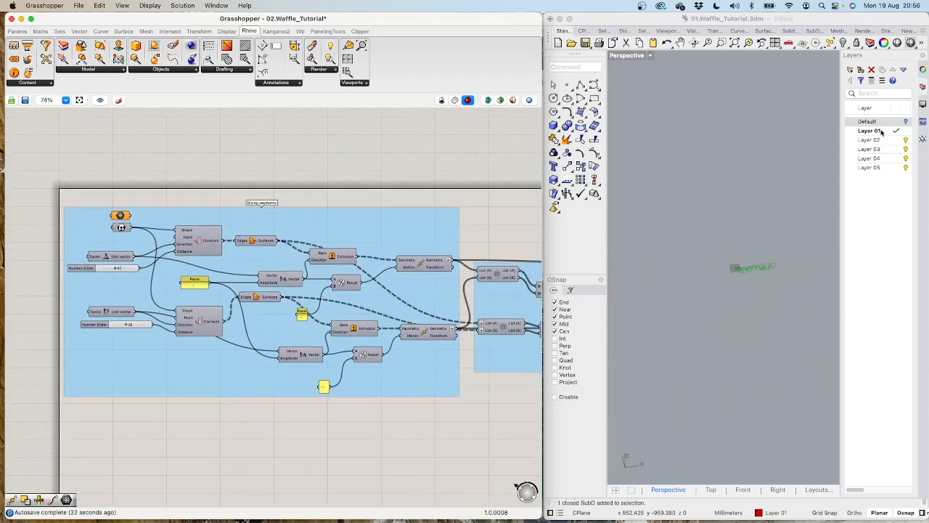
{"action": "left_click", "coordinate": [905, 123]}
Step: Examine the source model beside the nested outlines and review the definition from the slicing group through to the NEST and preview groups
{"action": "scroll", "coordinate": [729, 268], "scroll_direction": "up", "scroll_amount": 10}
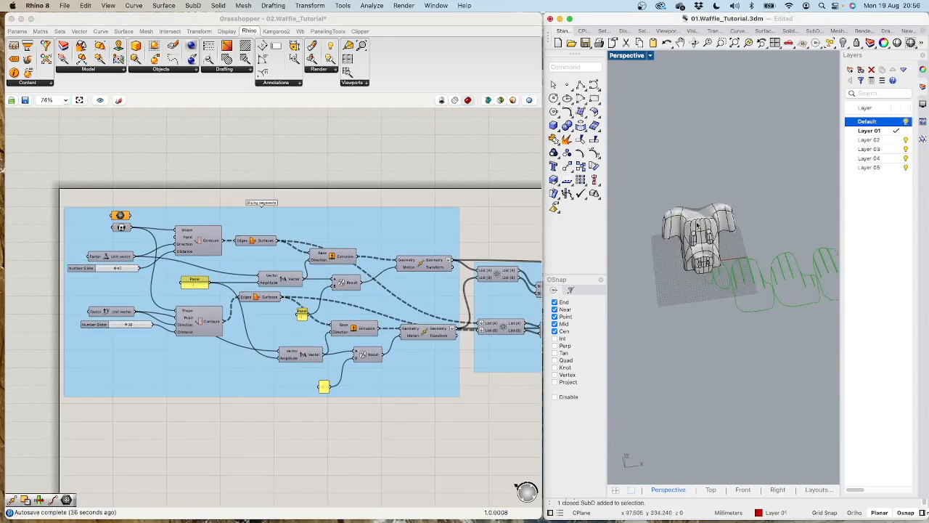
{"action": "right_click_drag", "start_coordinate": [695, 225], "coordinate": [704, 234]}
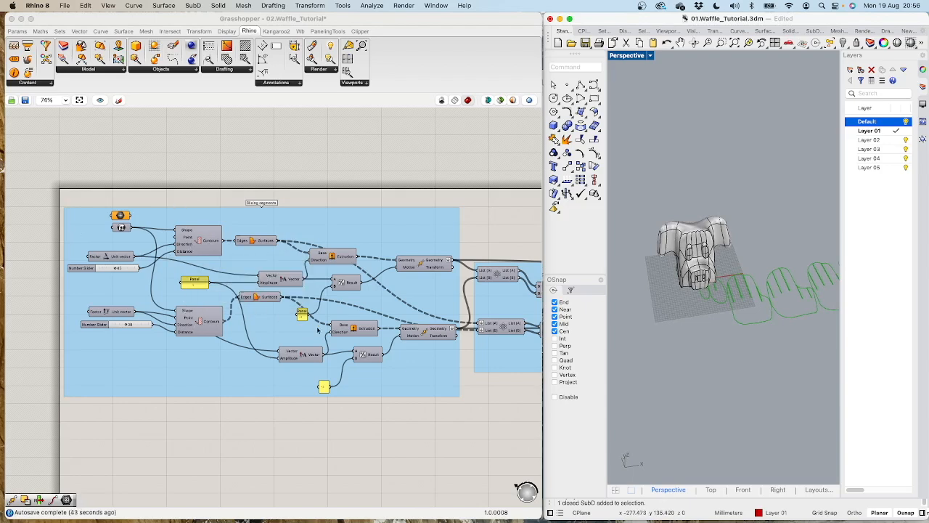
{"action": "right_click_drag", "start_coordinate": [422, 293], "coordinate": [89, 229]}
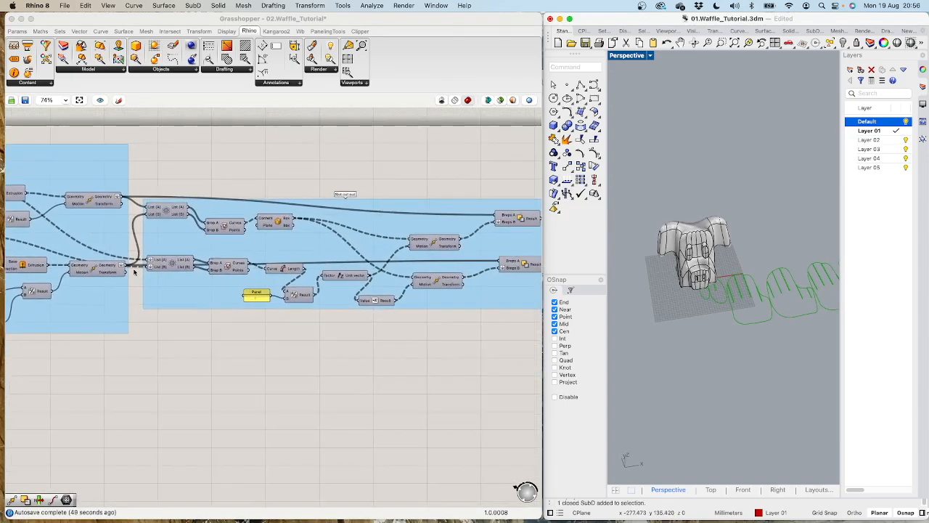
{"action": "right_click_drag", "start_coordinate": [441, 326], "coordinate": [344, 326]}
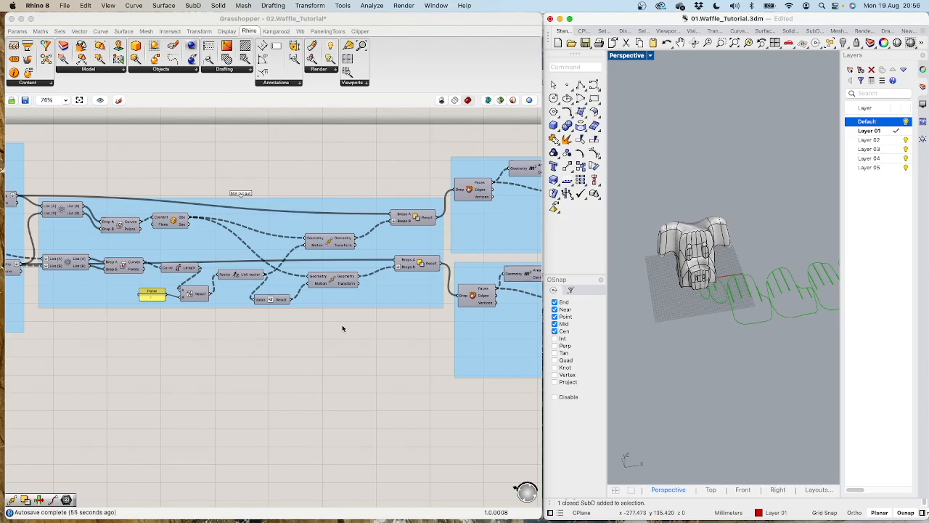
{"action": "right_click_drag", "start_coordinate": [342, 326], "coordinate": [6, 328]}
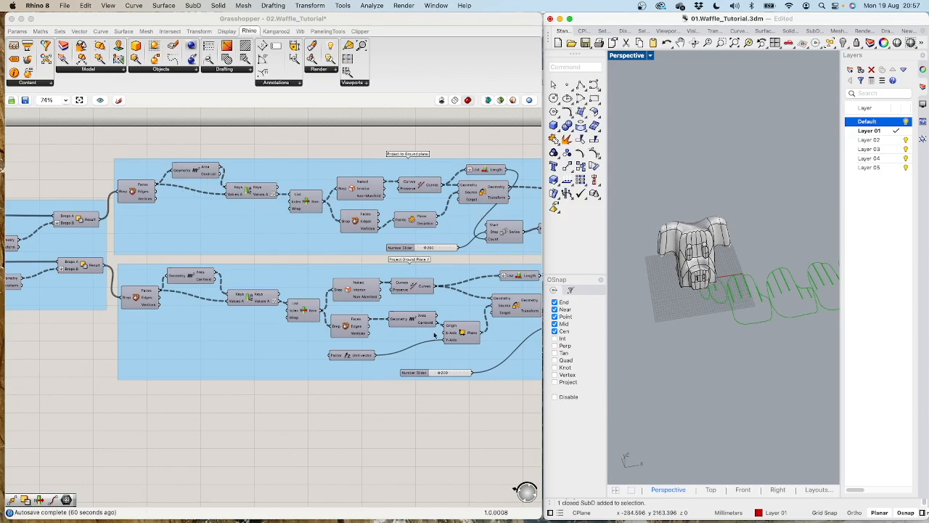
{"action": "right_click_drag", "start_coordinate": [504, 396], "coordinate": [145, 373]}
{"action": "right_click_drag", "start_coordinate": [505, 326], "coordinate": [279, 365]}
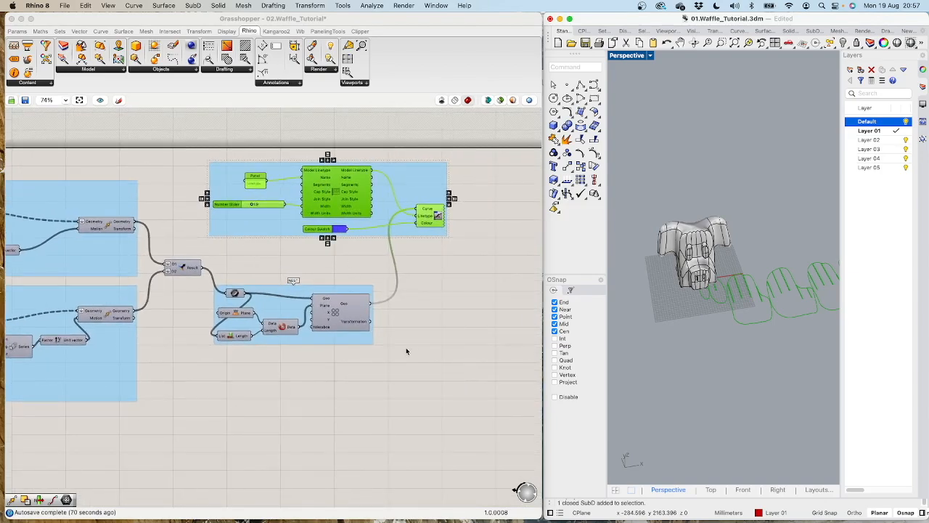